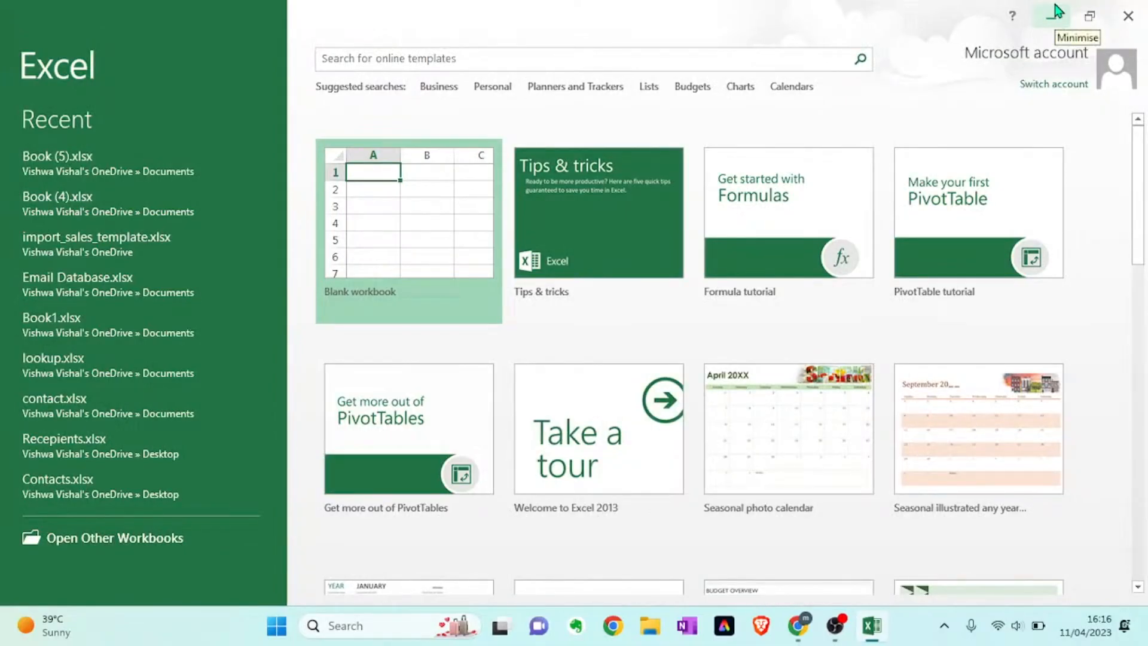
Create a blank workbook and enter the header NAME in cell A1.
click(362, 230)
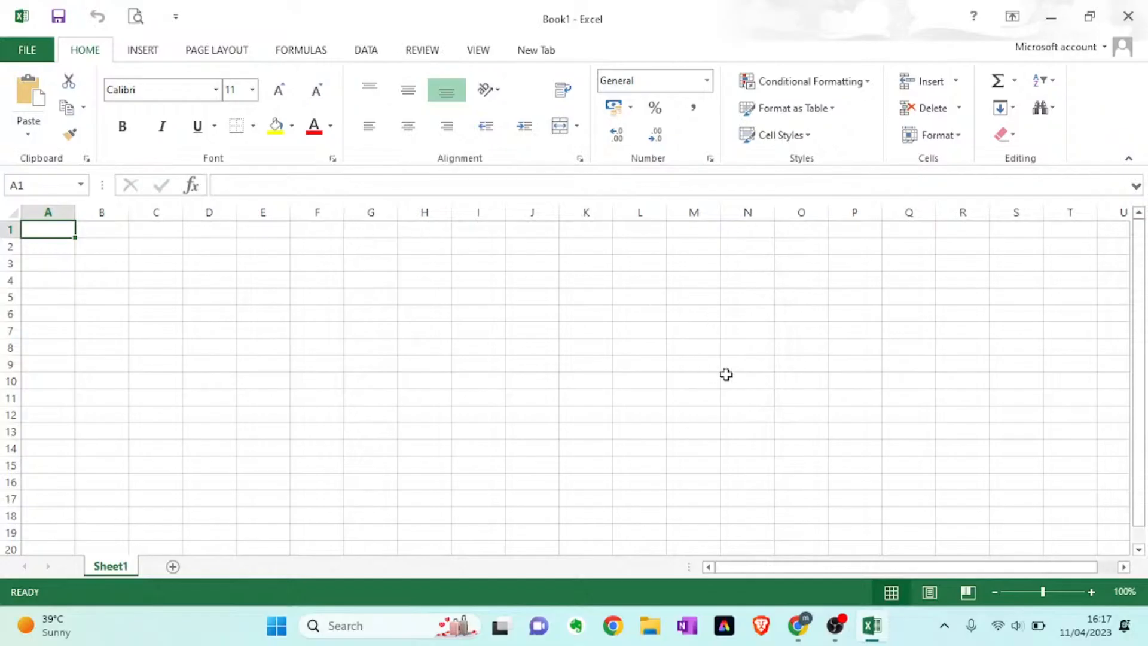
click(1092, 592)
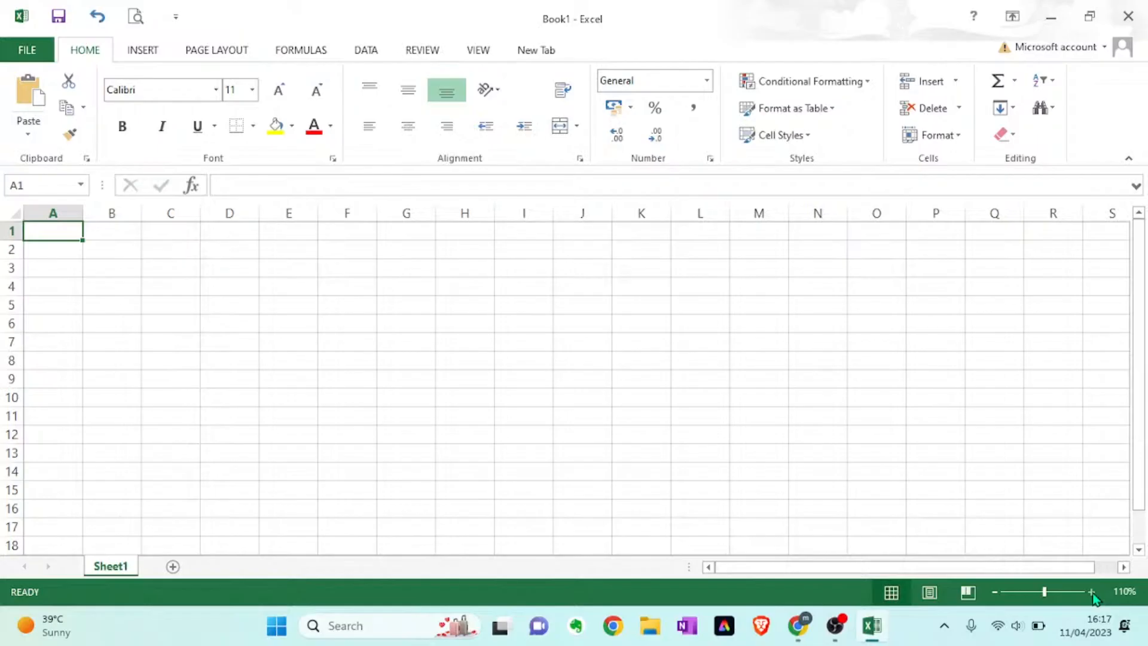
text(NAME)
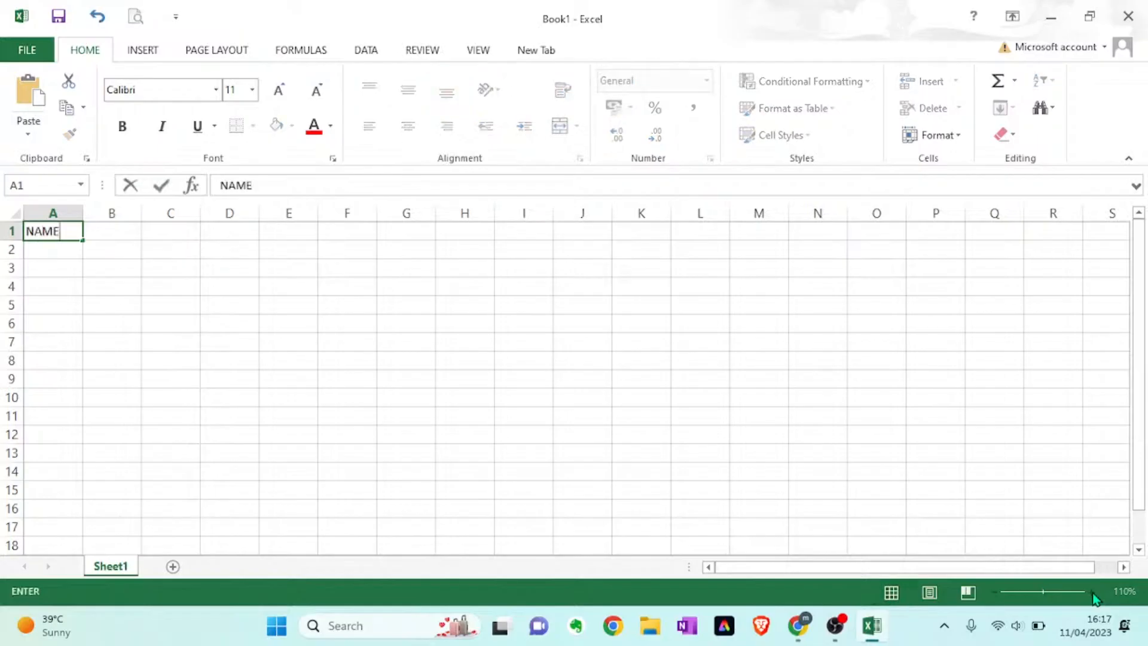
key(Tab)
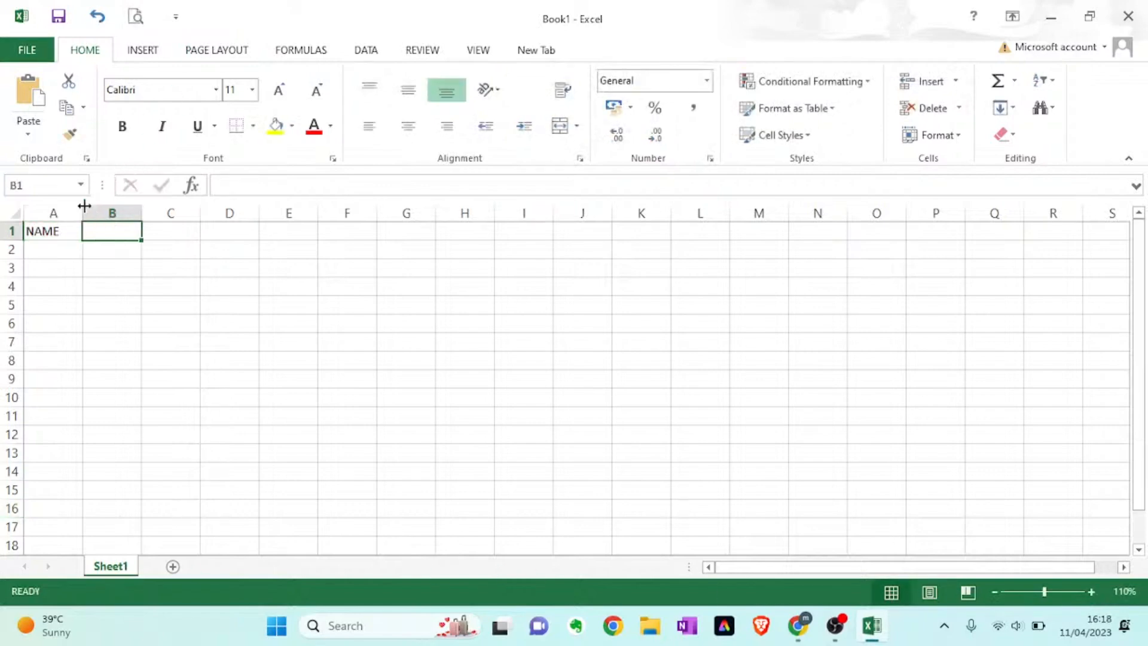
Widen column A to fit longer names and extend its header in A1 to NAME OF STUDENT.
drag(82, 214, 243, 220)
click(109, 231)
double_click(109, 231)
text(OF)
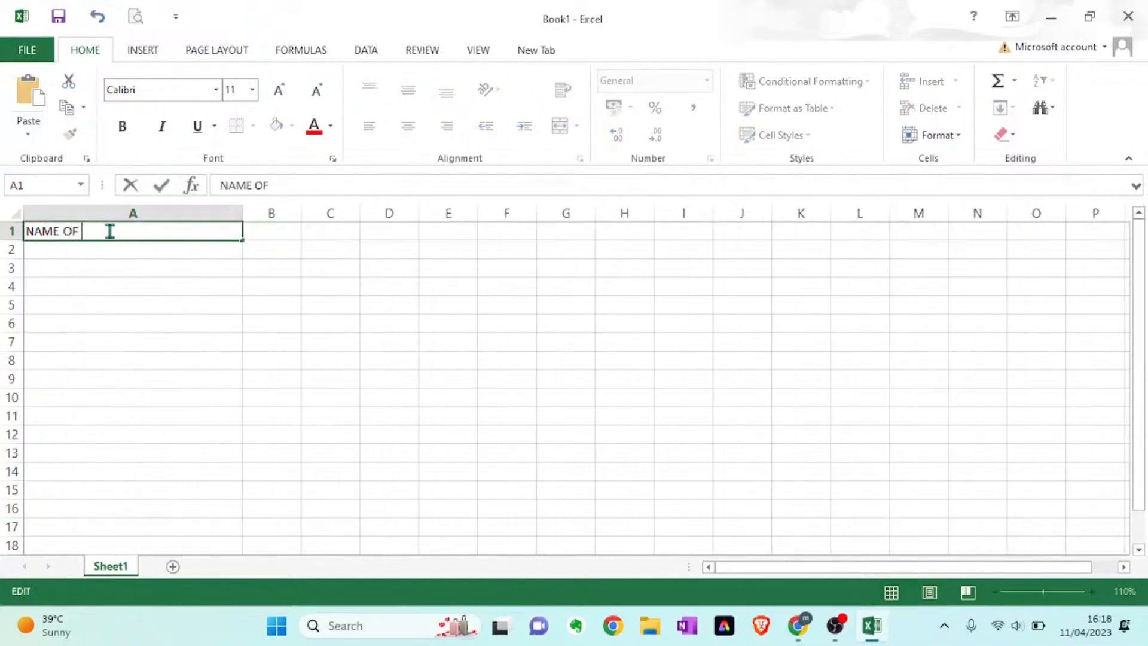
text( STUDENT)
click(256, 229)
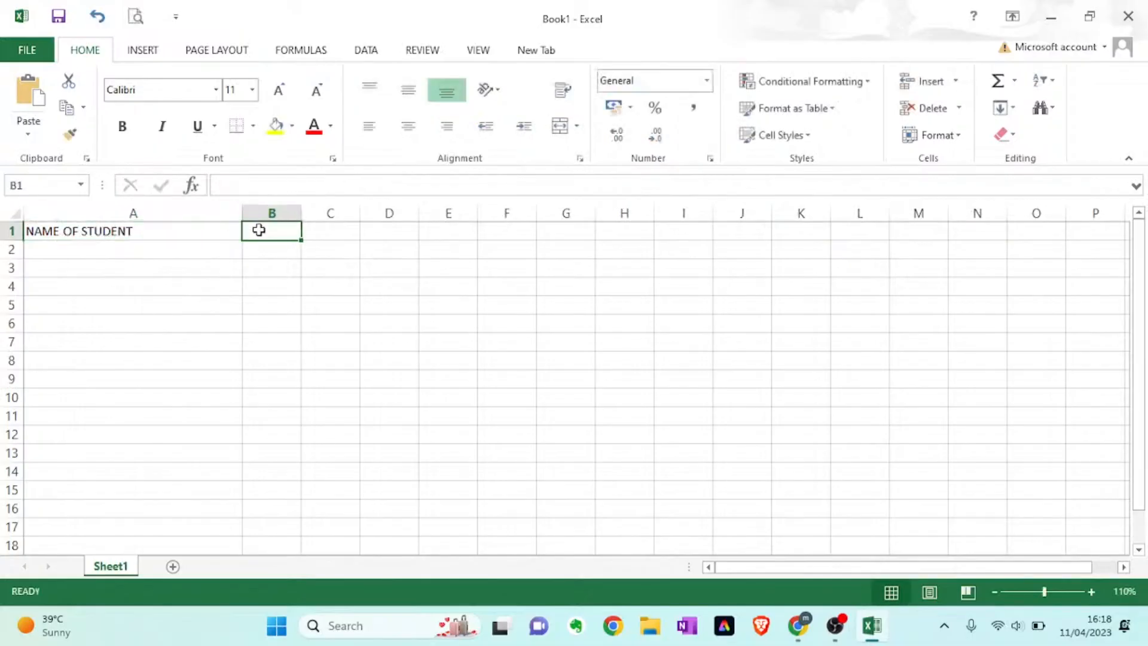
Widen column B and change the header in A1 to NAME OF EMPLOYEE.
drag(301, 214, 398, 223)
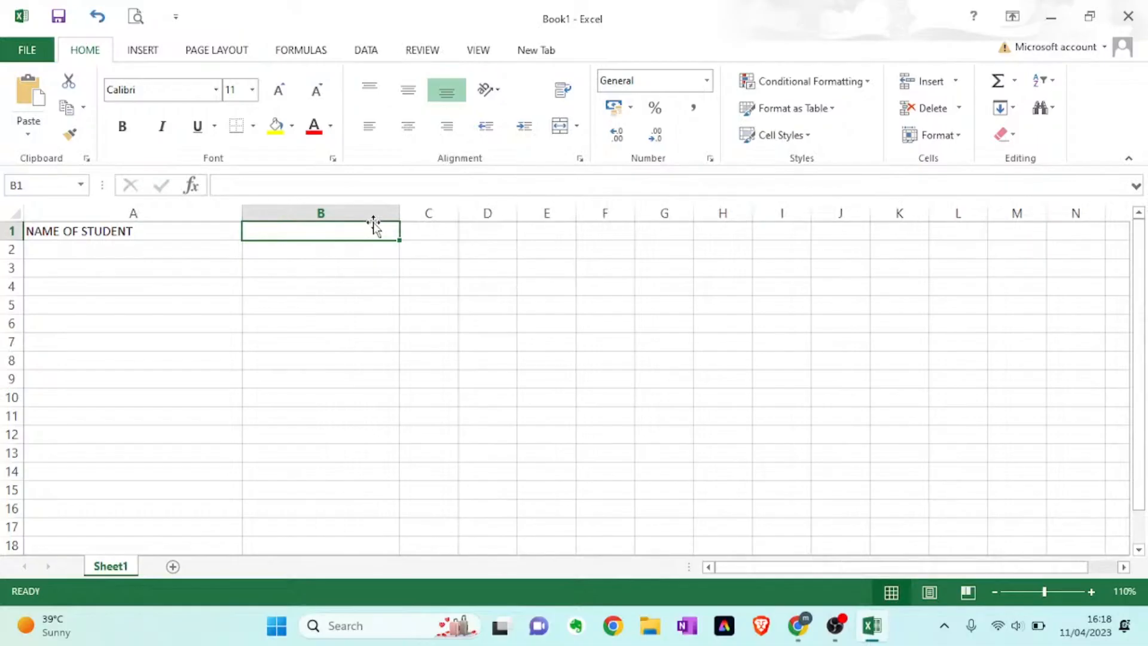
double_click(186, 227)
key(BackSpace)
key(BackSpace)
key(BackSpace)
key(BackSpace)
key(BackSpace)
key(BackSpace)
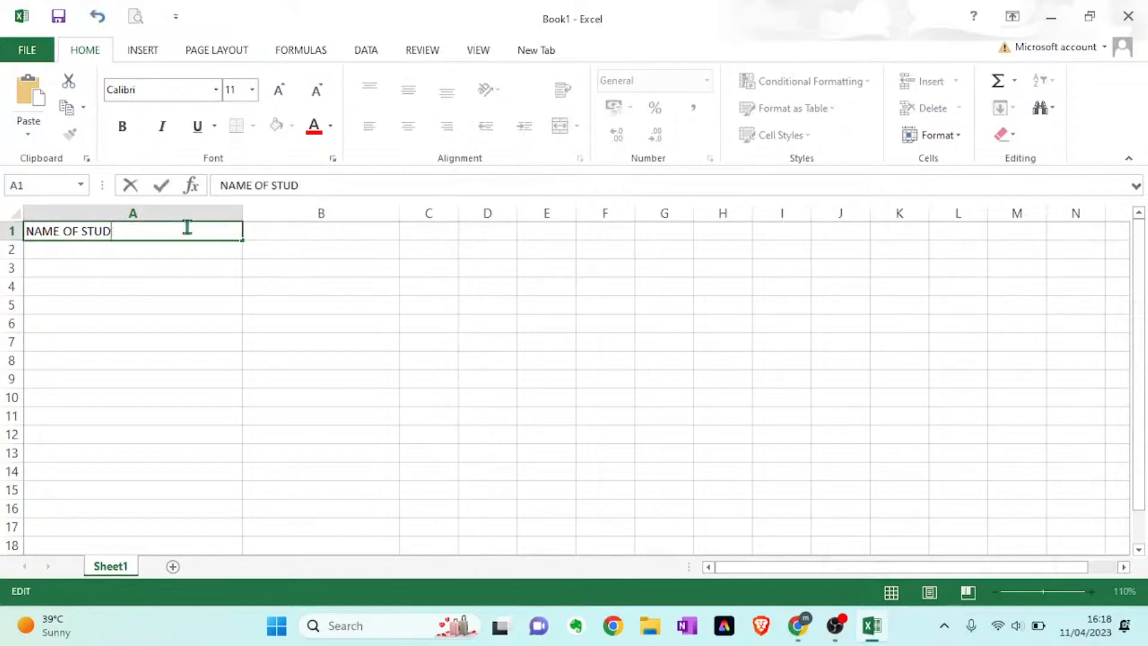
key(BackSpace)
text(EMPLOYEE)
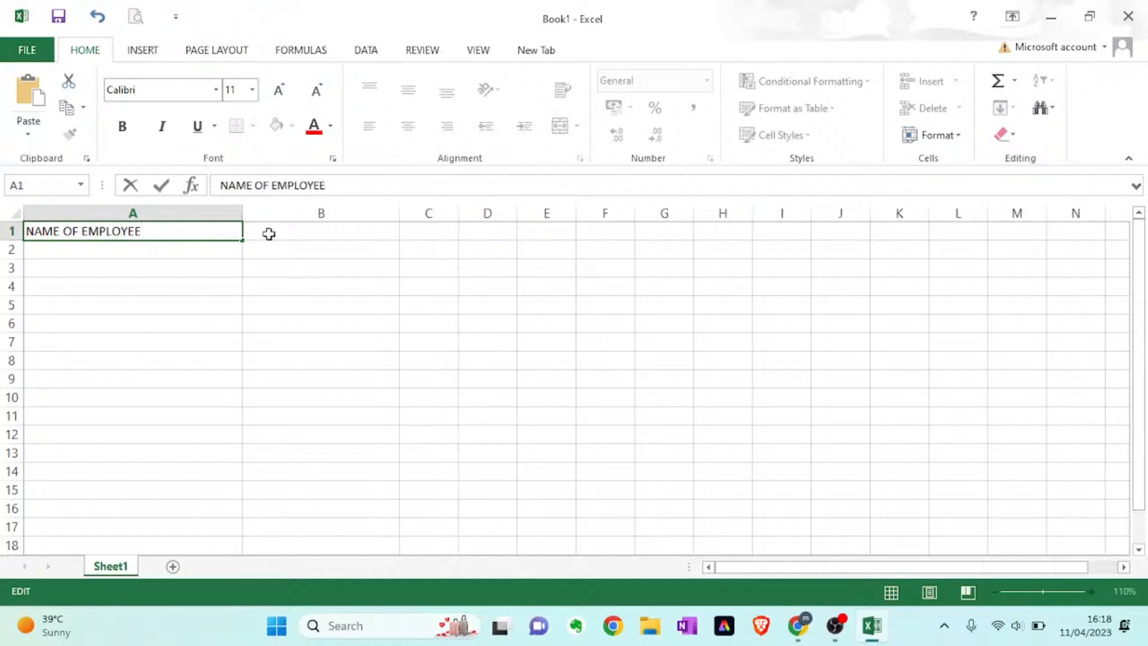
Add the header SALARY in B1 and the header DESIGNATION in C1, widening column C to fit.
click(289, 233)
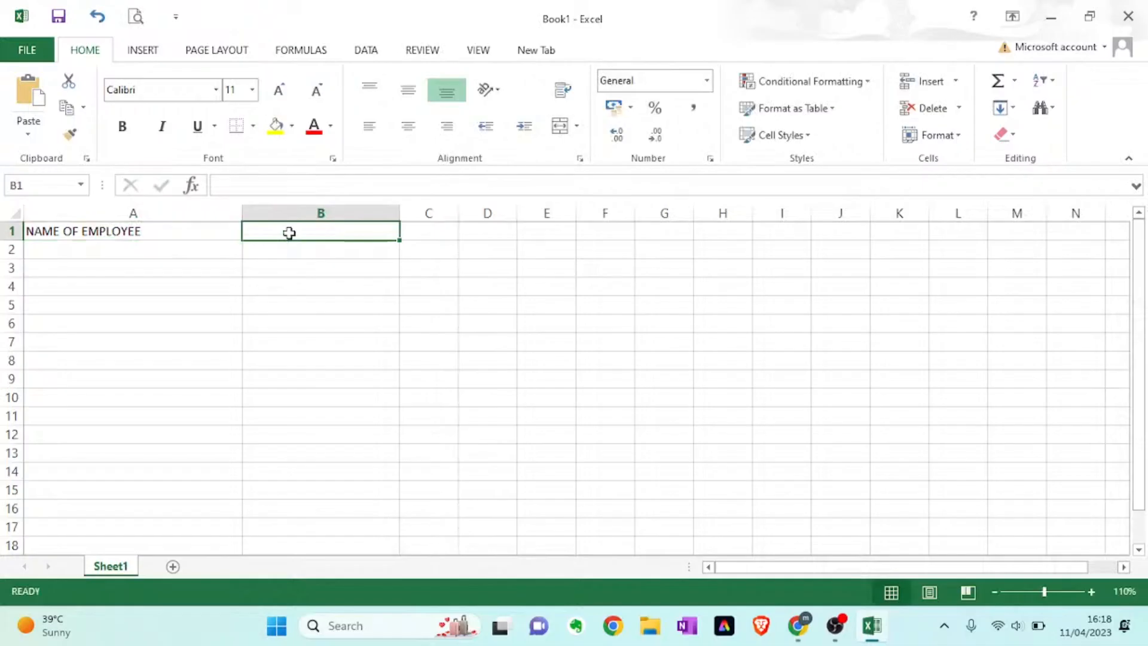
text(SALARY)
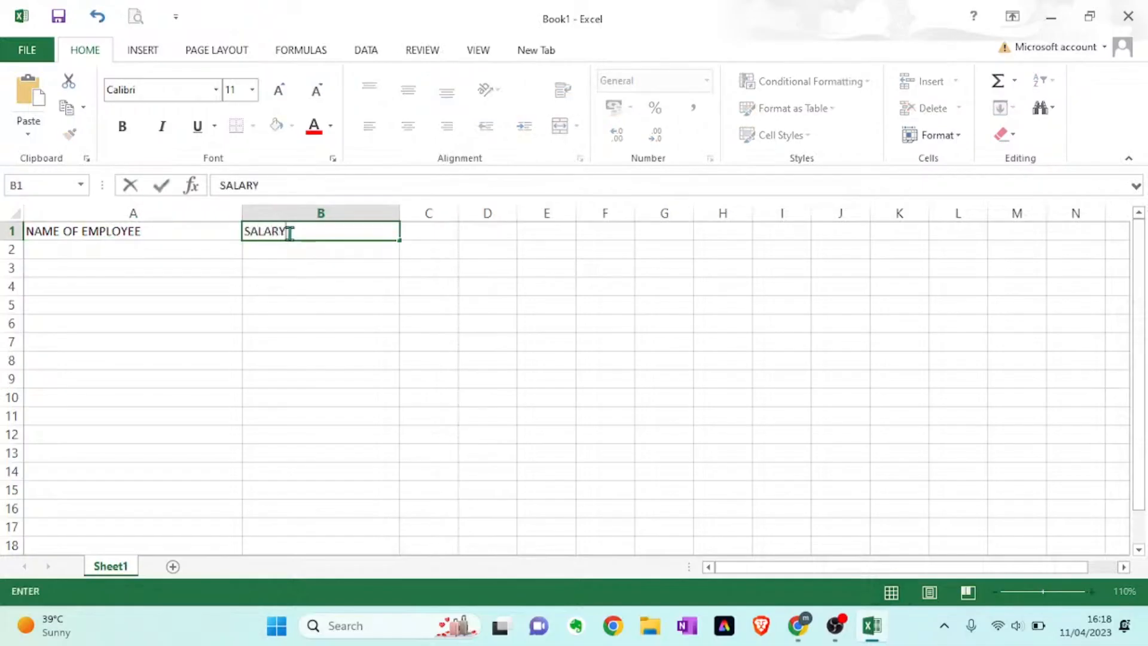
key(Tab)
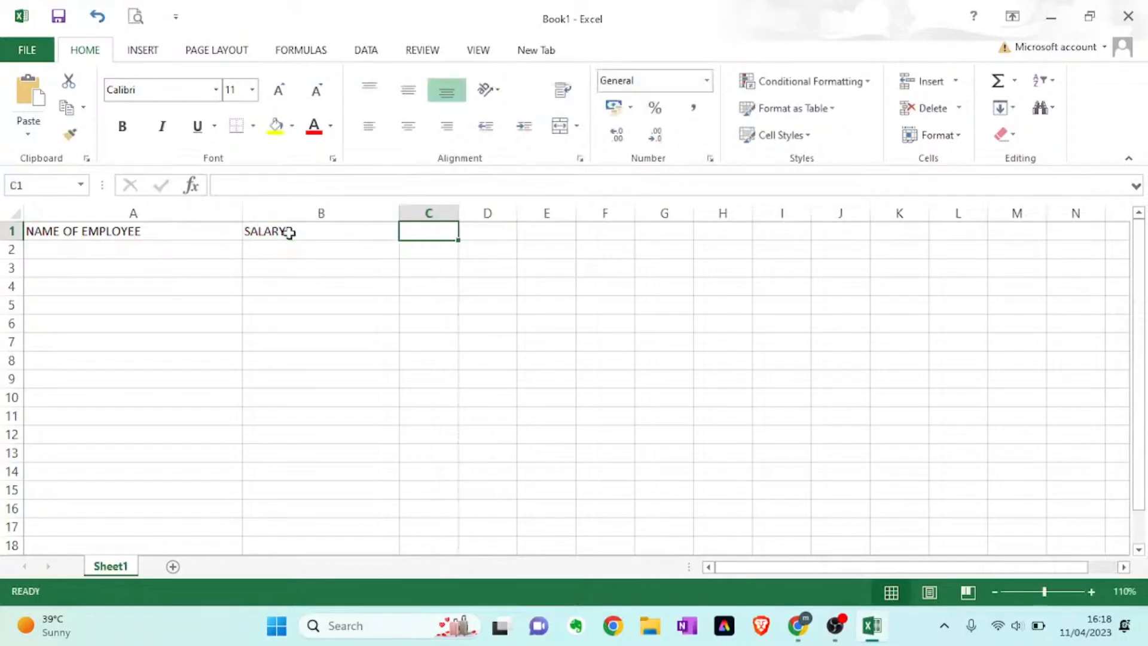
drag(455, 211, 576, 211)
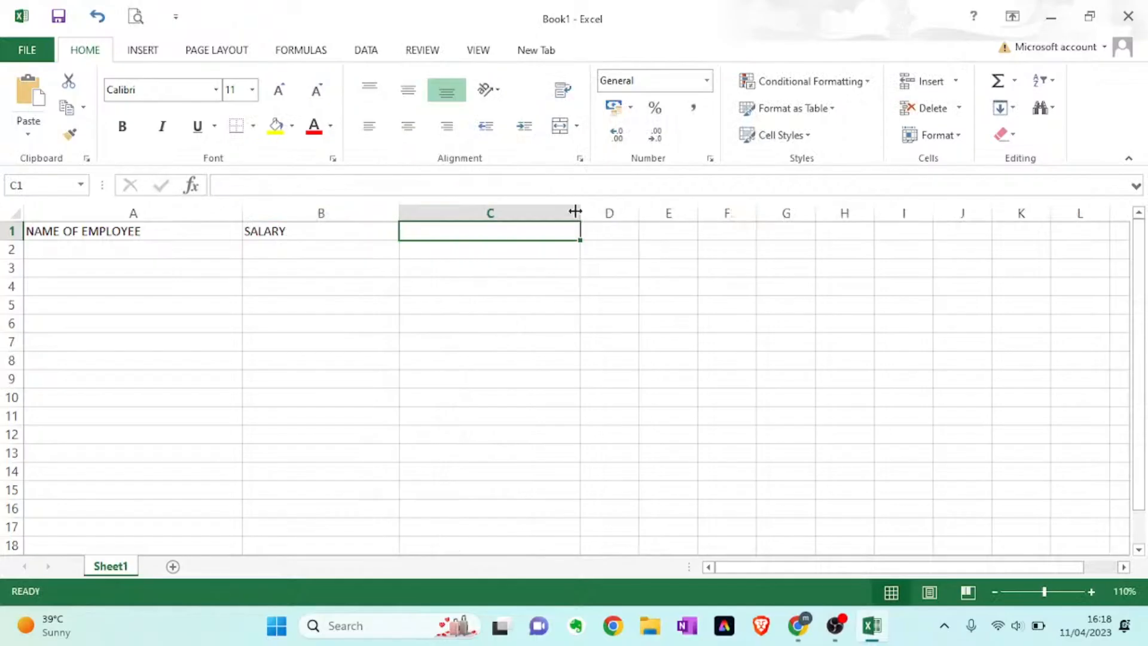
text(DES)
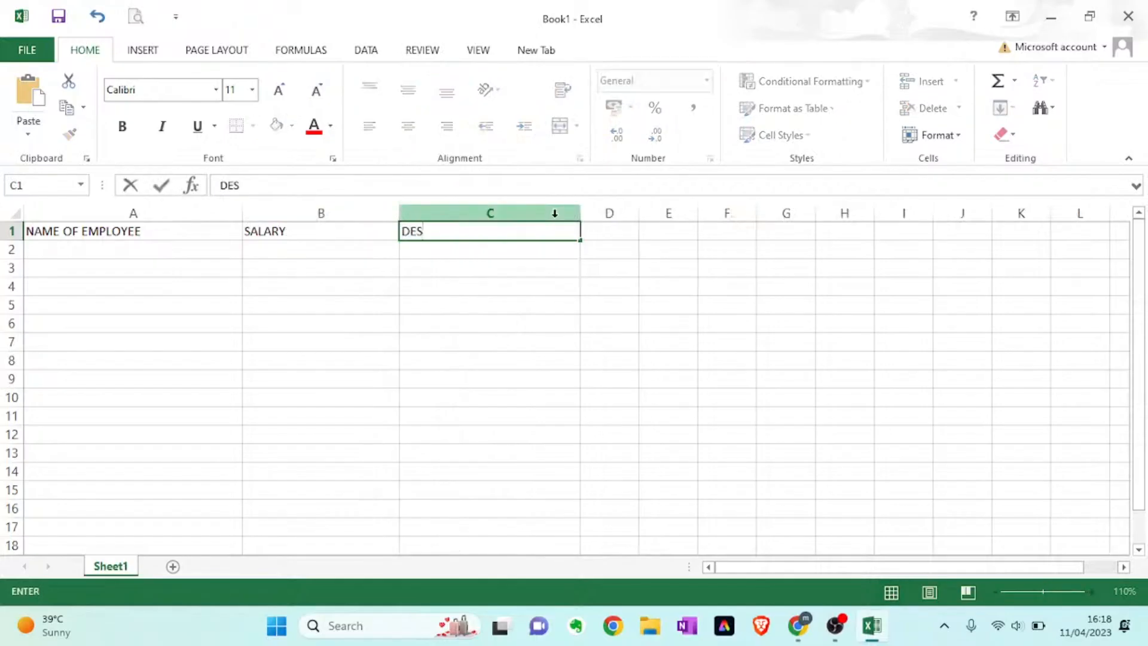
text(IGNATION)
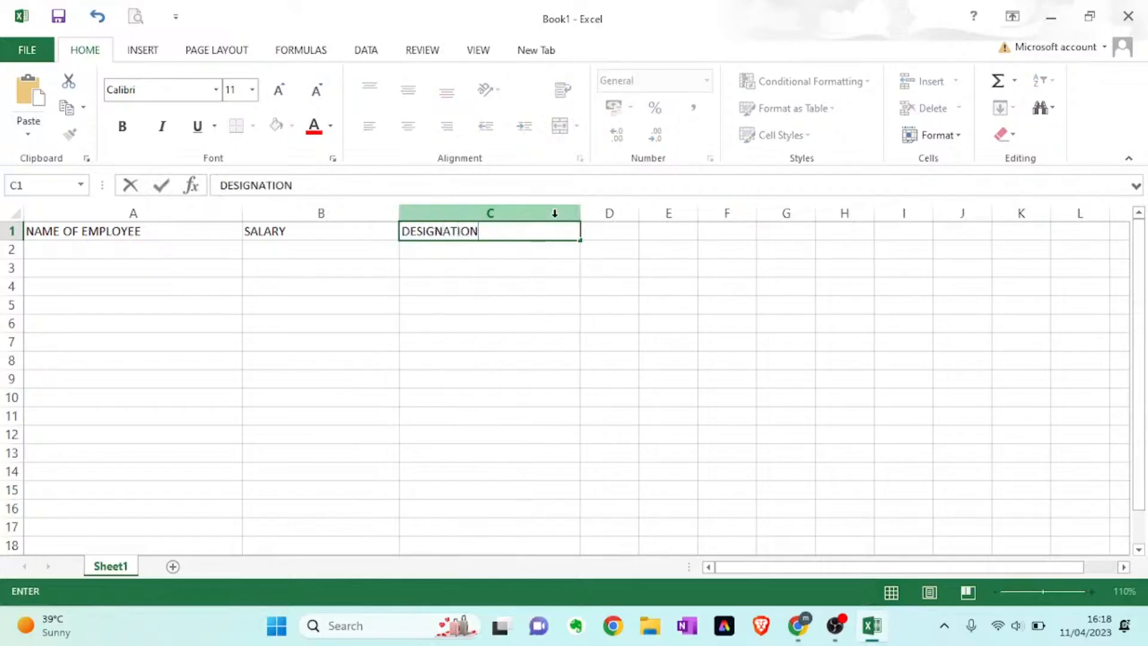
key(Return)
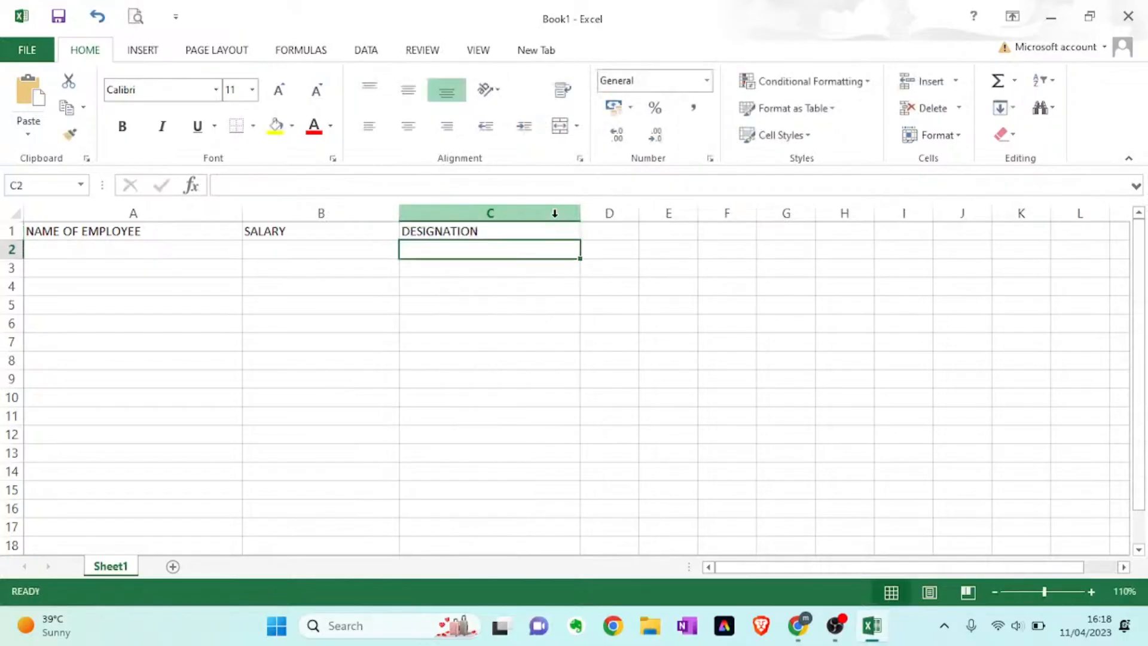
Extend the header in cell C1 to DESIGNATION/DEPARTMENT.
key(Up)
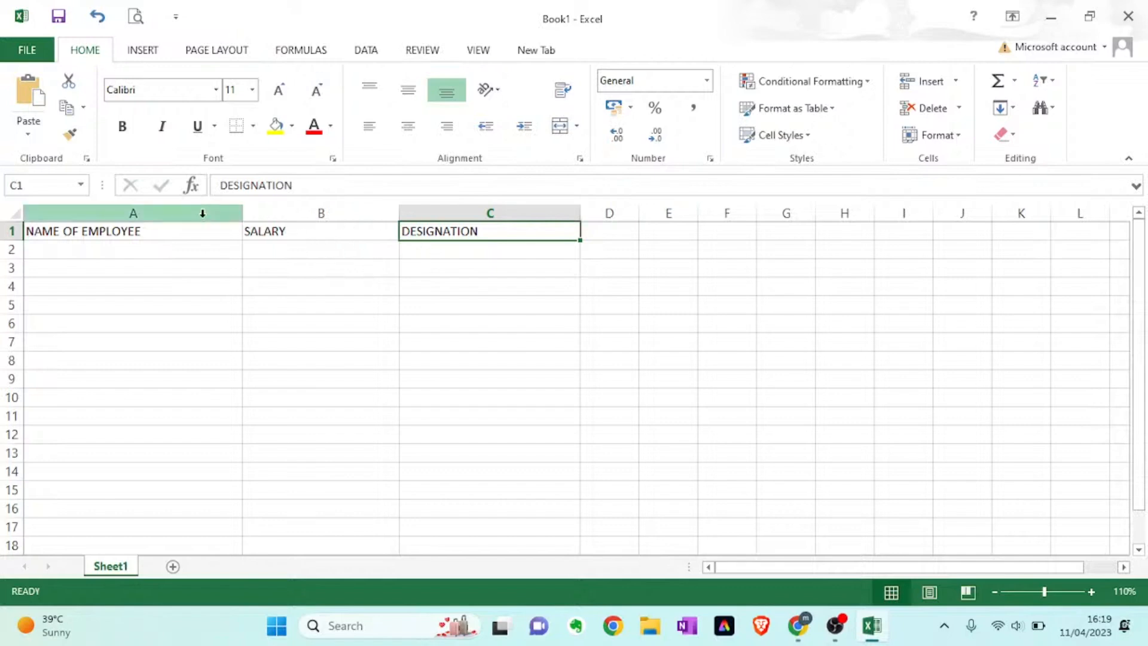
click(207, 237)
click(304, 230)
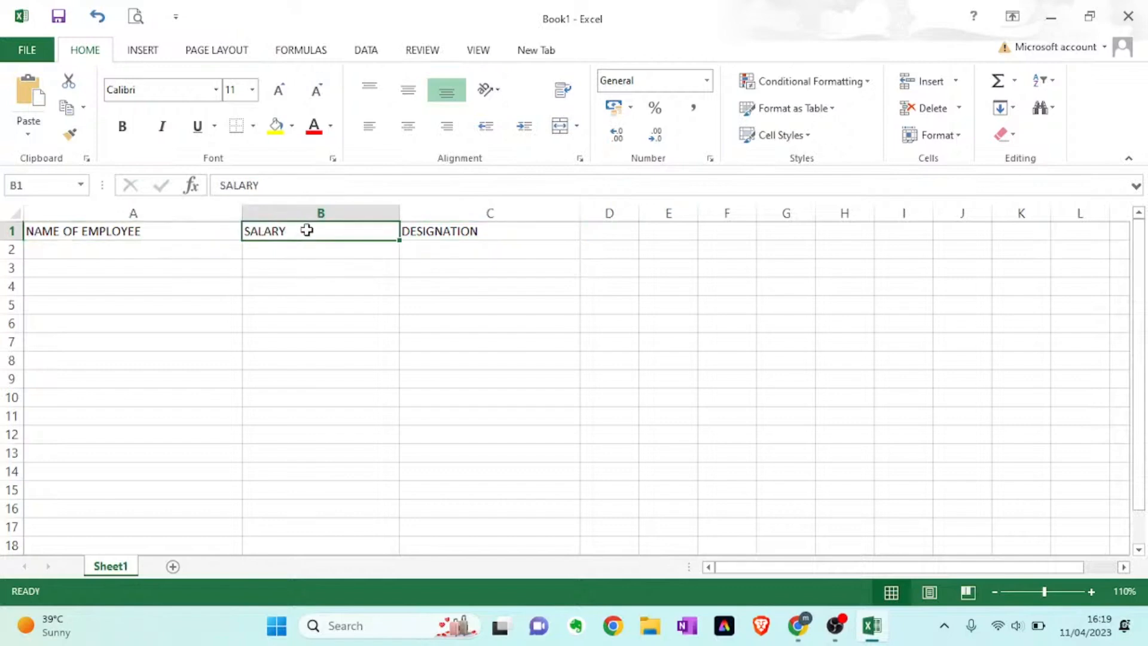
click(482, 231)
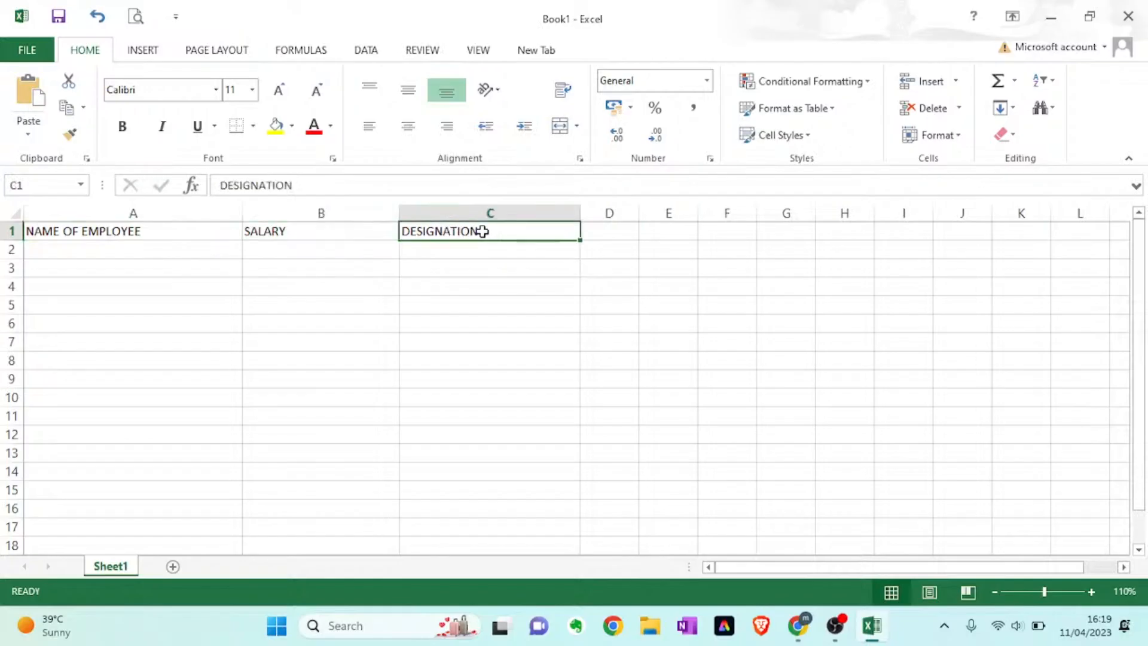
double_click(501, 231)
text(/DEPARTMENT)
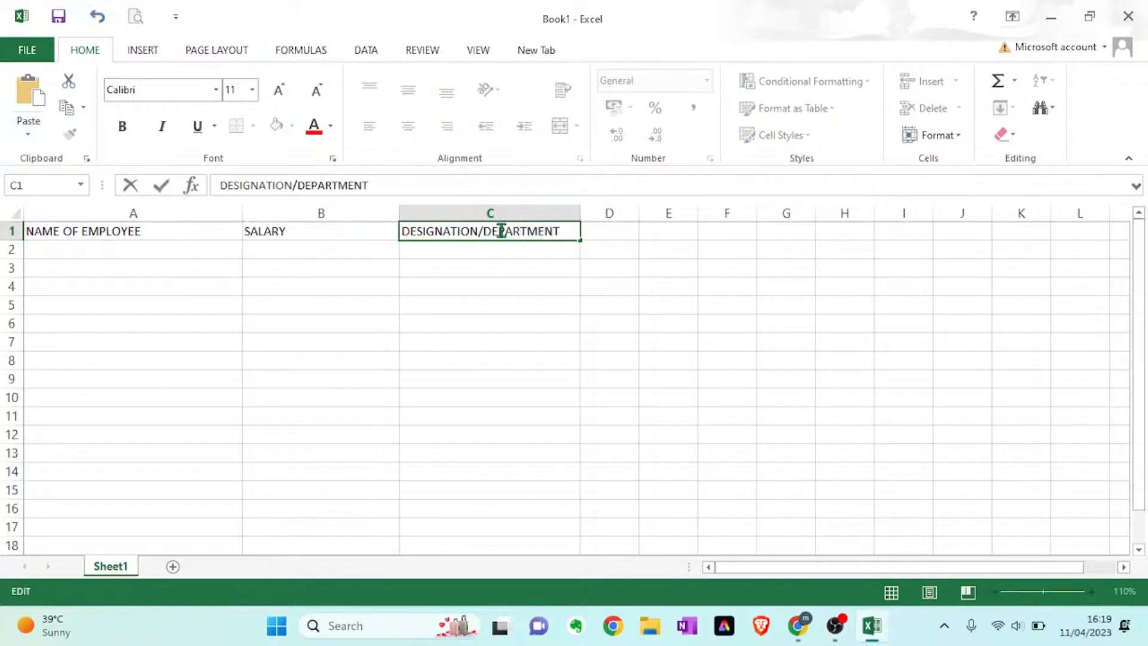
Fill cells A2 to A5 with the first names of four employees, one per row.
click(127, 256)
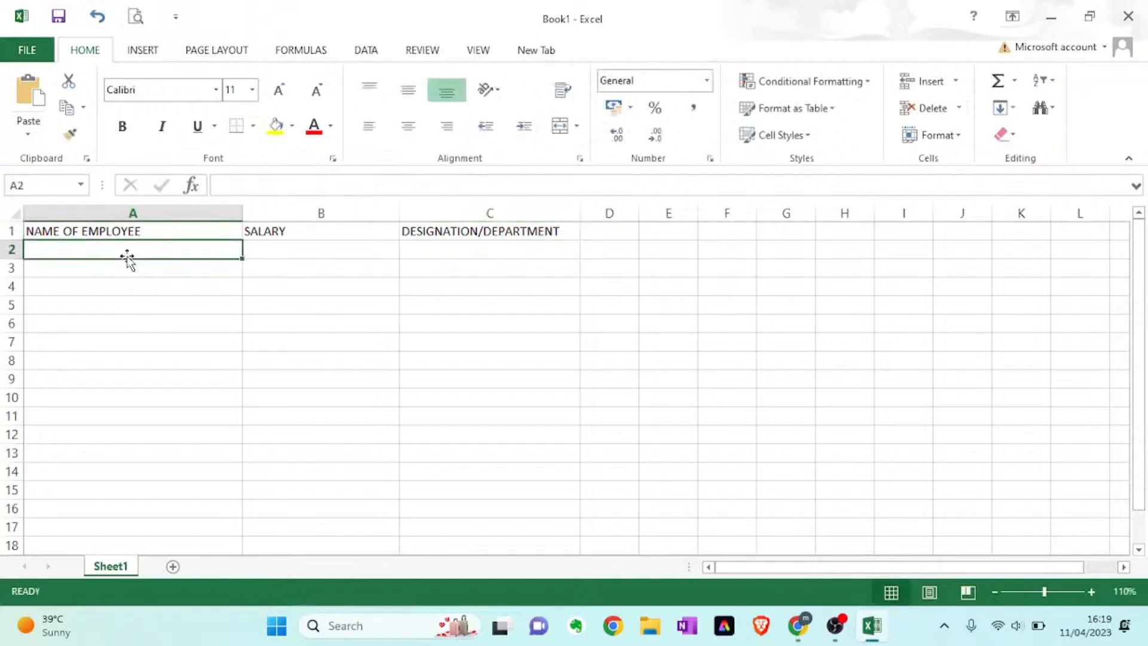
text(NISHA)
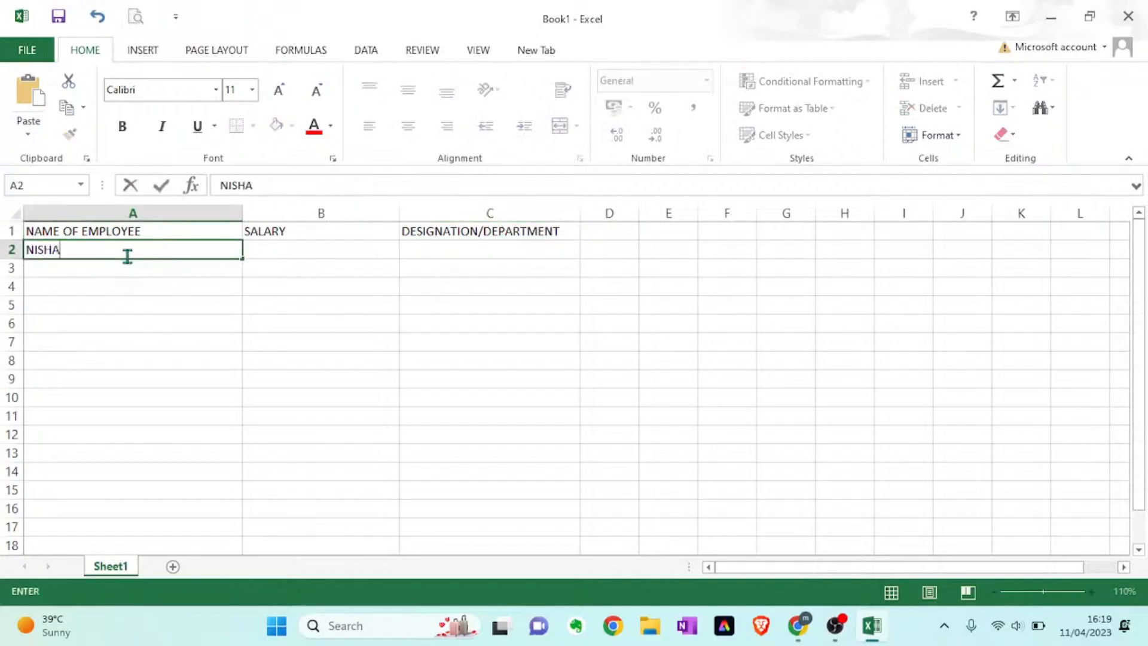
key(Return)
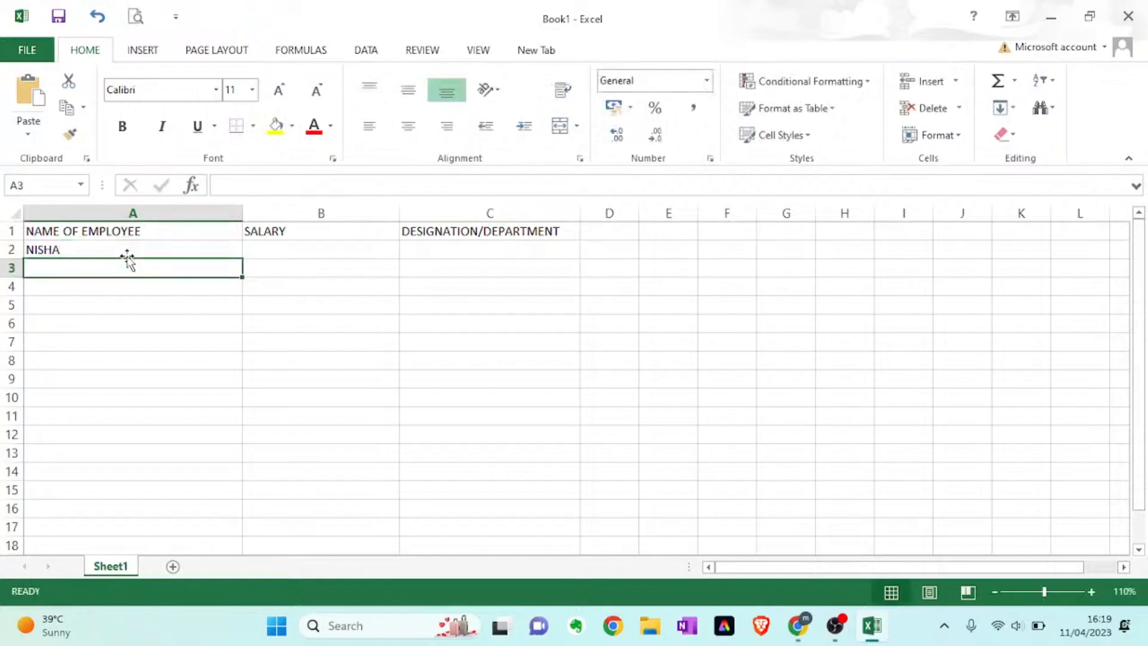
text(SHIVANI)
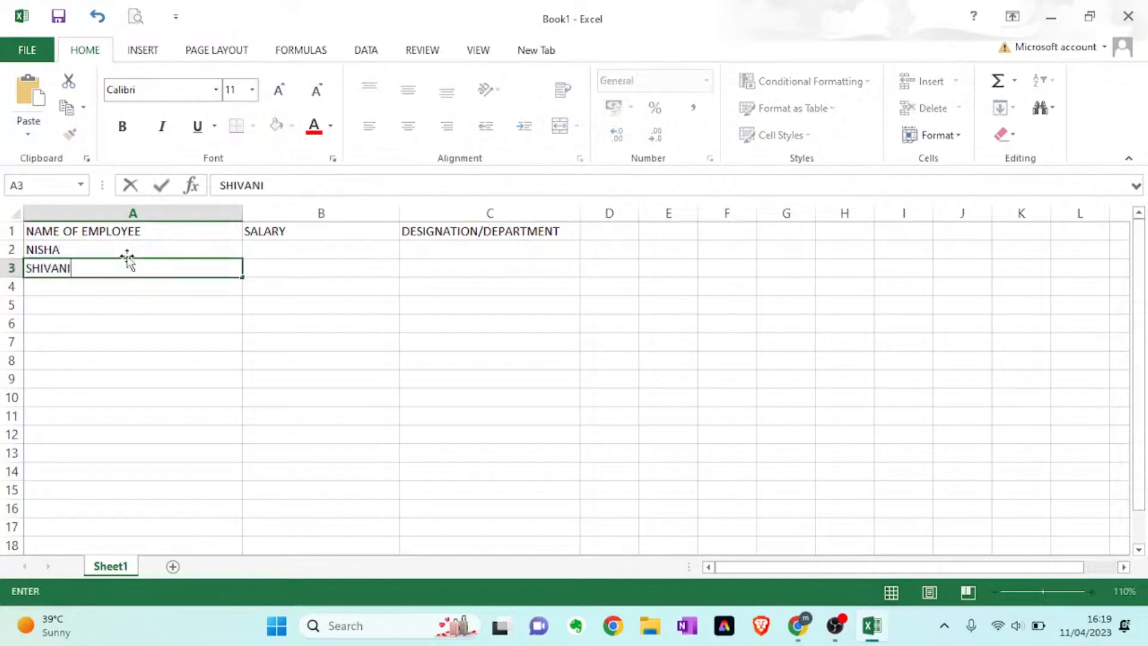
key(Return)
text(KHUSHI)
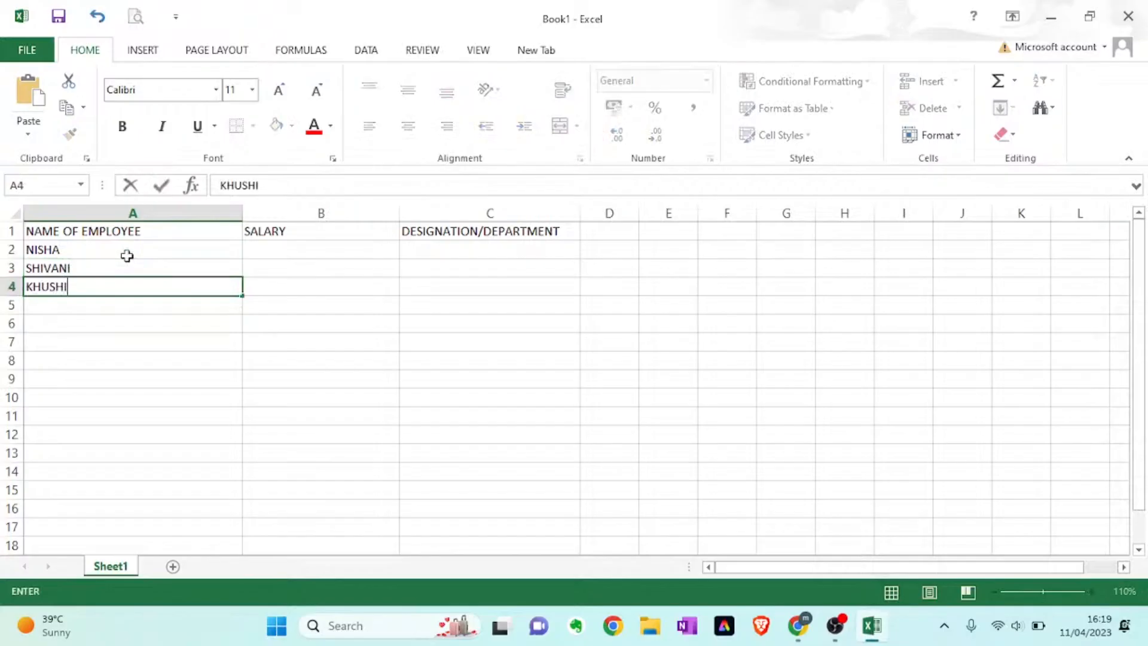
key(Return)
text(AFREEN)
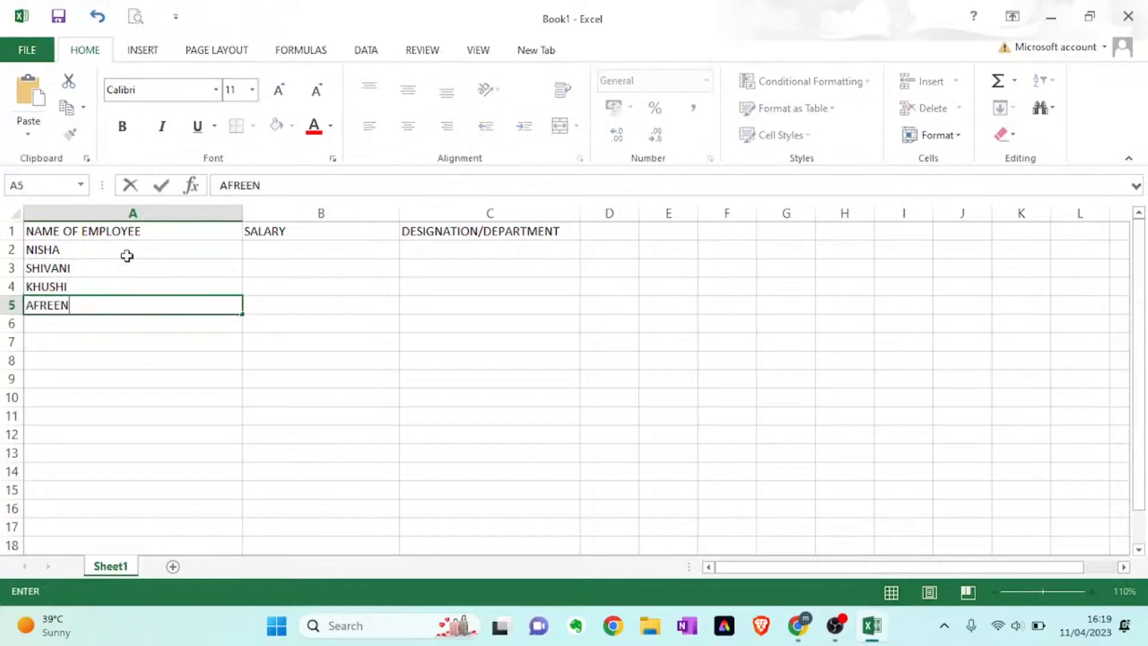
key(Return)
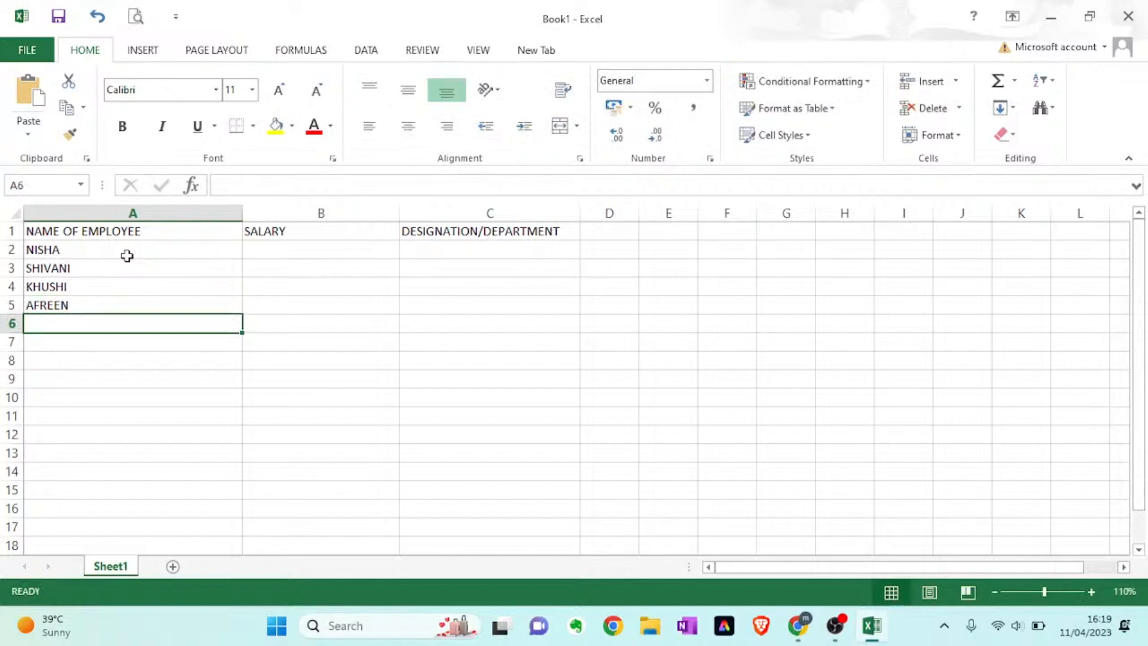
Continue the employee list with three more first names in cells A6 to A8.
text(NIKKI)
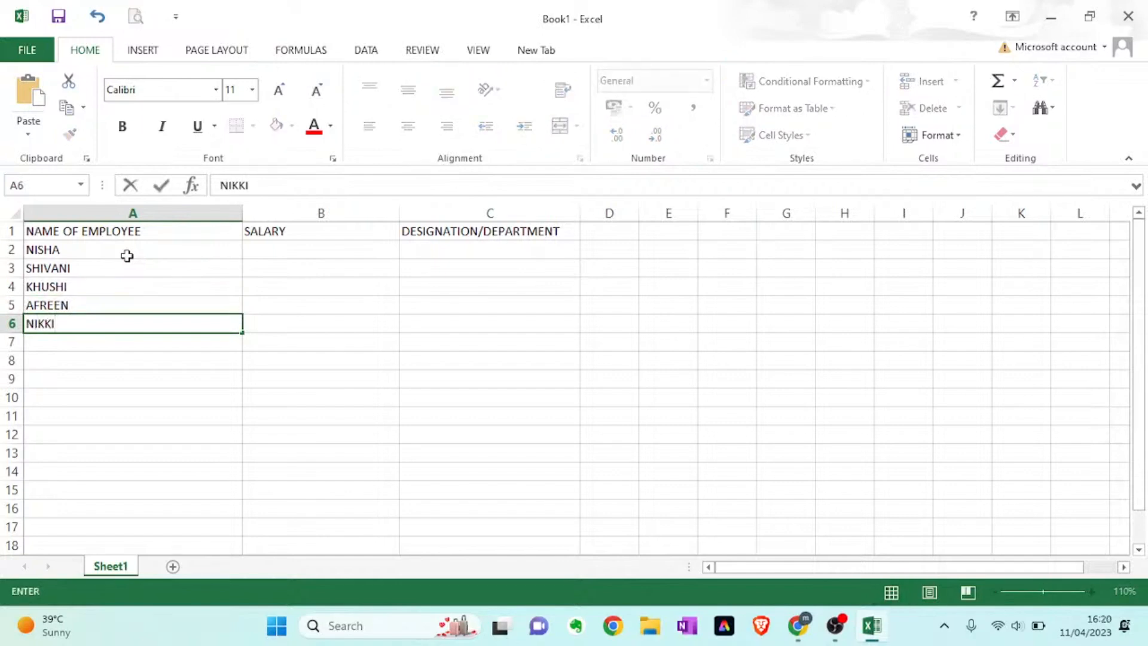
key(Return)
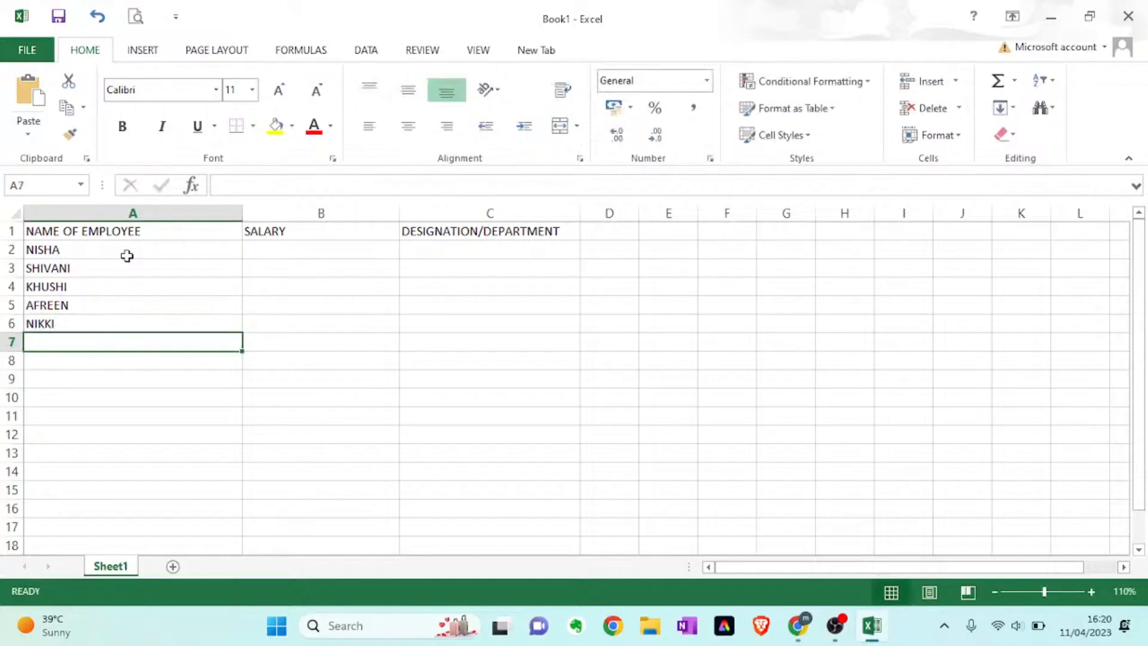
text(TANU)
key(Return)
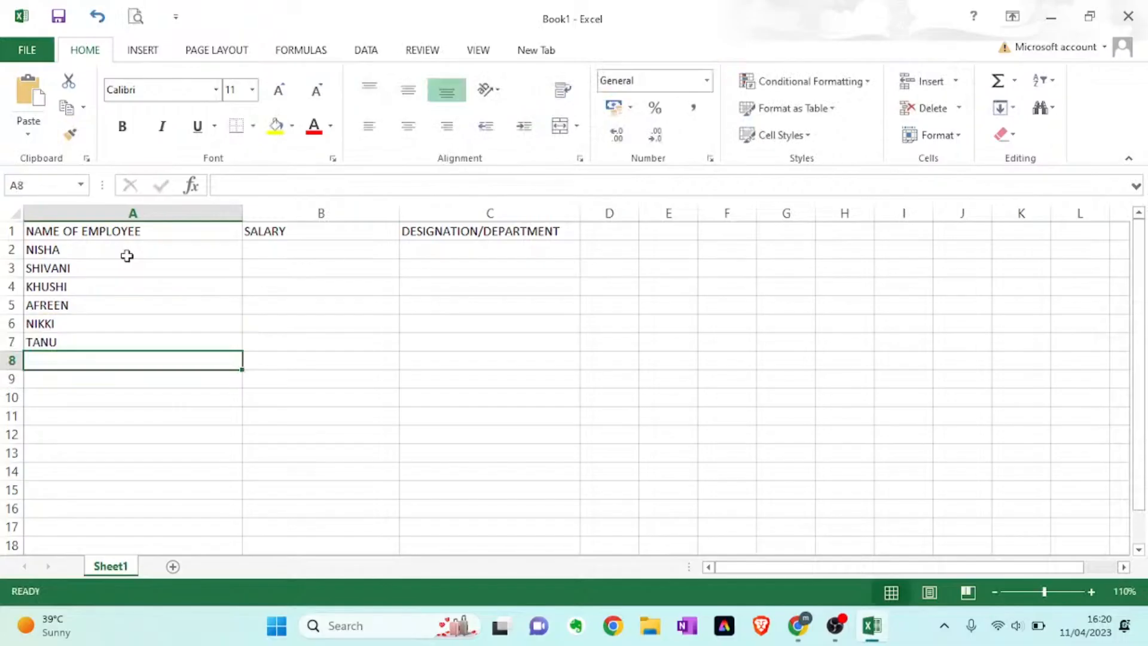
text(BADAL)
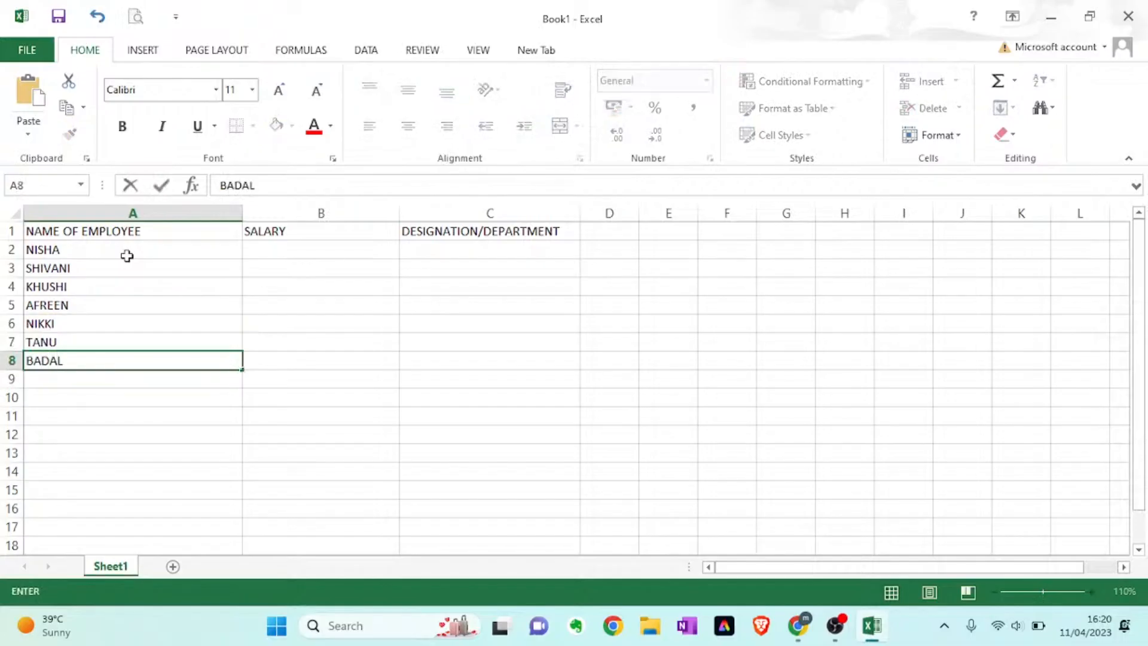
key(Return)
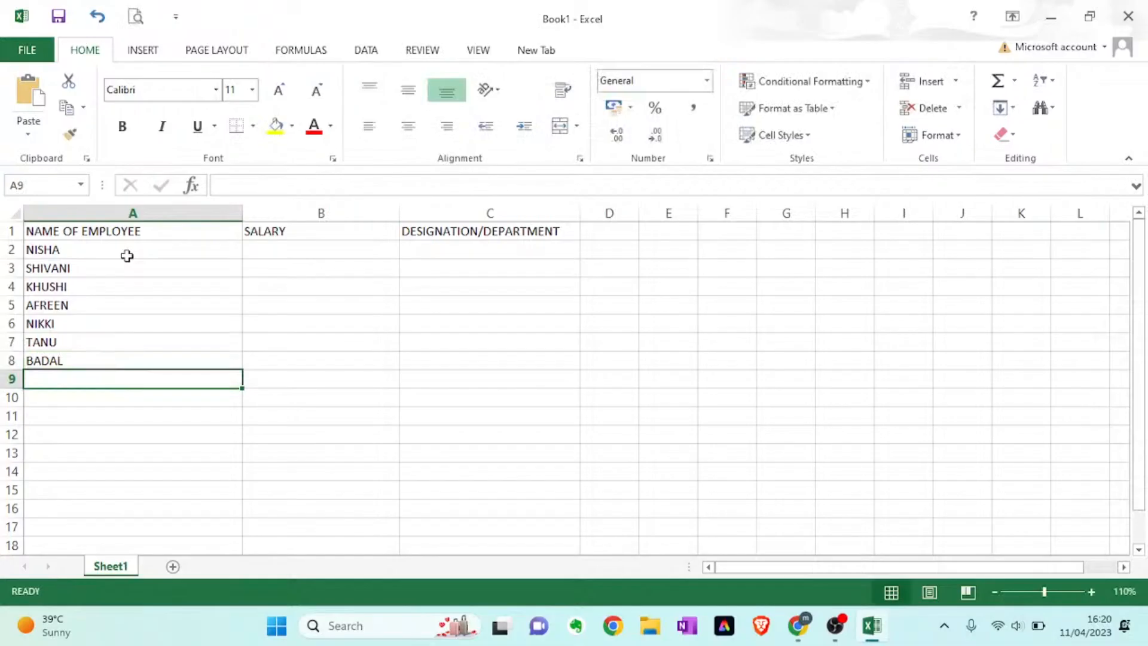
Add two more employee first names to the list in cells A9 and A10.
text(AGAZ)
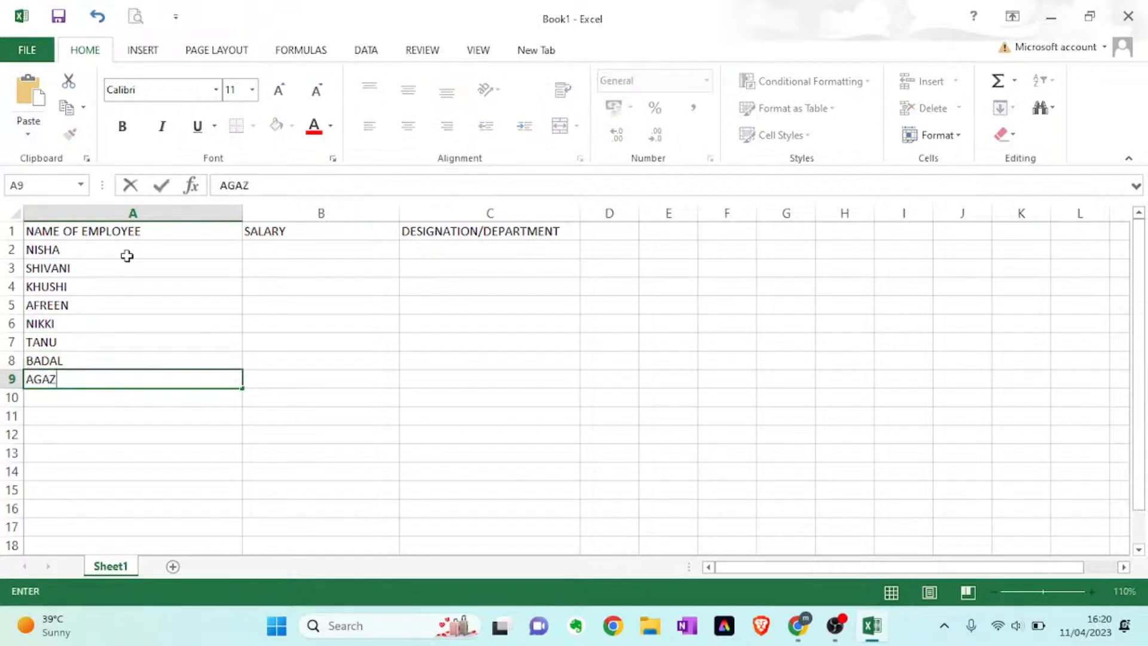
key(BackSpace)
key(BackSpace)
text(HAZ)
key(Return)
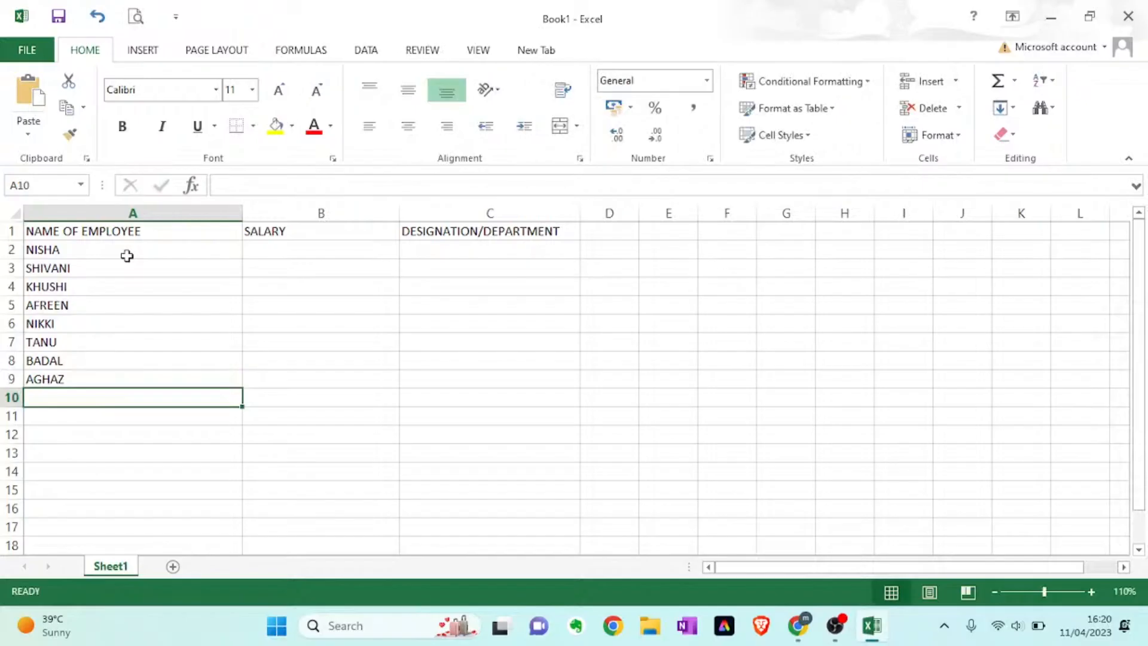
text(ABHAAY)
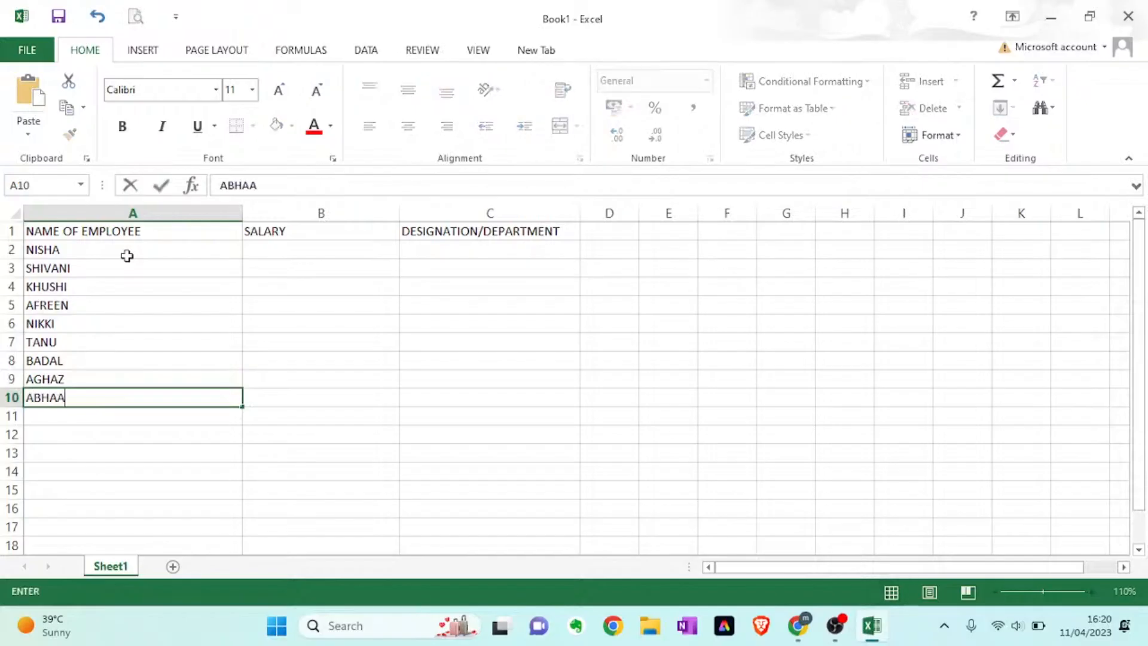
key(BackSpace)
key(BackSpace)
text(Y)
key(Return)
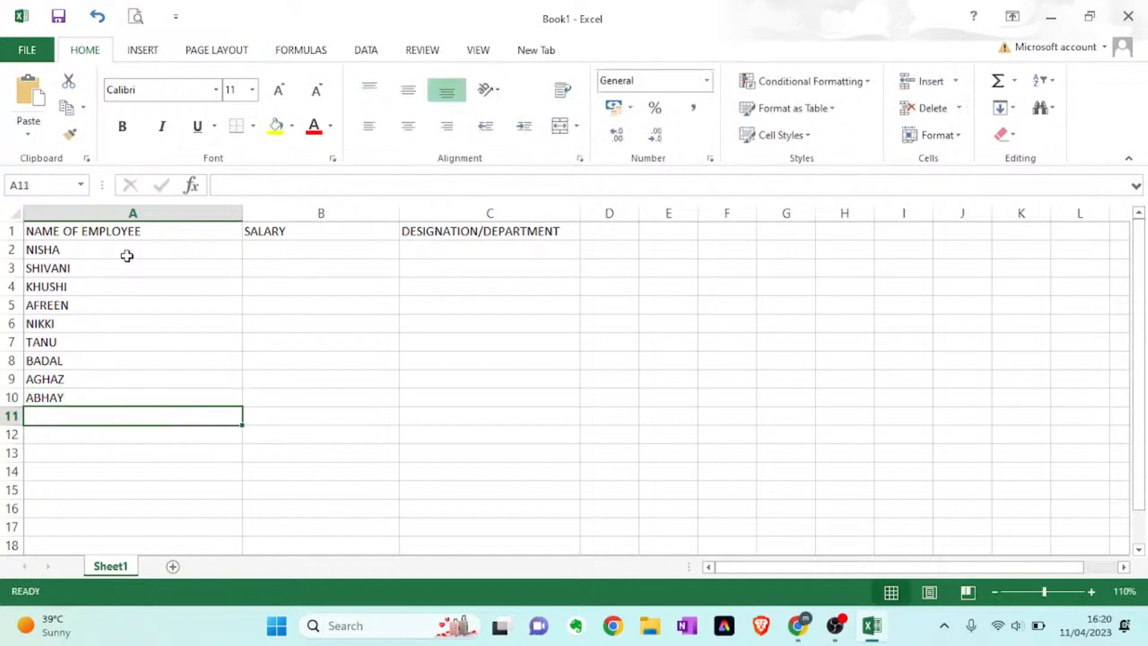
Enter the next two employee first names in cells A11 and A12.
text(DILIP)
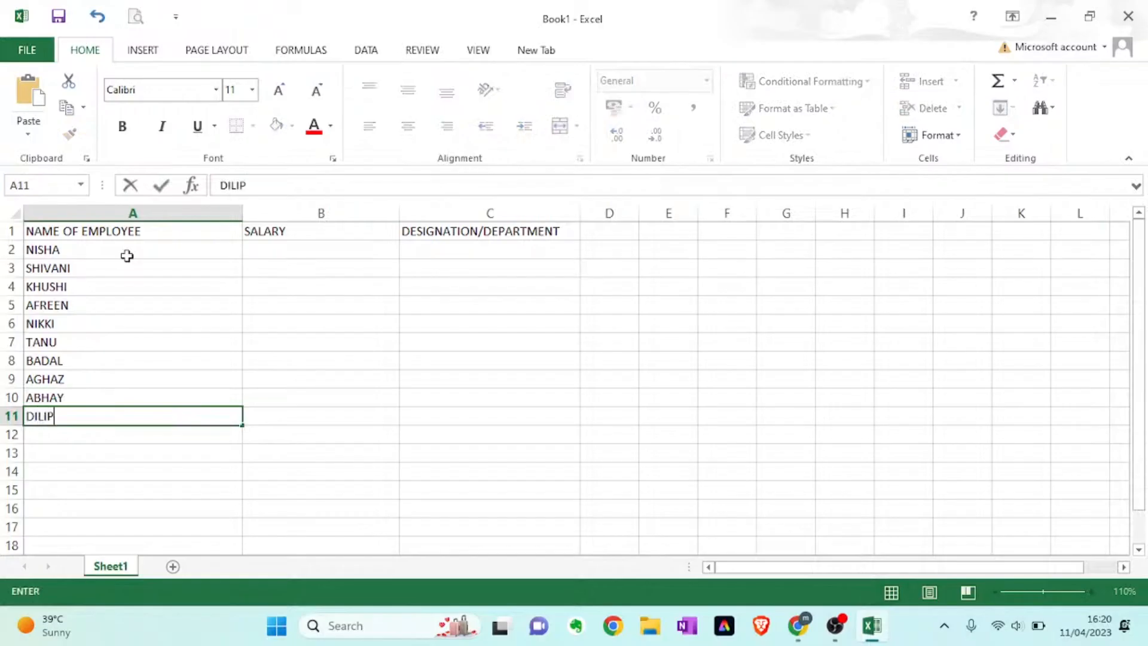
key(Return)
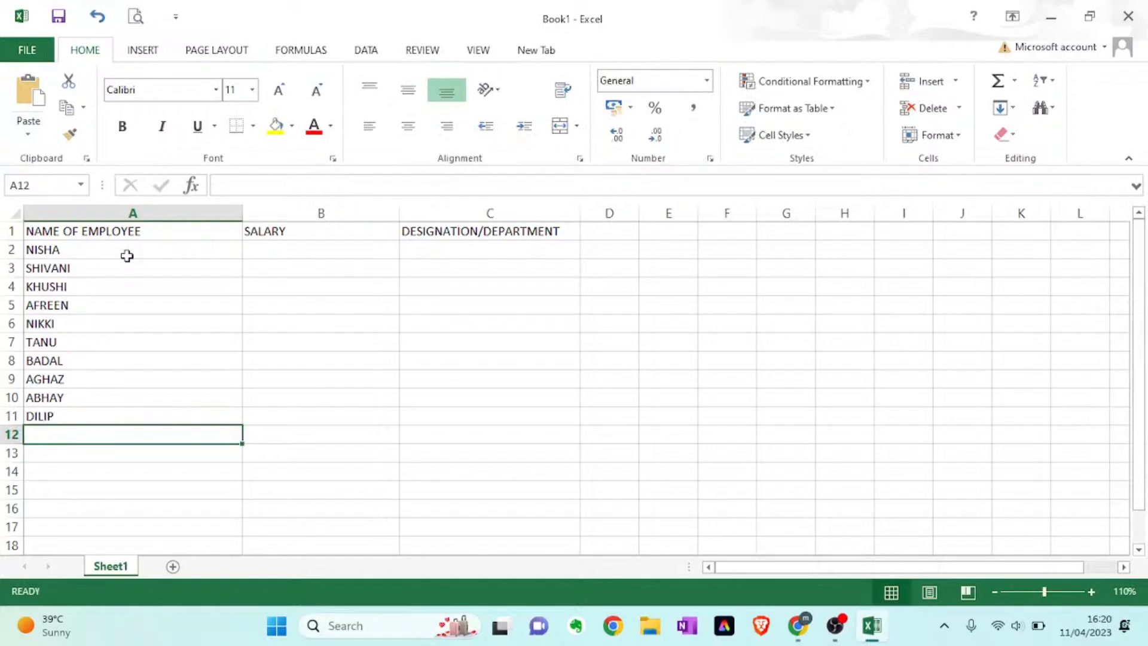
text(DHANAN)
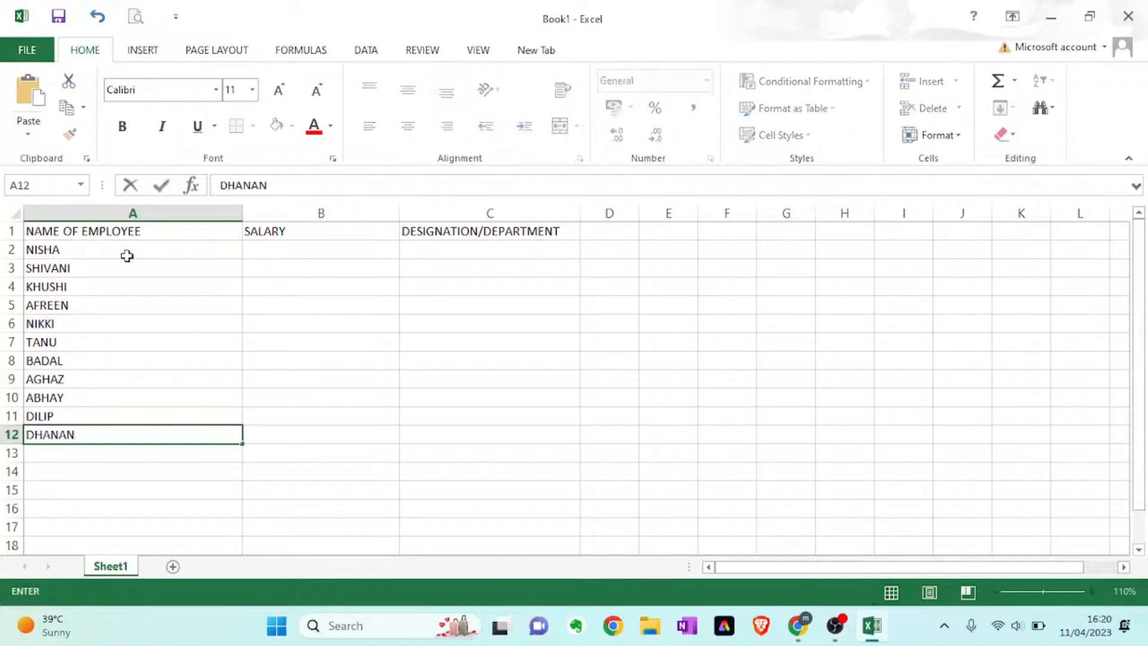
text(JAYY)
key(BackSpace)
key(Return)
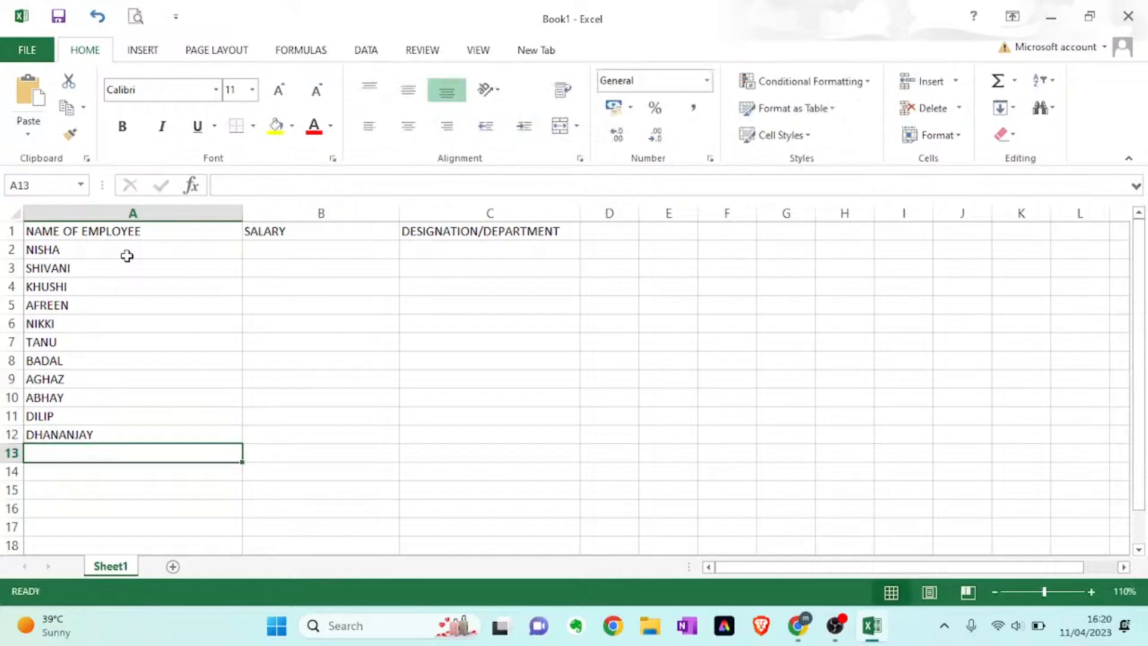
Continue the name column with two further employee first names in cells A13 and A14.
text(PAAPPU)
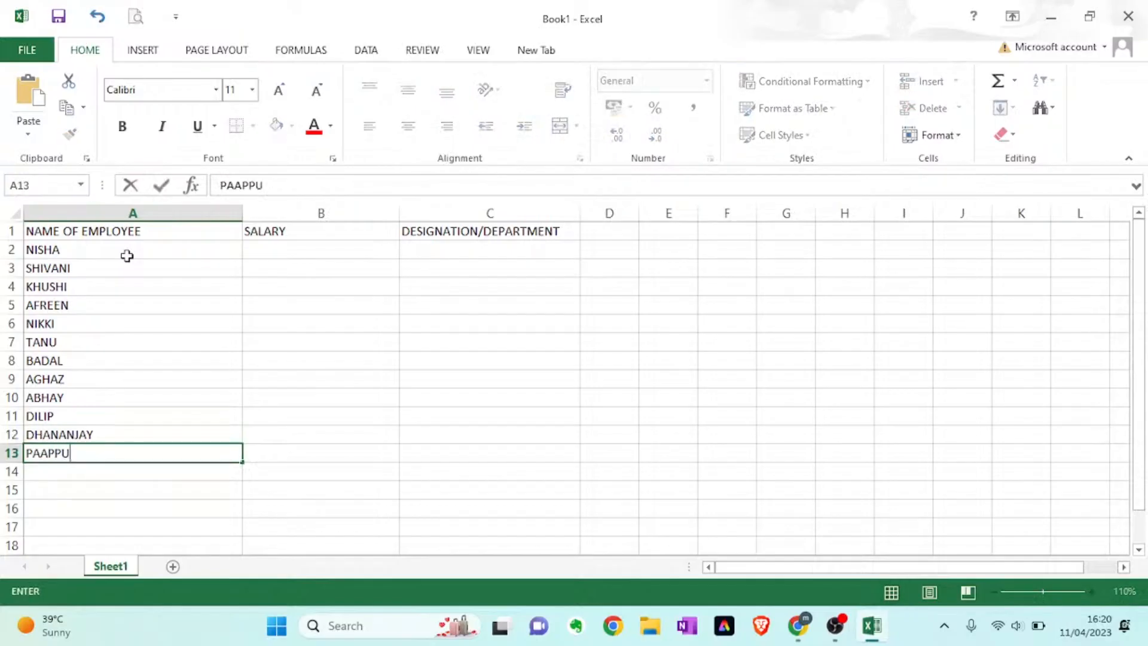
key(BackSpace)
key(BackSpace)
key(BackSpace)
key(BackSpace)
text(PPU)
key(Return)
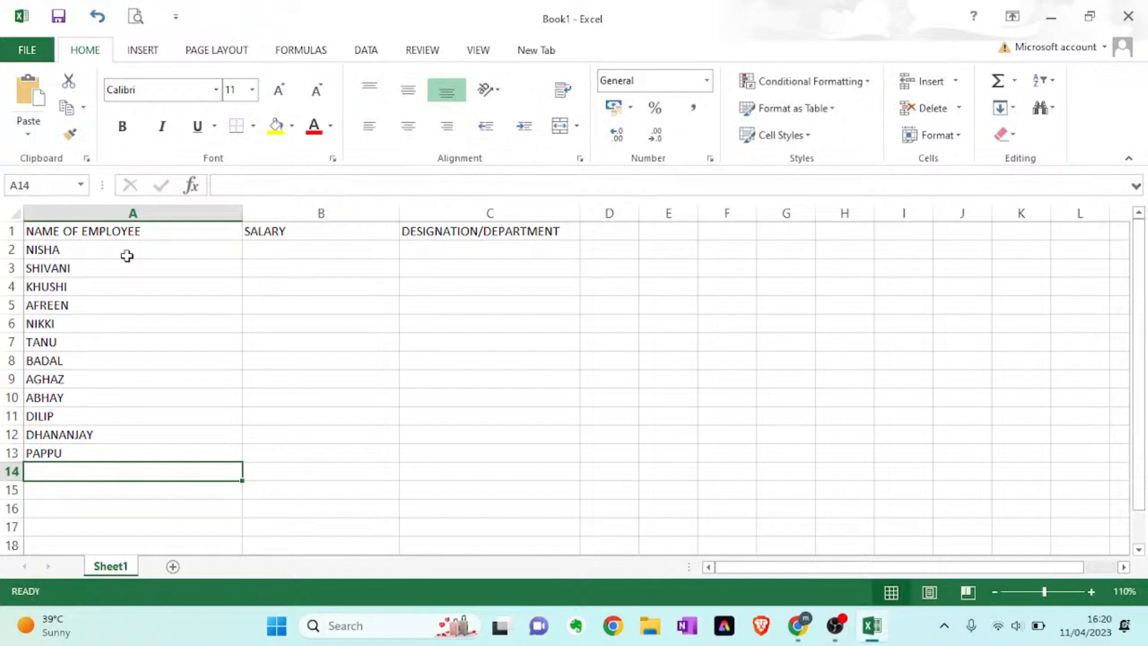
text(ANUJ)
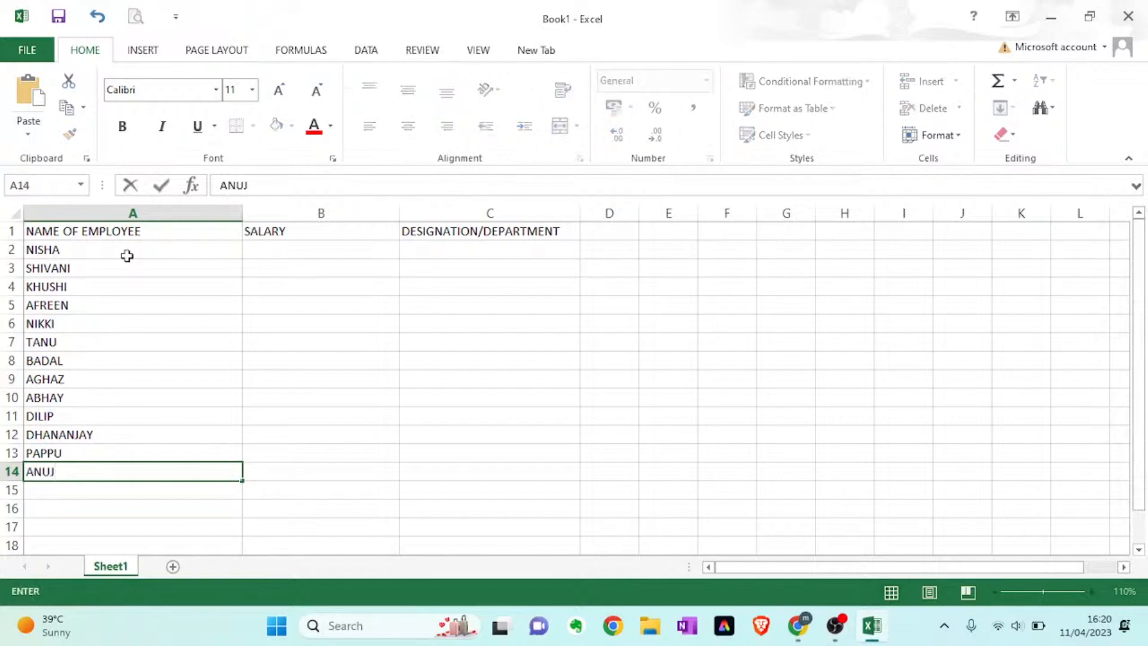
key(Return)
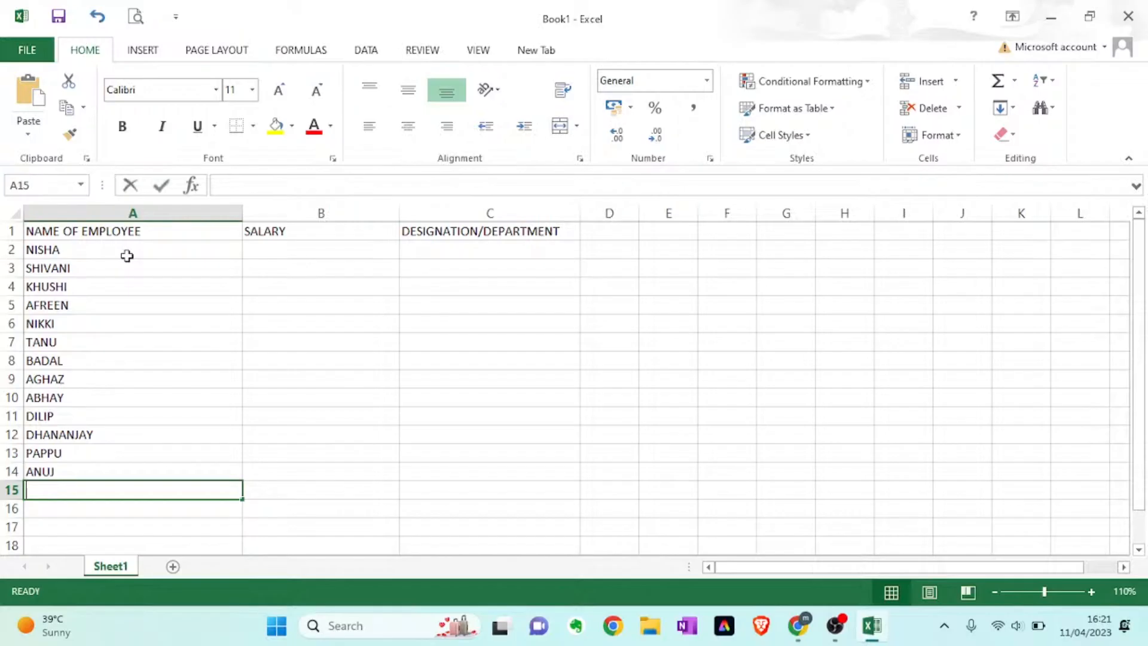
Complete the employee name list with the last two entries in cells A15 and A16.
text(SHAT)
key(BackSpace)
text(RVAN)
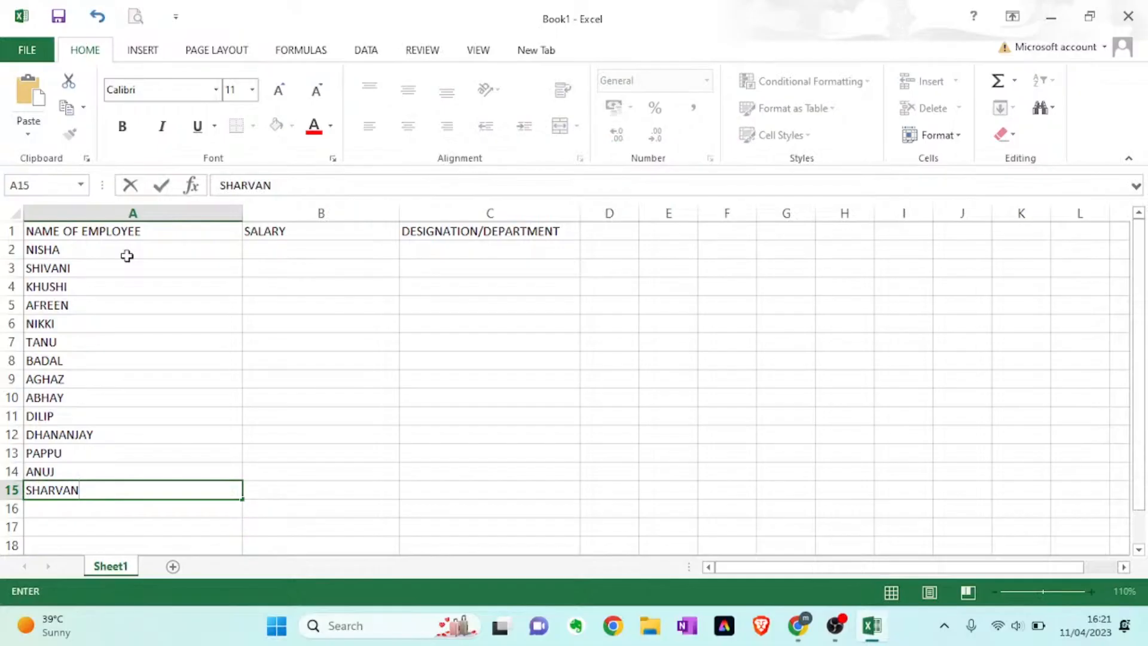
key(Return)
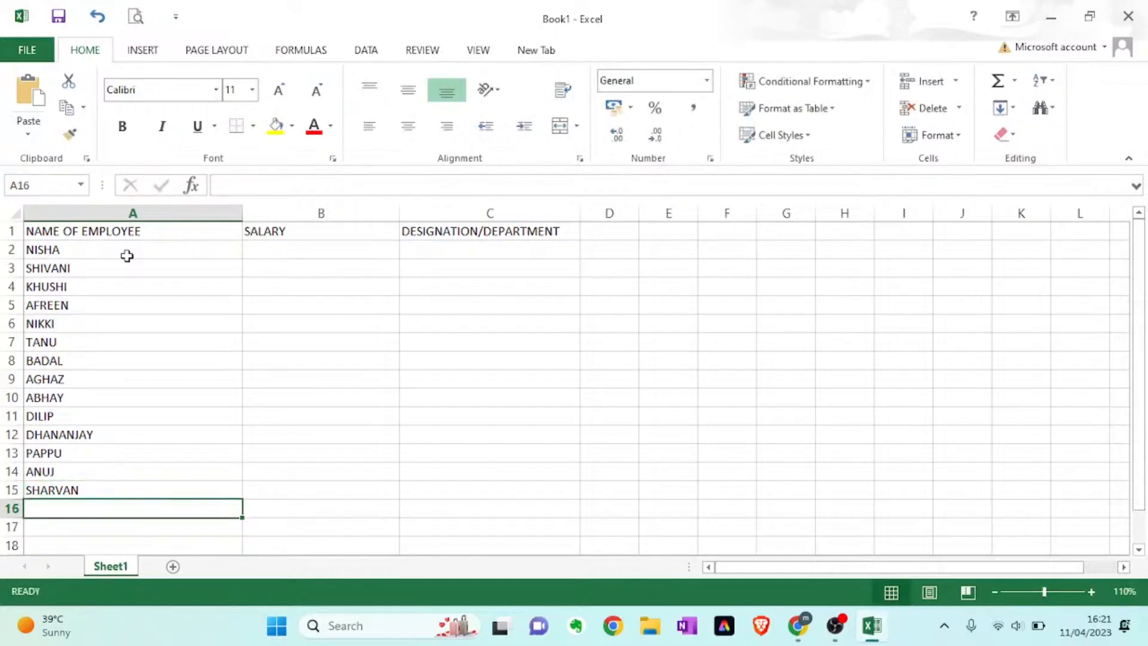
text(KUC)
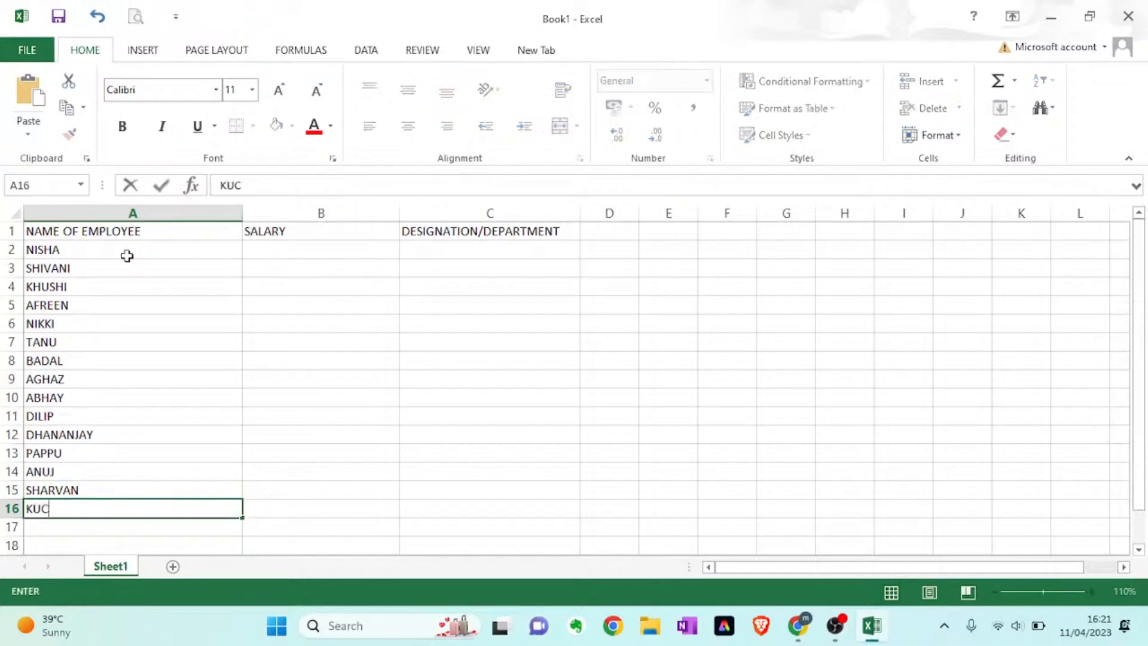
text(HBHI)
key(Tab)
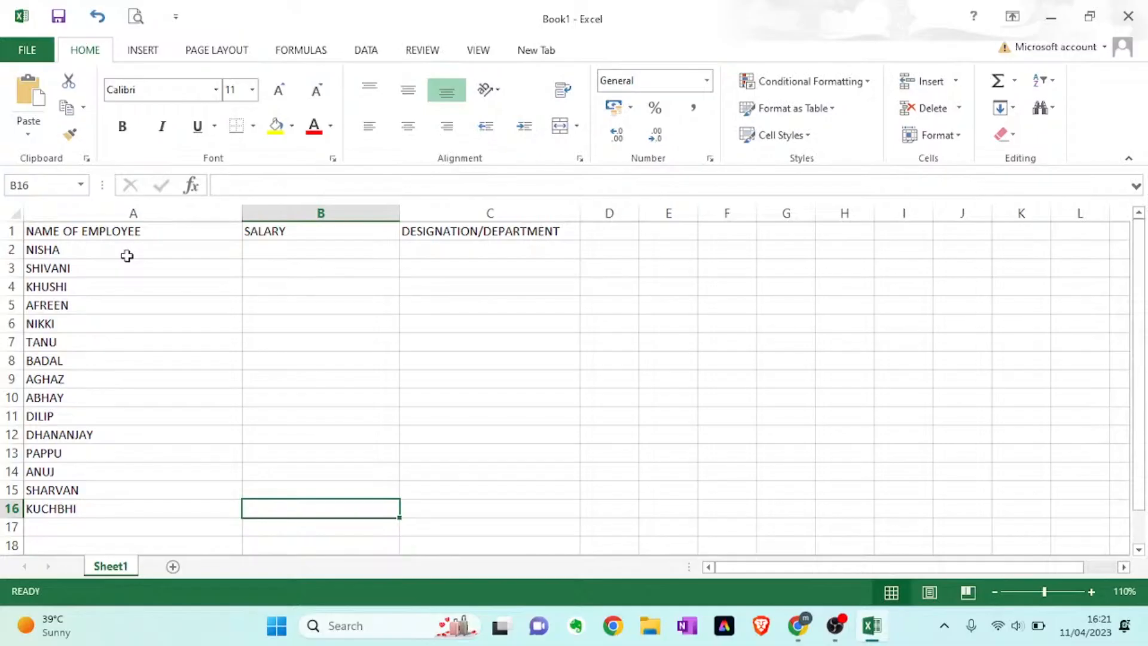
Enter the salaries 20000, 22000 and 30000 in cells B2 to B4.
click(263, 251)
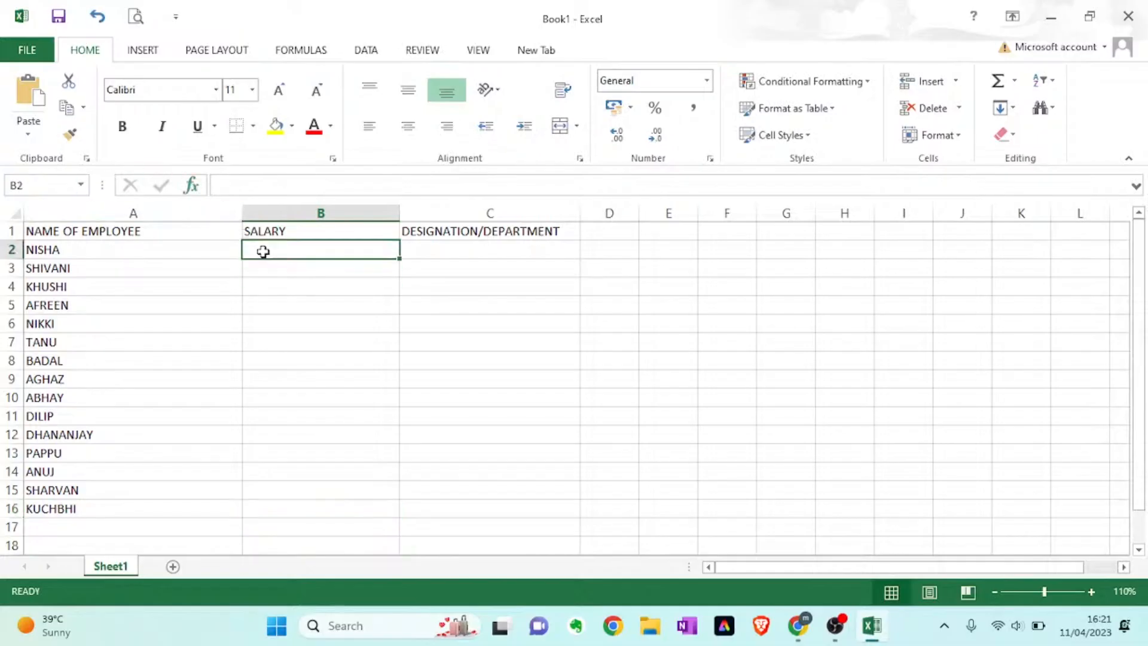
text(2000)
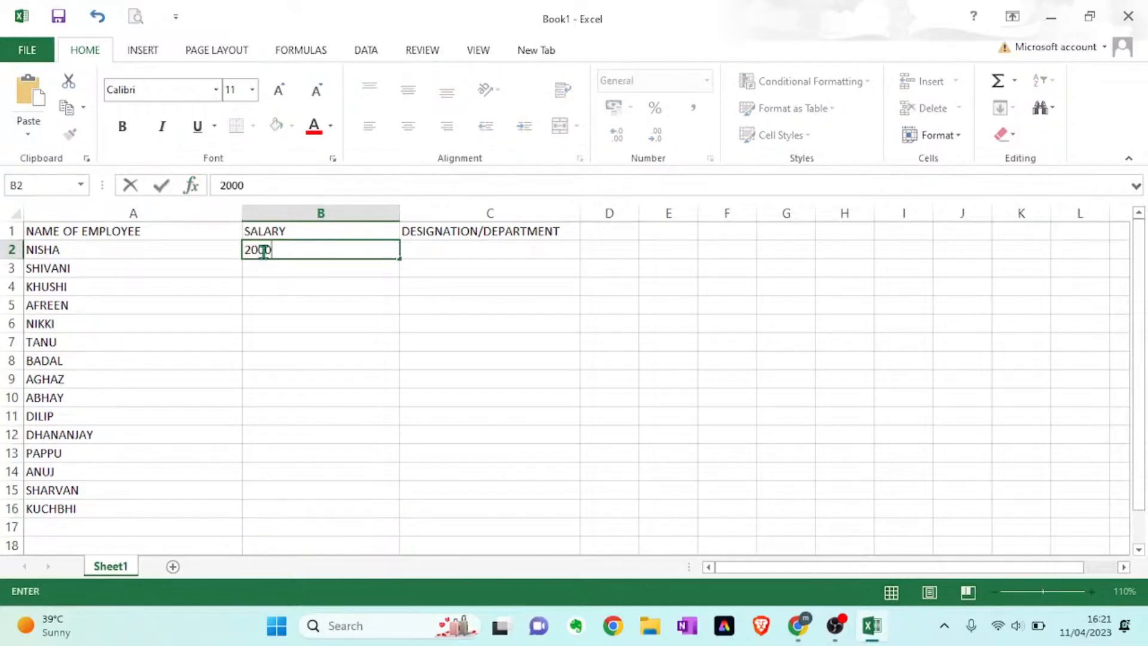
text(0)
key(Return)
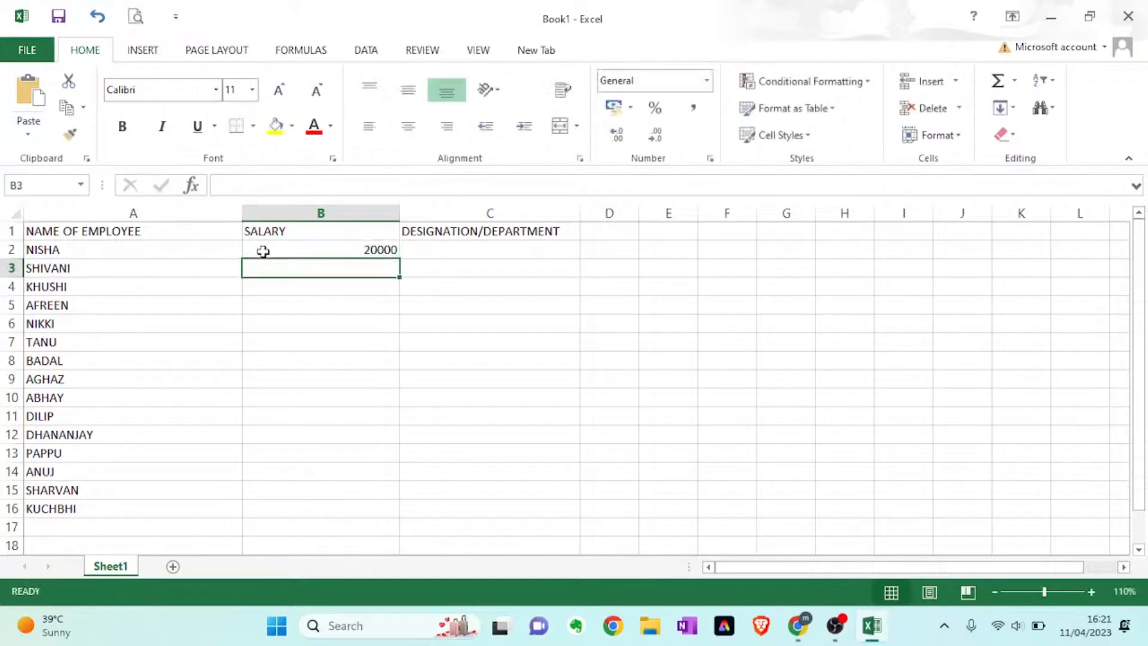
text(22000)
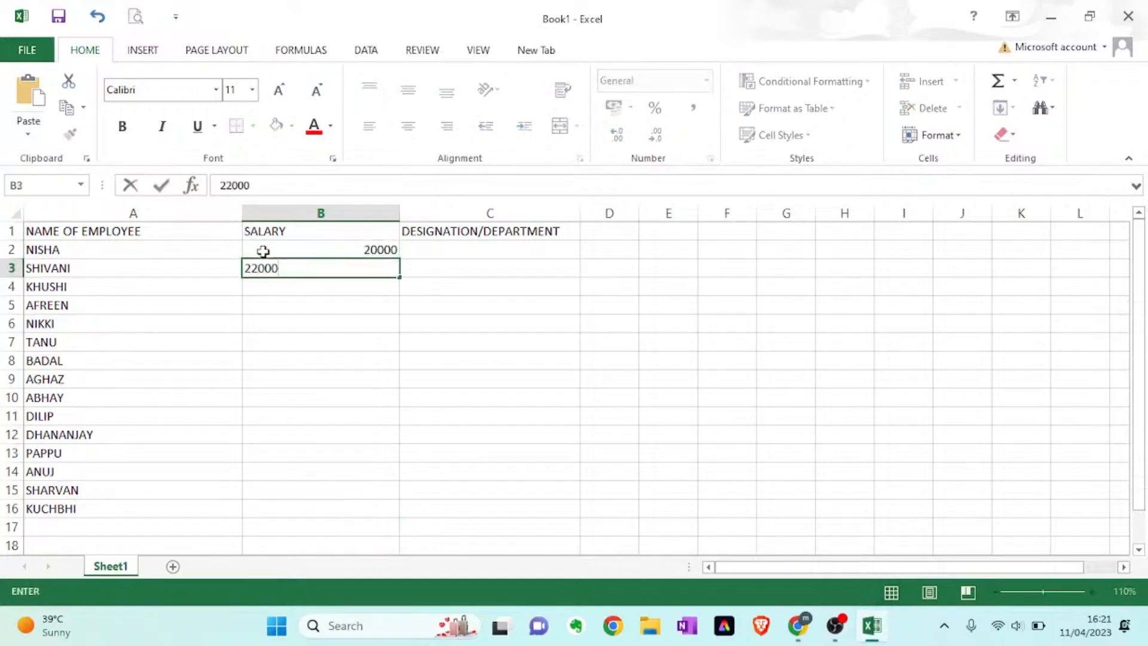
key(Return)
text(30000)
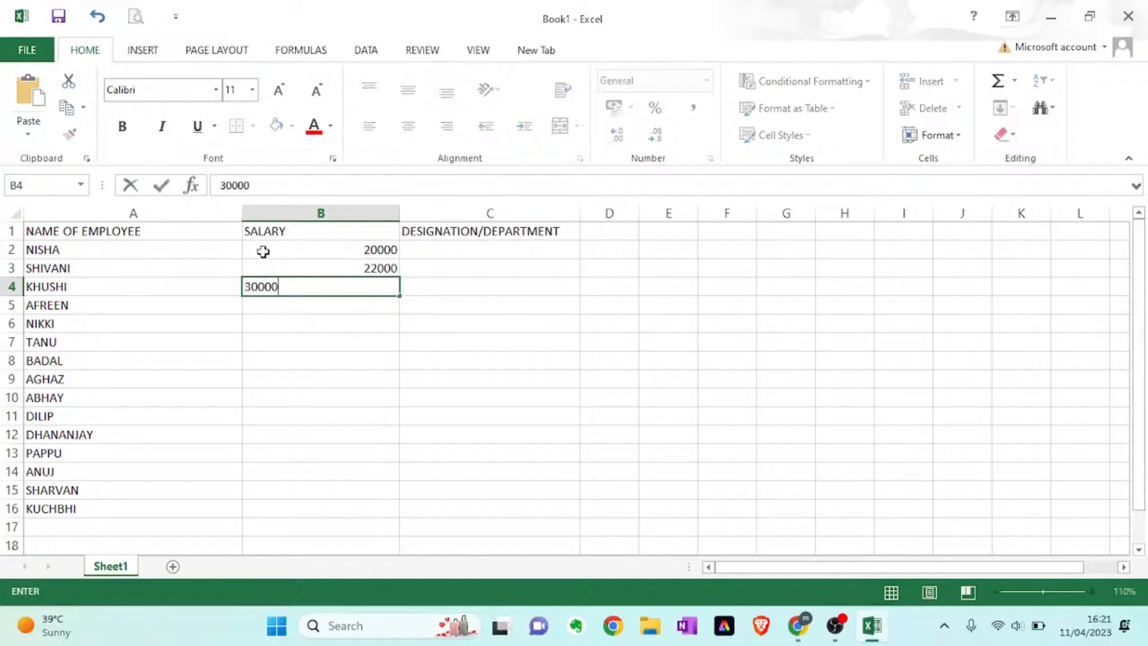
key(Return)
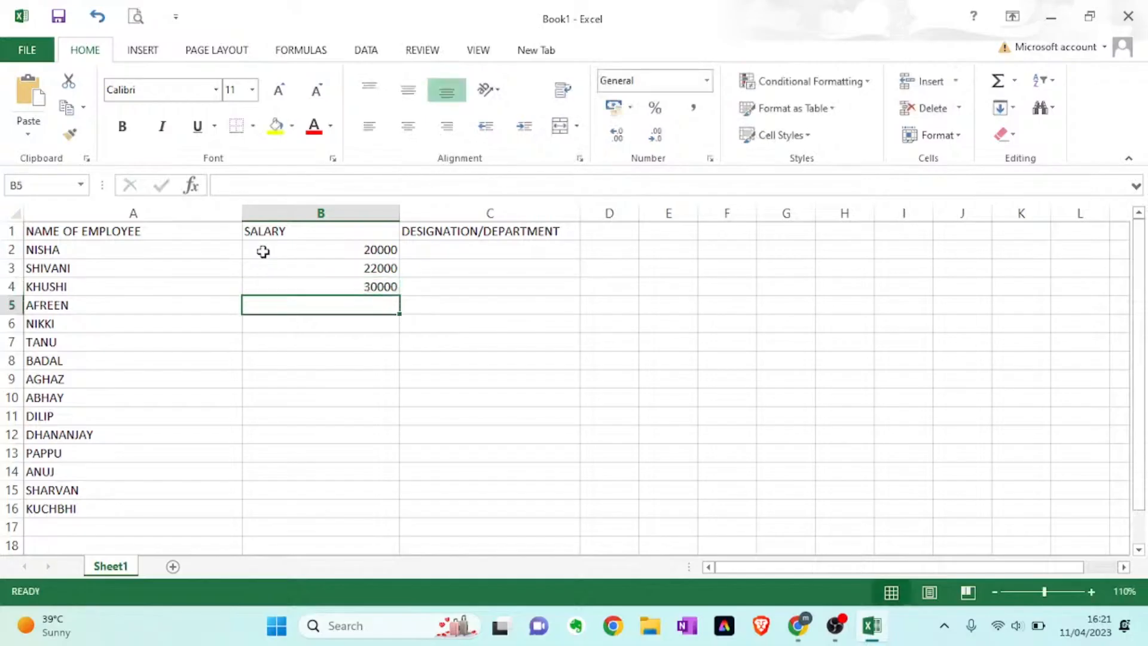
Fill cells B5 to B8 with the salaries 35000, 12000, 10000 and 50000.
text(35000)
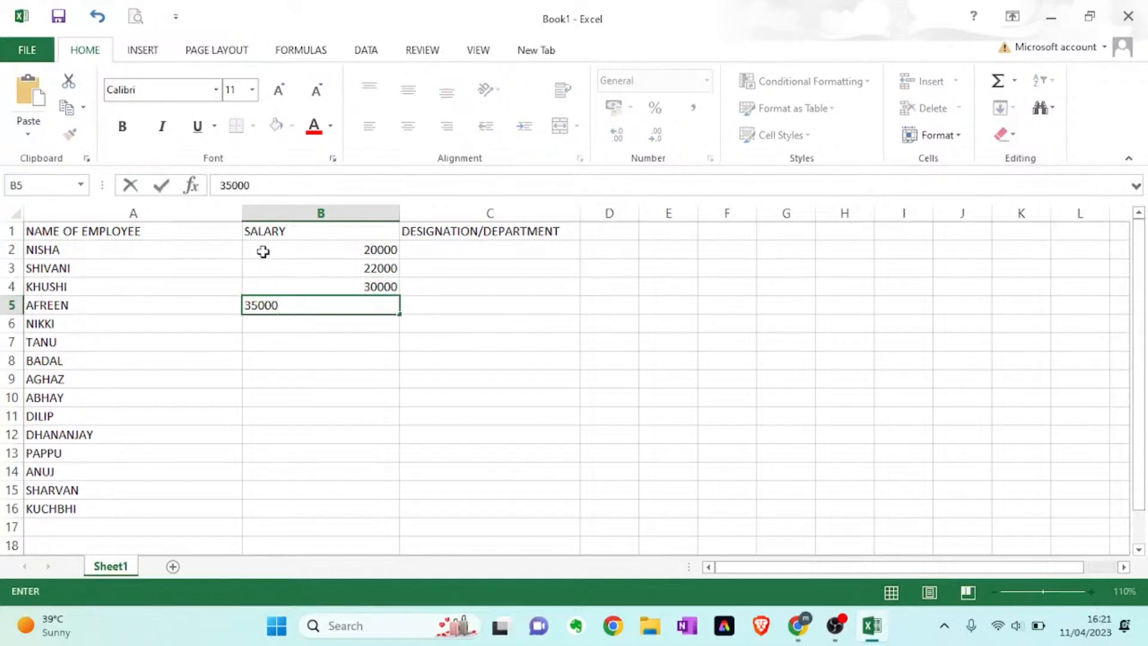
key(Return)
text(12000)
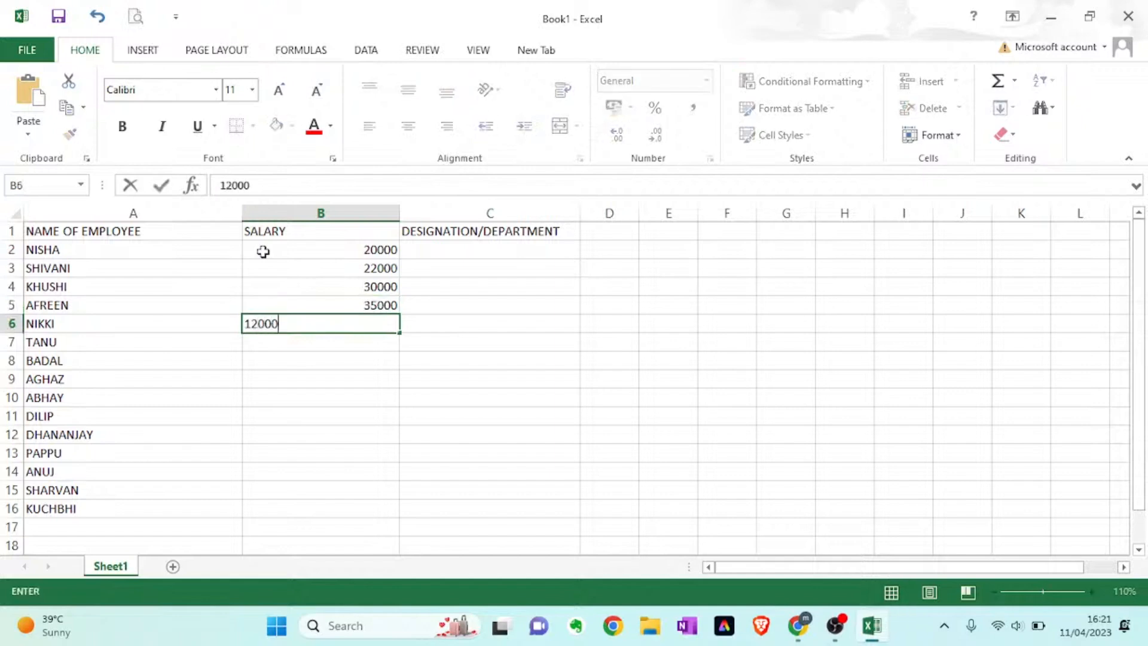
key(Return)
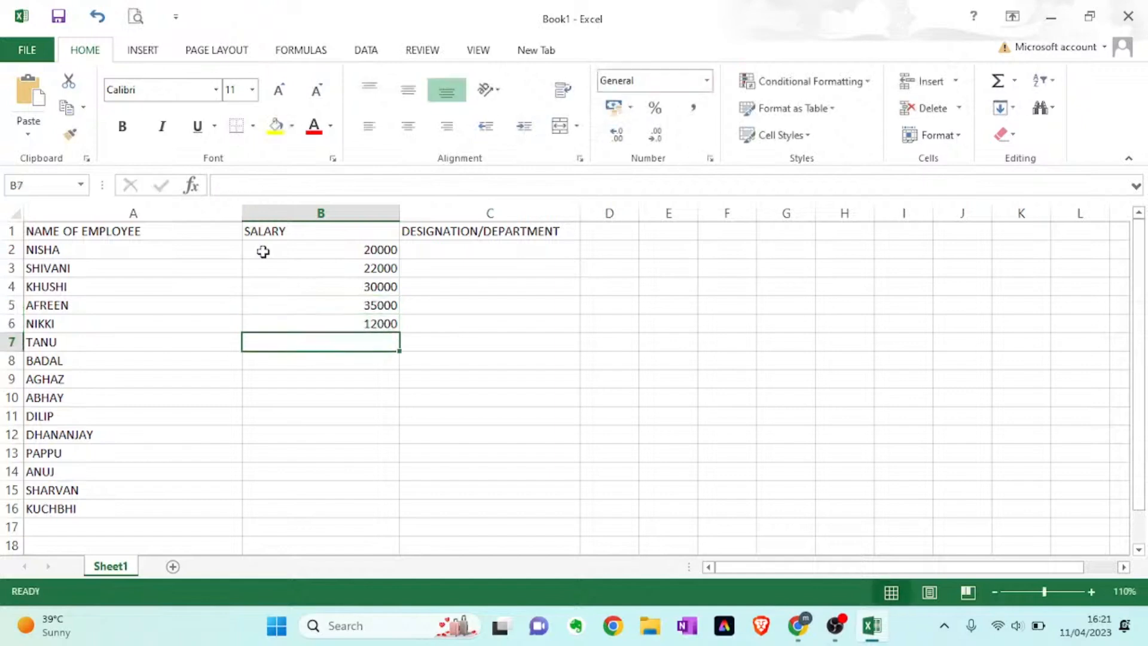
text(10000)
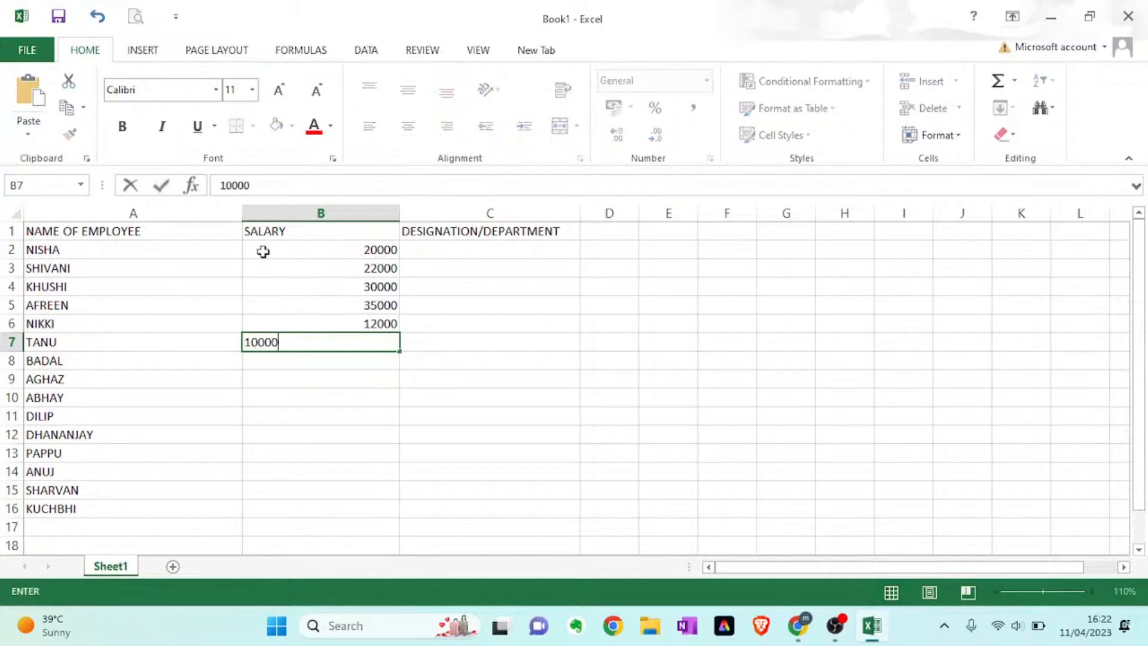
key(Return)
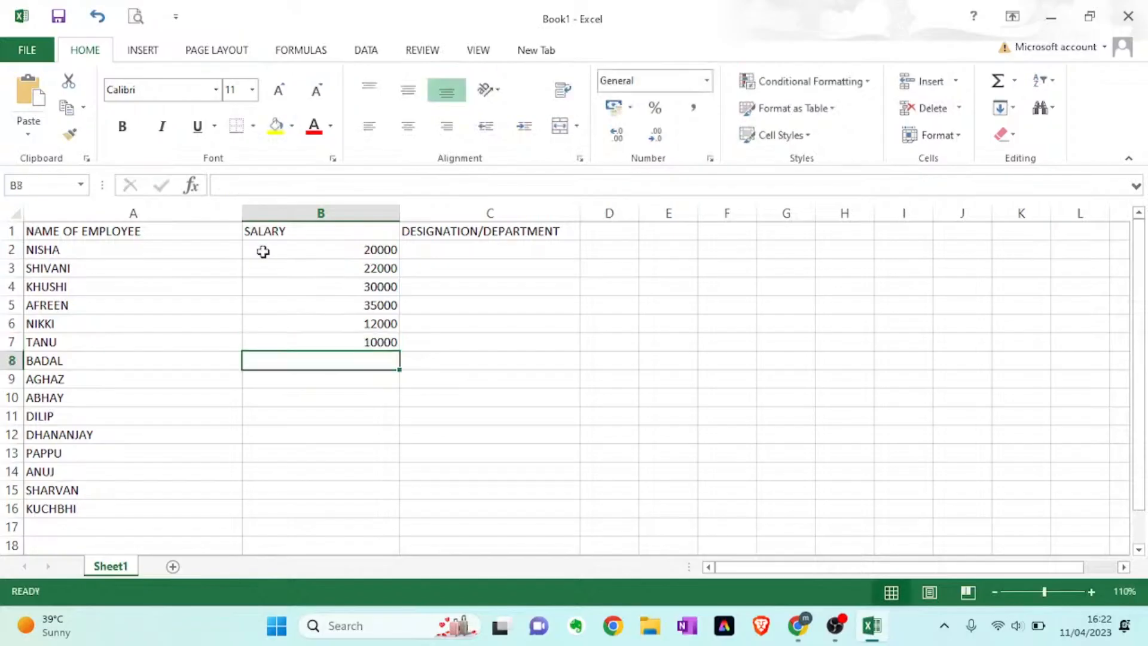
text(50000)
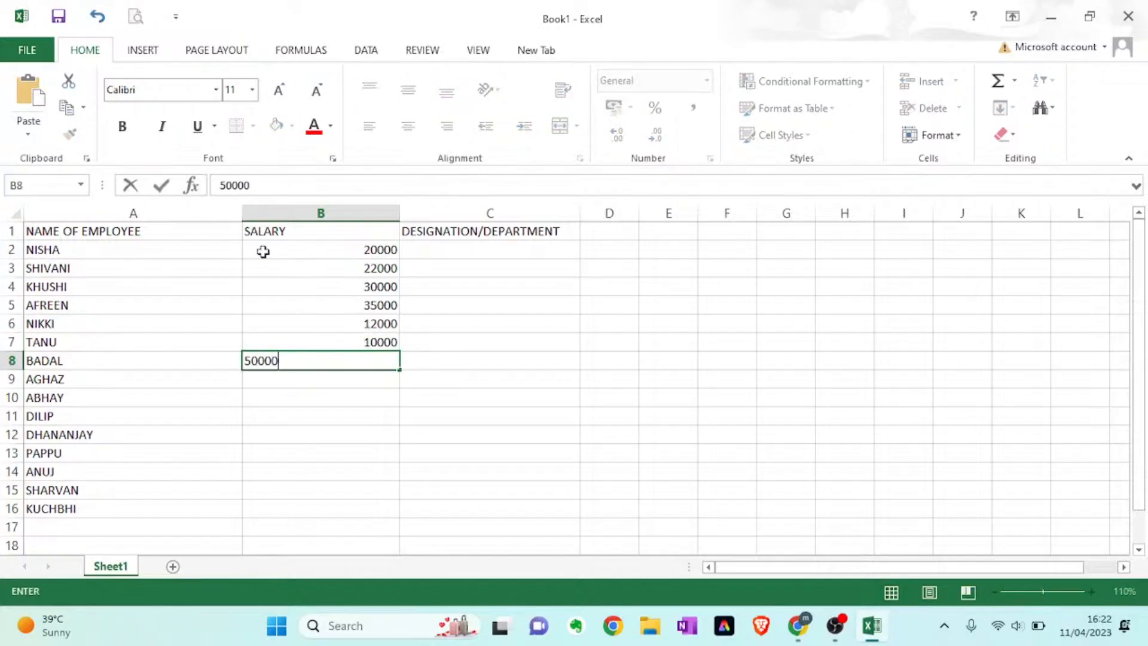
key(Return)
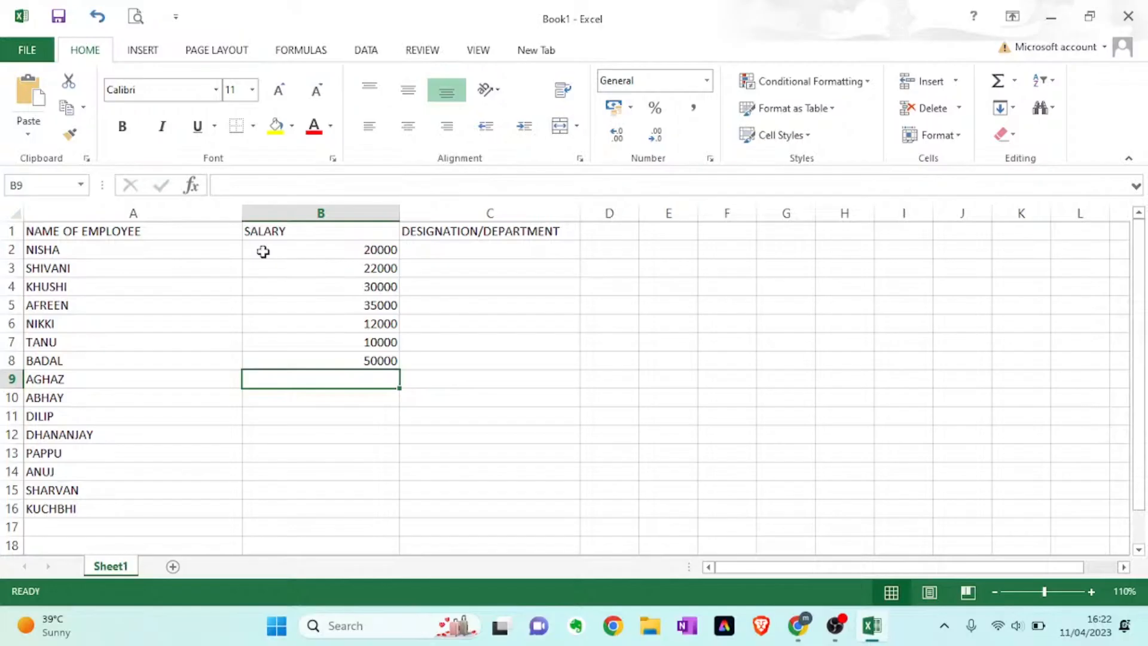
Enter the salaries 500, 20000, 23000 and 32000 in cells B9 to B12.
text(500)
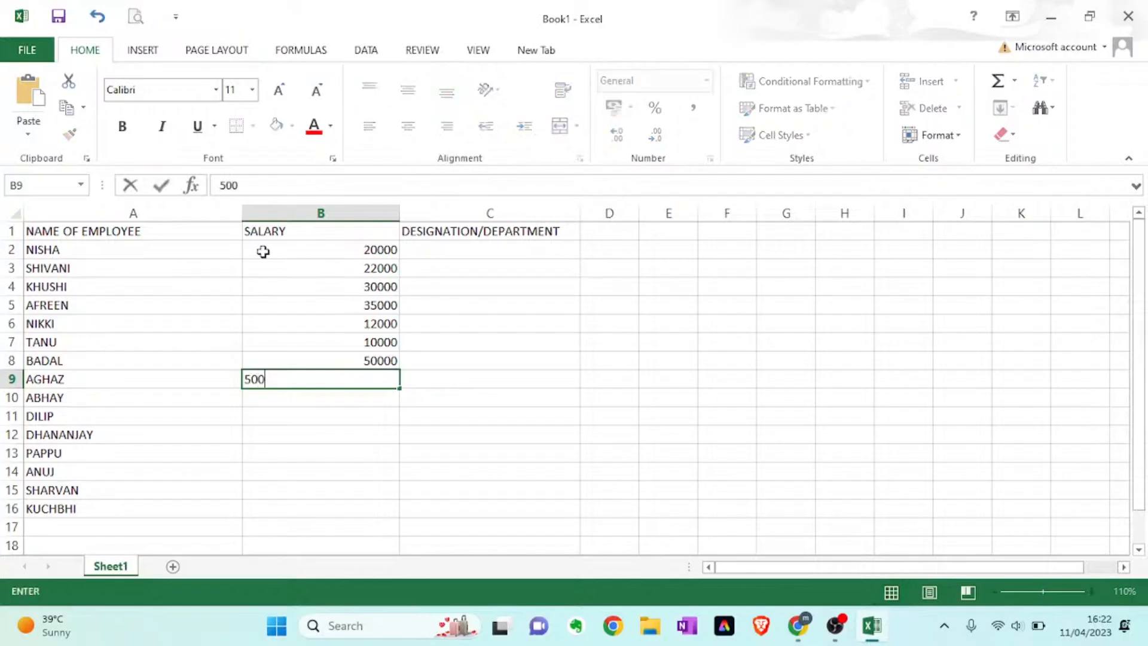
key(Return)
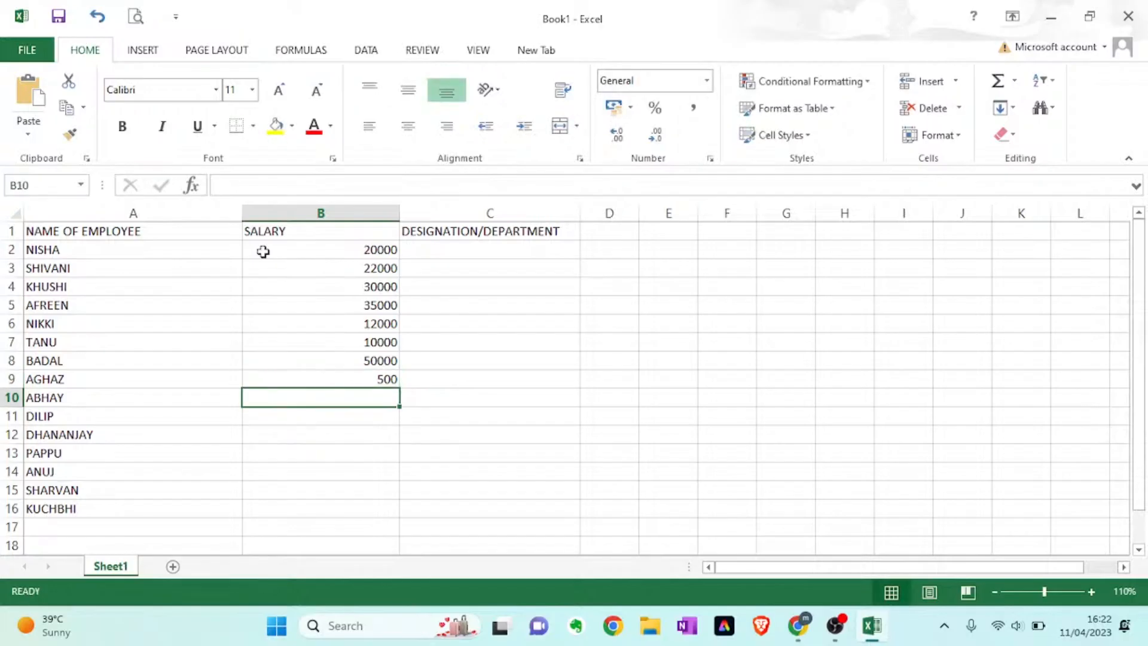
text(20000)
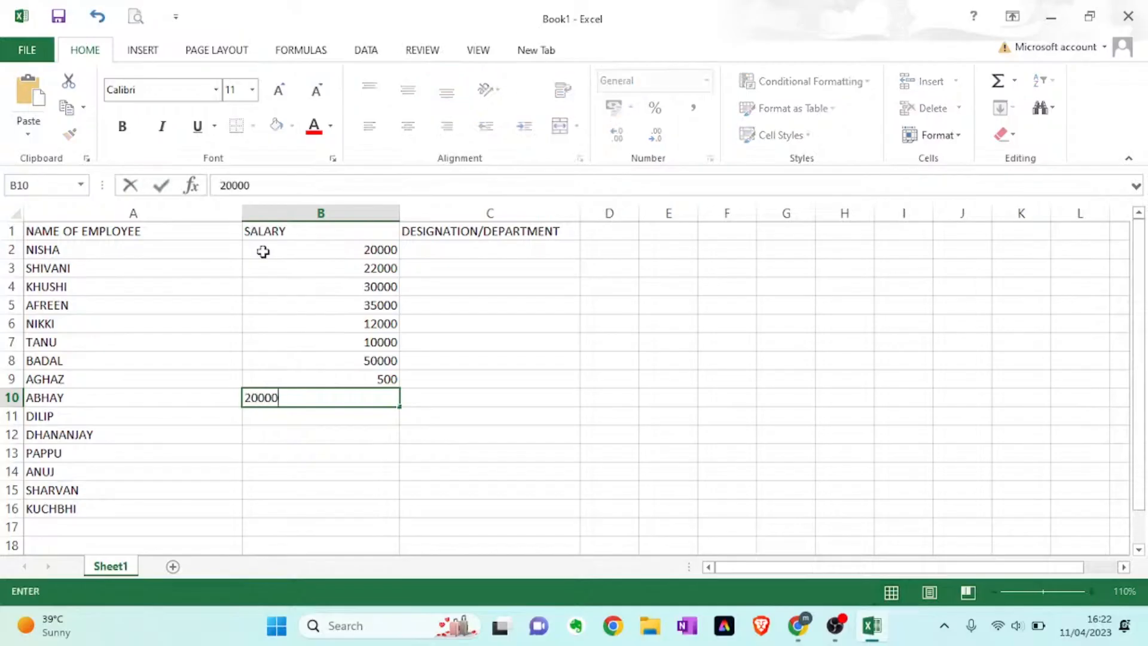
key(Return)
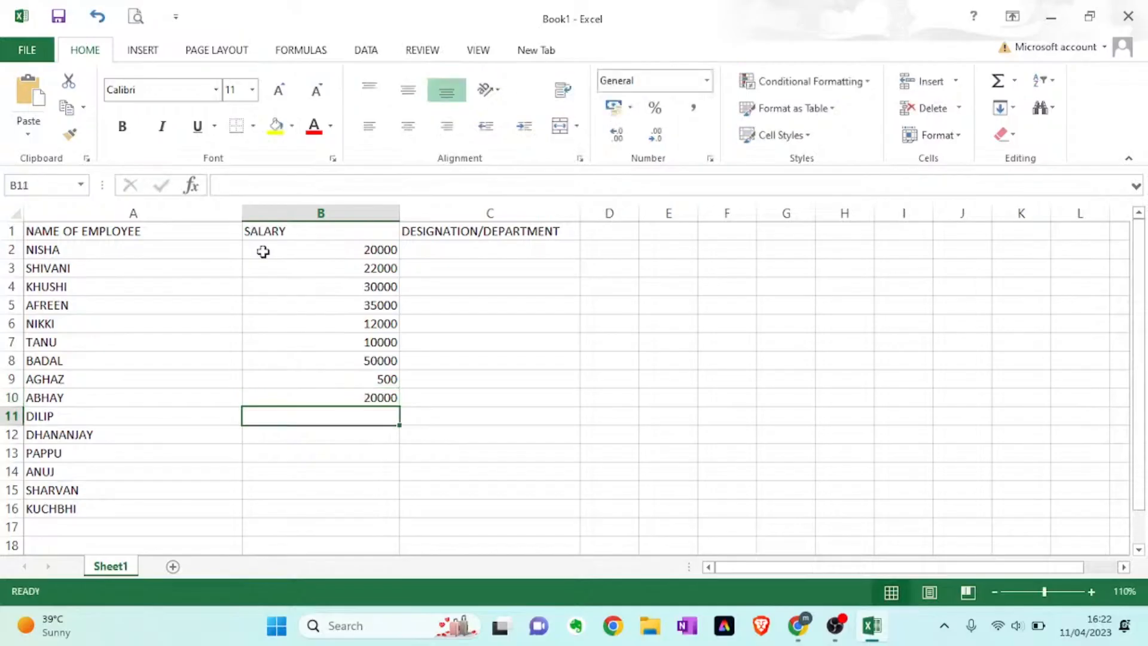
text(23000)
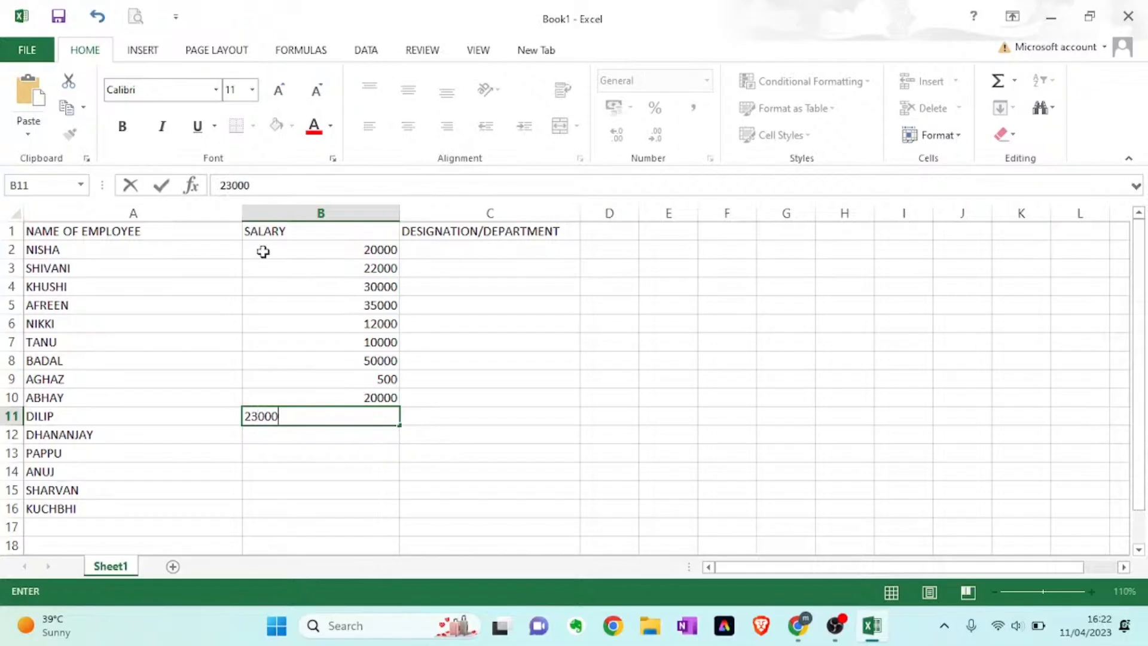
key(Return)
text(32000)
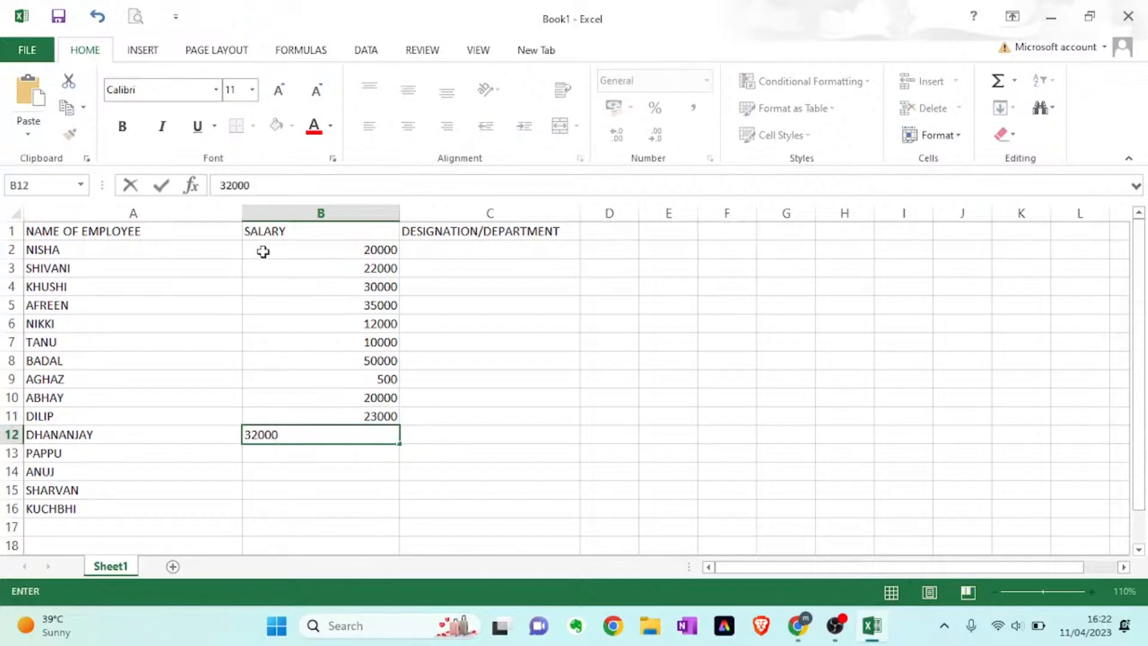
key(Return)
Complete the salary column with 23000, 20000, 20000 and 1000 in cells B13 to B16.
text(23000)
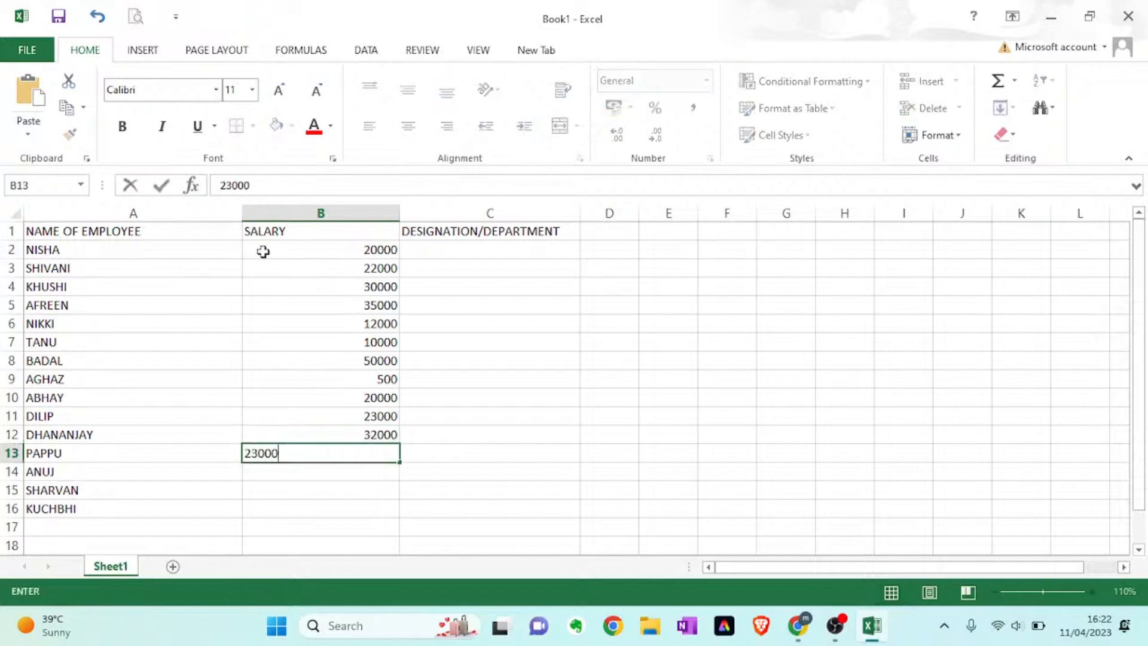
key(Return)
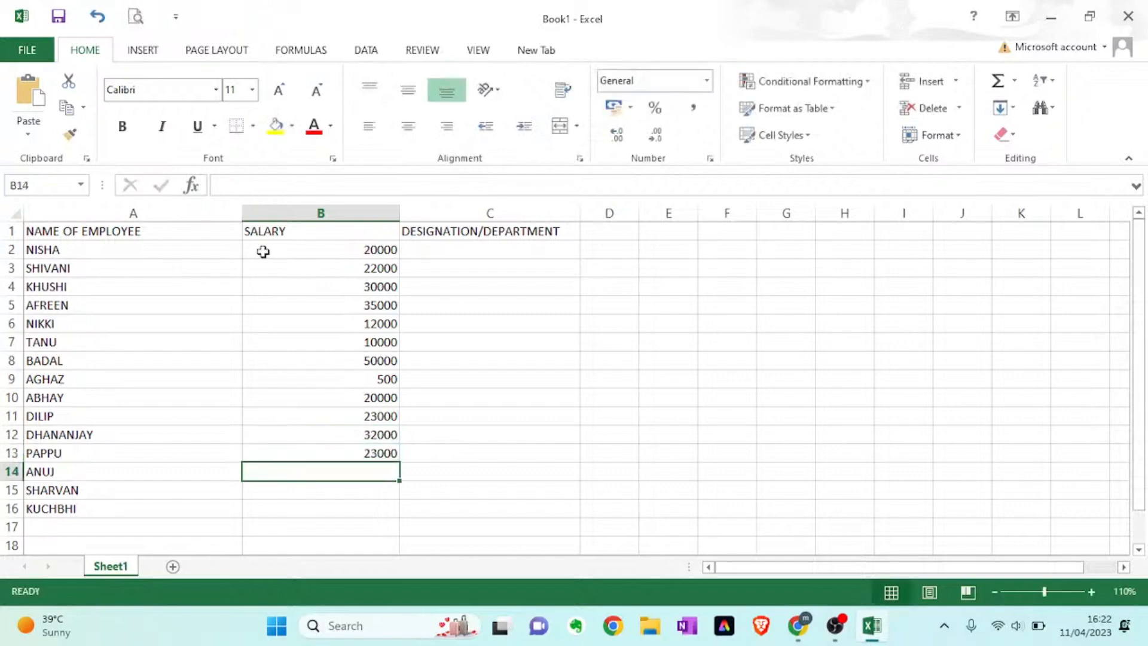
text(20000)
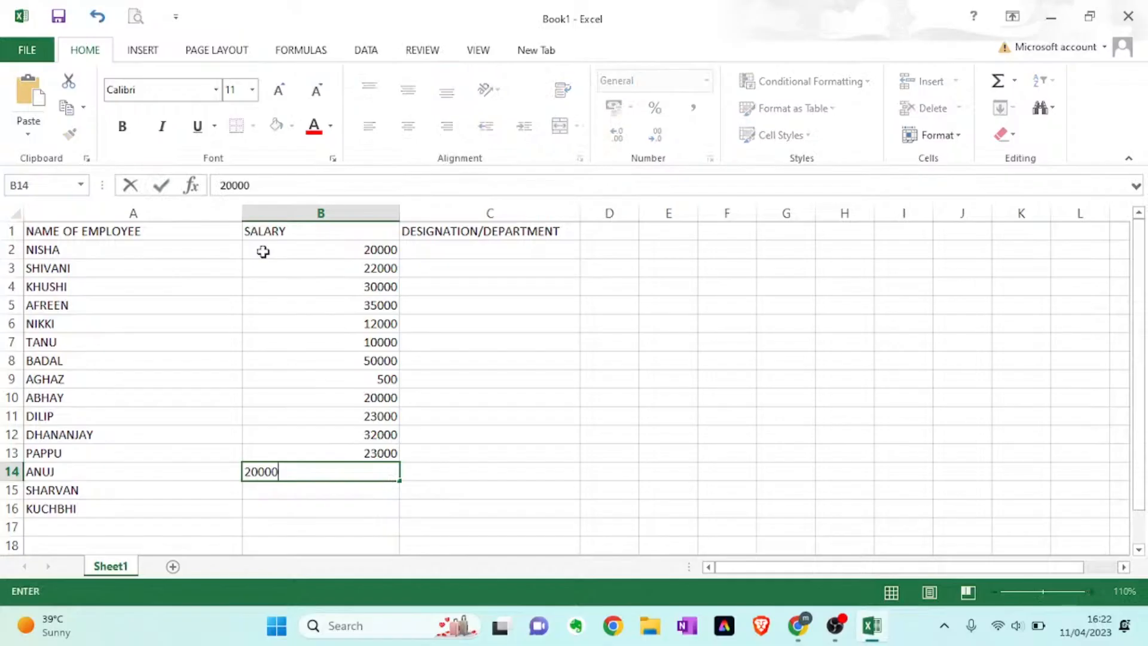
key(Return)
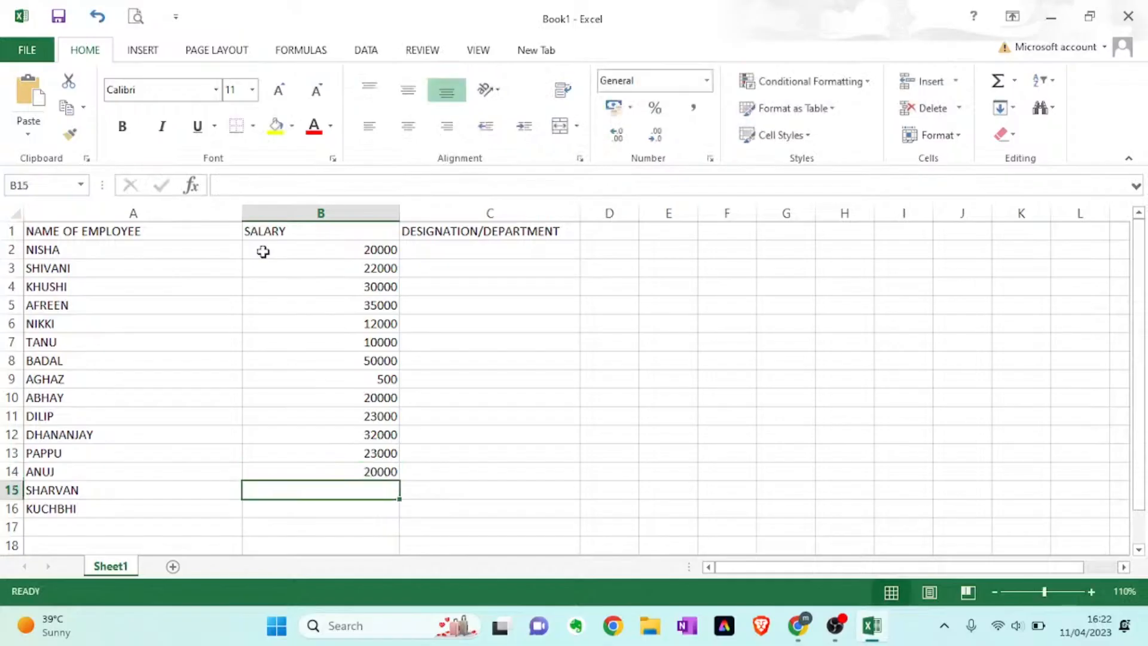
text(20000)
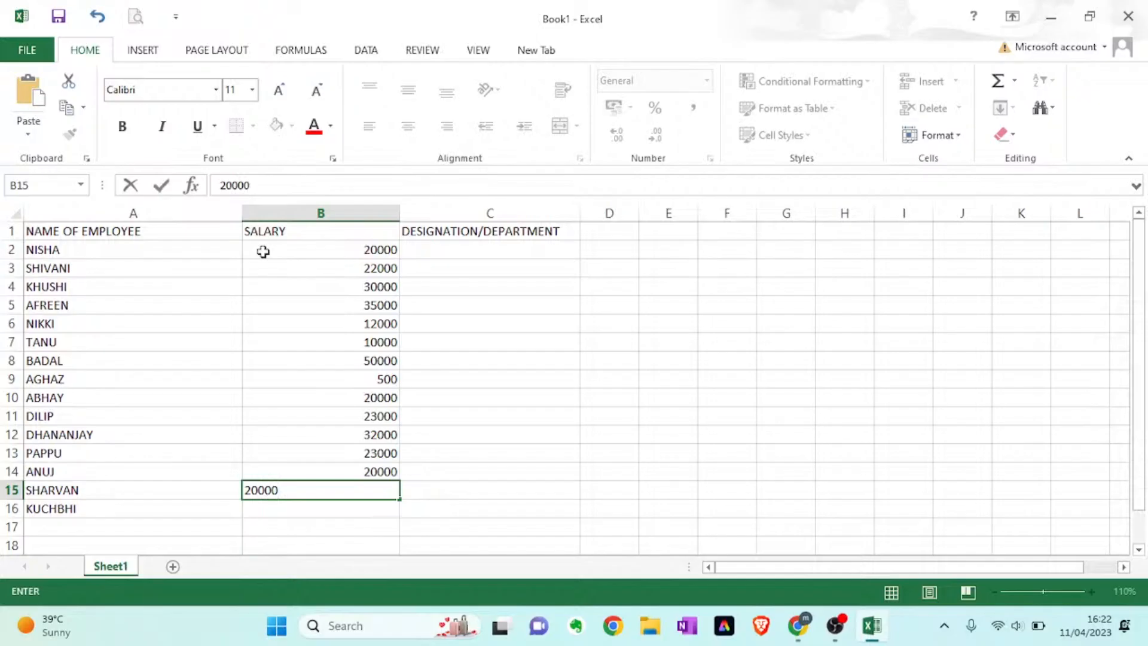
key(Return)
text(1000)
key(Return)
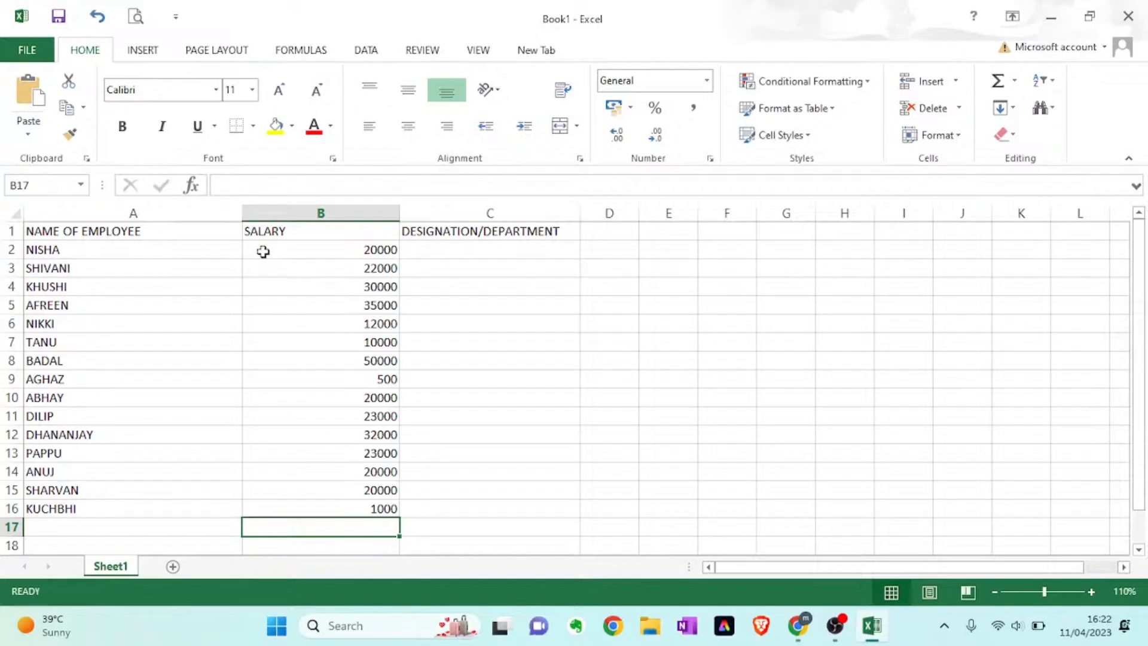
Enter the departments CSE, CCE, CSE, CCE and CCE in cells C2 to C6.
click(454, 249)
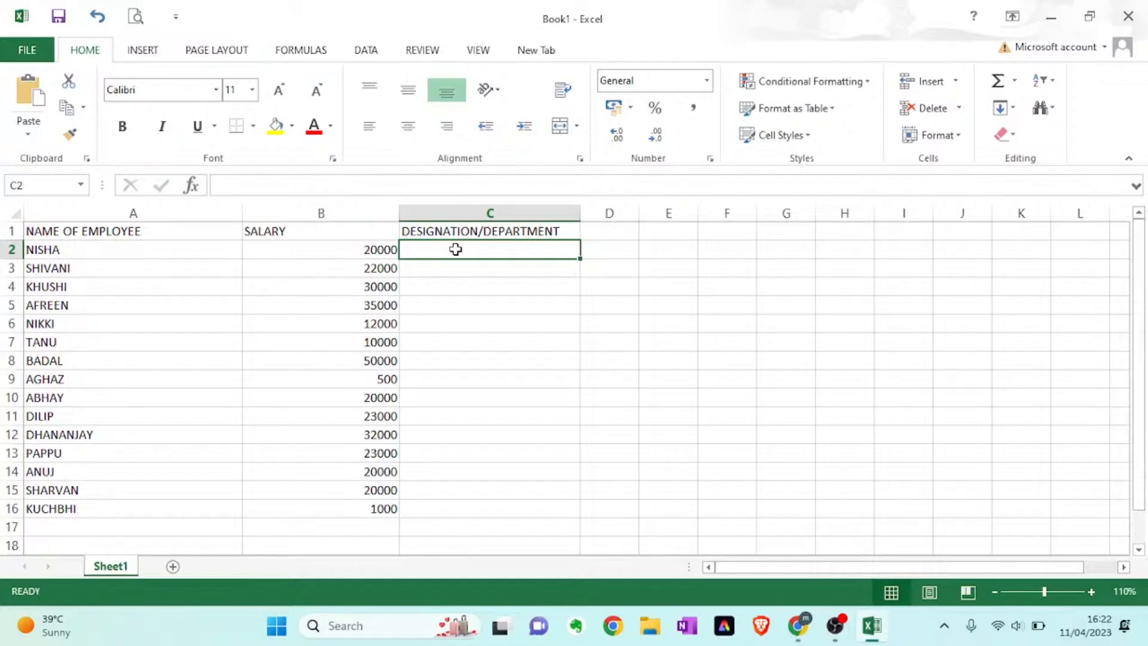
text(CSE)
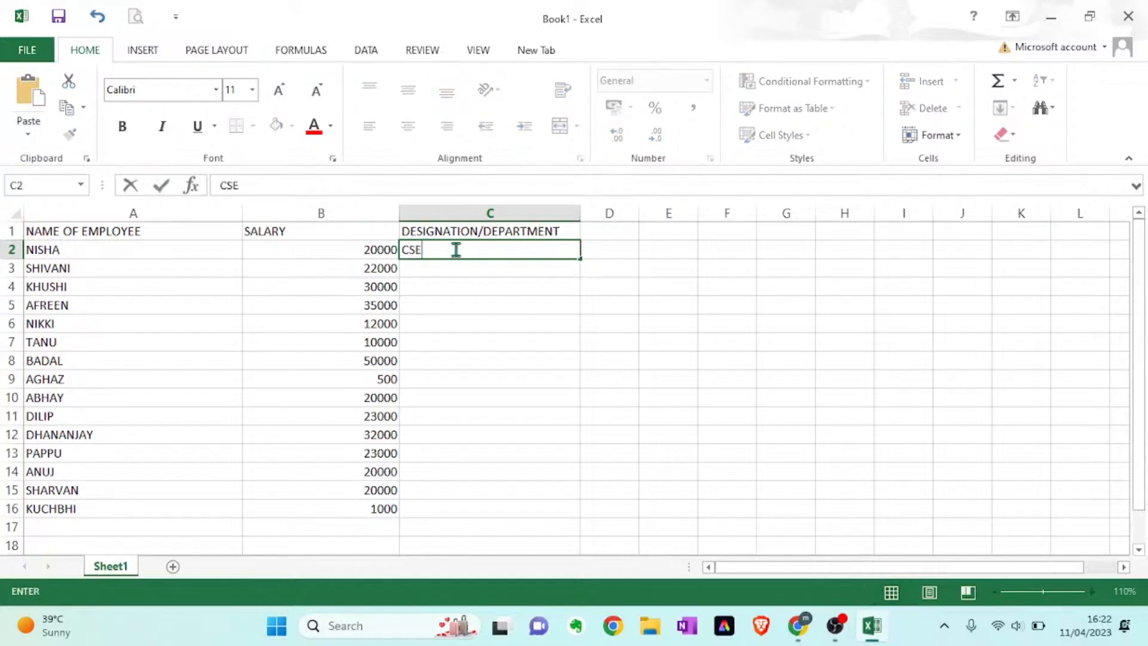
key(Return)
text(CCE)
key(Return)
text(CSE)
key(Return)
text(CCE)
key(Return)
text(CCE)
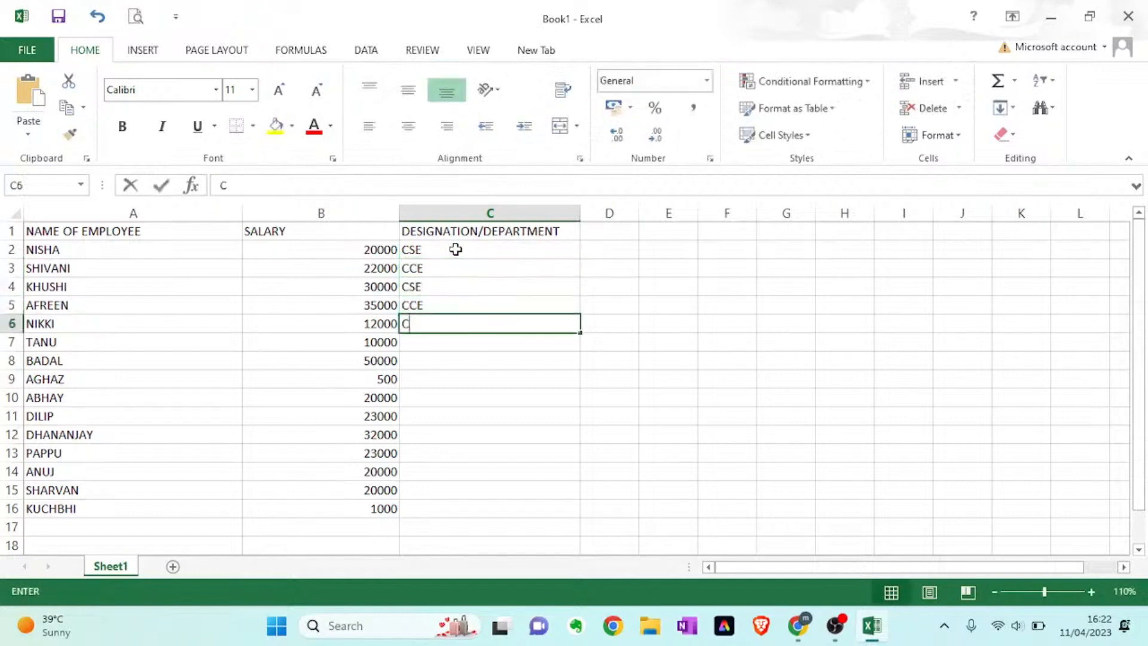
key(Return)
text(C)
key(Return)
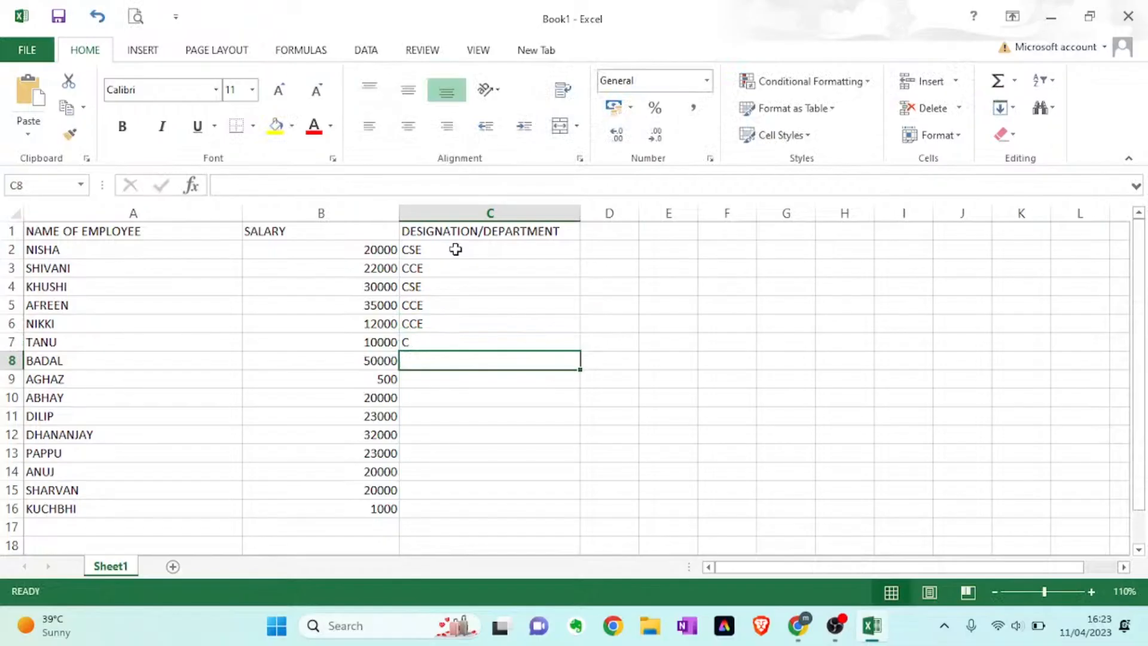
key(Up)
Enter the department CCE in both cells C7 and C8.
text(CCE)
key(Return)
text(CC)
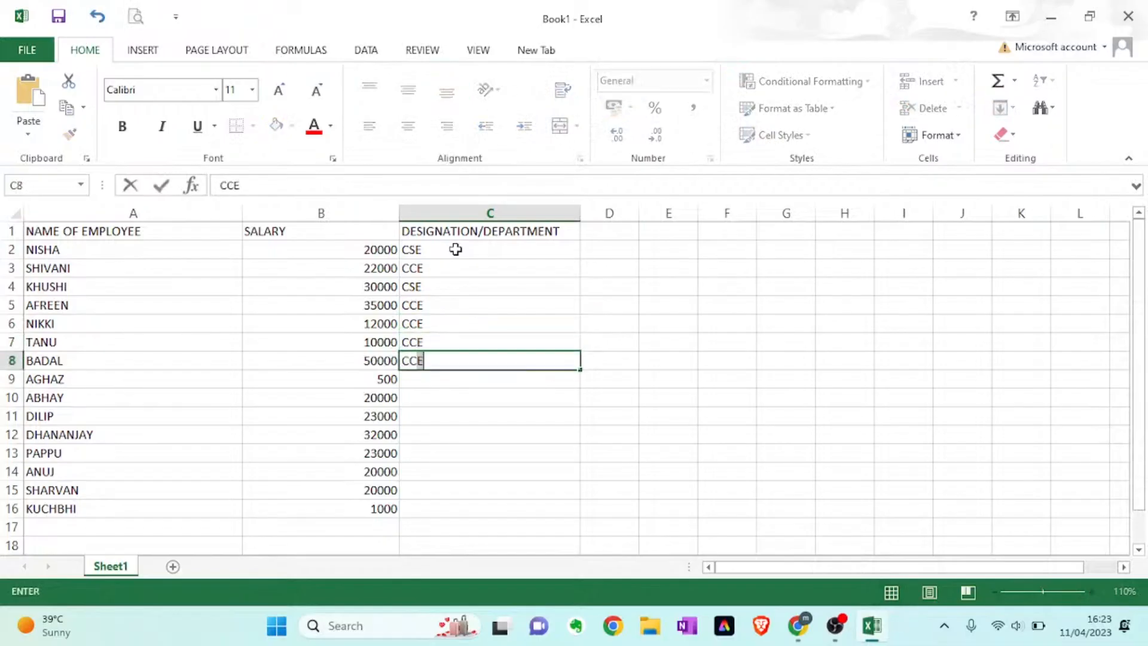
key(Return)
text(C)
key(Return)
key(Up)
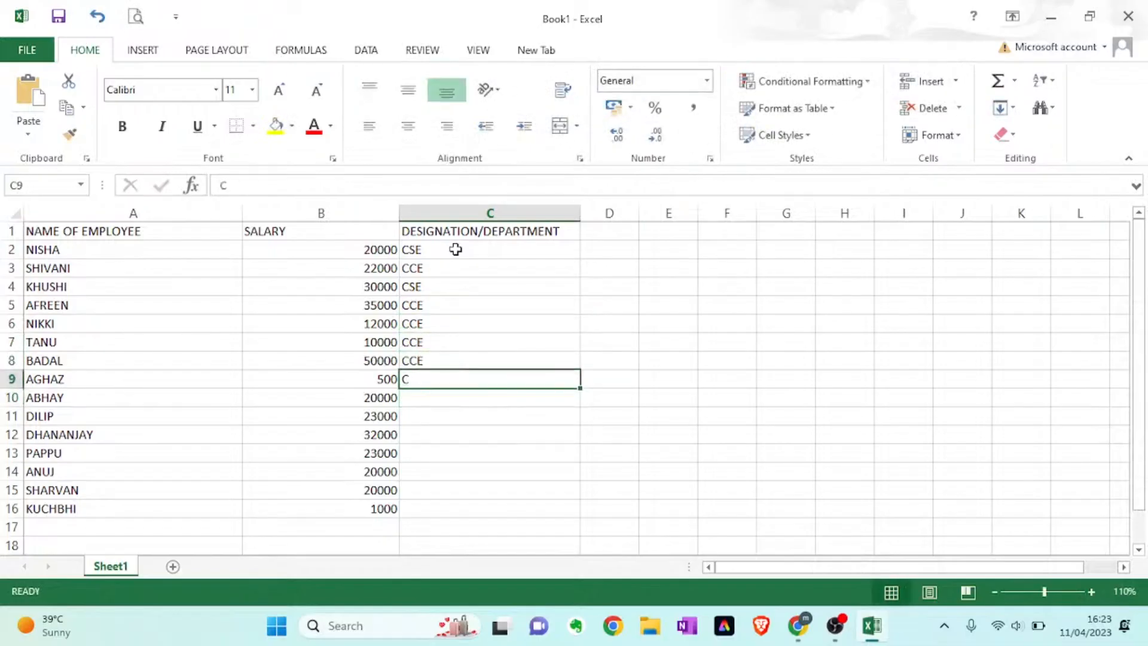
text(CSSE)
key(Return)
key(Return)
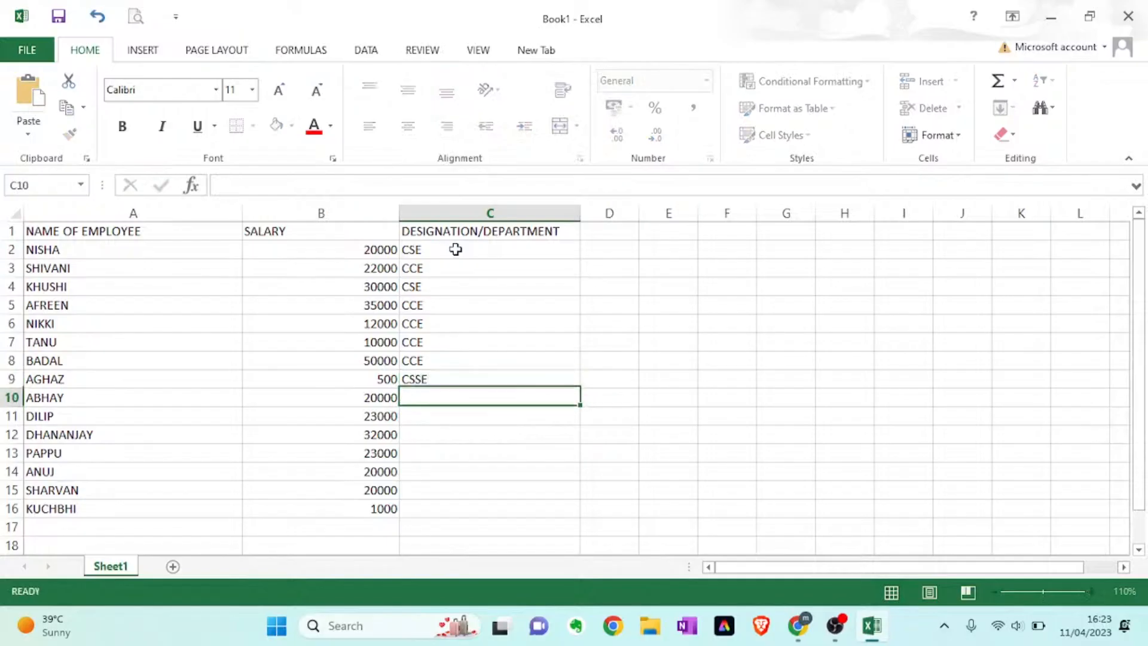
key(Up)
key(Up)
key(Up)
key(Down)
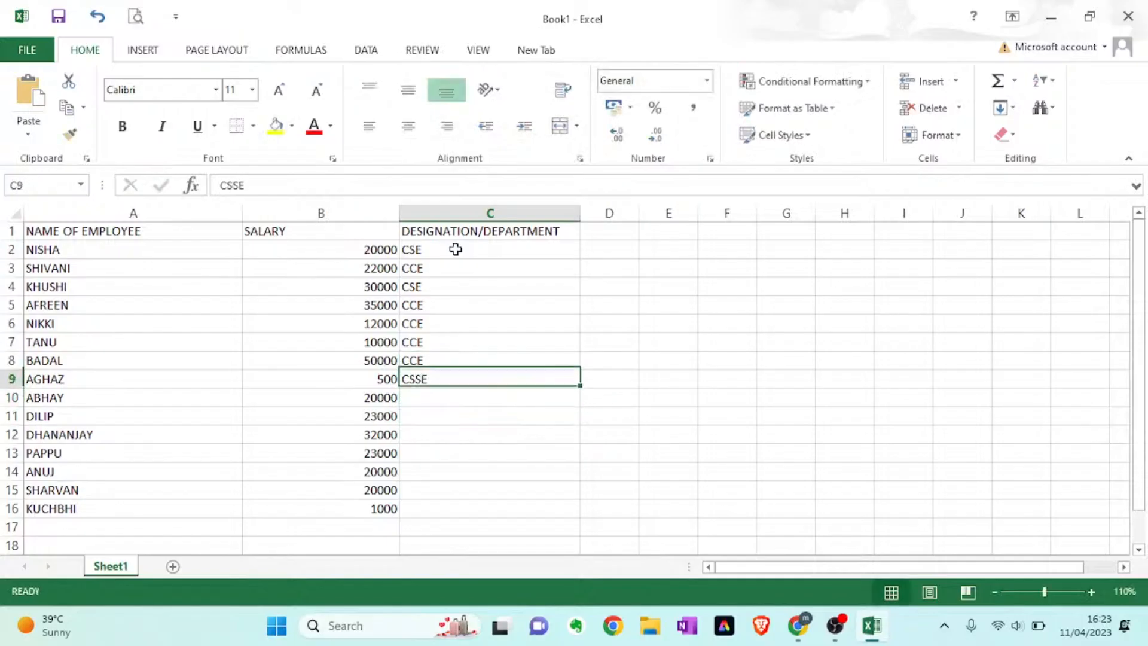
Enter the departments CSE, CCE and CSE in cells C9 to C11.
text(CSE)
key(Return)
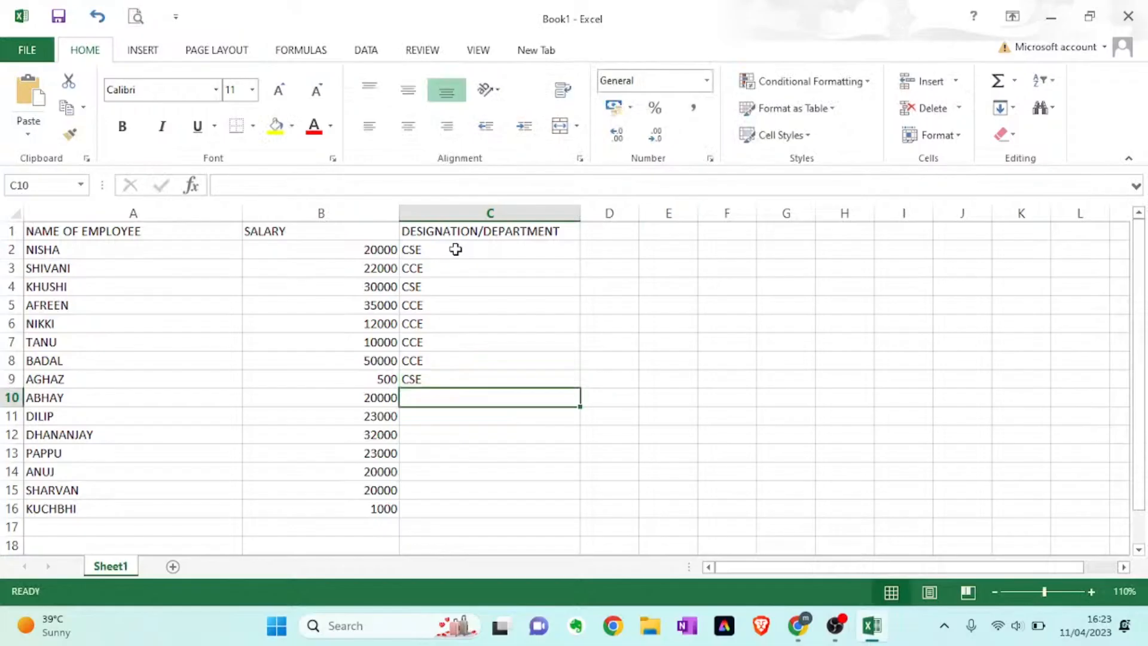
text(CCE)
key(Return)
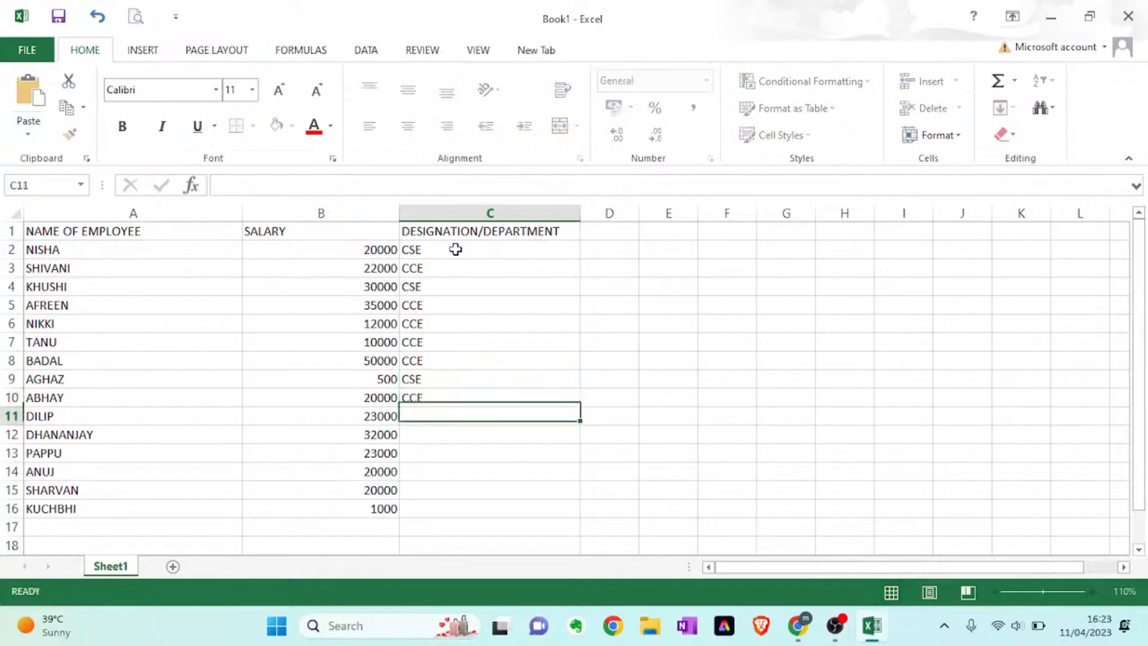
text(CSE)
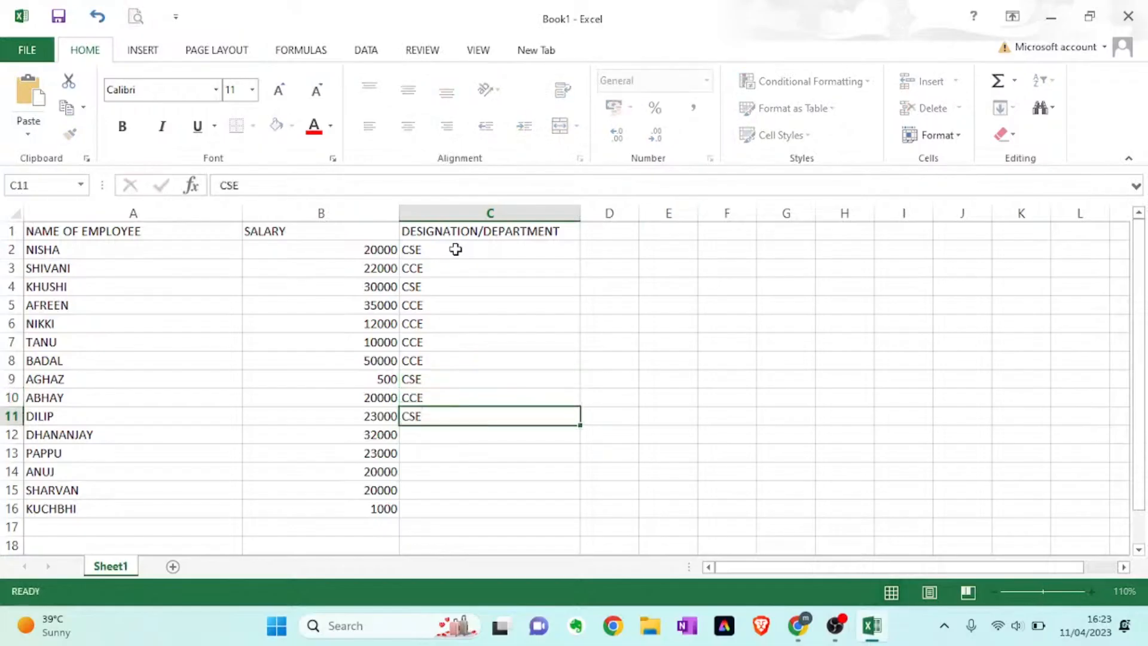
key(Return)
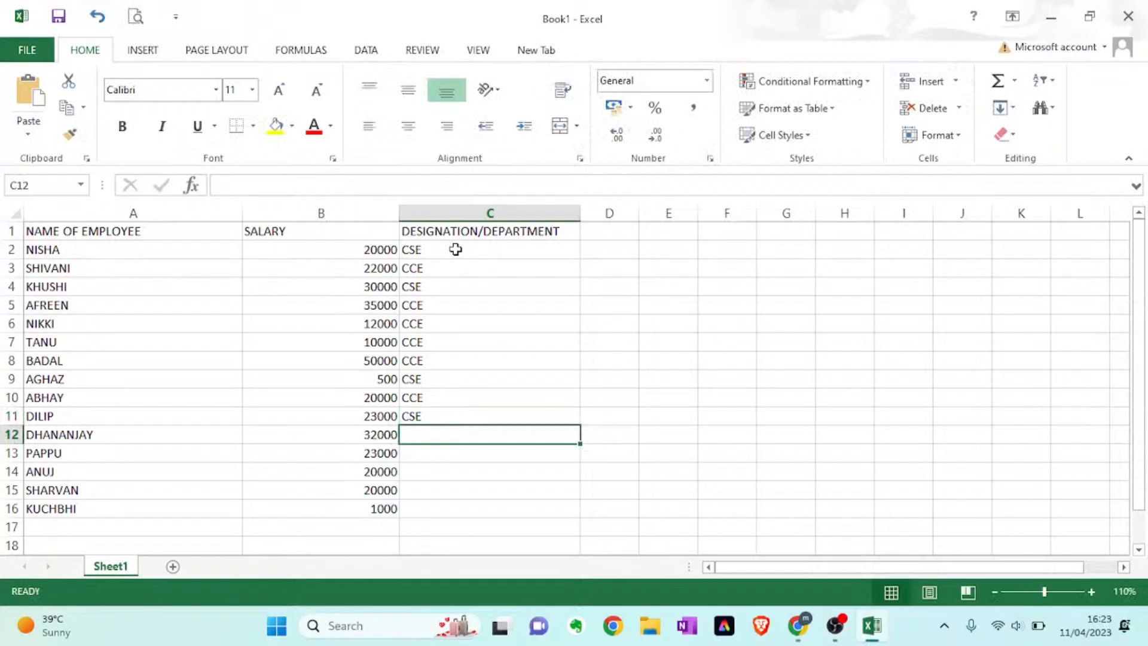
Complete the department column with CCC, CCC, SALES, SALES and IT in cells C12 to C16.
text(CCC)
key(Return)
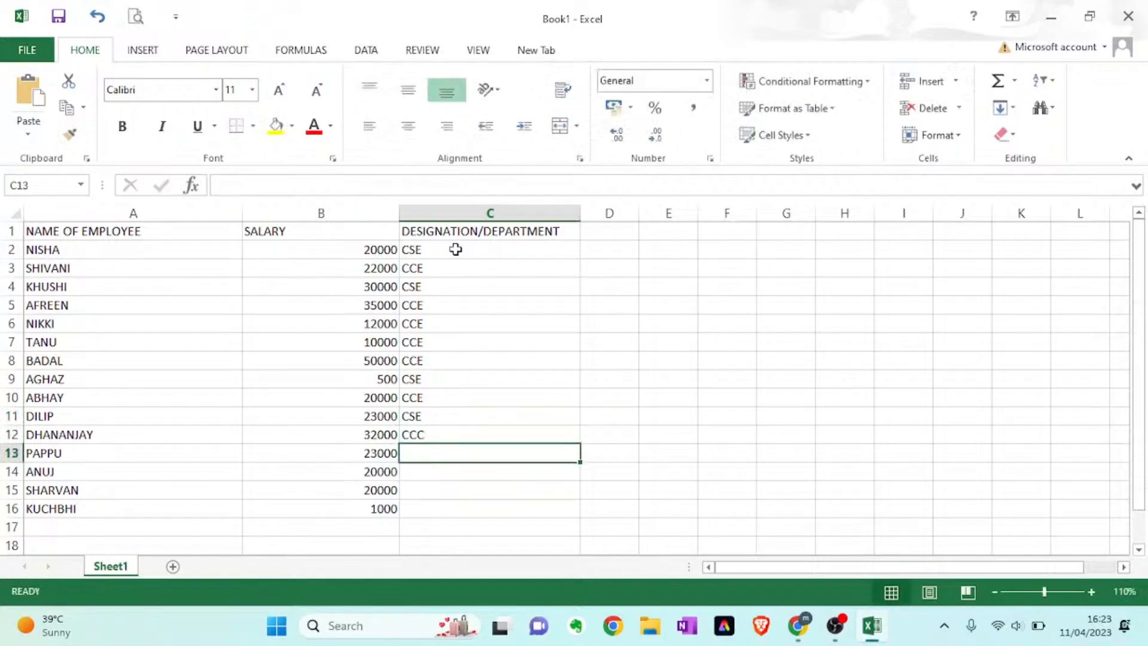
text(CCC)
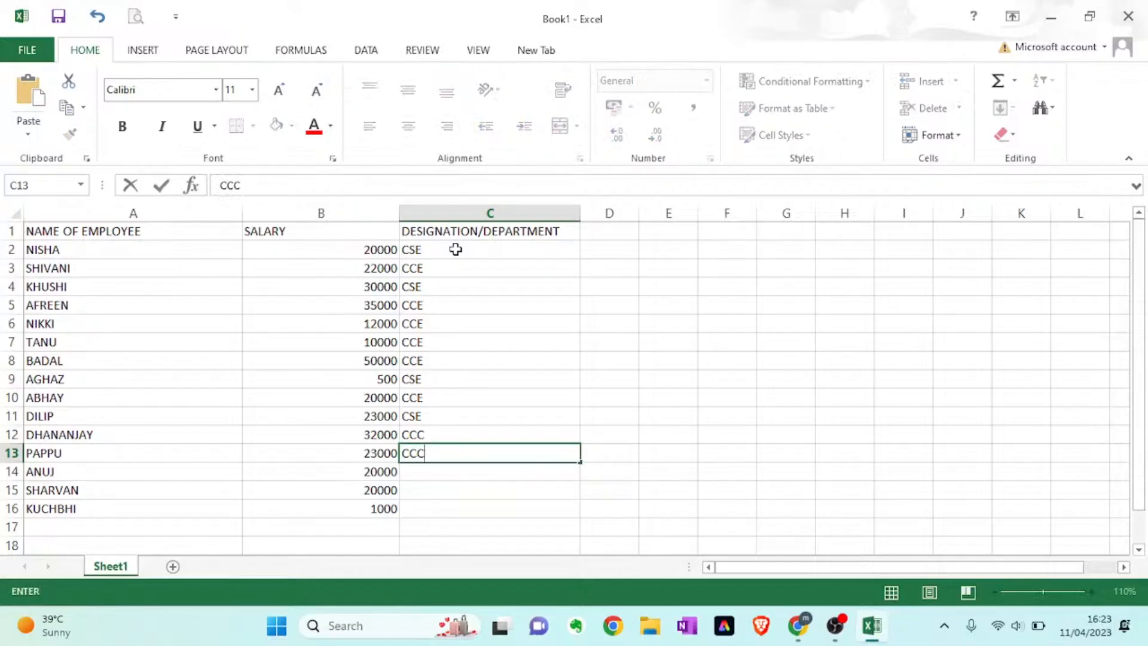
key(Return)
text(SALES)
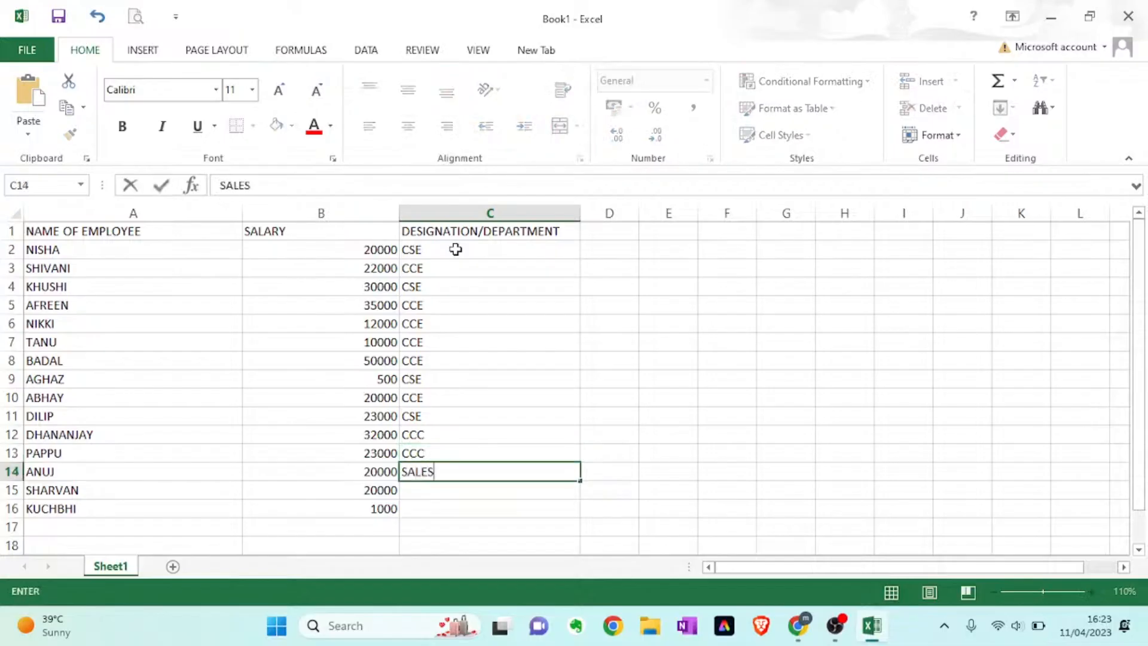
key(Return)
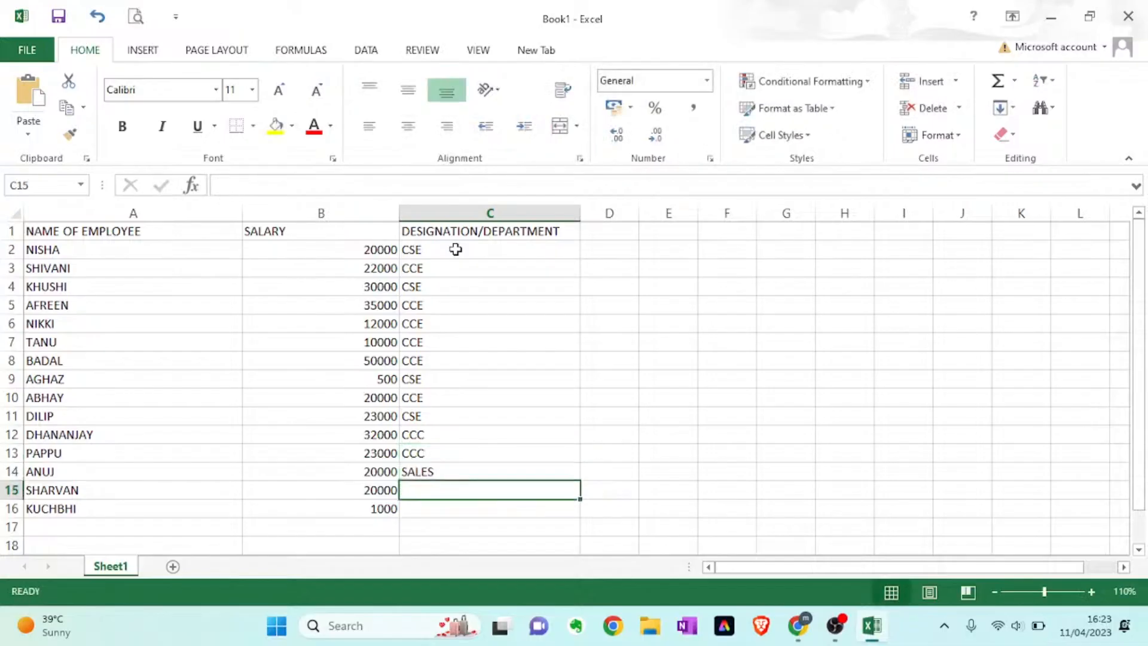
text(SA)
key(Return)
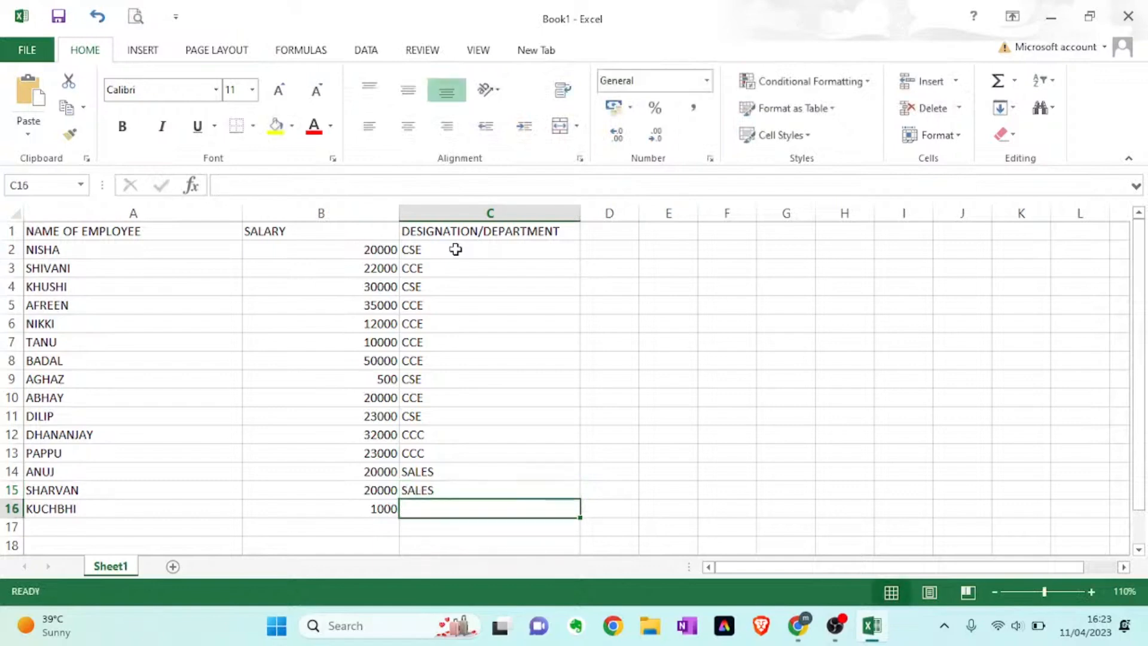
text(IT)
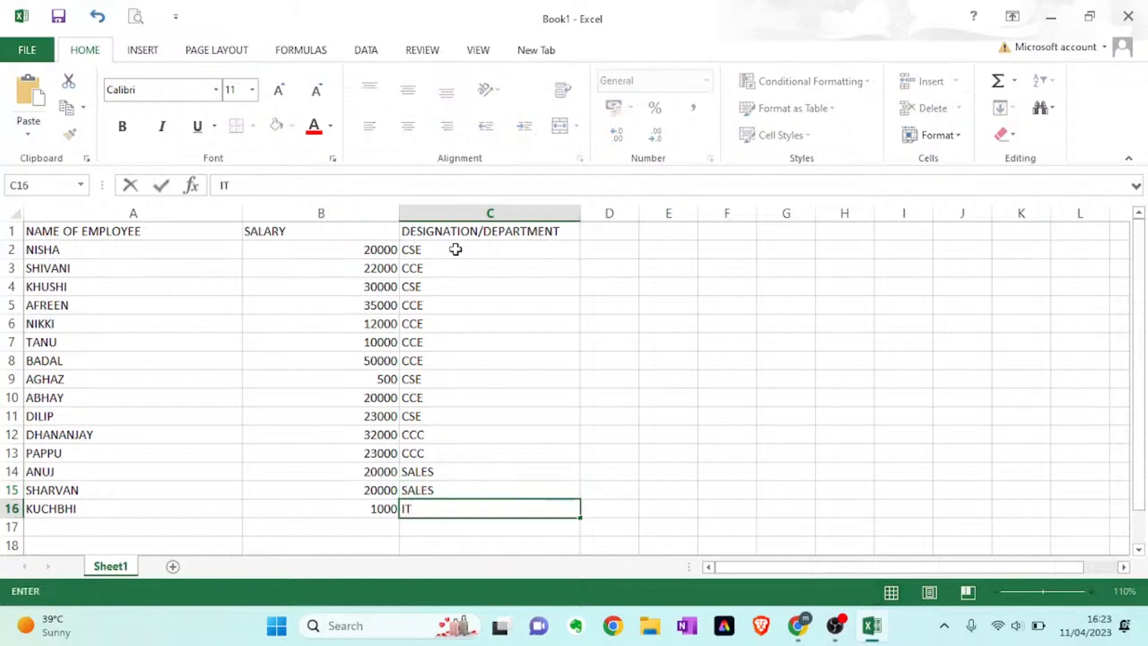
key(Tab)
Add the column heading AGE in cell D1.
click(607, 238)
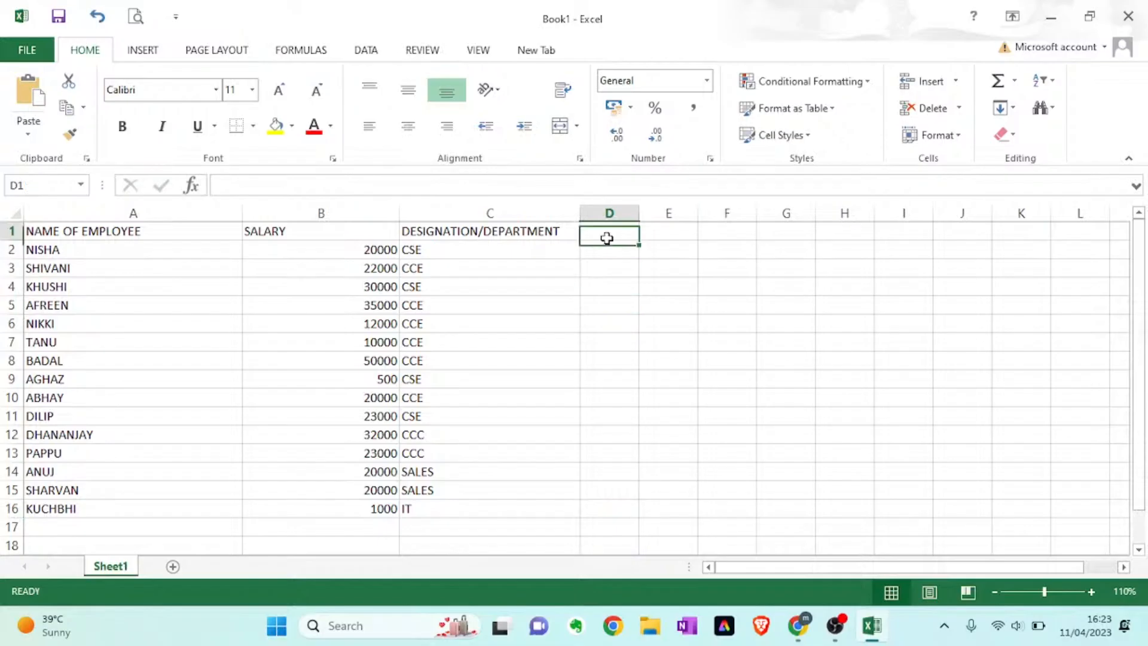
text(AGE)
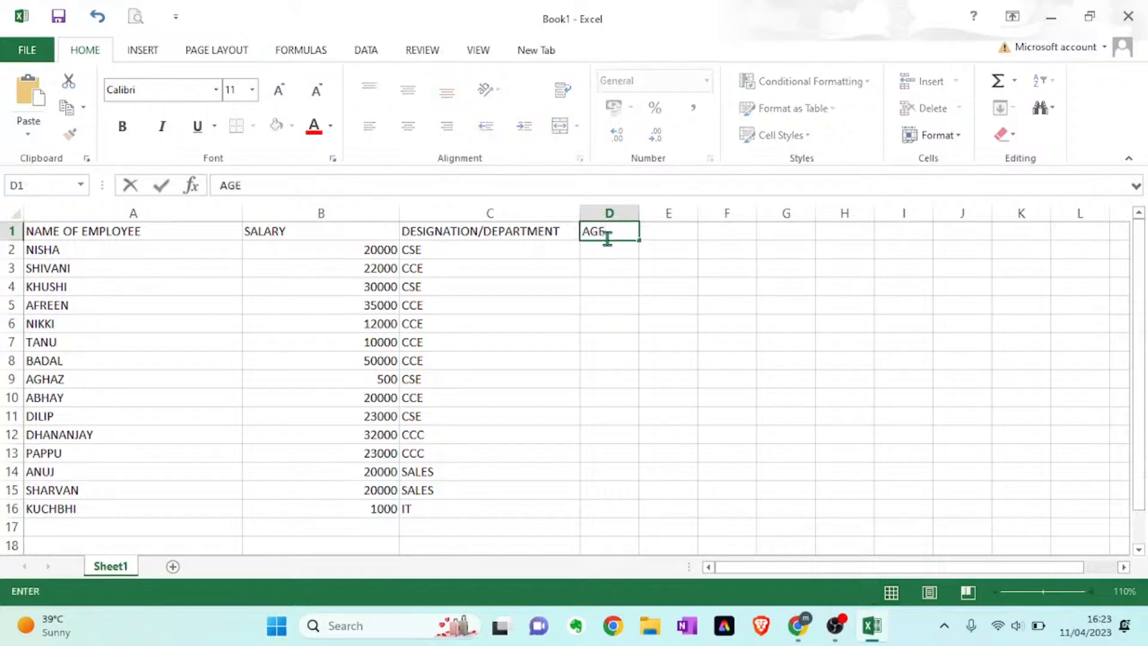
key(Return)
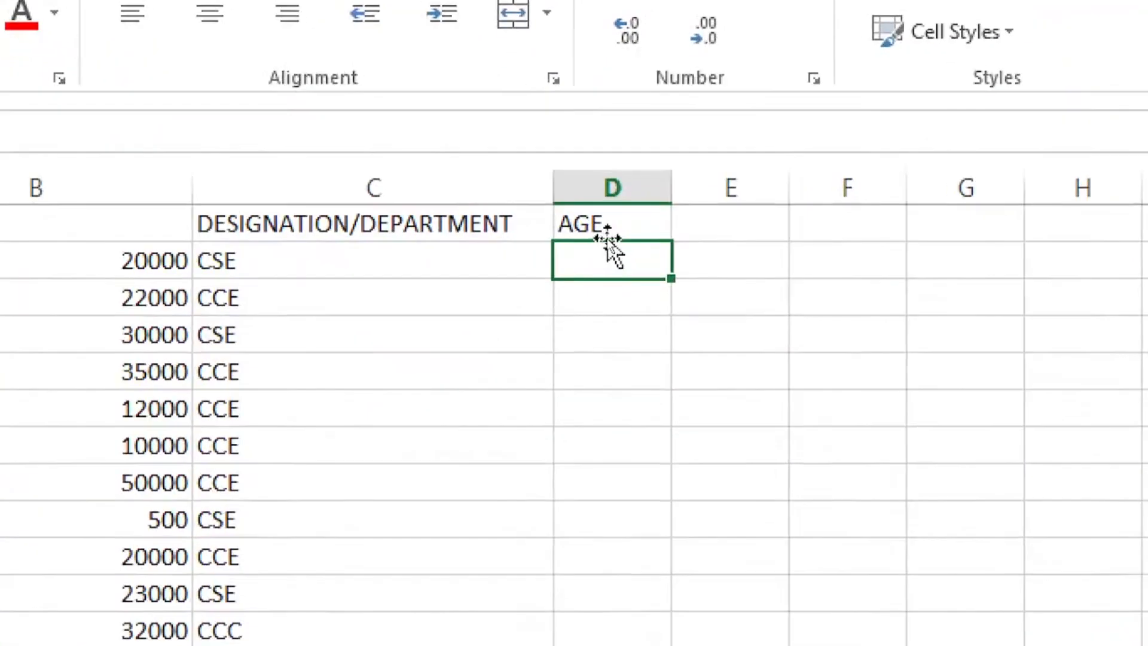
Enter the formula =RANDBETWEEN(19,27) in cell D2 under AGE and reselect that cell.
text(=R)
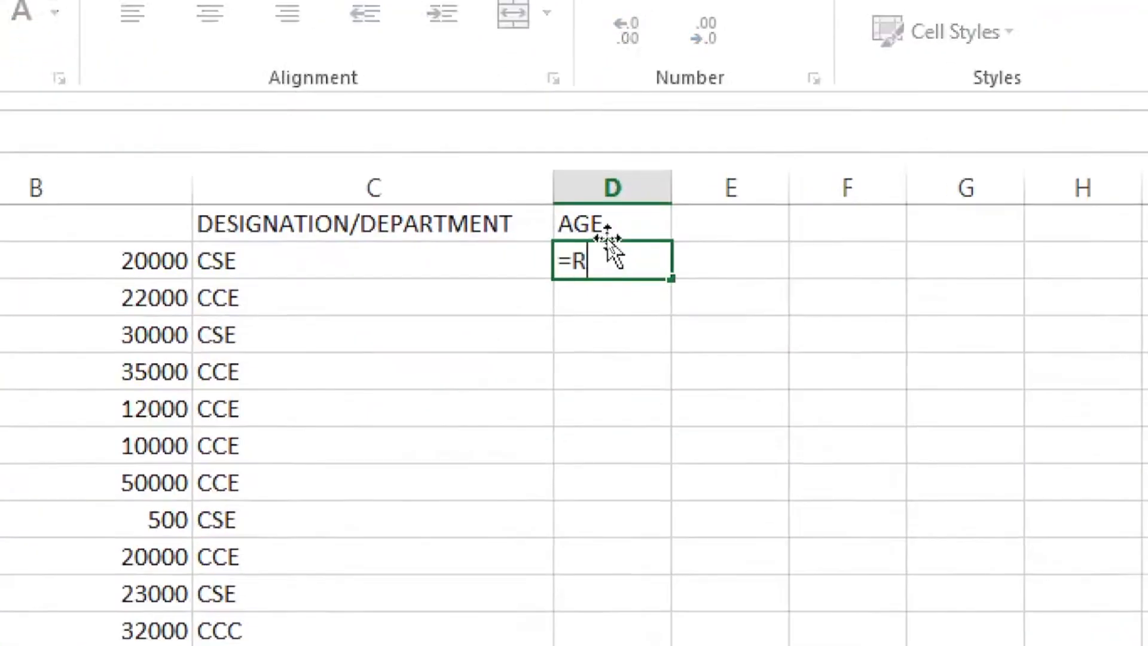
text(ANDBE)
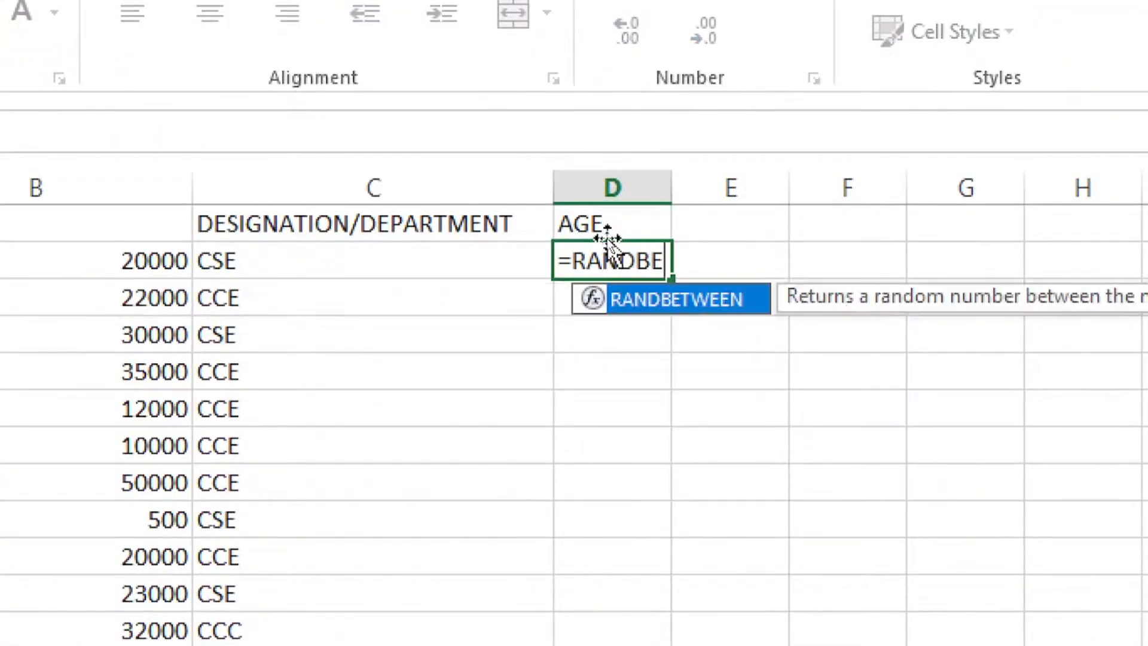
text(TWEEN()
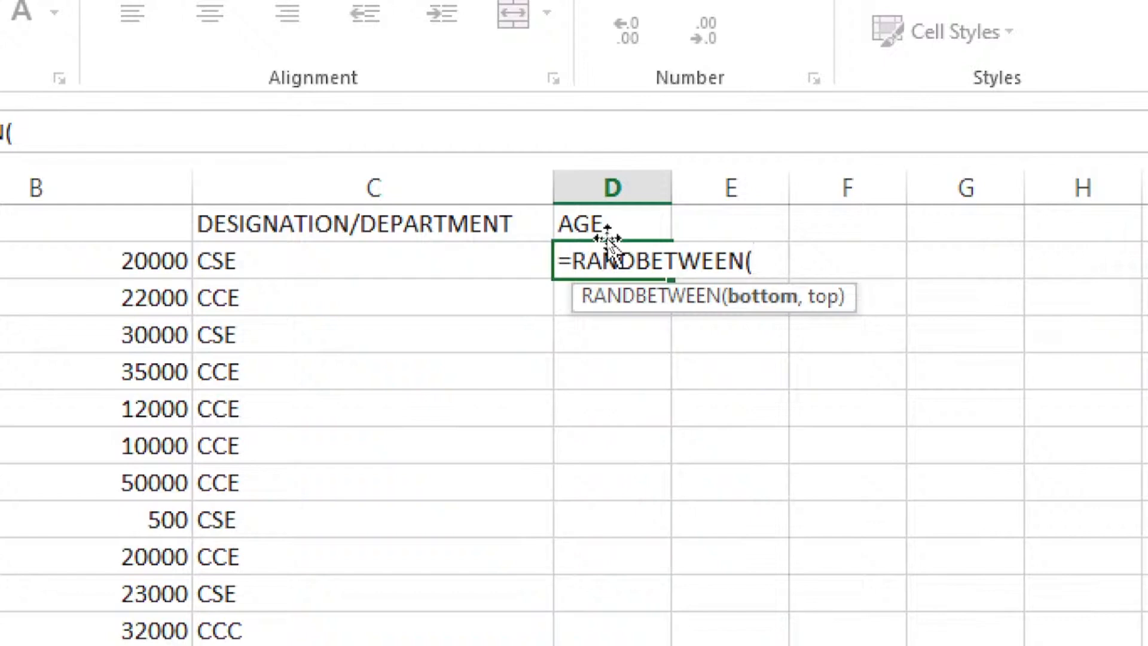
text(19)
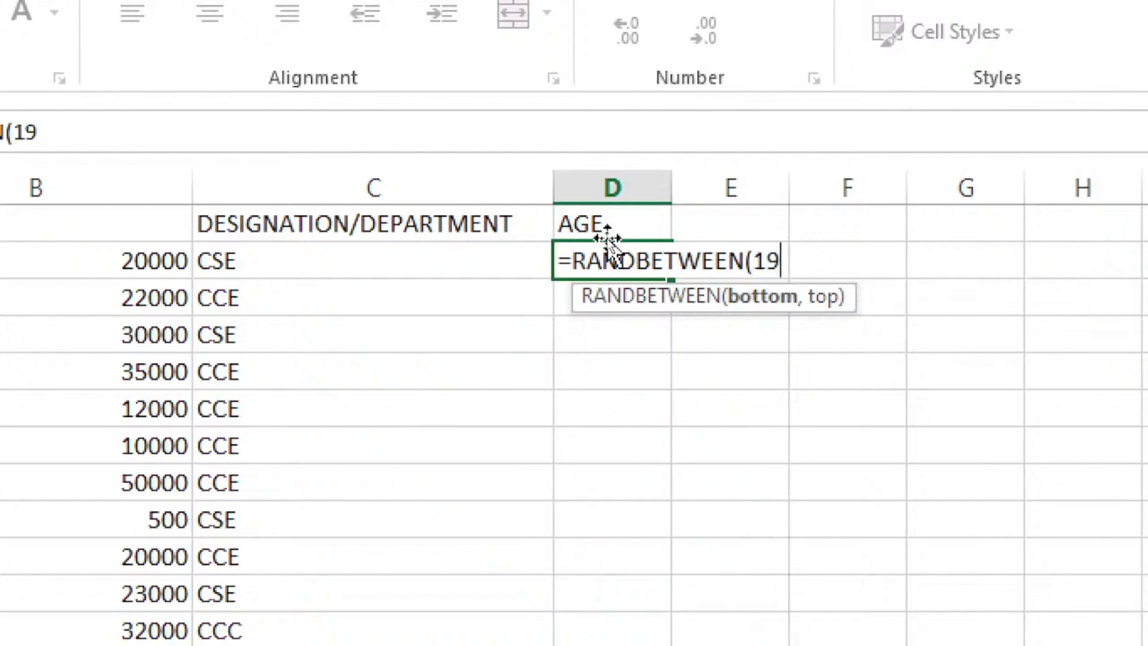
text(,)
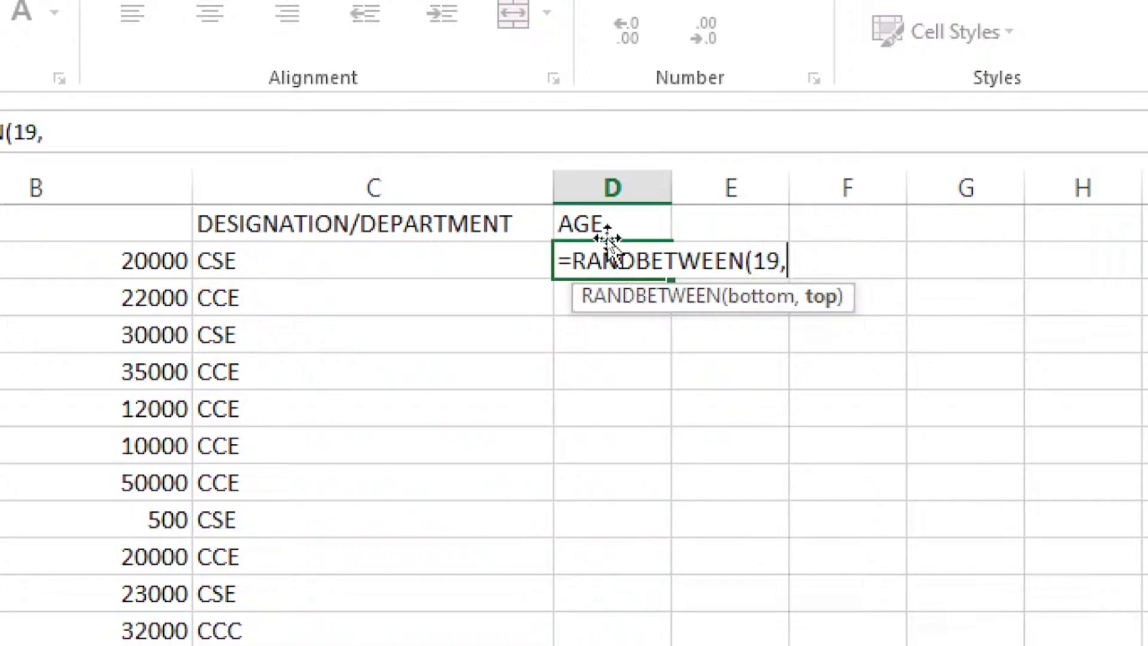
text(27))
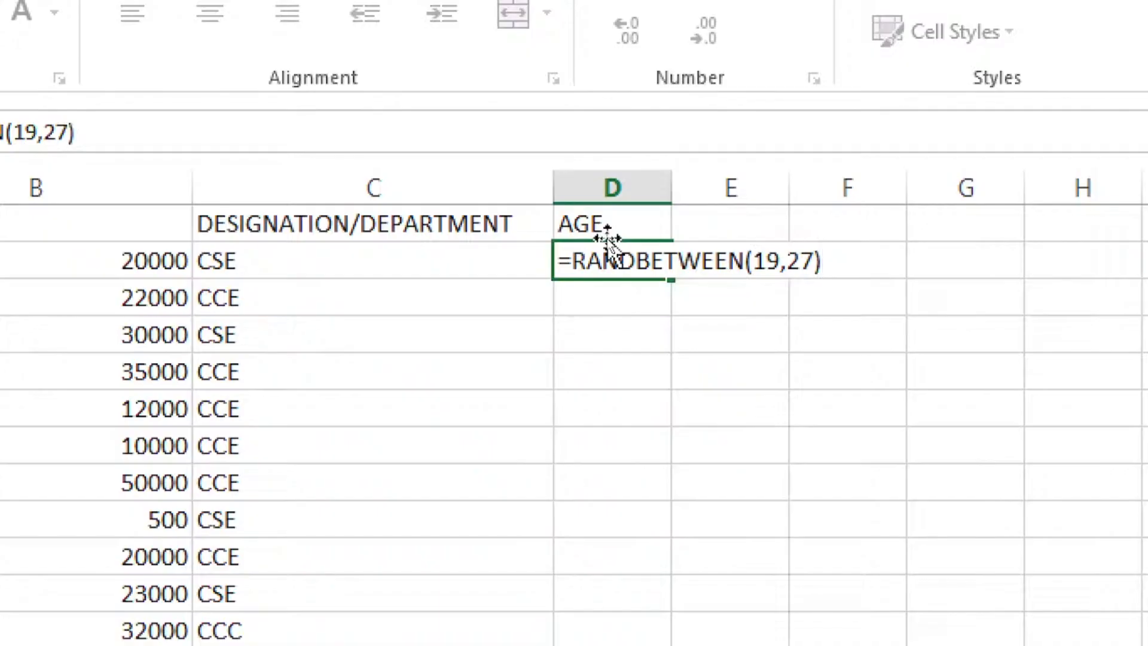
key(Return)
click(609, 251)
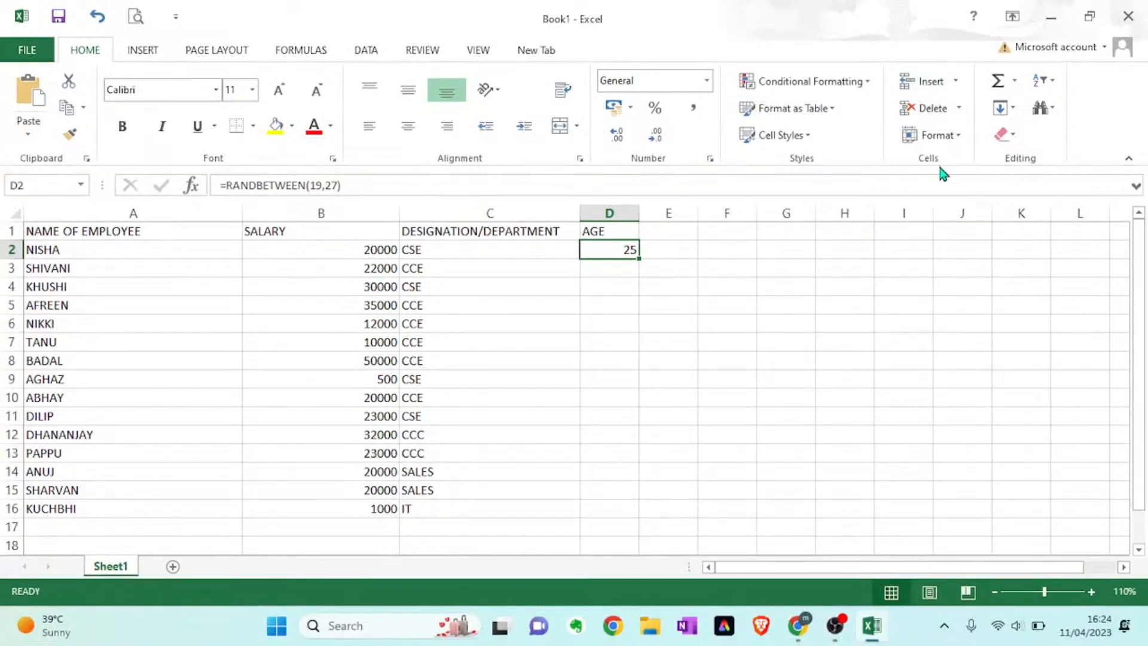
click(839, 327)
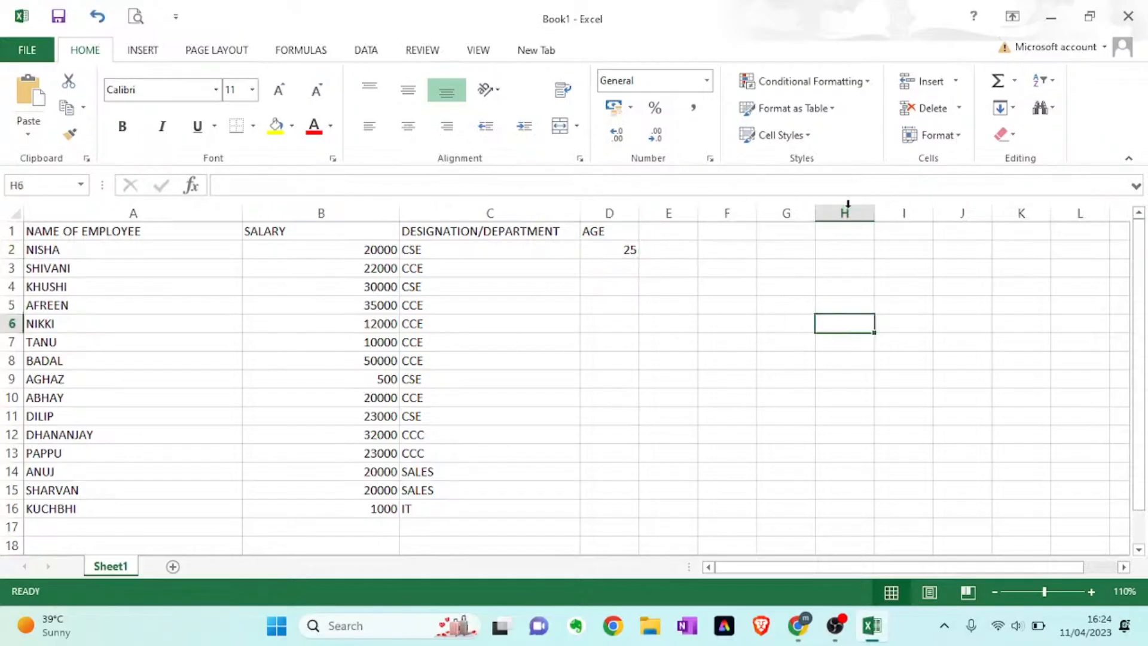
key(Up)
key(Up)
key(Left)
key(Left)
key(Left)
key(Left)
key(Up)
key(Up)
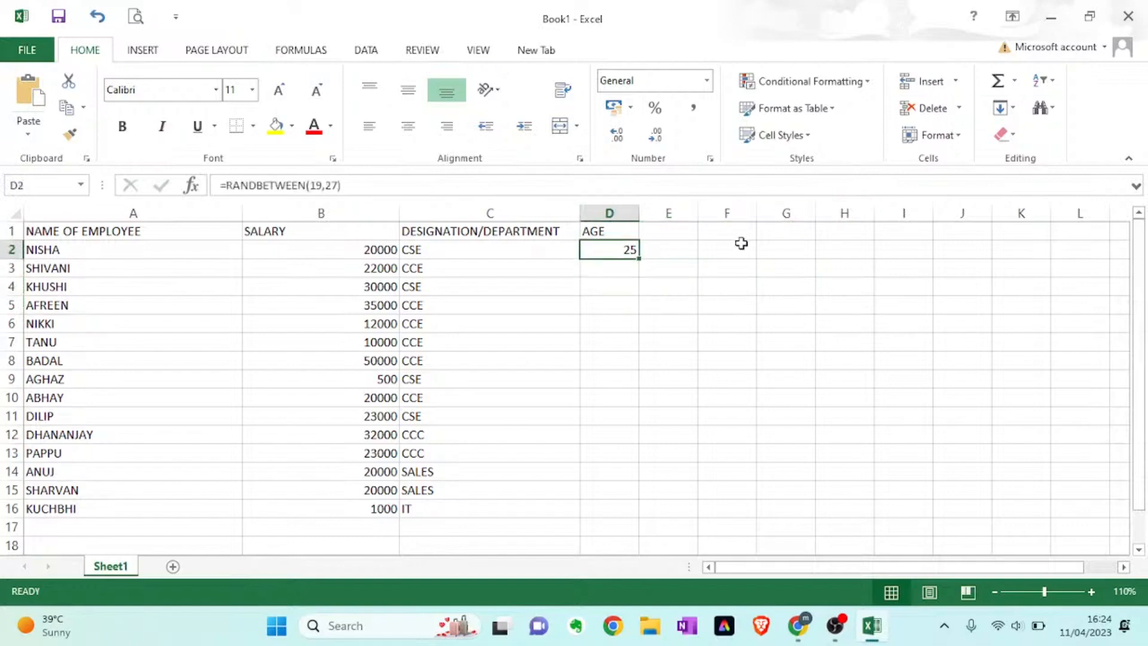
key(super+d)
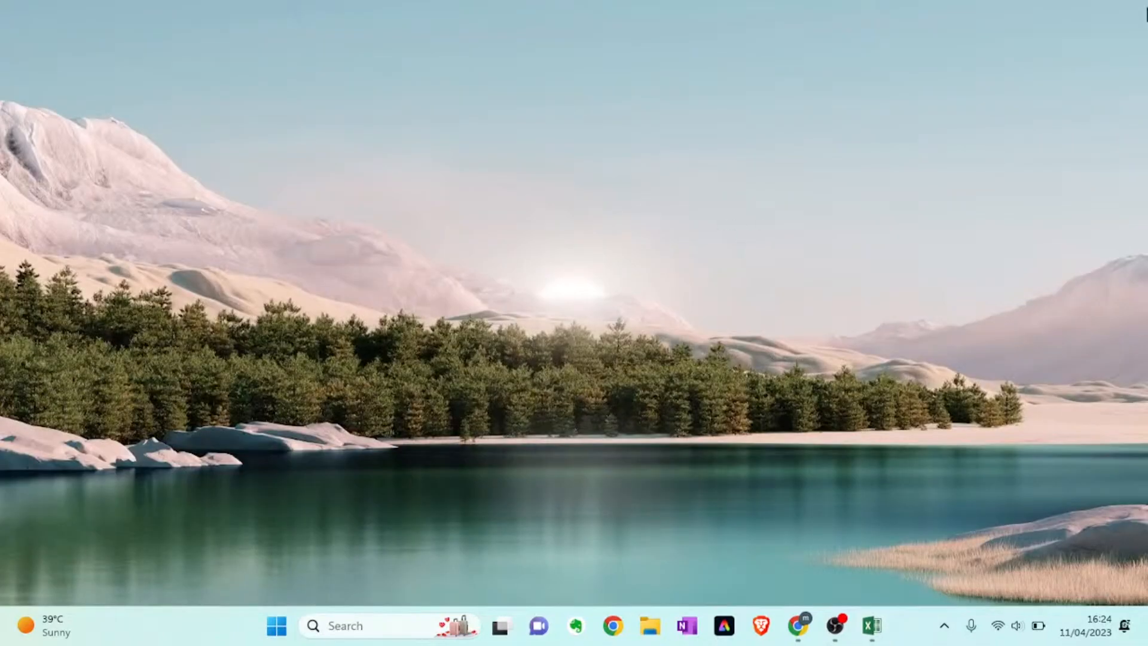
key(super+d)
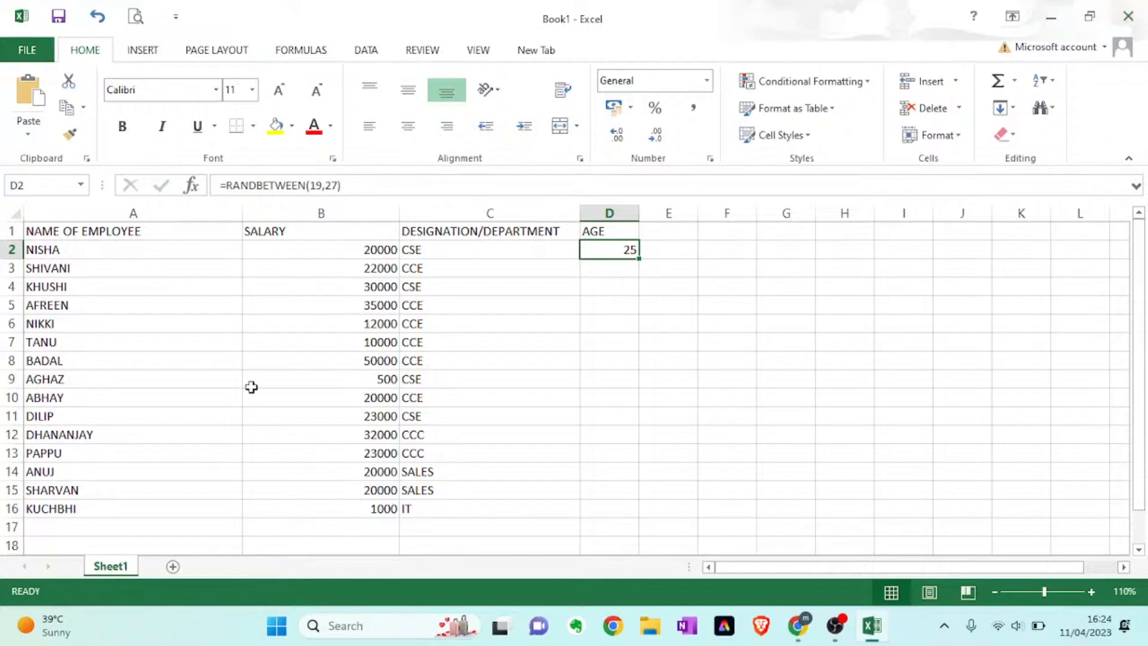
double_click(324, 414)
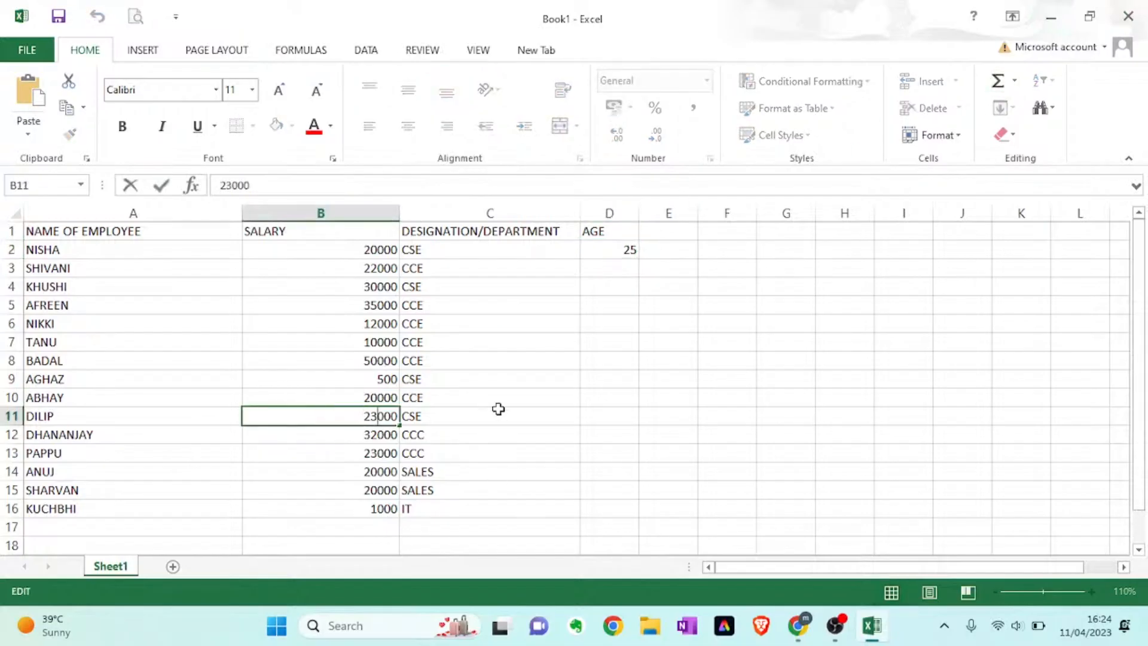
key(Escape)
key(Down)
key(Down)
key(Down)
key(Down)
key(Down)
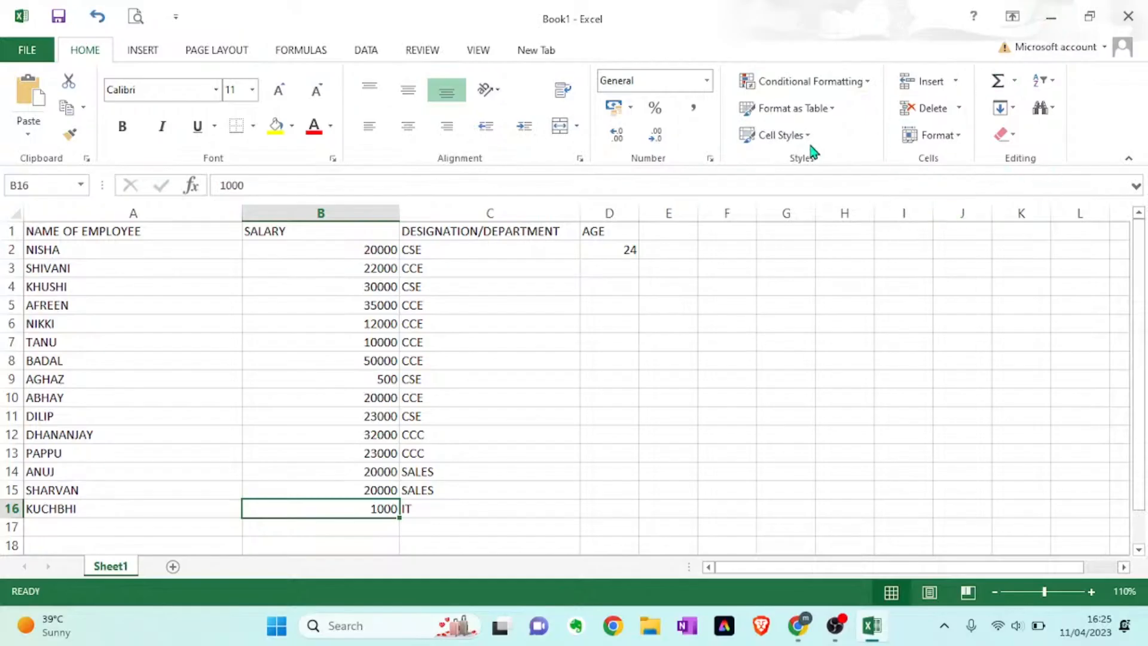
key(Up)
key(Up)
key(Right)
key(Up)
key(Up)
key(Right)
key(Up)
key(Up)
key(Up)
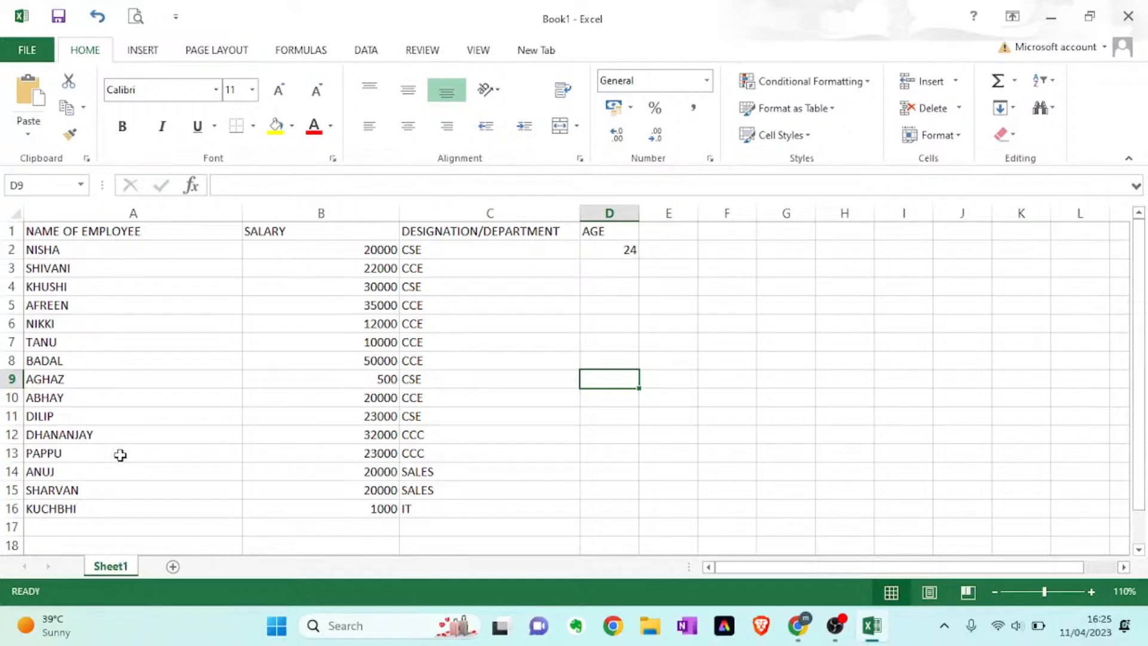
key(Up)
key(Up)
key(Up)
key(Up)
key(Up)
key(Up)
key(Up)
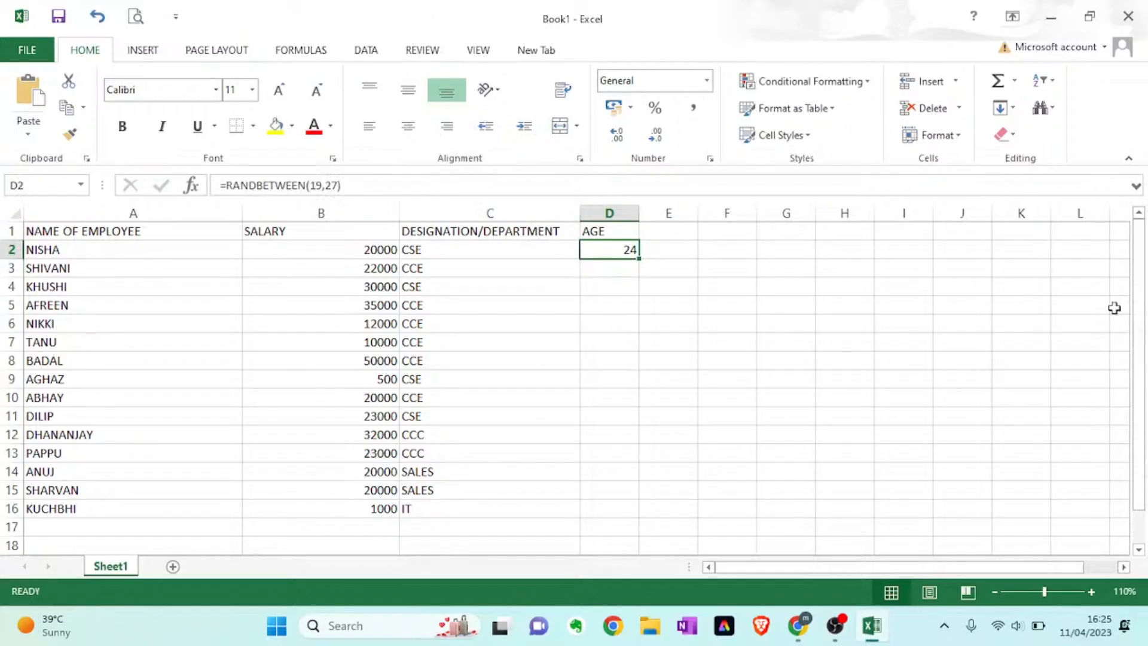
click(968, 366)
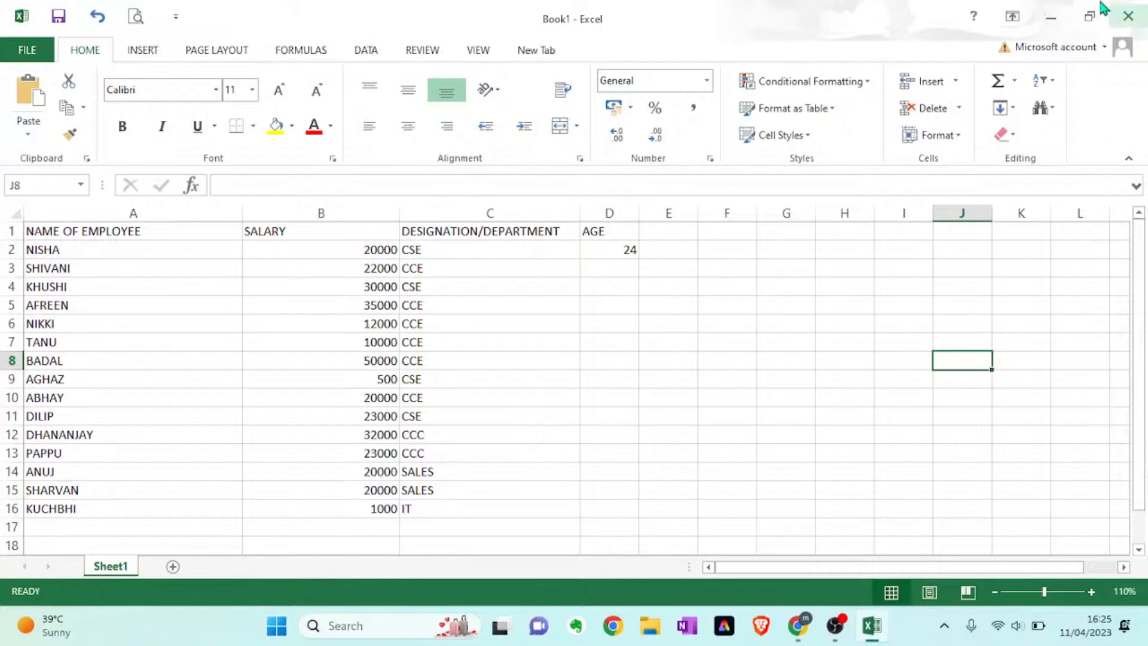
click(956, 231)
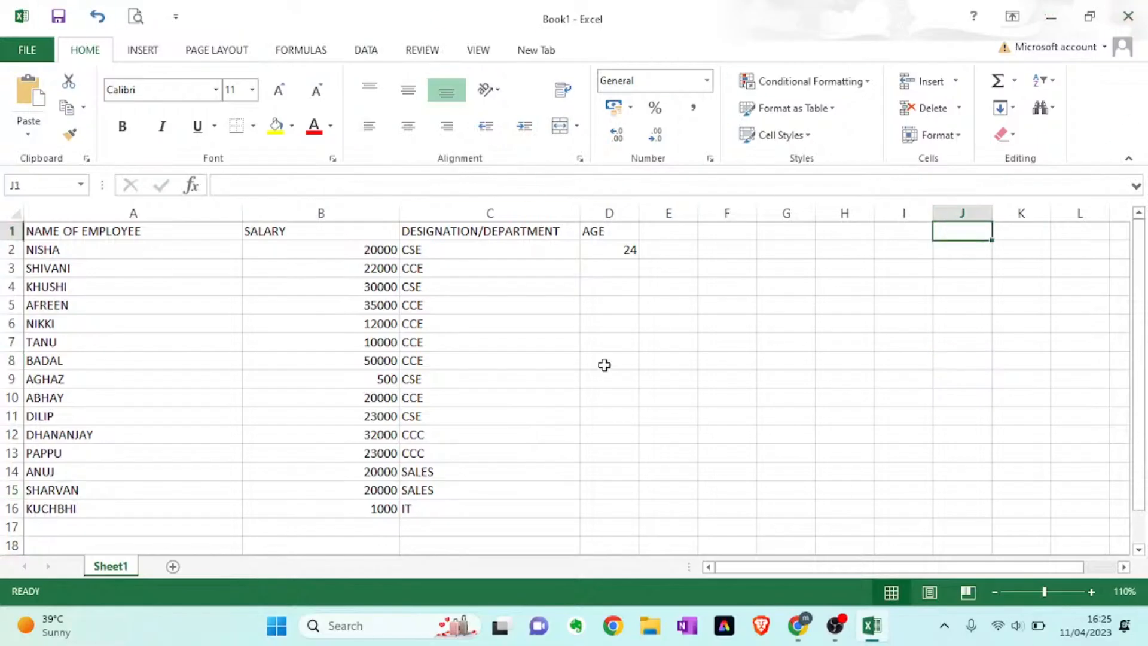
Show the Windows desktop and refresh it.
key(super+d)
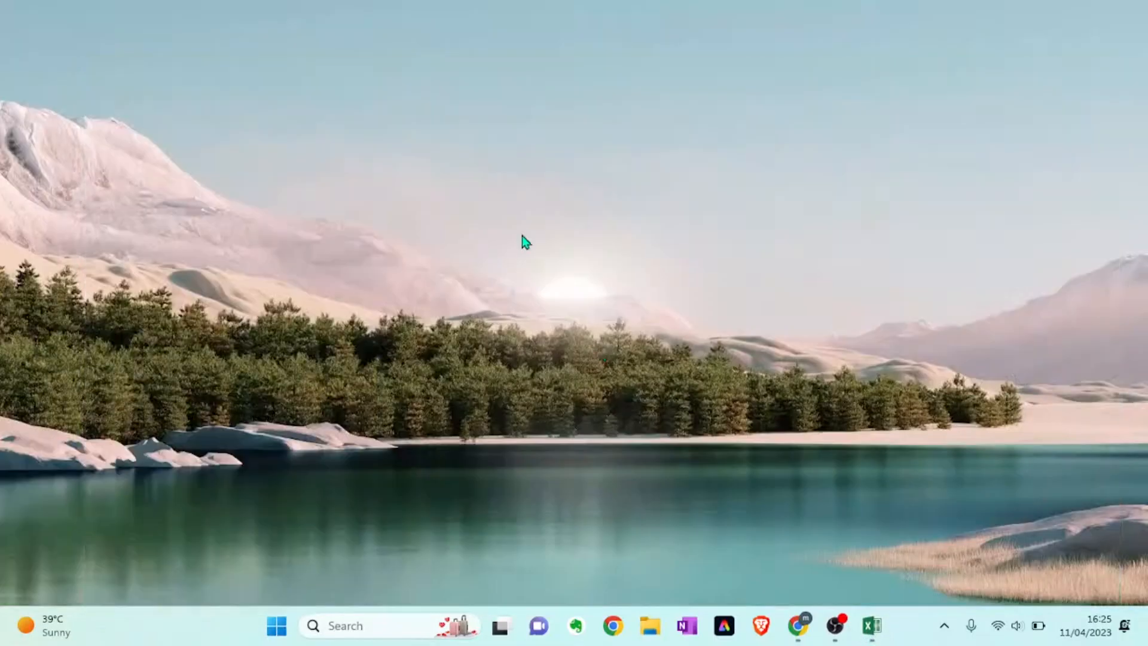
right_click(464, 248)
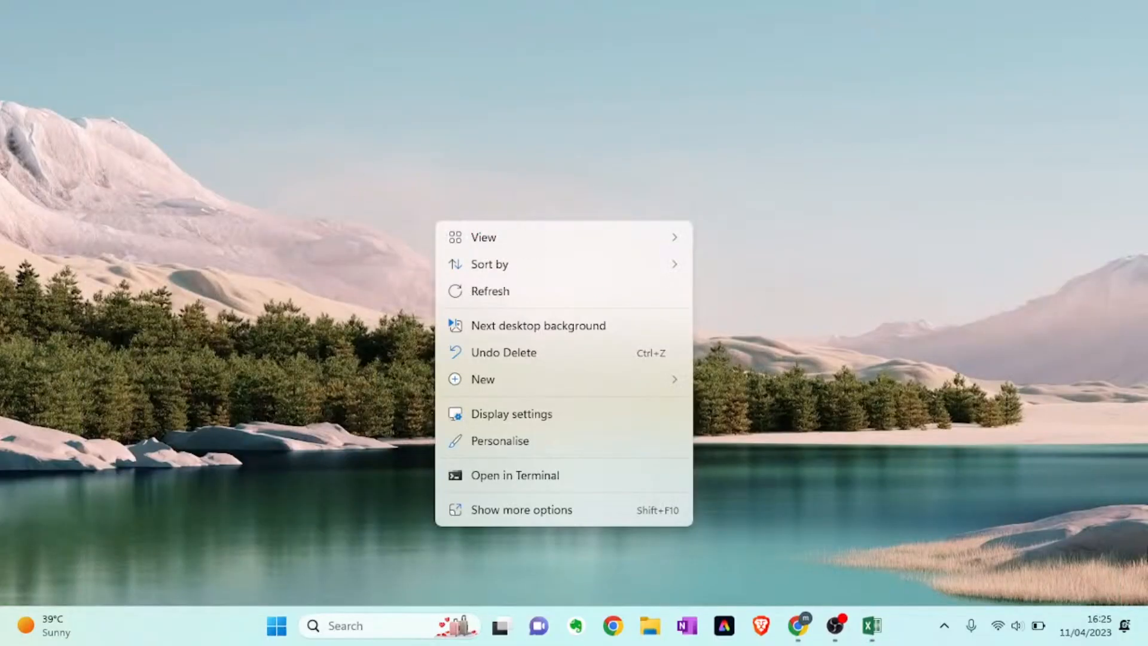
click(535, 441)
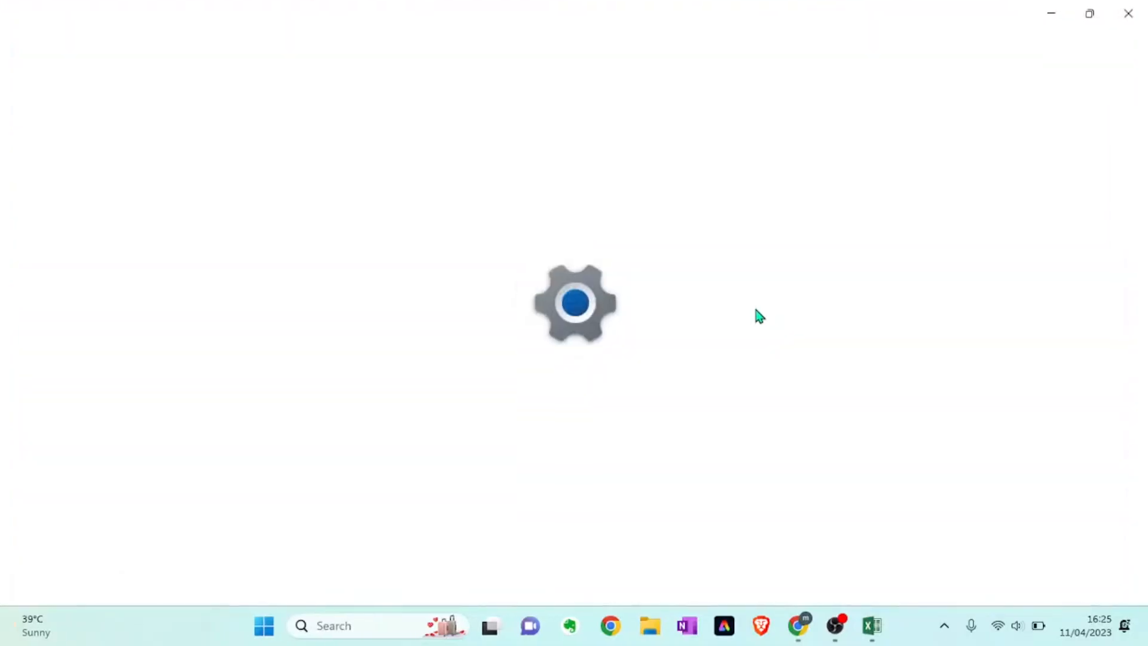
click(1147, 8)
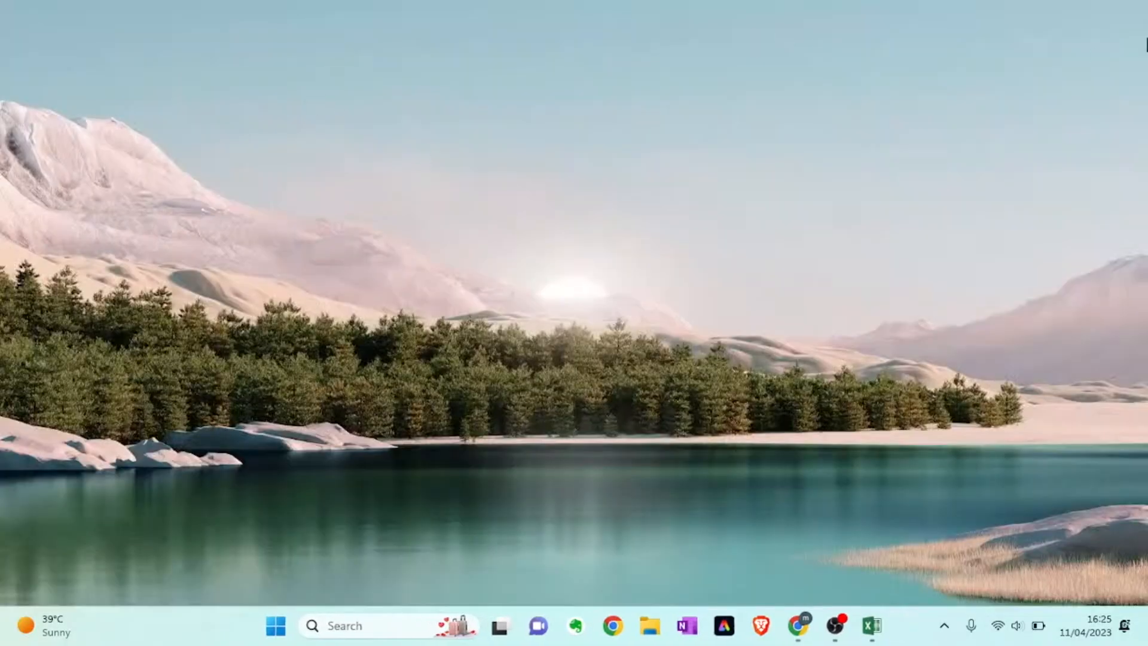
right_click(164, 183)
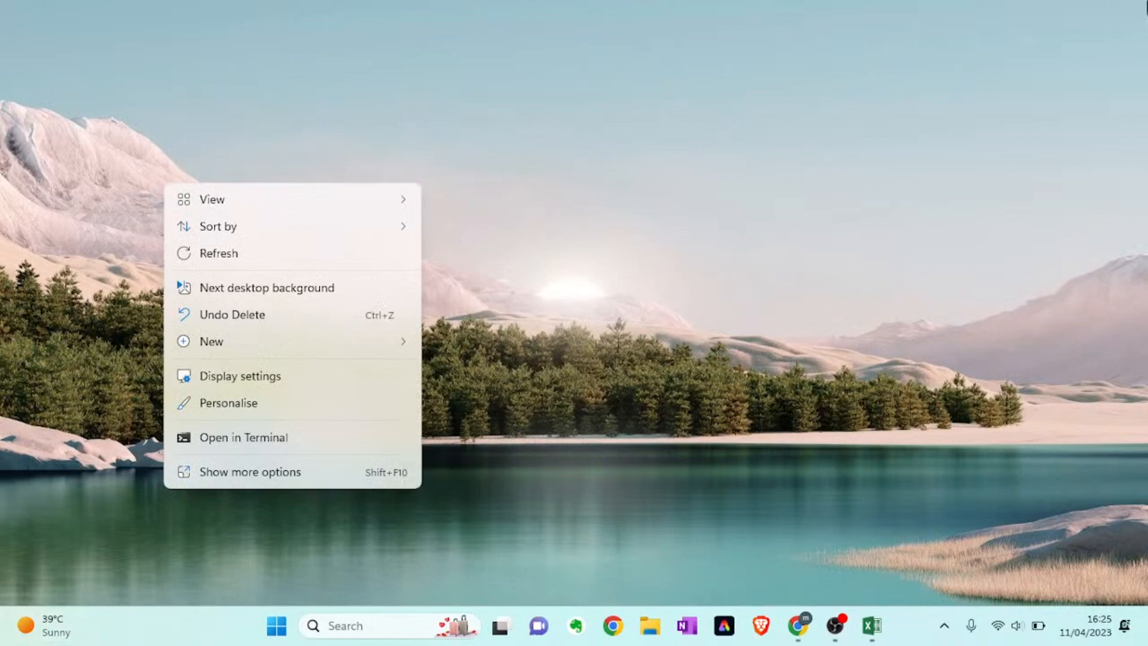
right_click(1107, 2)
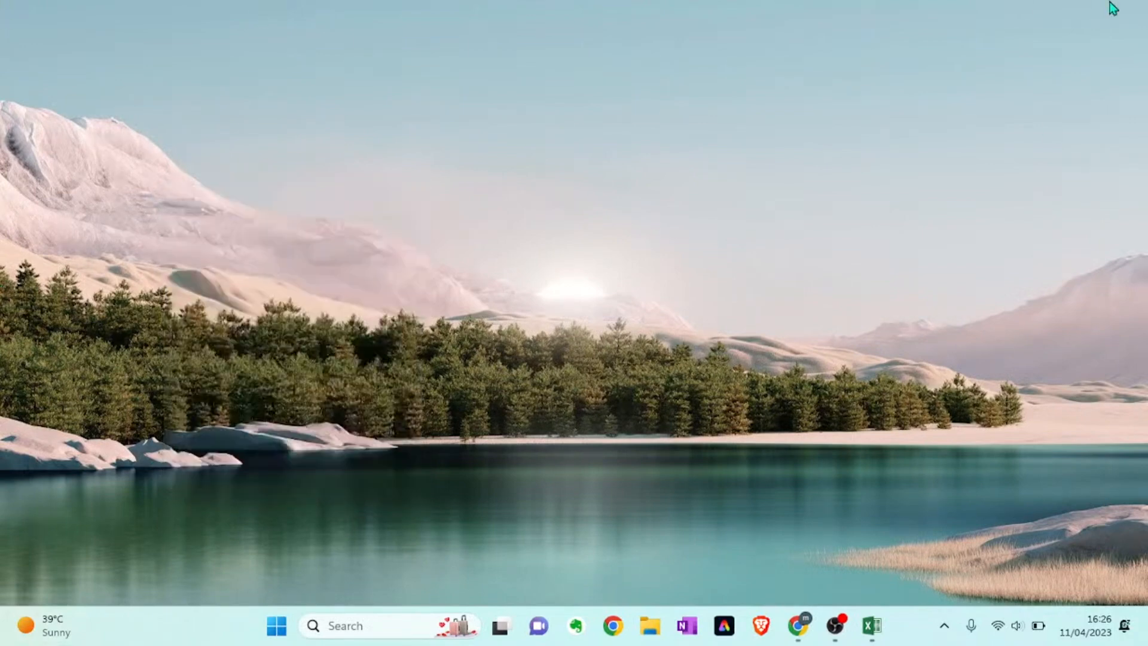
right_click(1106, 2)
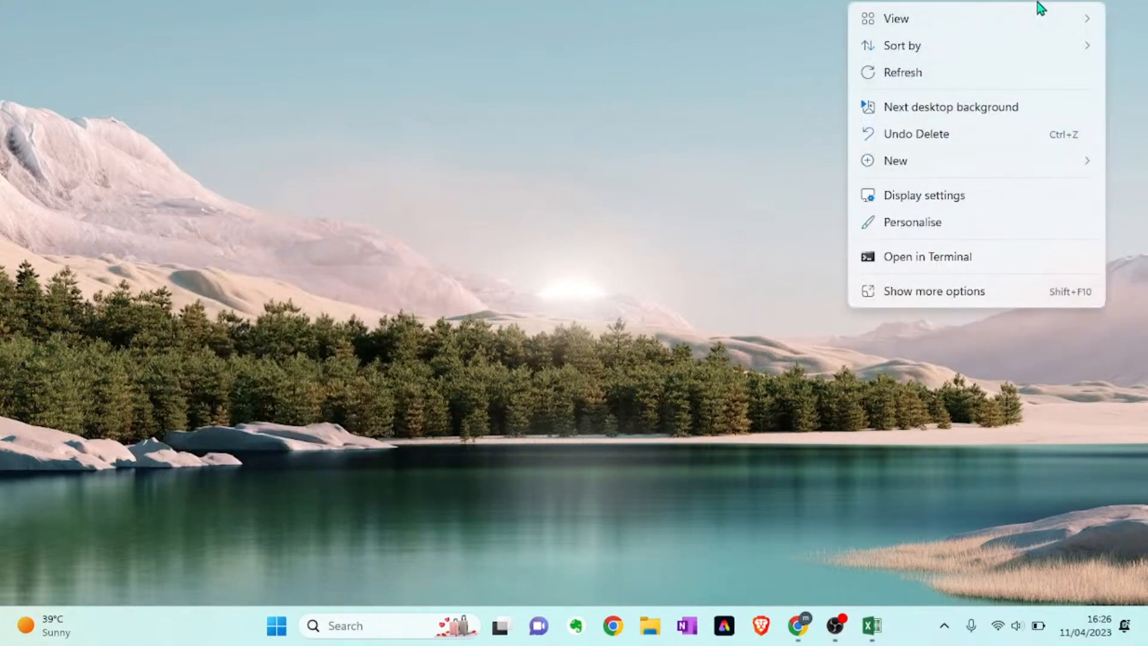
click(941, 73)
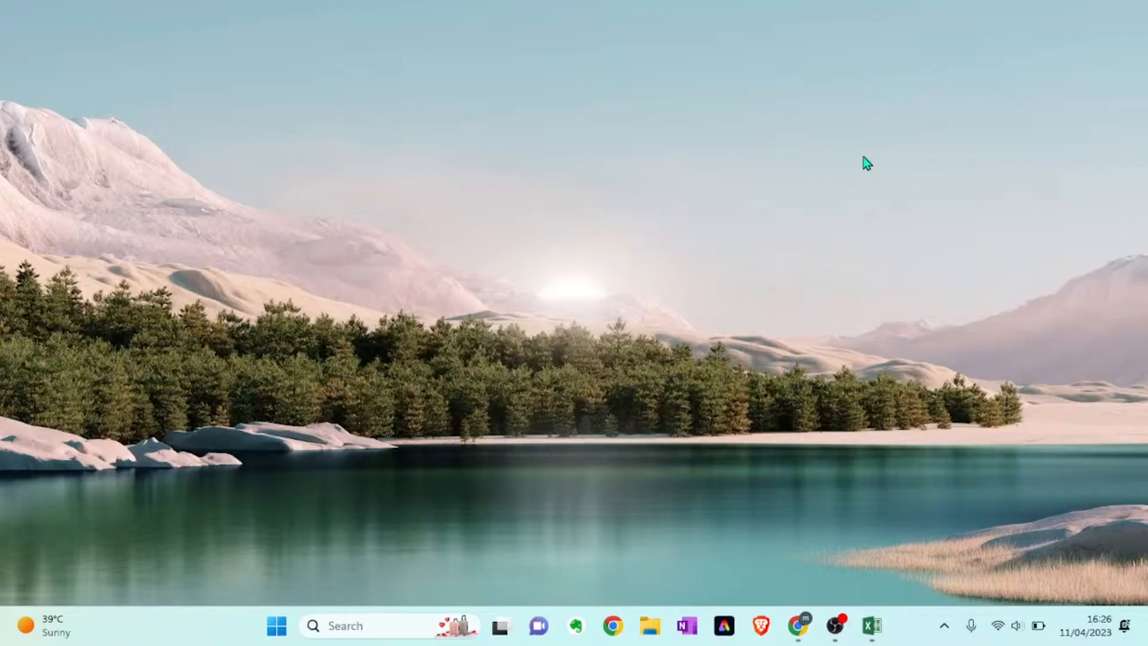
Open the Windows Prefetch folder through the Run dialog and select all its files.
key(super+r)
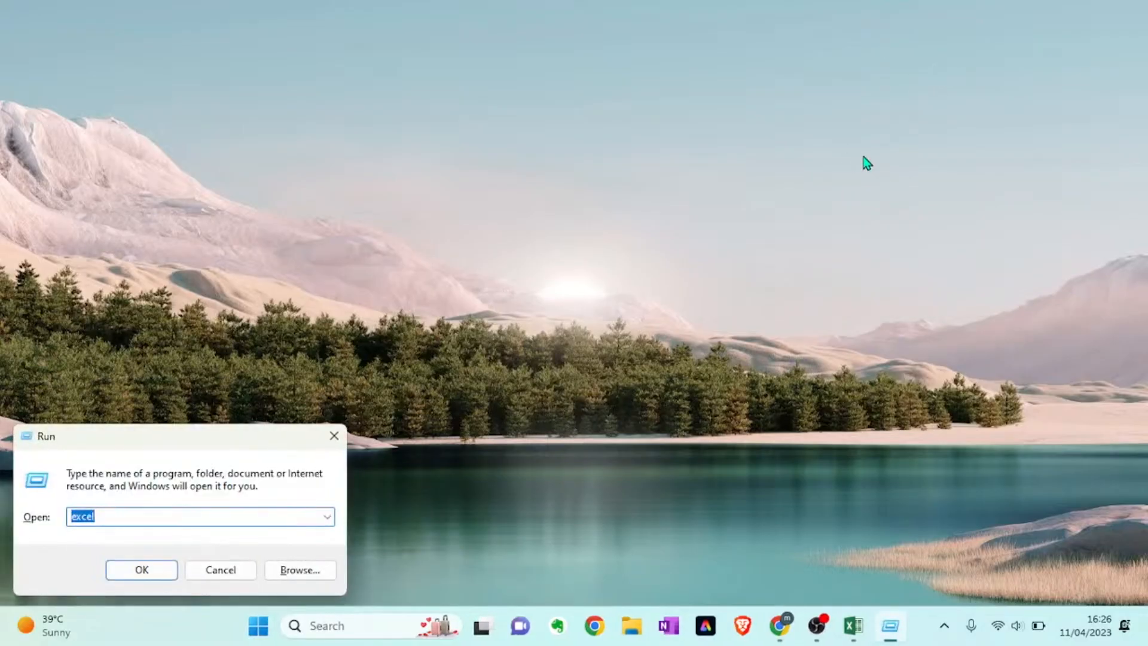
key(BackSpace)
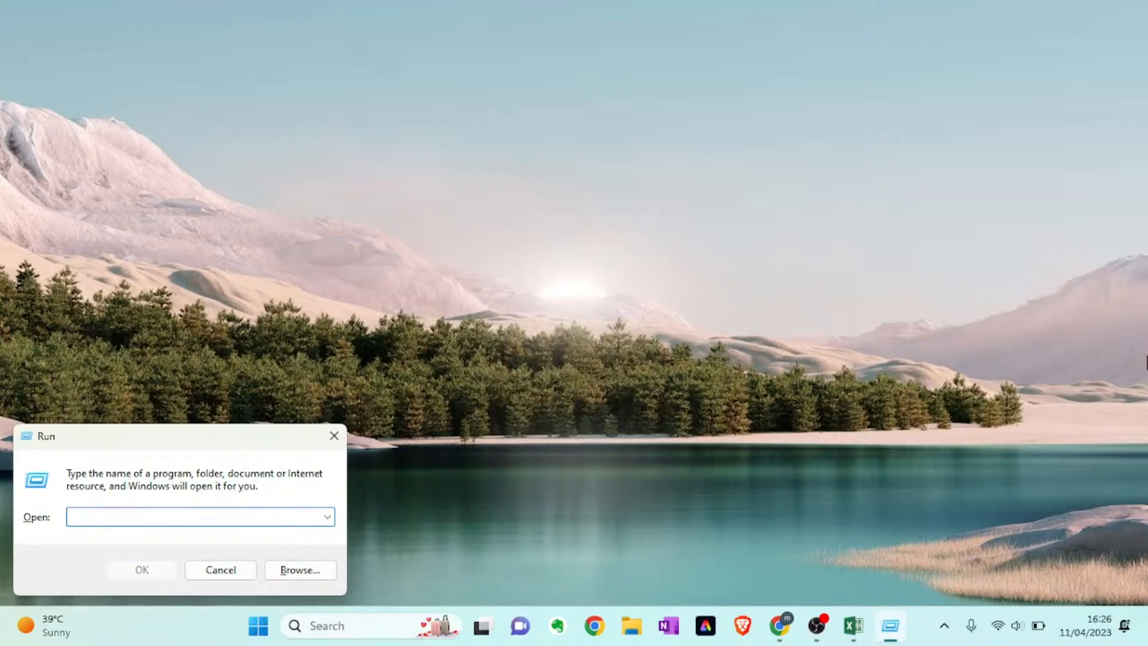
text(pref)
key(Down)
key(Return)
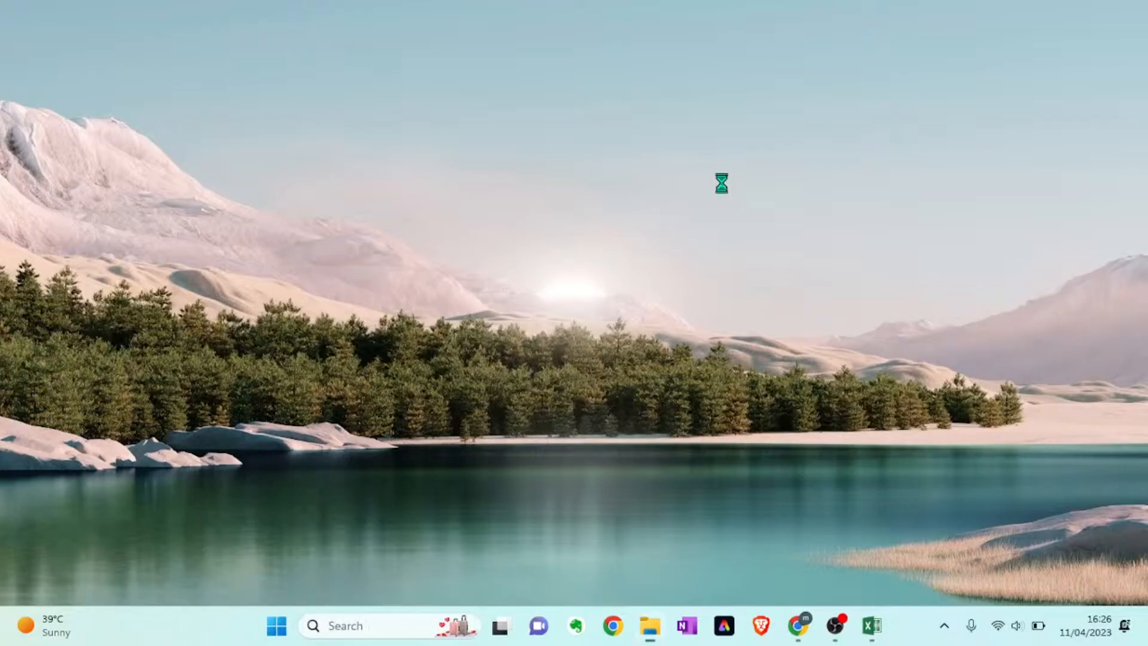
key(ctrl+a)
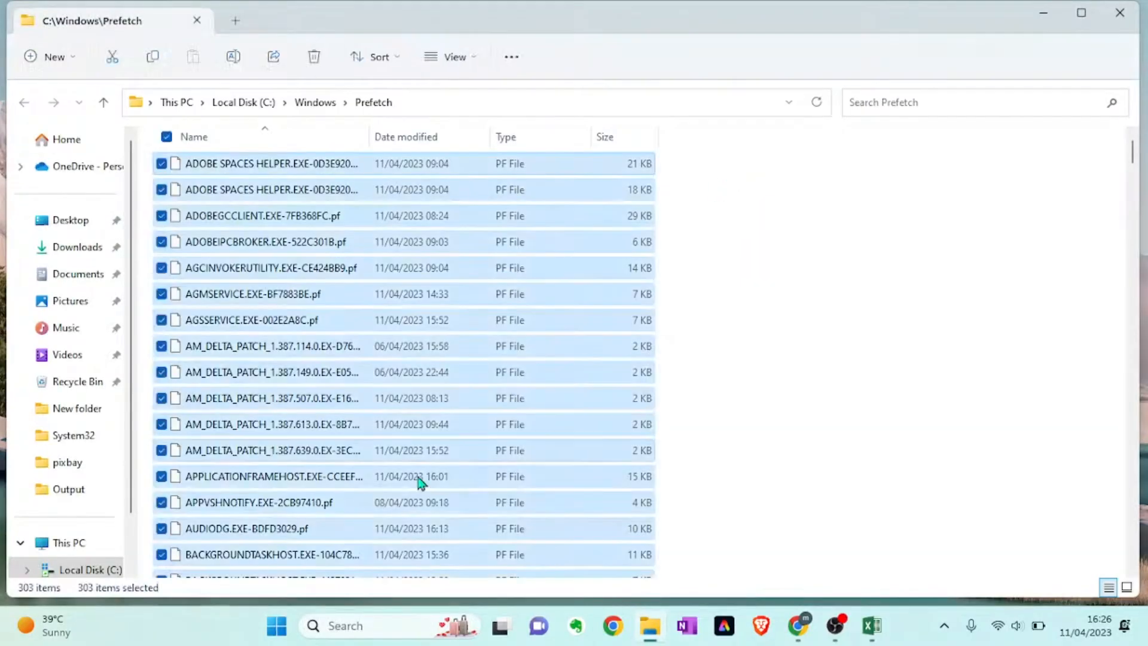
Leave the folder's path field and clear the selection of all Prefetch files.
click(704, 111)
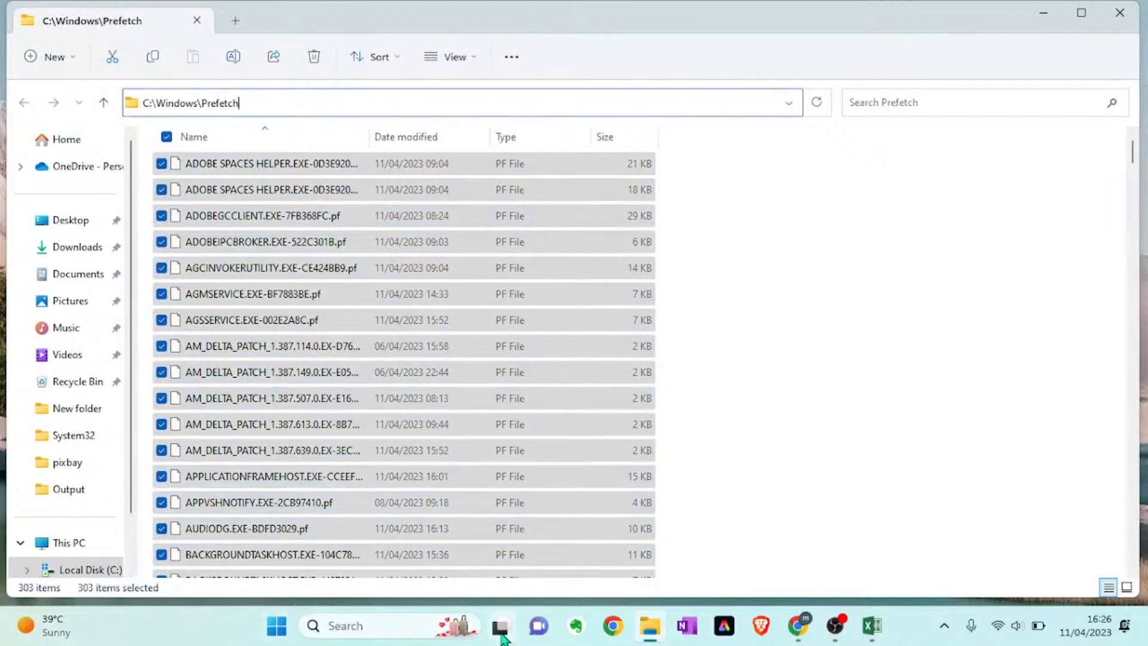
mouse_move(511, 611)
key(Escape)
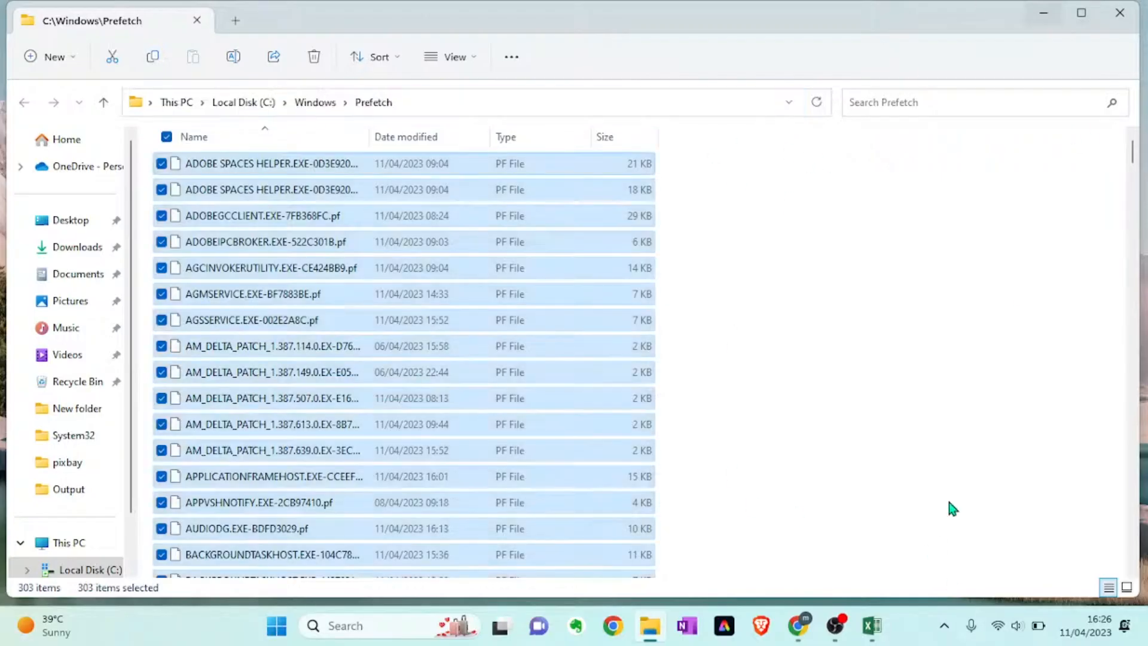
key(Escape)
Switch back to the Excel workbook and select cell D2, which holds the RANDBETWEEN age formula.
key(alt+Tab)
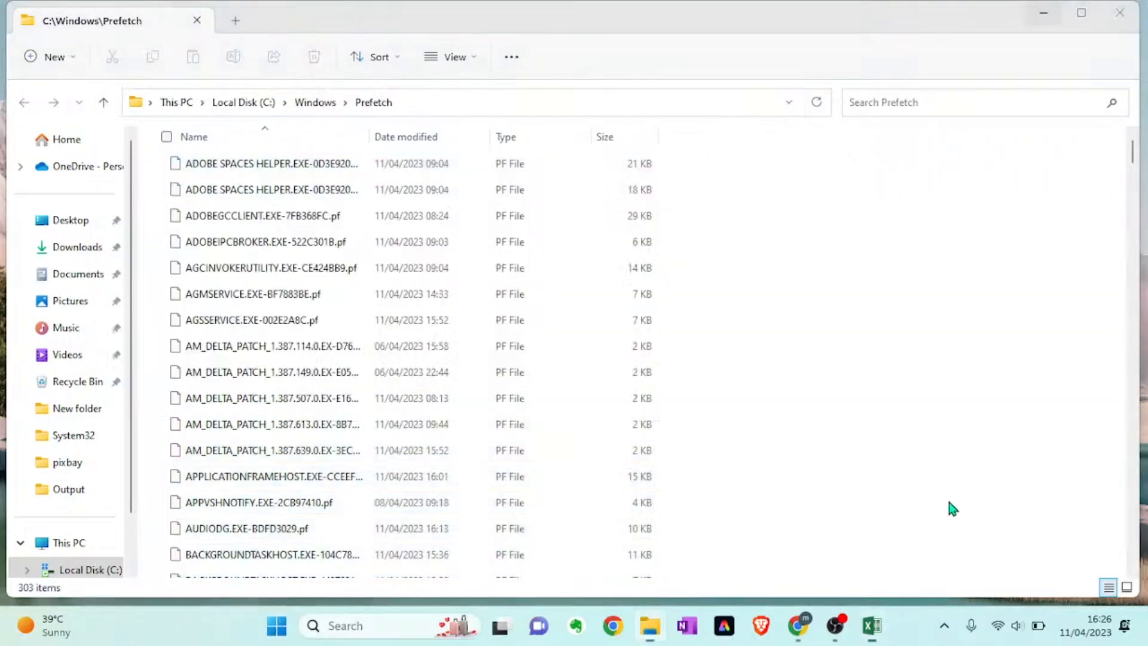
click(726, 379)
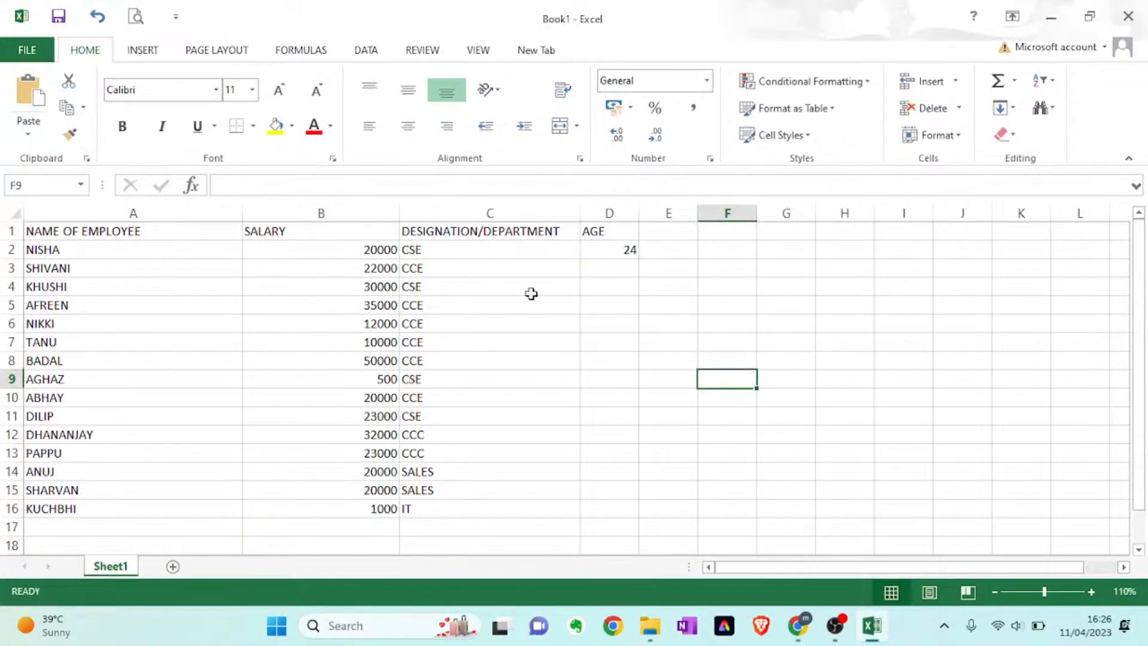
click(501, 403)
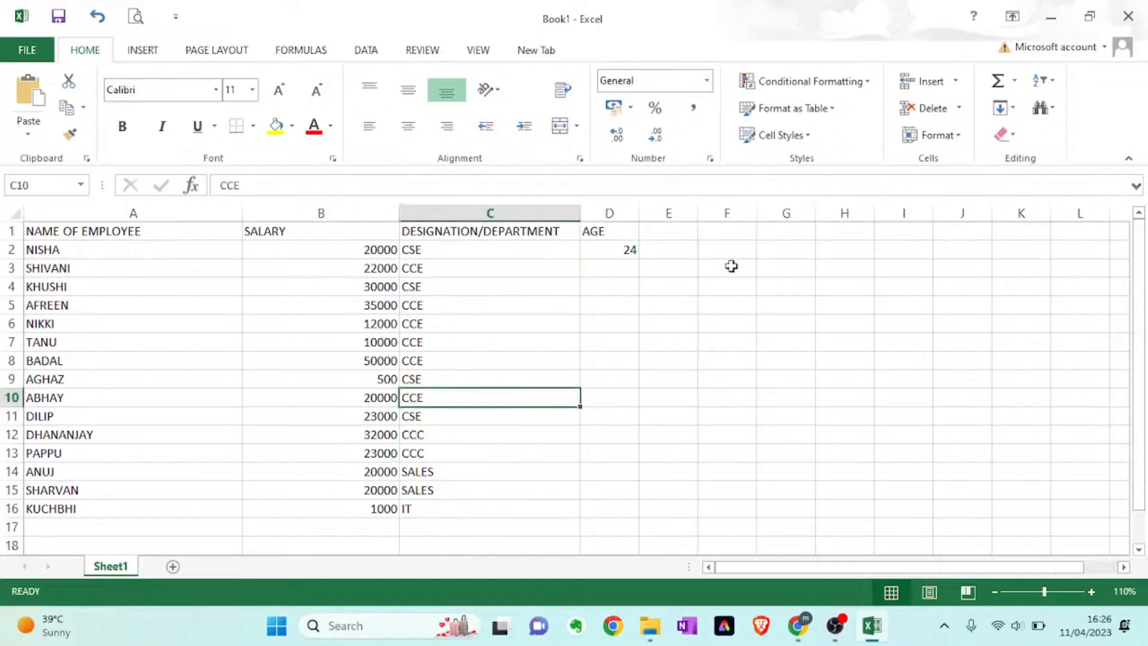
key(Right)
key(Up)
key(Up)
key(Up)
key(Up)
key(Up)
key(Up)
key(Up)
key(Up)
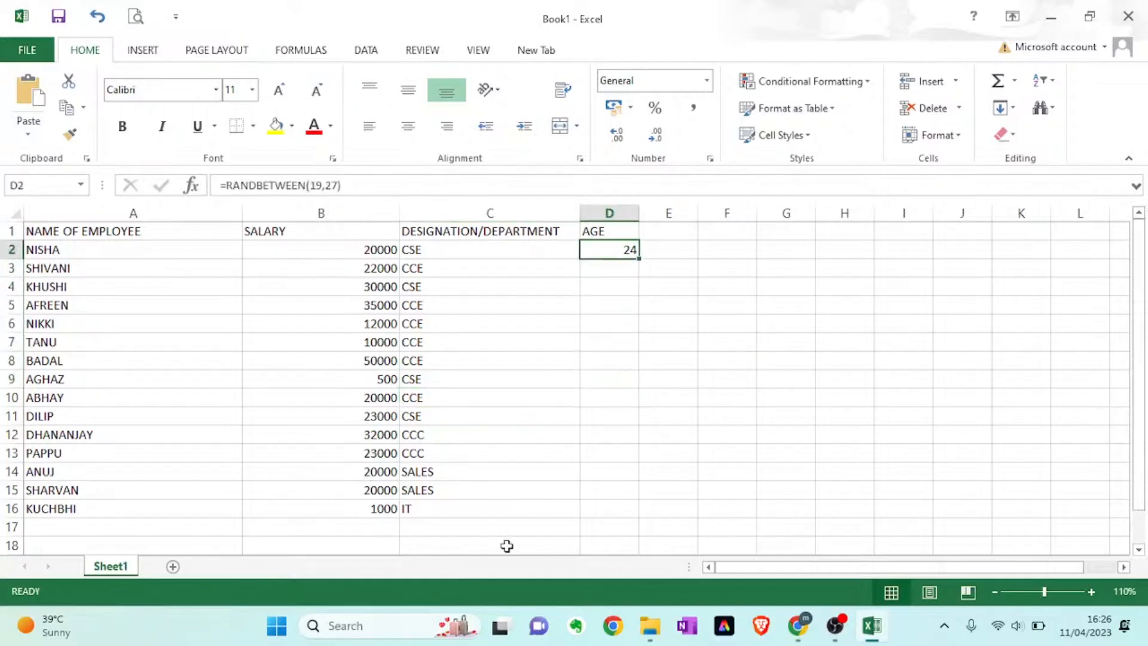
Switch to YouTube Studio in the browser, pause the live stream preview, and return to the Excel workbook.
key(Down)
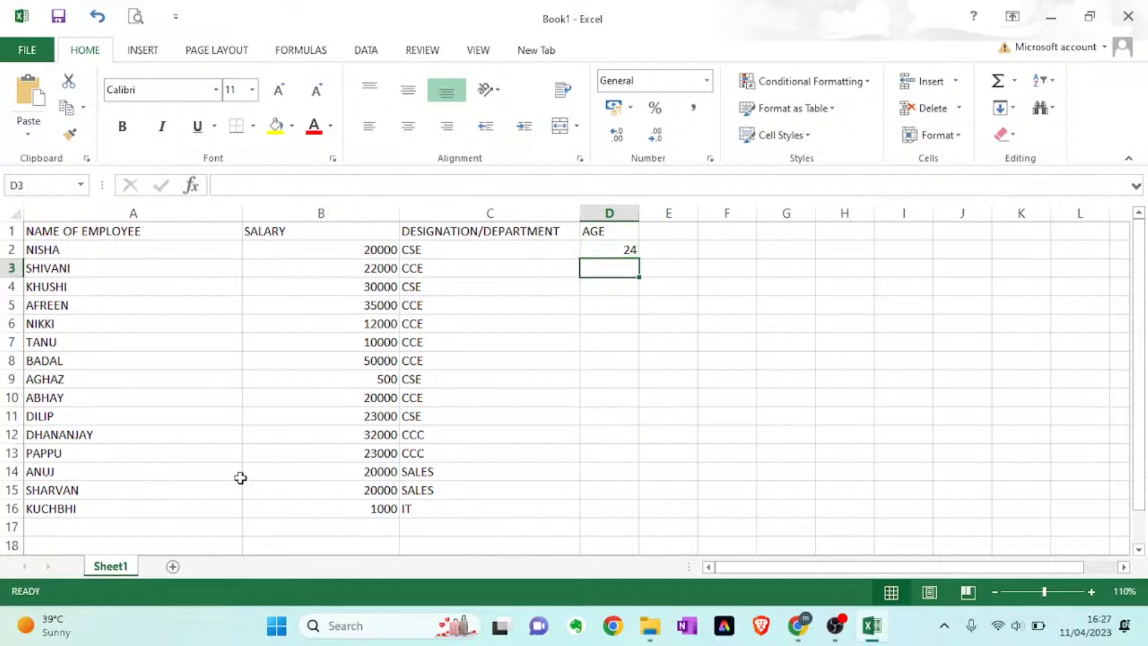
key(alt+Tab)
key(alt+Tab)
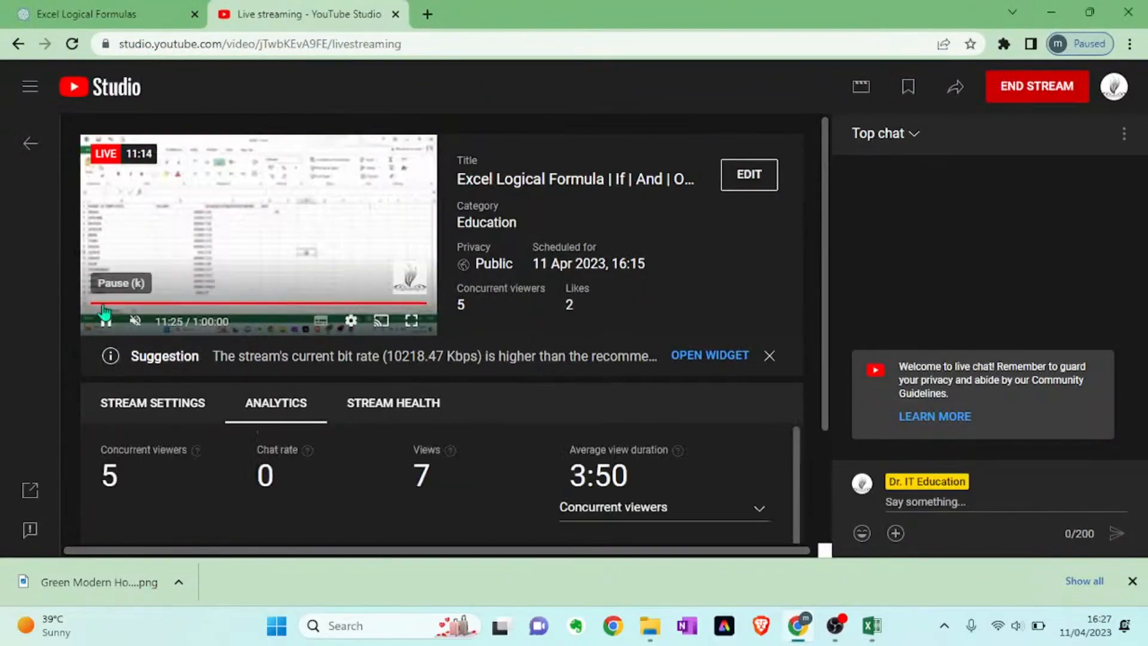
click(105, 321)
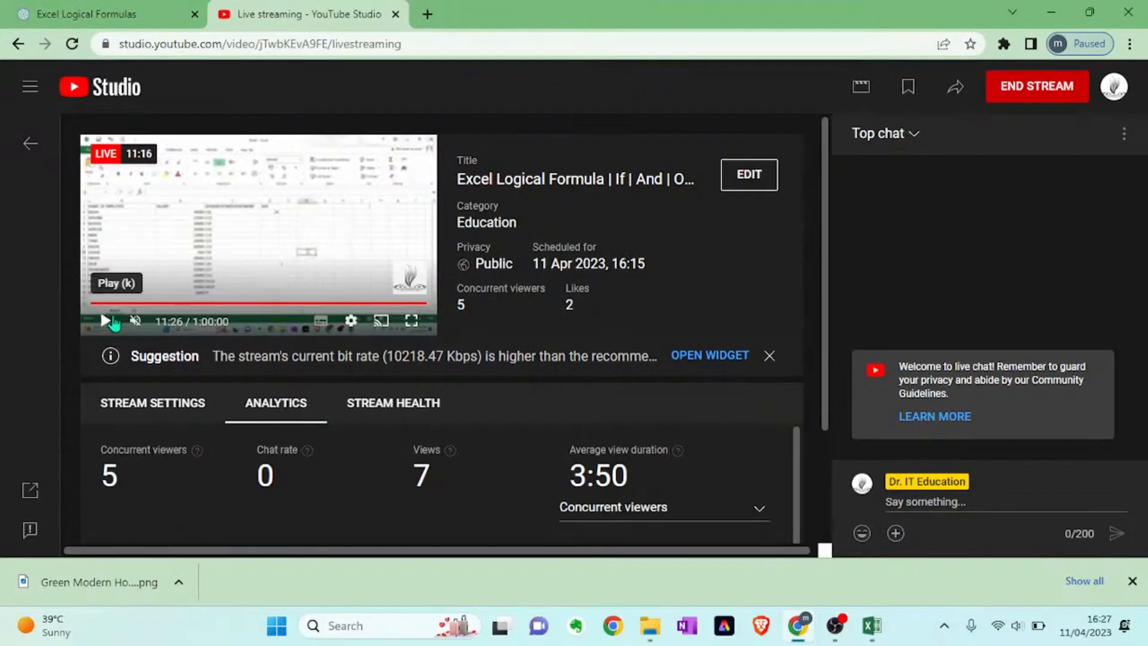
key(alt+Tab)
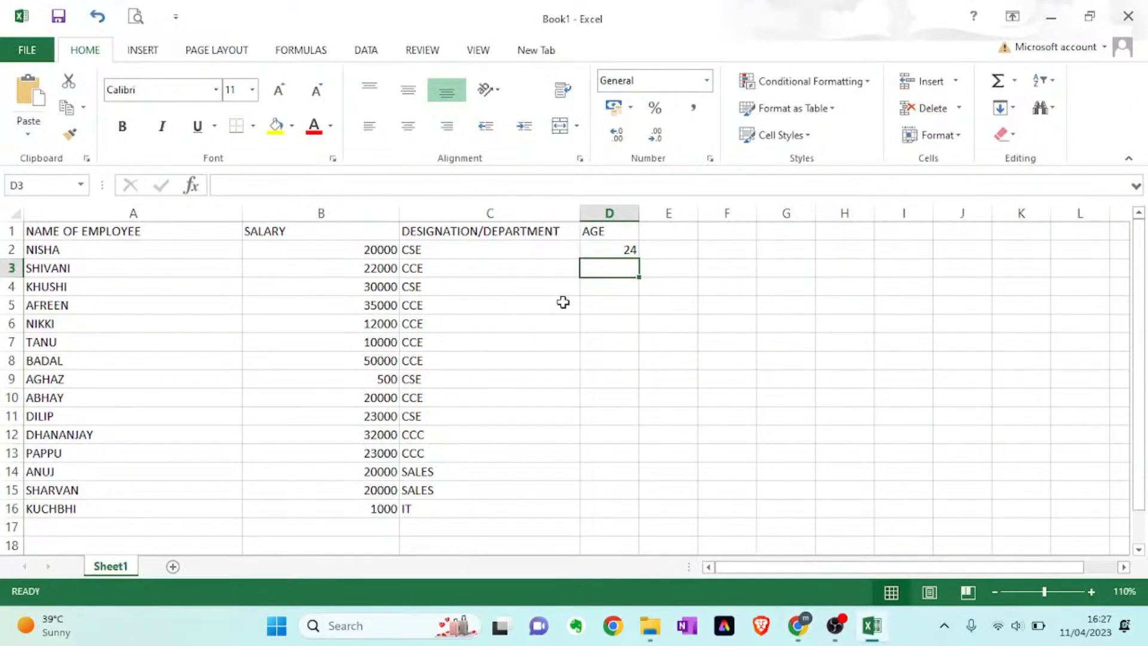
key(alt+Tab)
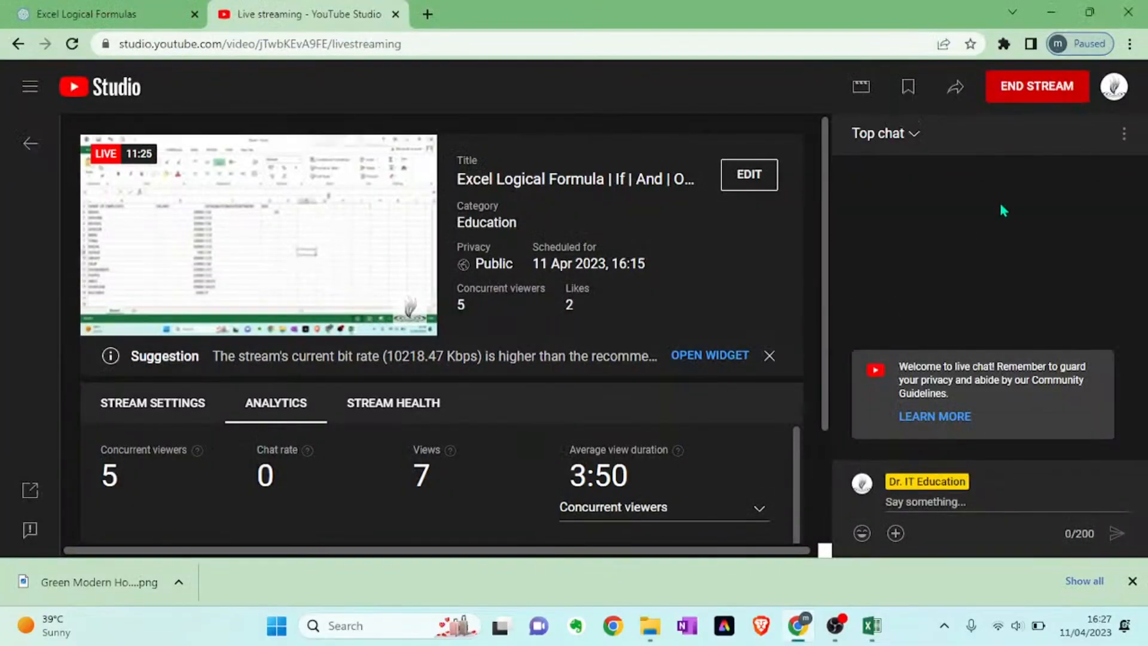
key(alt+Tab)
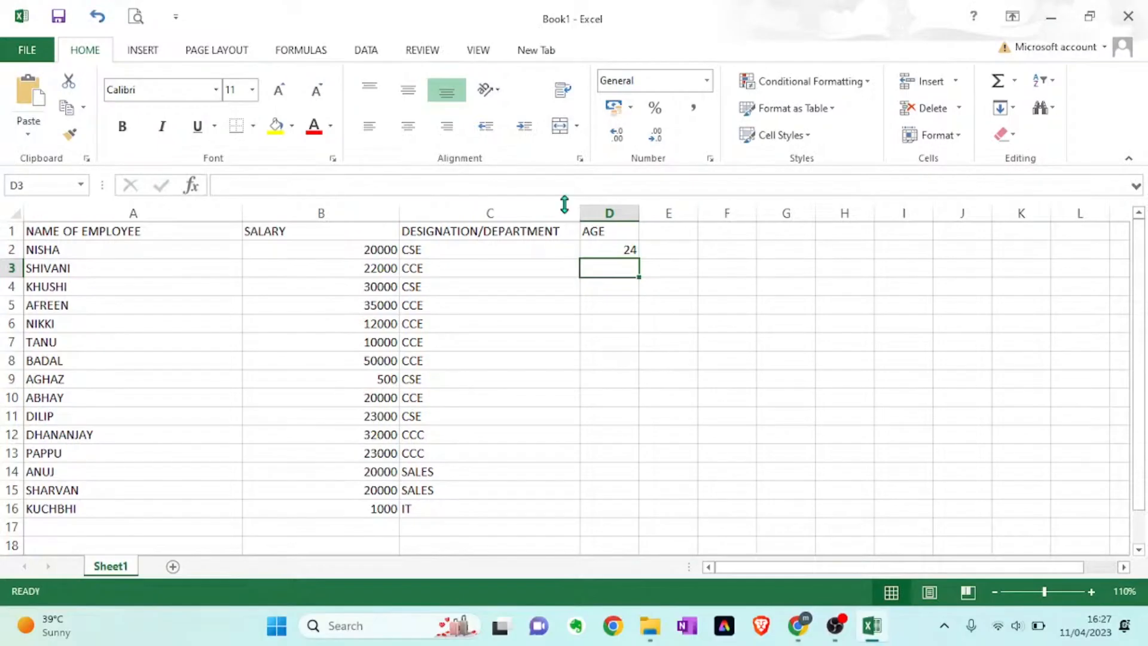
Fill the RANDBETWEEN(19,27) age formula from D2 down to D16.
click(601, 247)
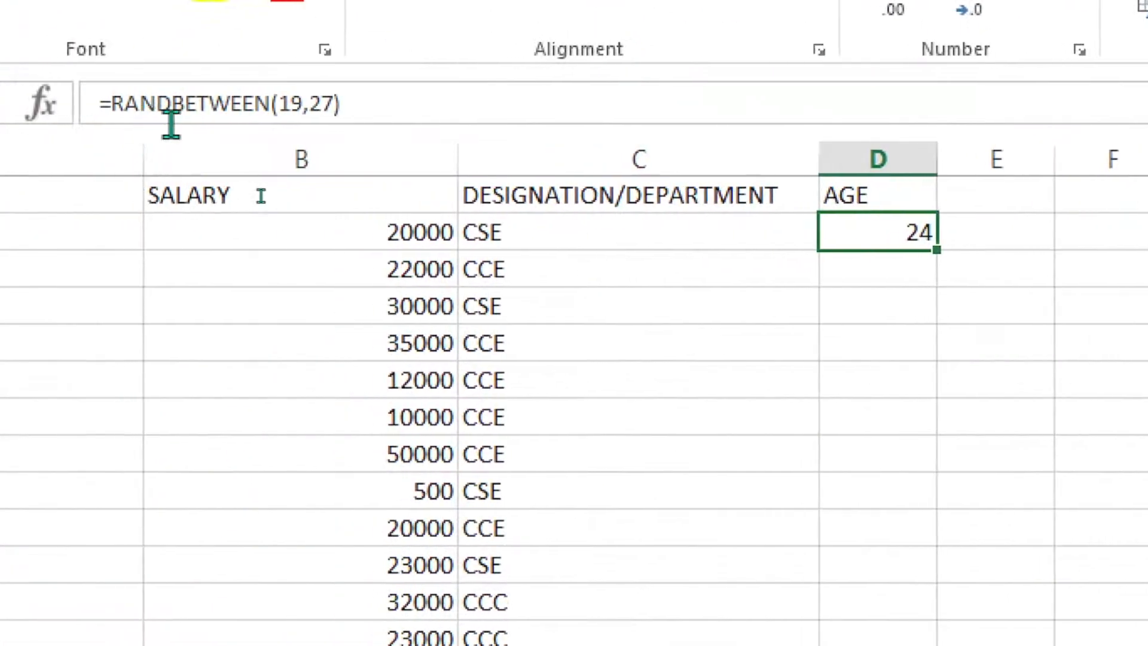
click(222, 134)
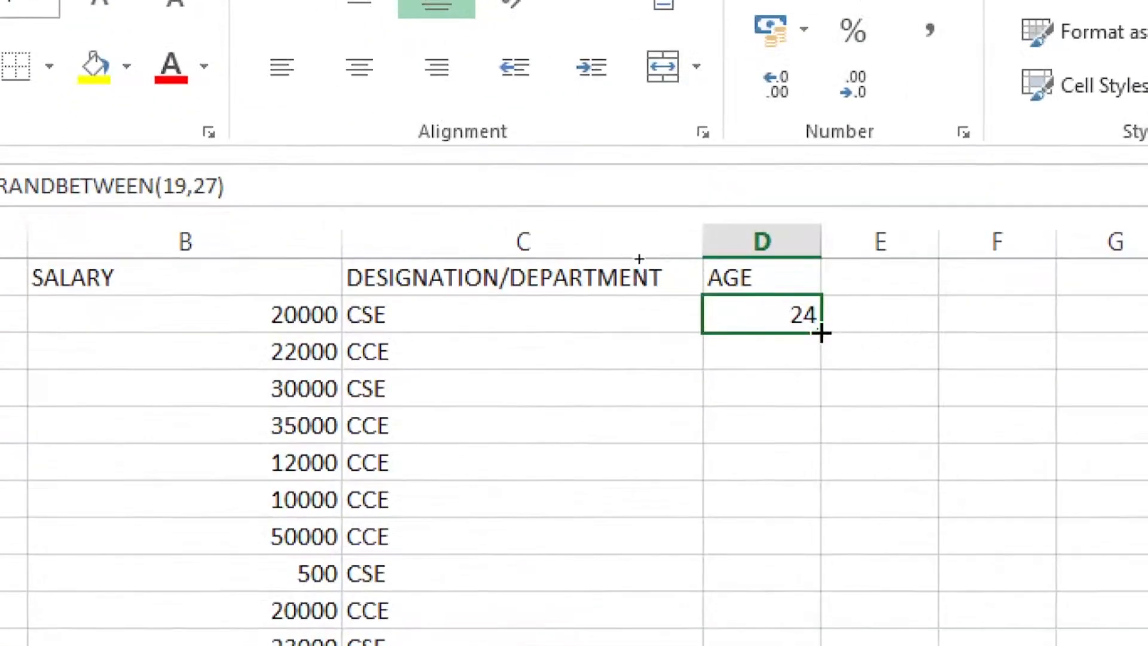
drag(820, 333, 815, 548)
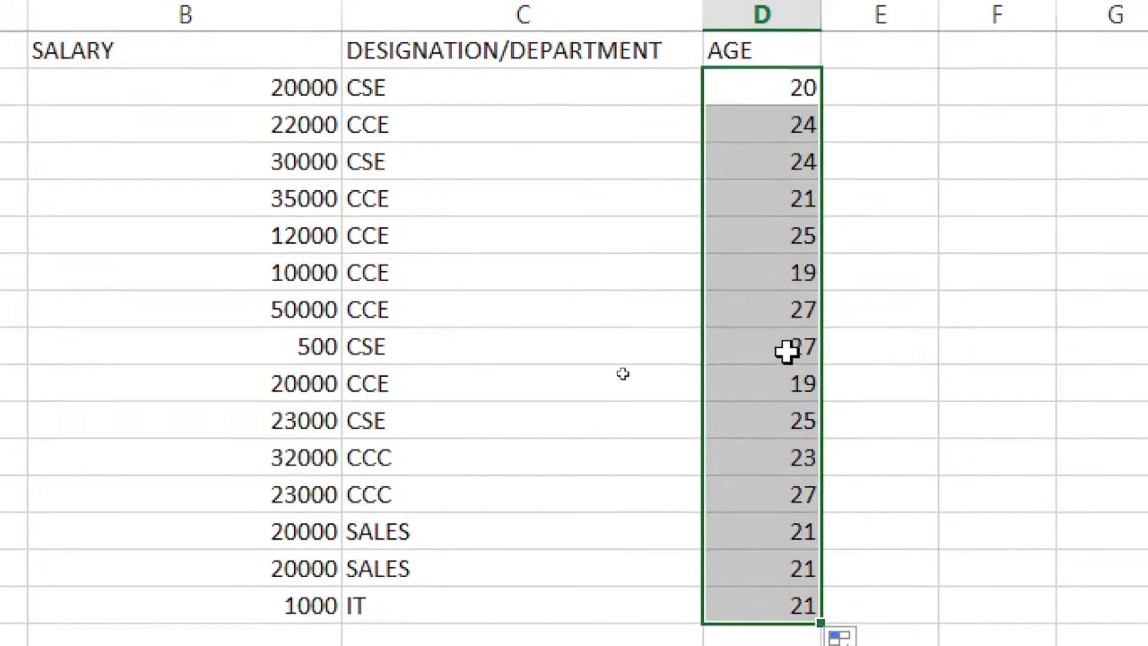
Widen column E and enter IF as its header in E1.
click(876, 50)
drag(933, 16, 1046, 21)
drag(991, 84, 994, 83)
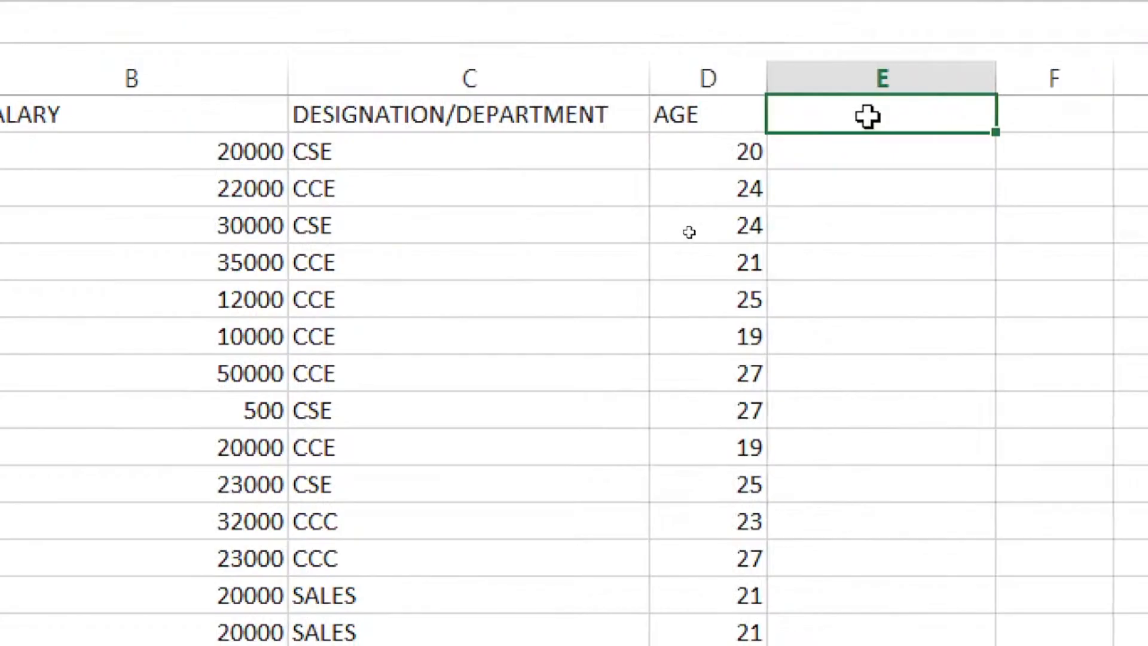
text(IF)
key(Tab)
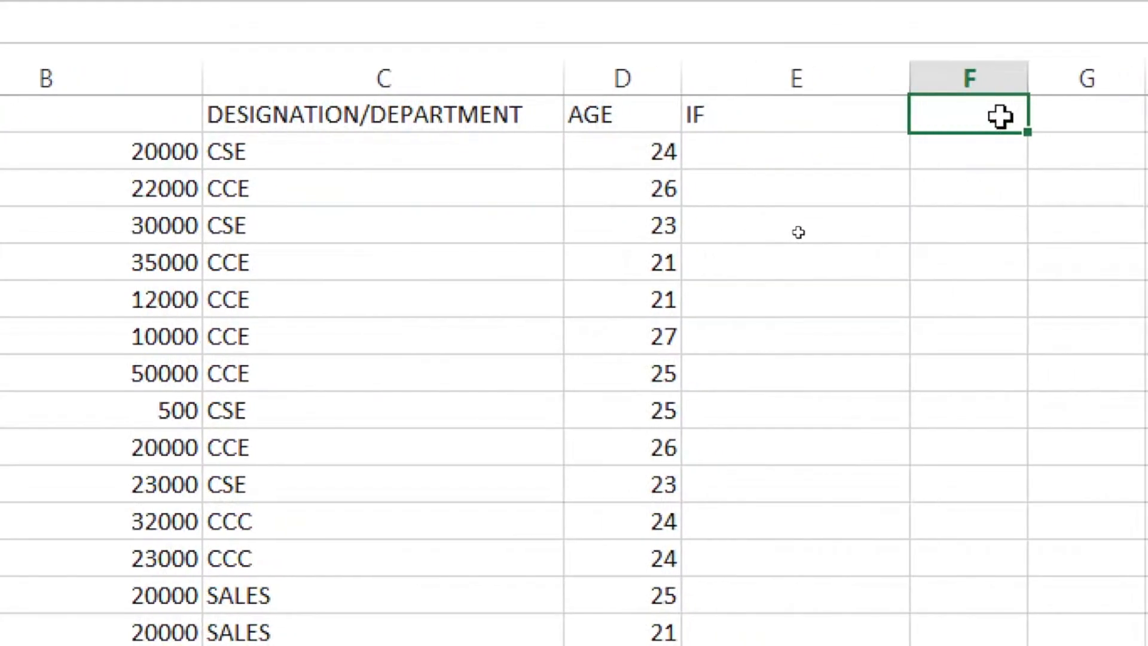
Enter the headers OR in F1 and AND in G1.
text(Or)
key(BackSpace)
text(R)
key(Tab)
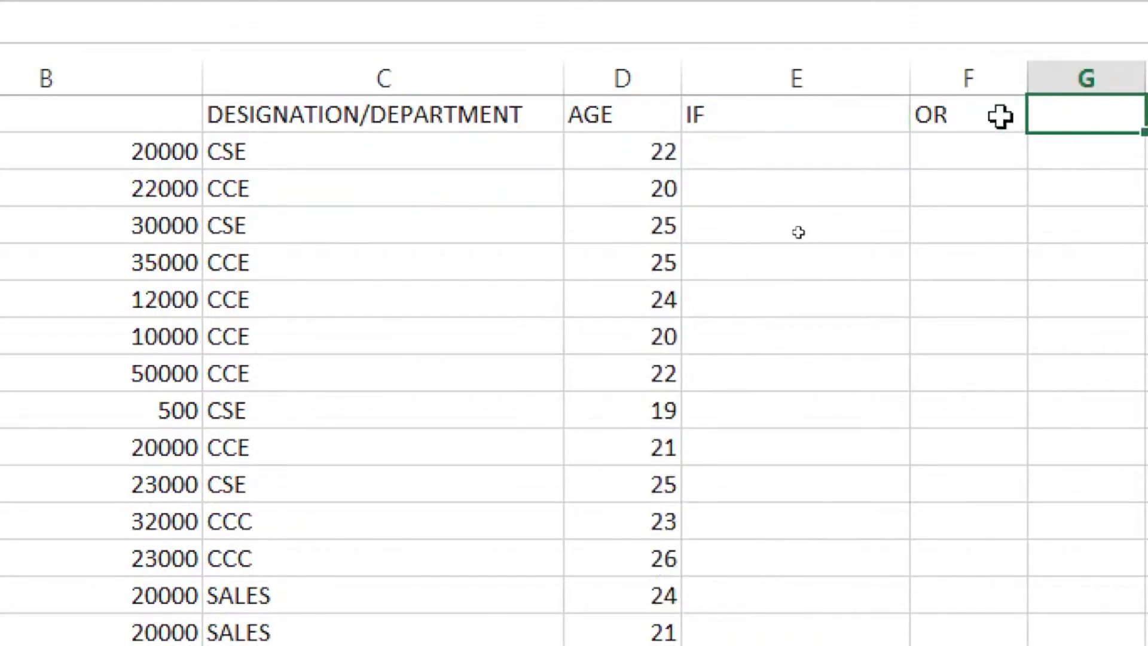
text(AND)
key(Return)
Set the header in F1 to AND and the header in G1 to OR.
click(950, 112)
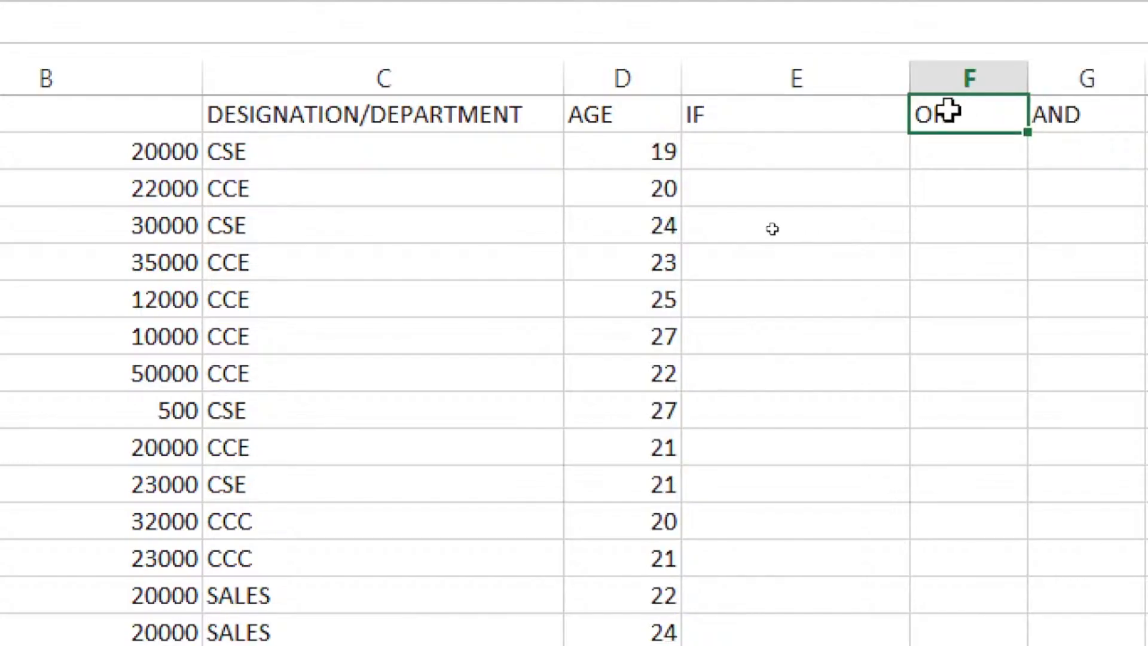
text(AND)
key(Tab)
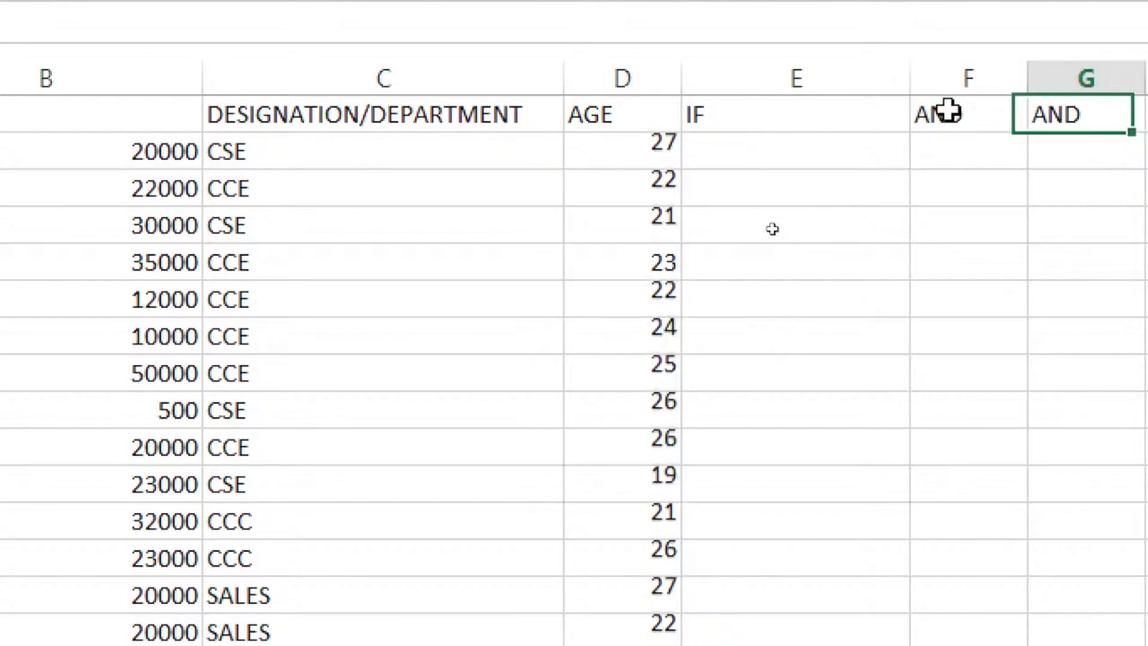
text(OR)
key(Return)
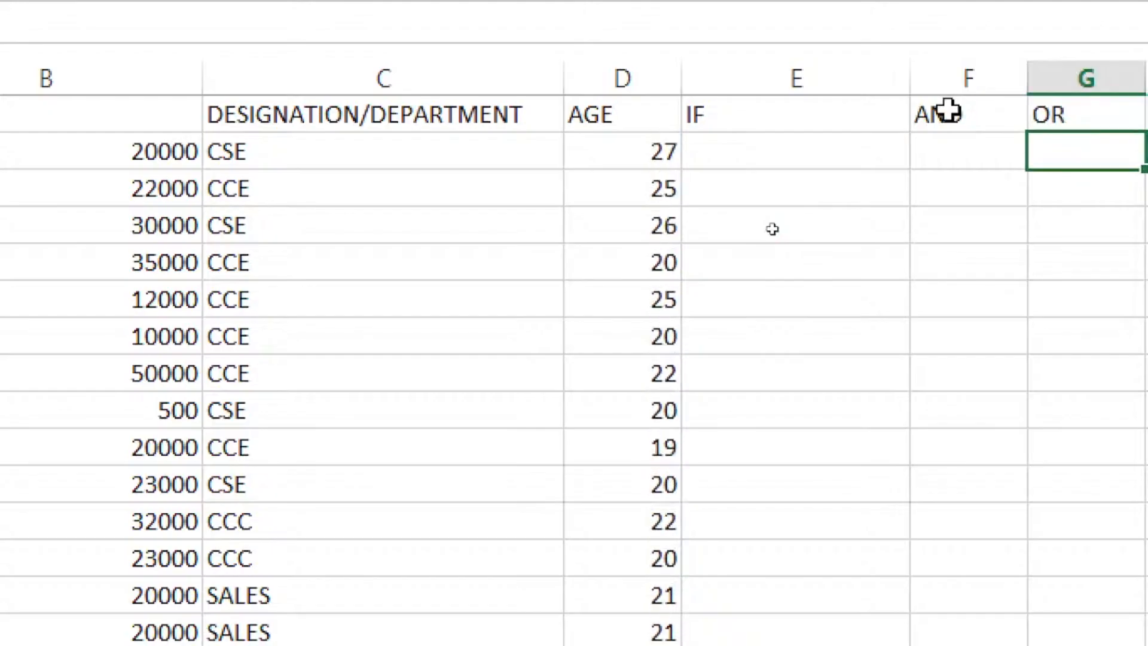
Start a formula in E2 that tests whether age D2 is greater than 25, with "Senior" as the result text.
click(839, 169)
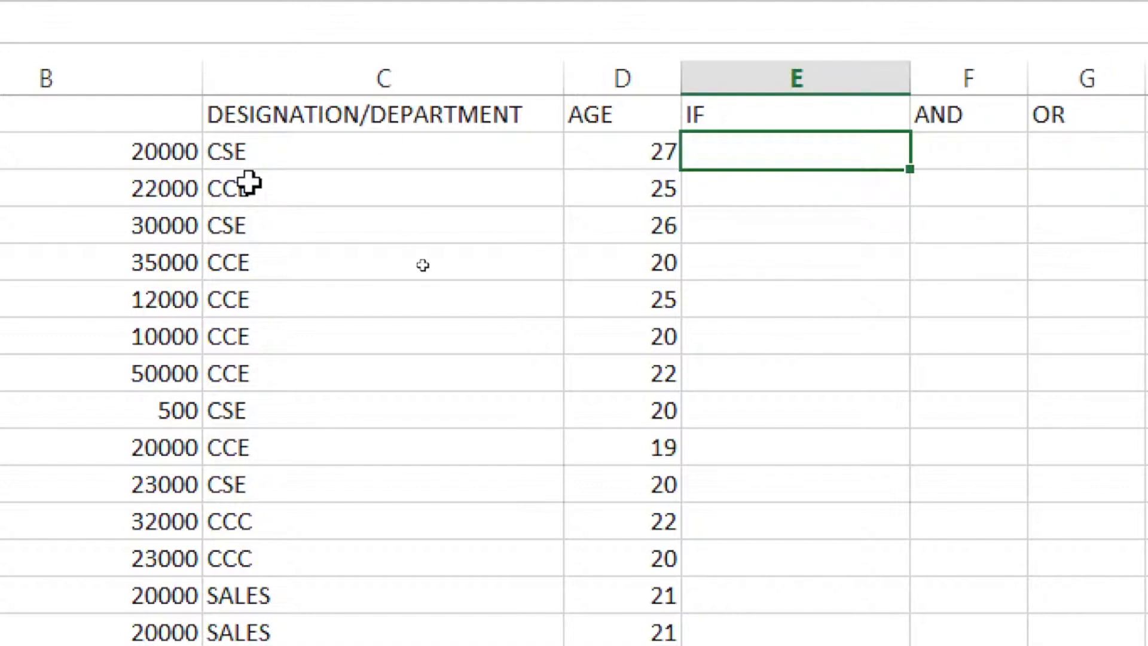
text(=)
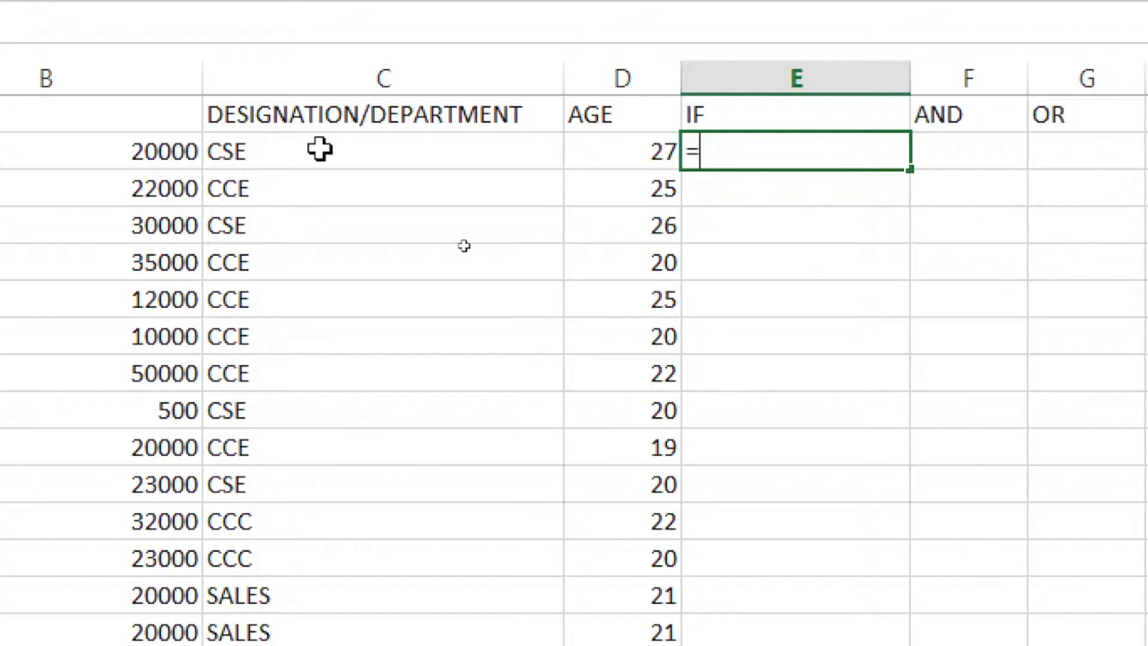
click(612, 155)
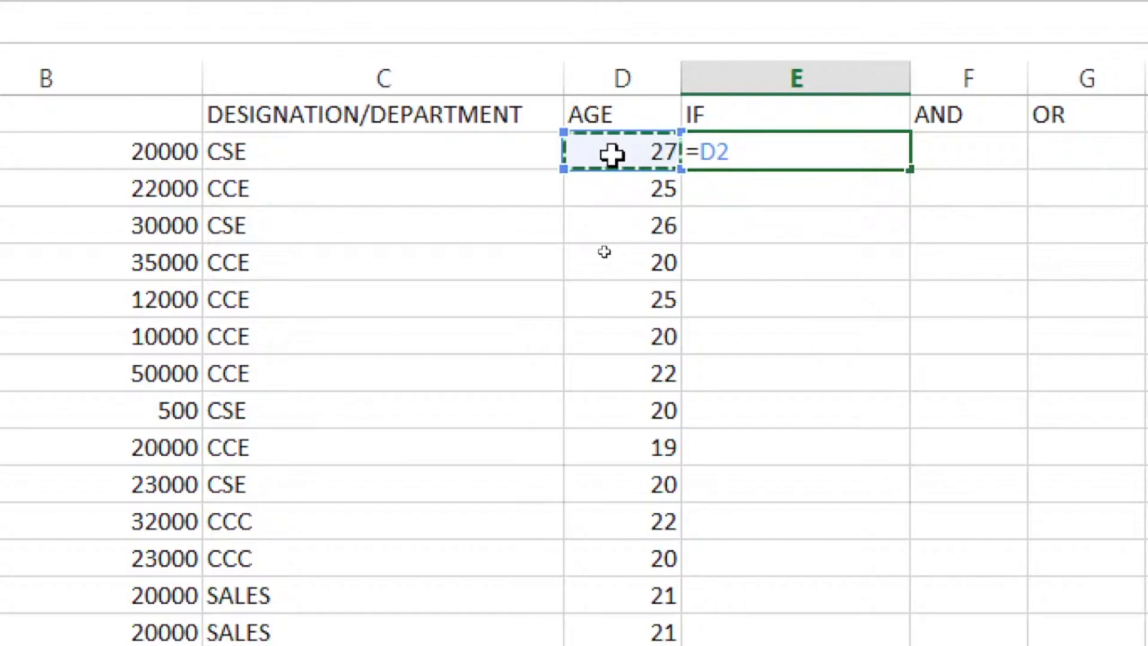
text(>)
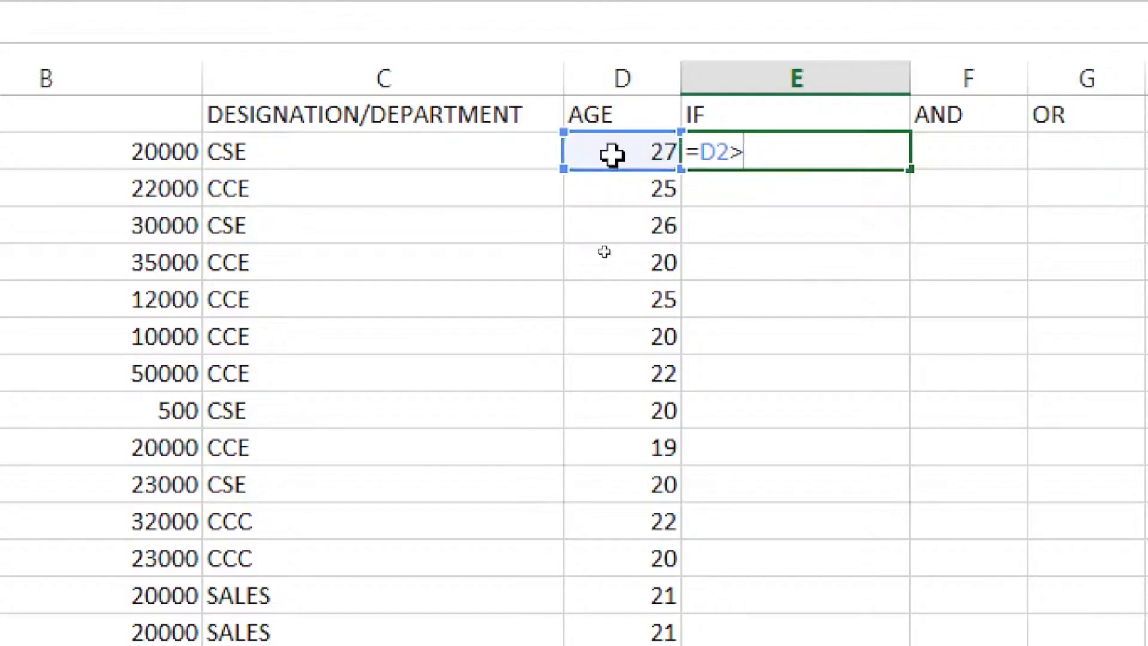
text(25,")
text(ju)
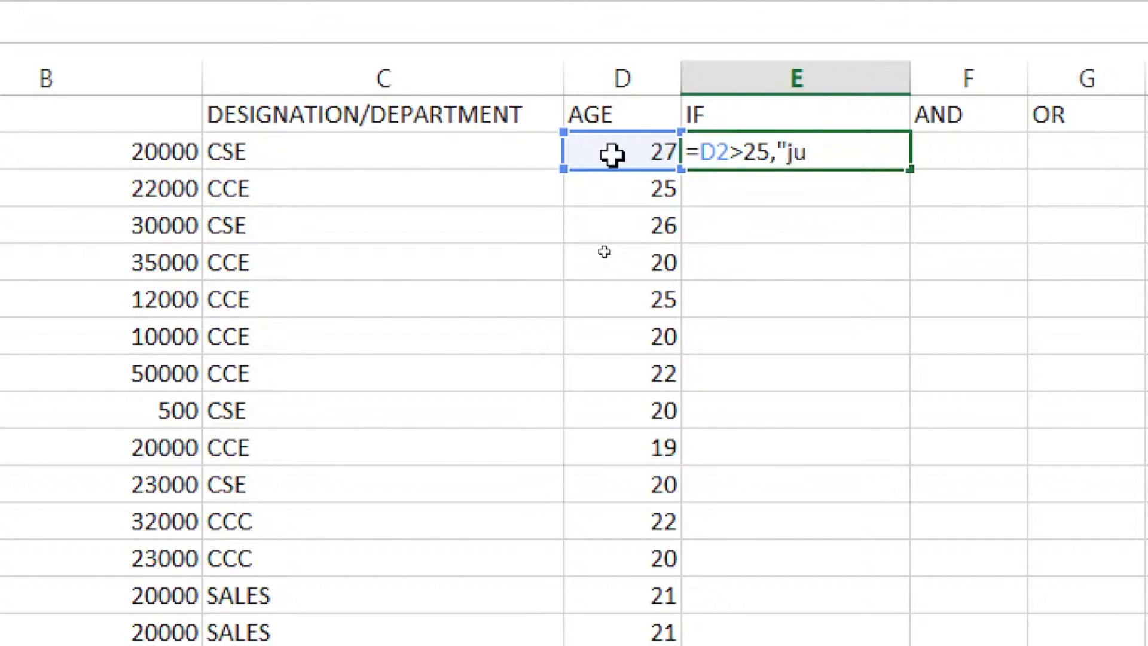
key(BackSpace)
key(BackSpace)
text(Senior")
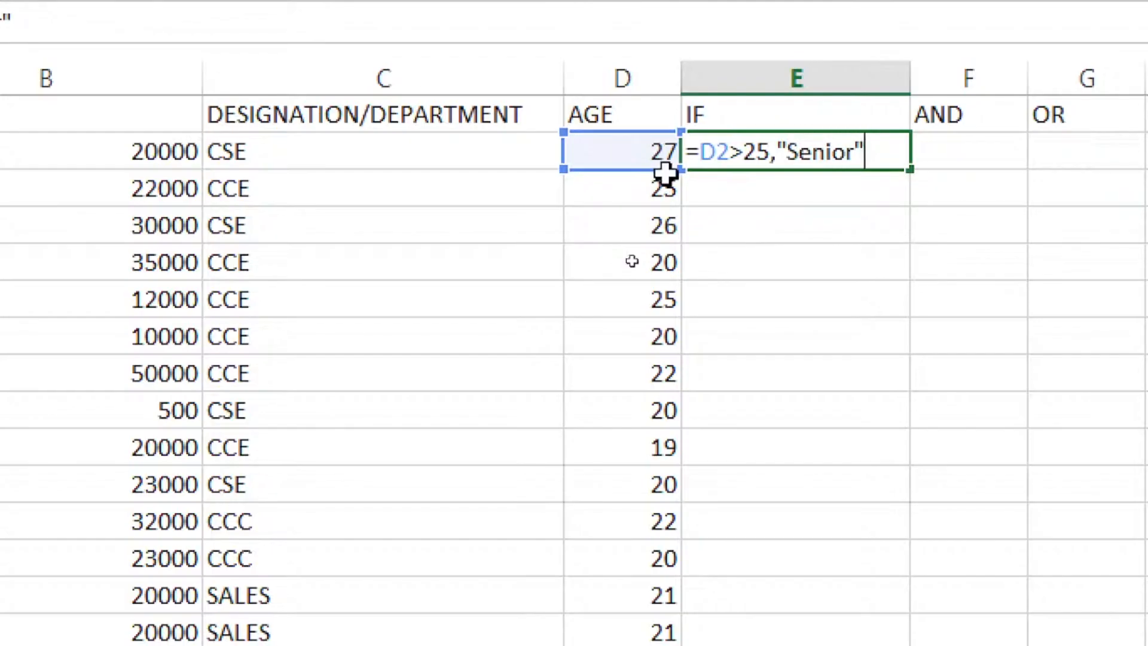
Wrap the condition and result text in E2 in an IF function, giving =if(D2>25,"Senior").
click(701, 154)
text(if)
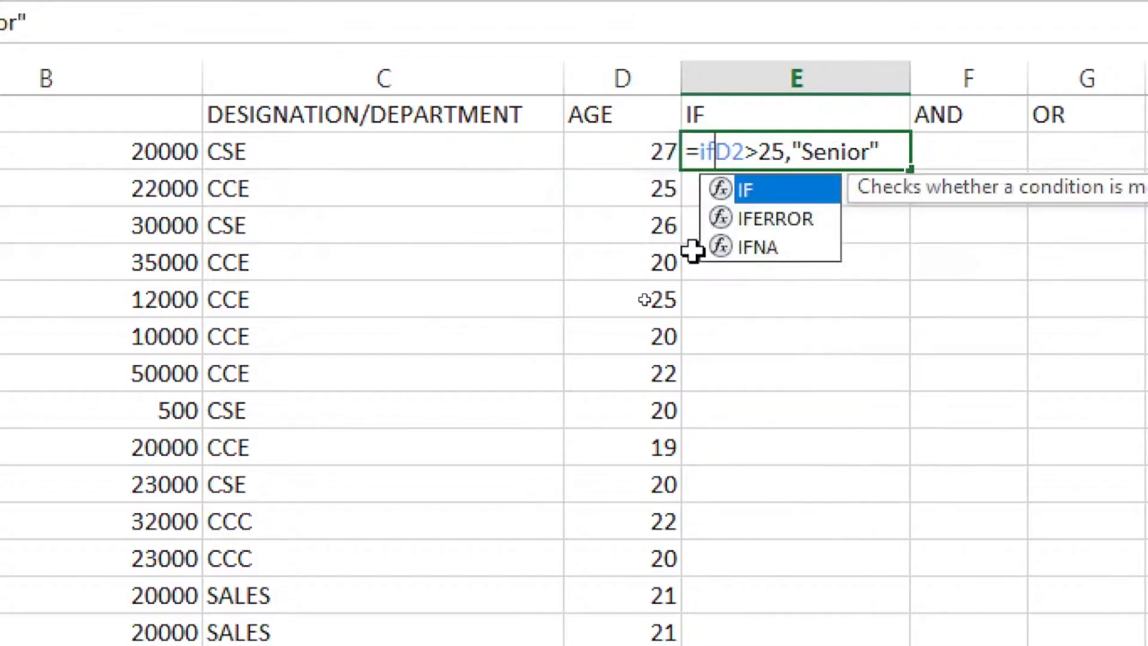
text(()
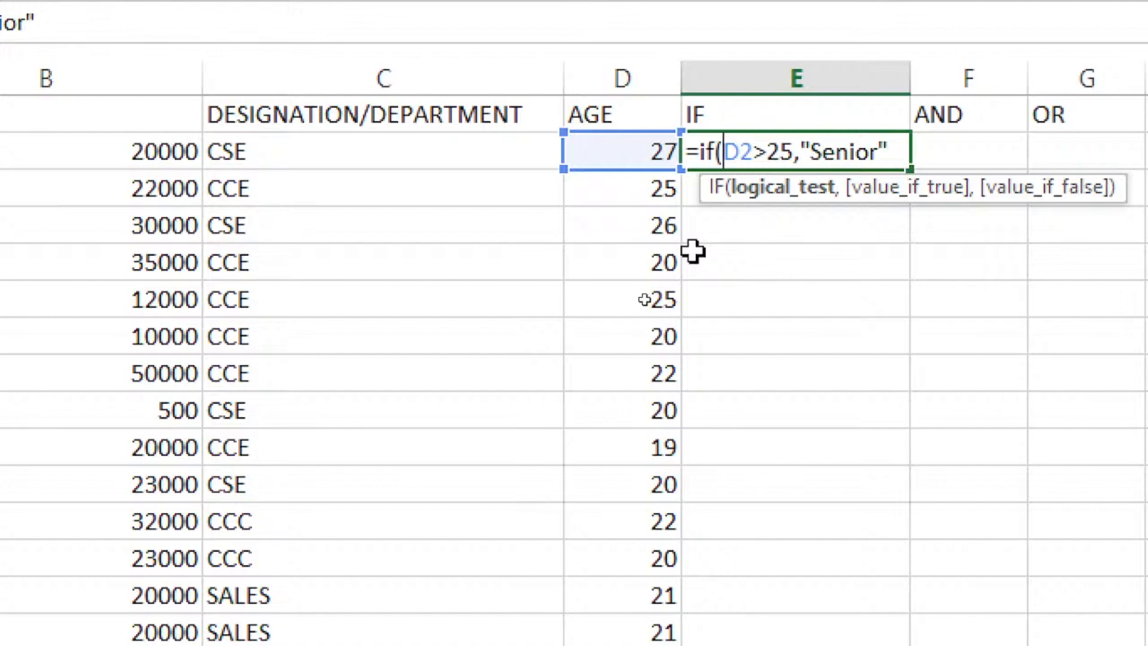
key(Right)
key(Right)
key(Right)
key(Right)
key(Right)
key(Right)
key(Right)
key(Right)
key(Right)
key(Right)
key(Right)
key(Right)
key(Right)
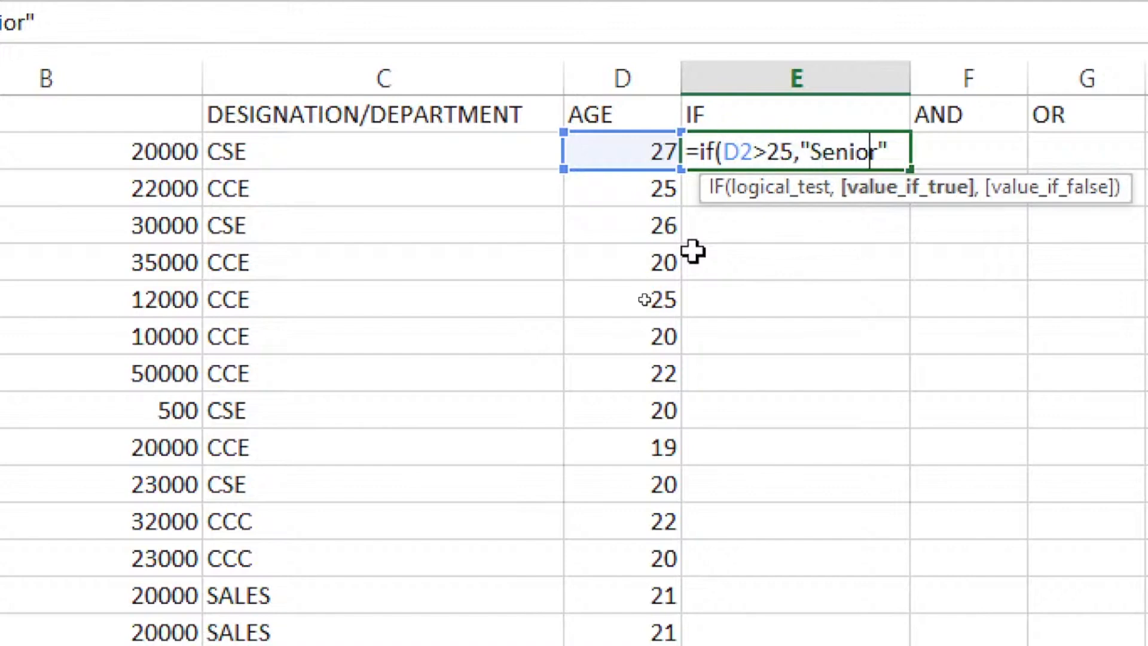
text())
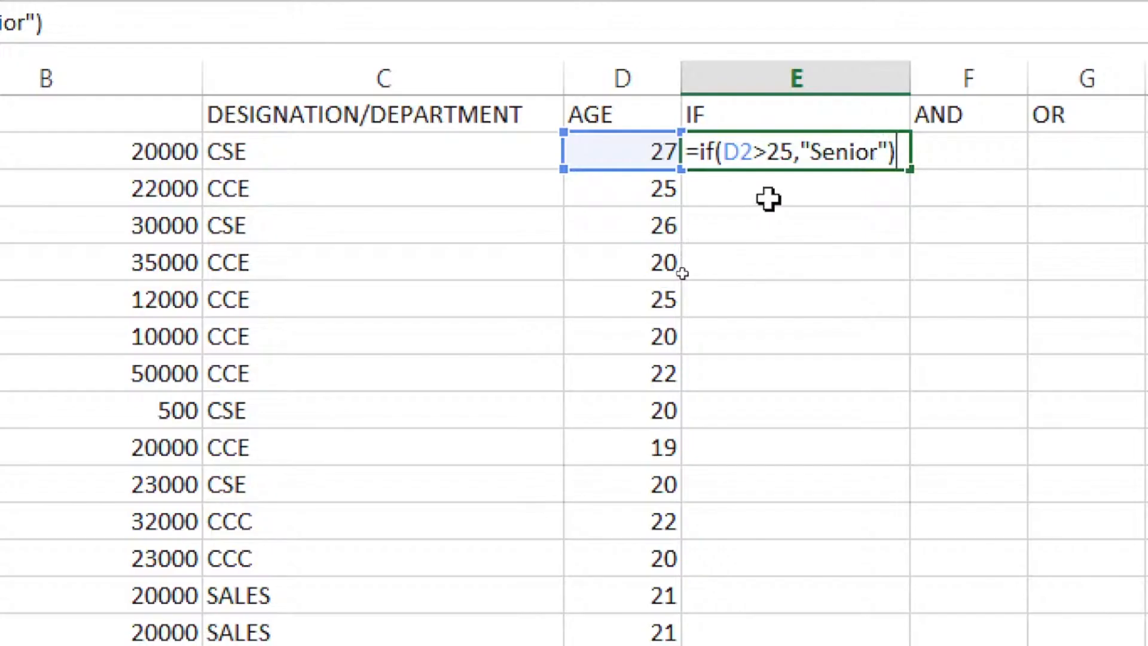
Add an empty text "" as the value if false in E2's IF formula, and fill it down column E for the remaining employees.
key(Left)
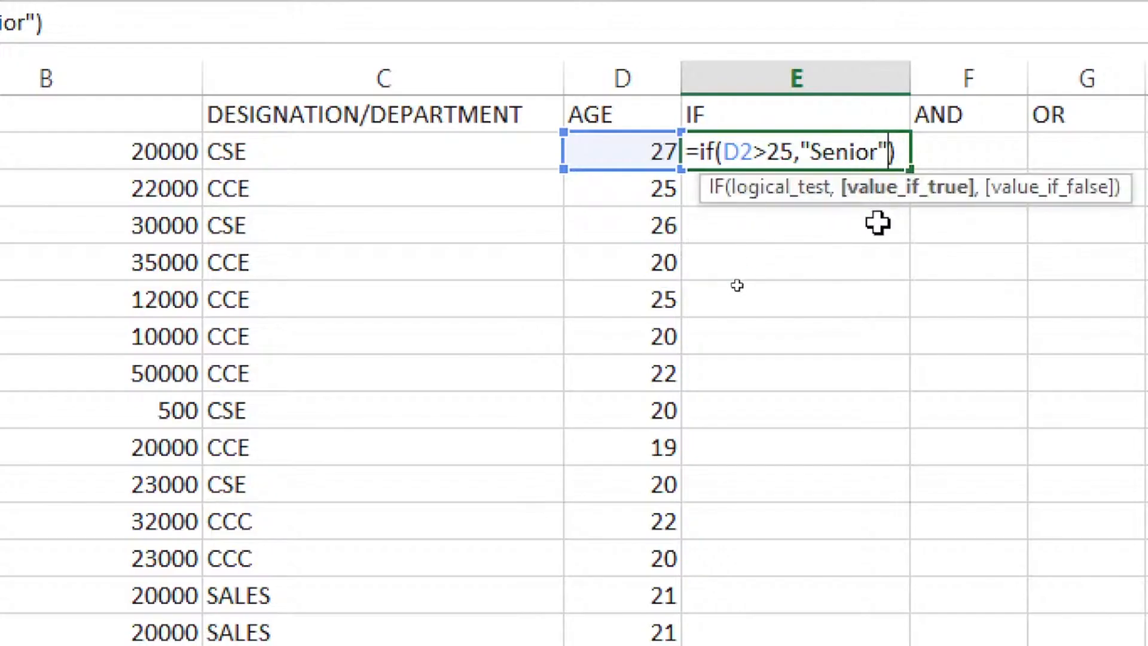
text(,)
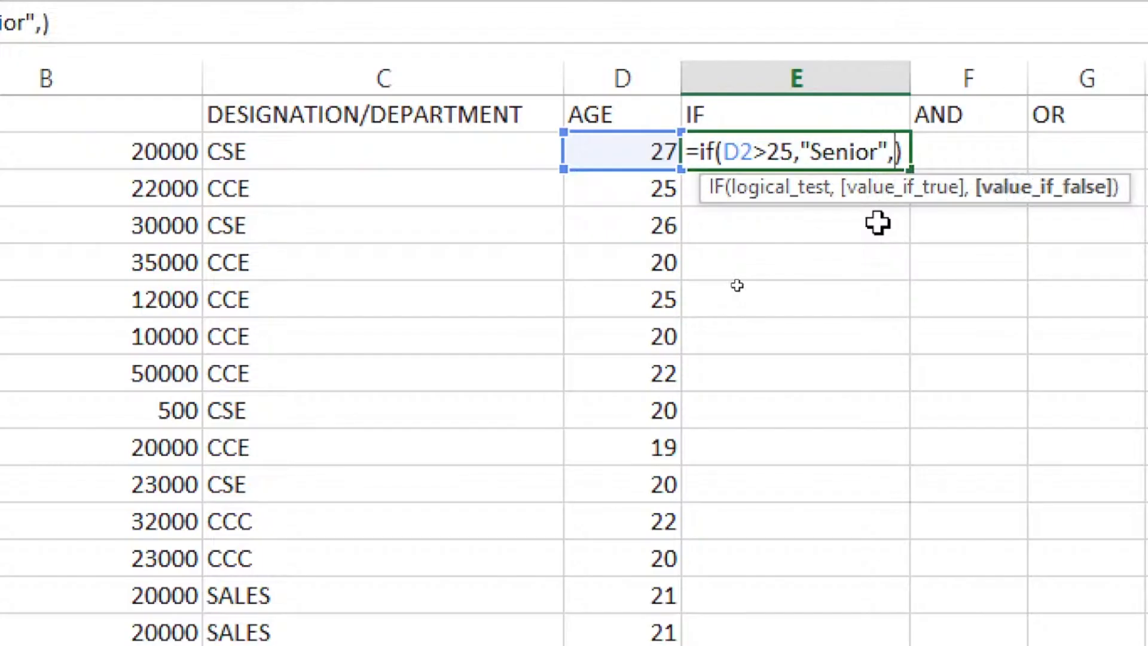
text("")
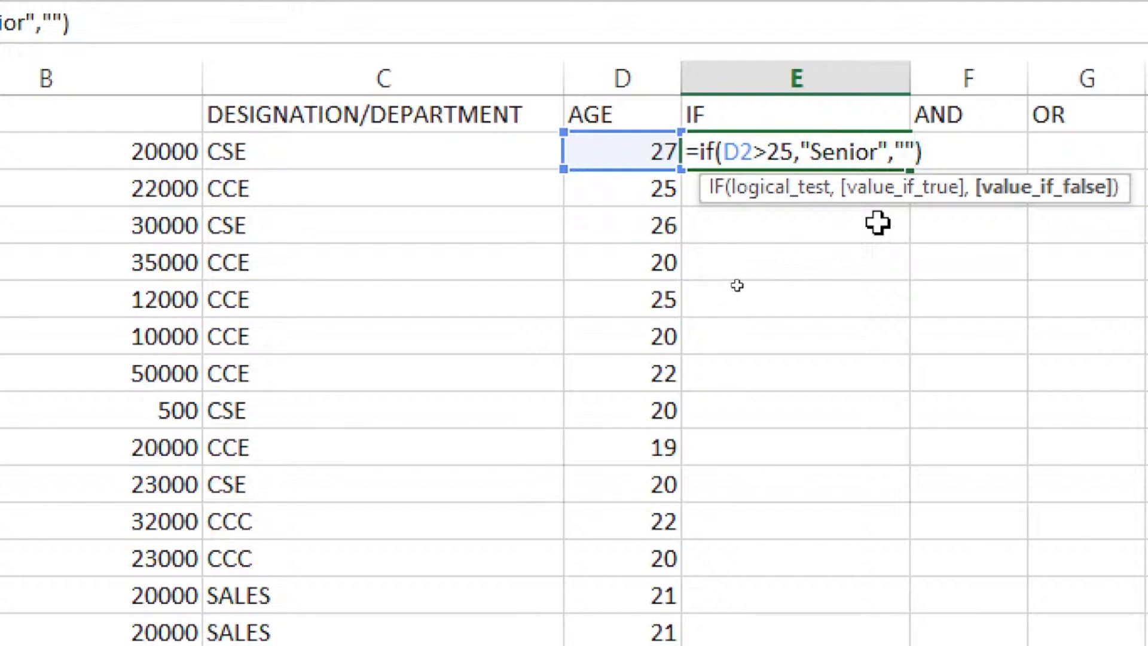
key(ctrl+Return)
click(864, 150)
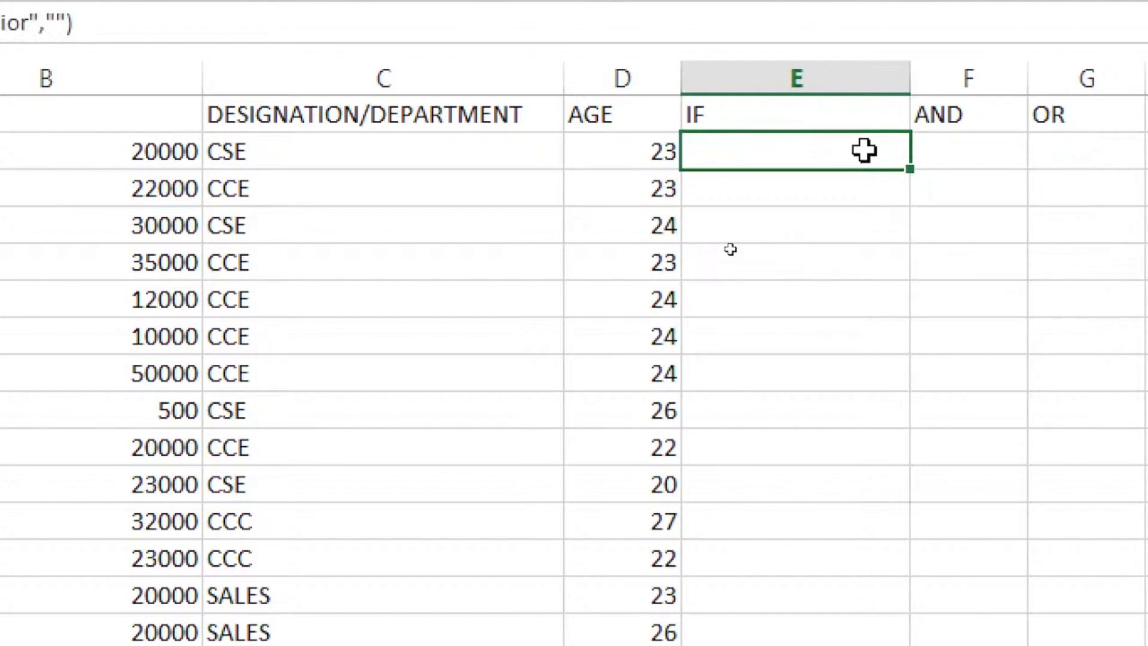
drag(914, 192, 915, 564)
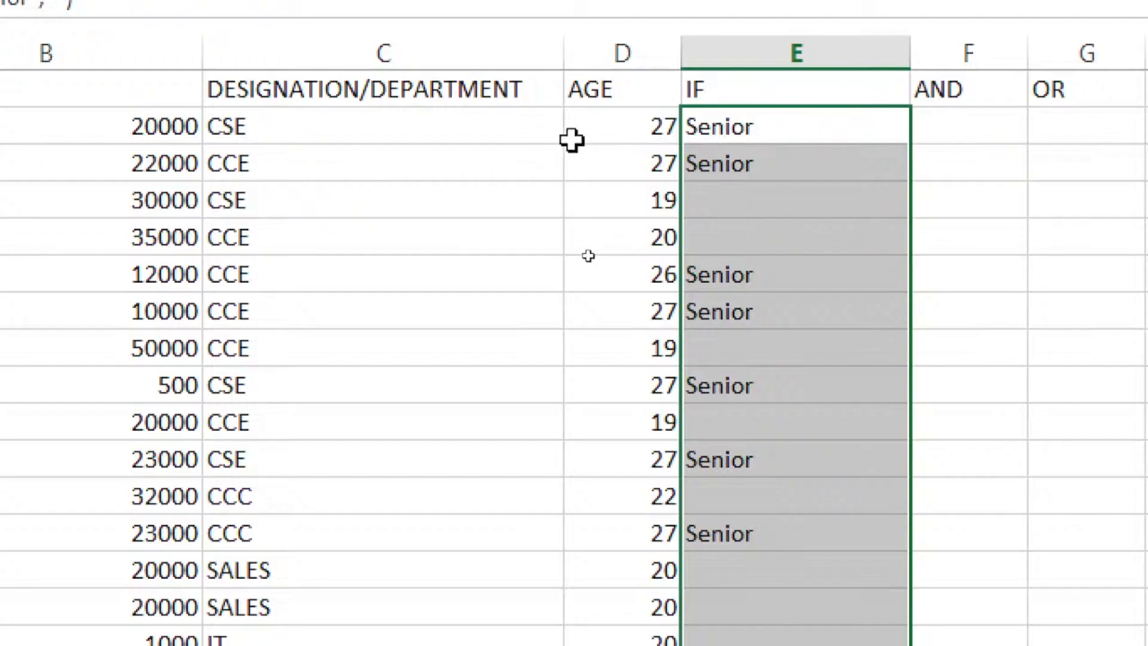
Change the condition in E2's IF formula to test whether salary B2 is less than 25, giving B2<25.
click(595, 133)
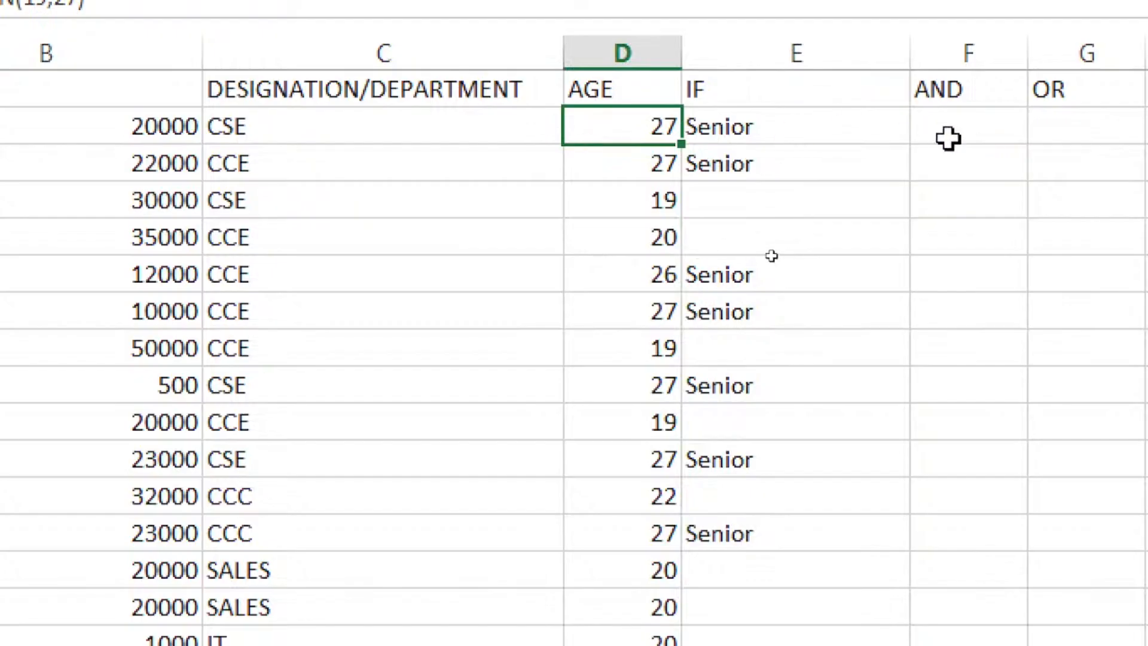
click(841, 123)
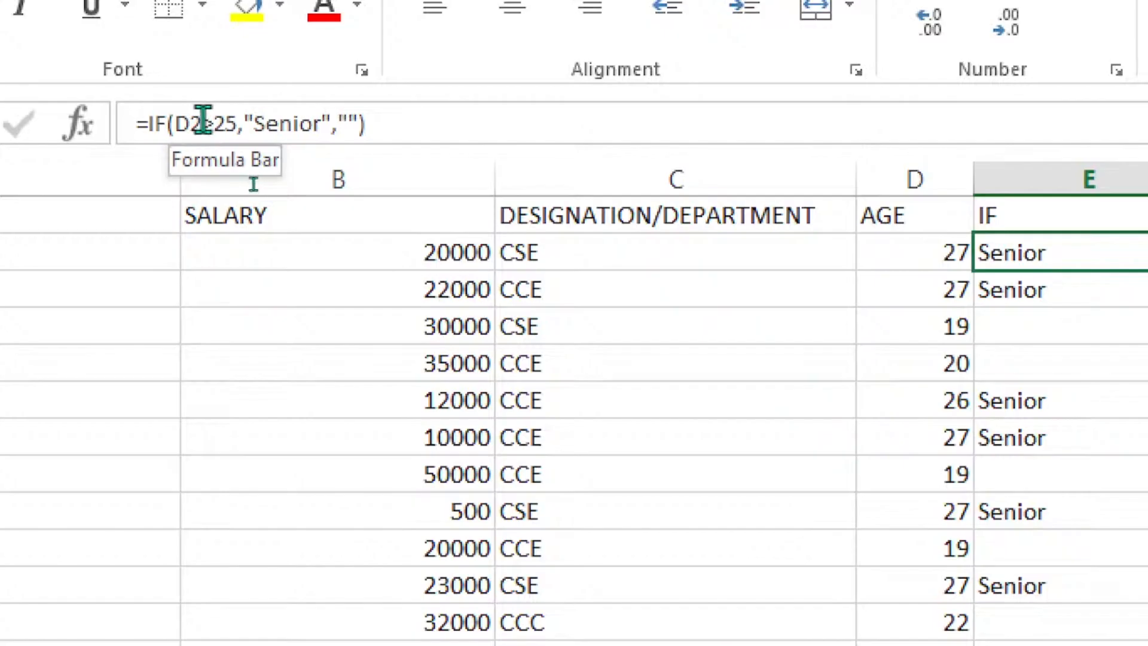
click(201, 123)
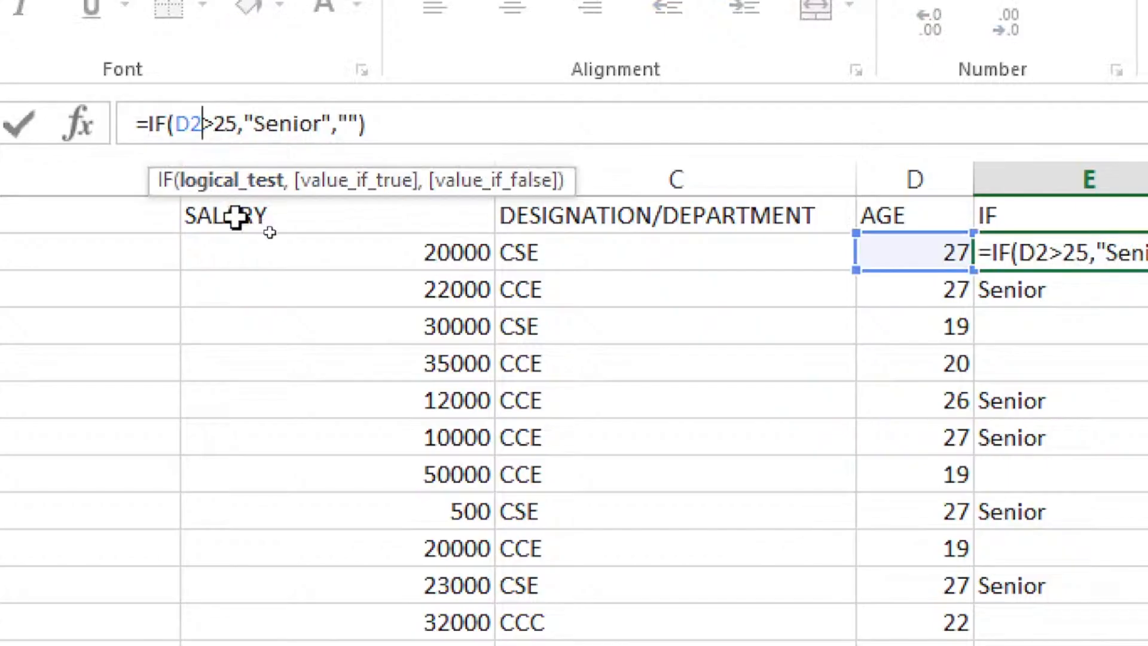
key(BackSpace)
key(BackSpace)
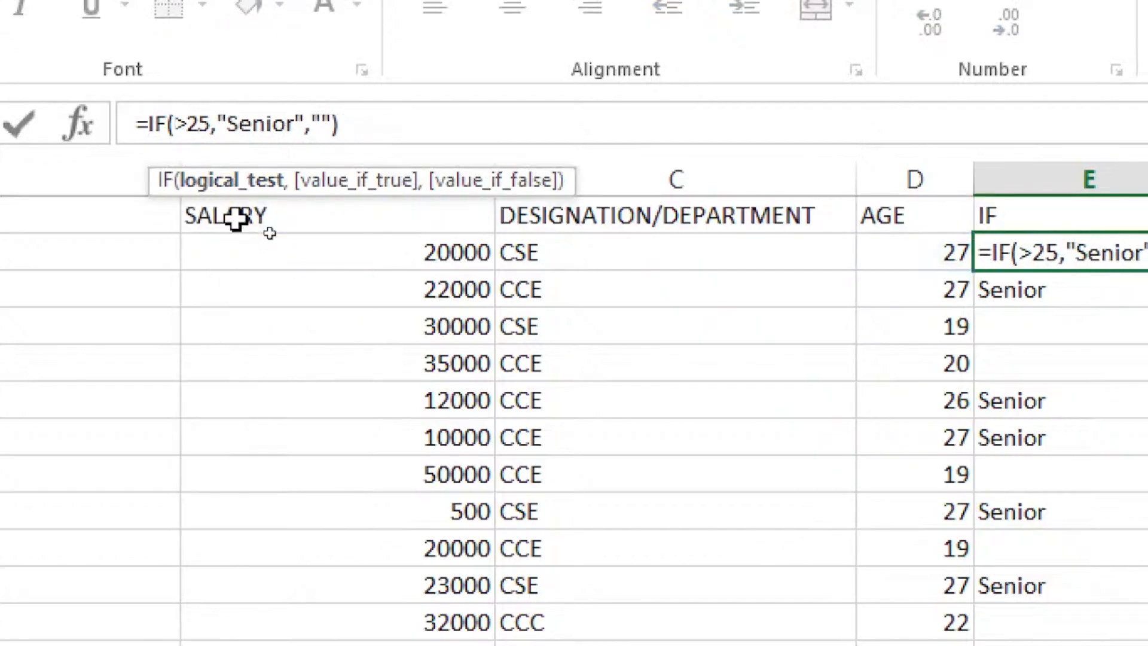
click(363, 248)
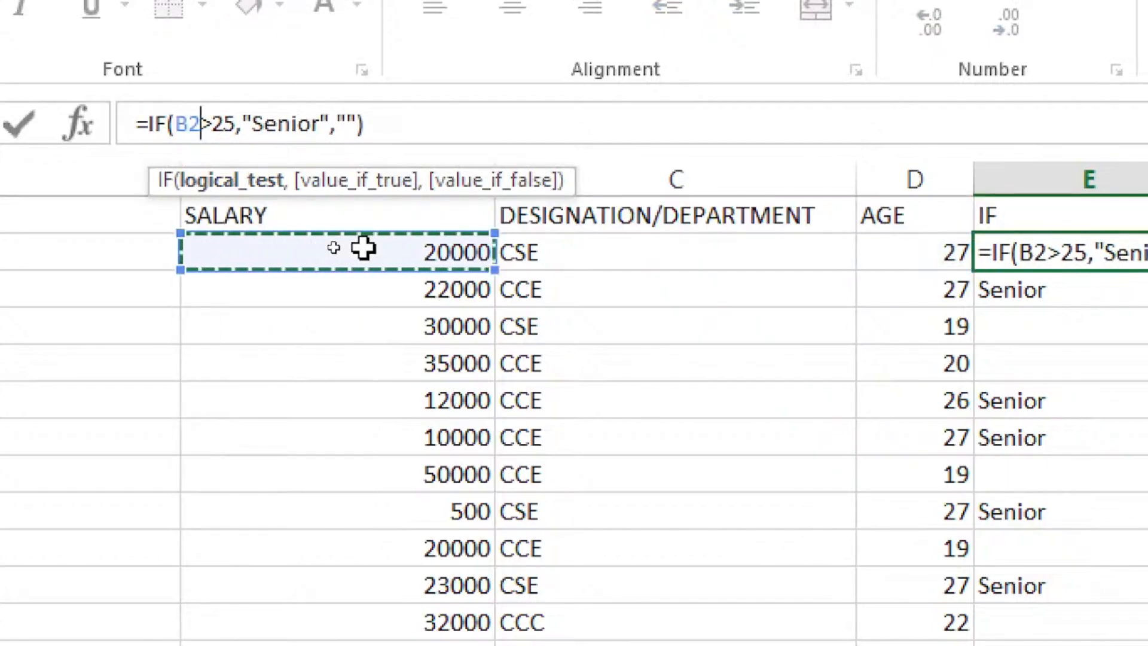
click(216, 123)
key(BackSpace)
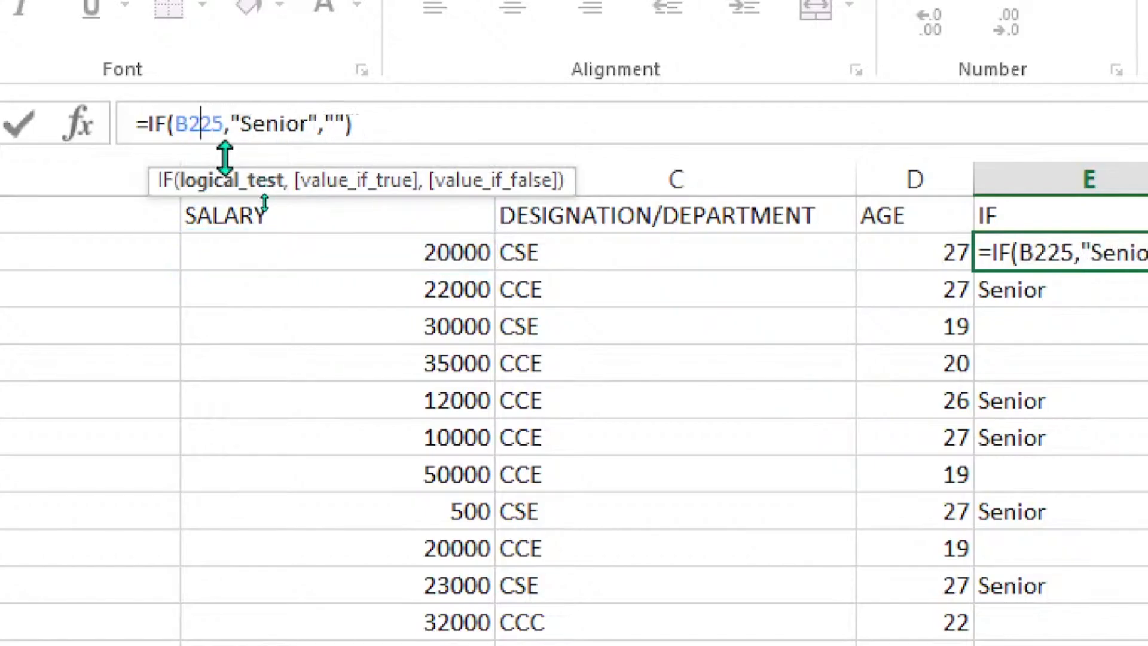
text(<)
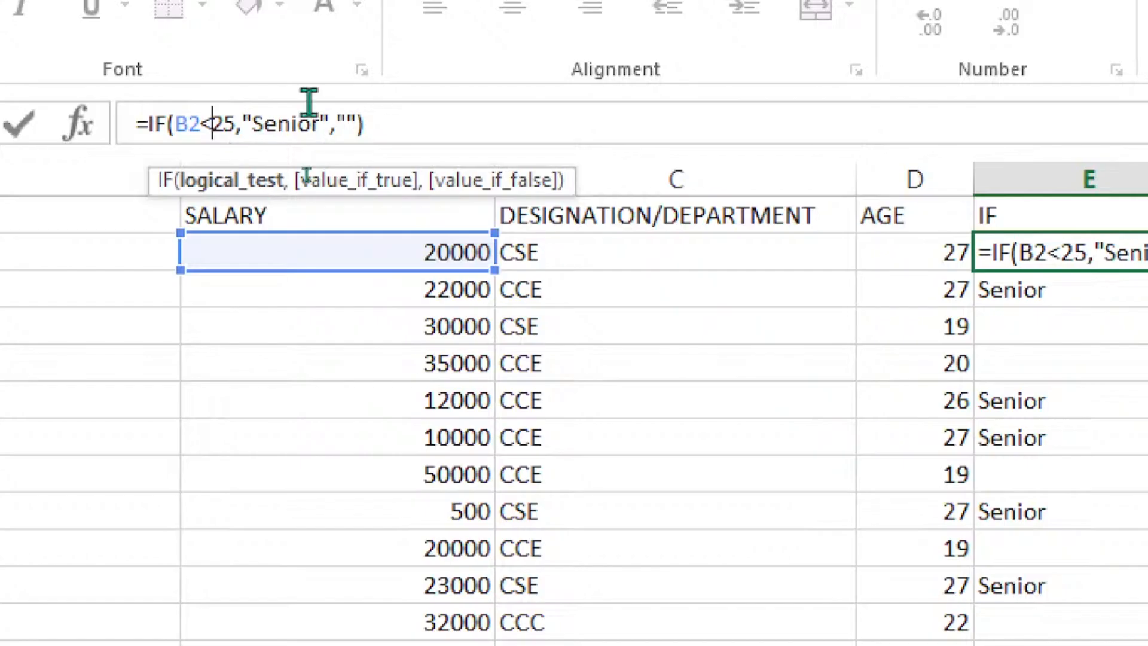
Replace the result text in E2's IF formula with "Fresher" and fill the formula down column E for the remaining employees.
click(319, 122)
key(BackSpace)
key(BackSpace)
key(BackSpace)
key(BackSpace)
key(BackSpace)
key(BackSpace)
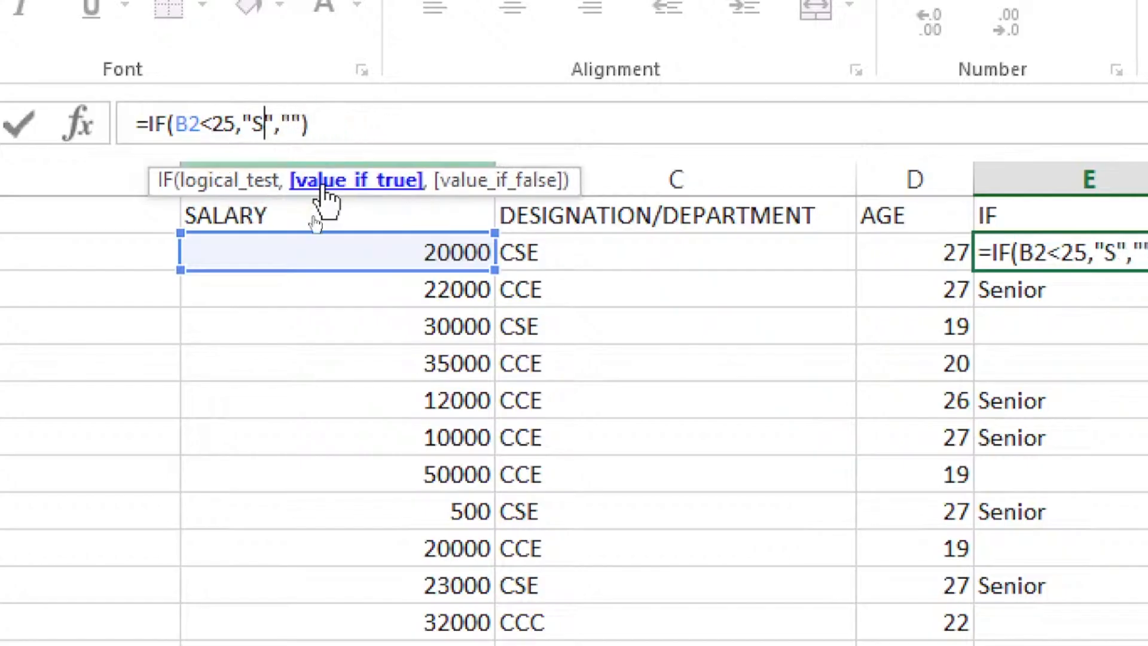
text(Fre)
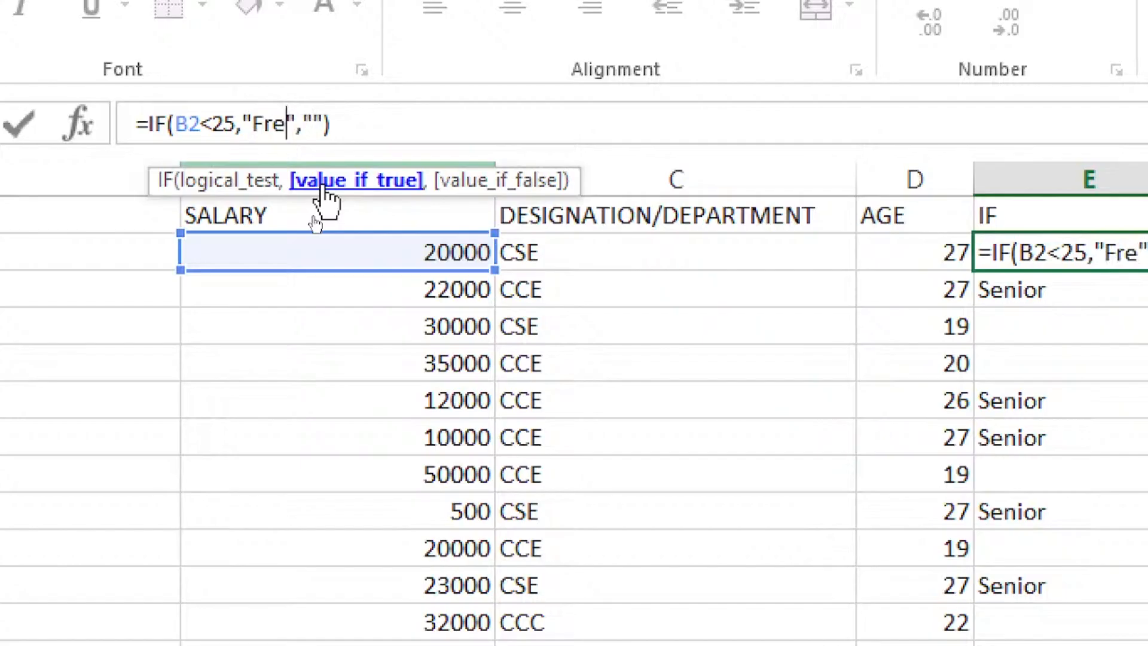
text(sher)
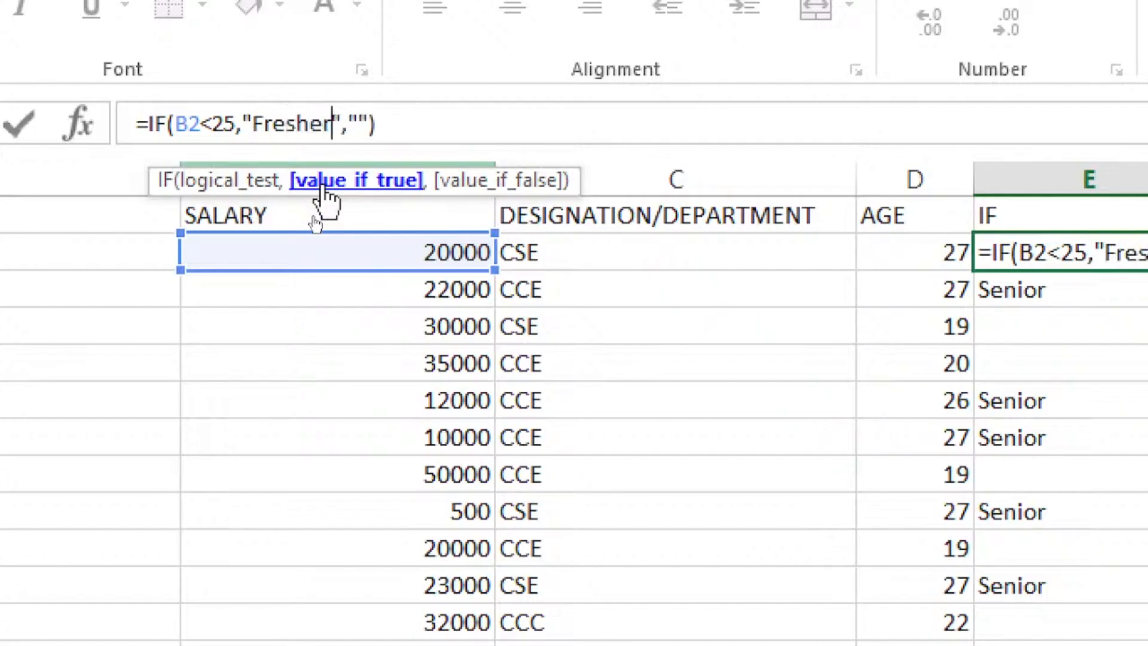
key(Return)
click(1101, 244)
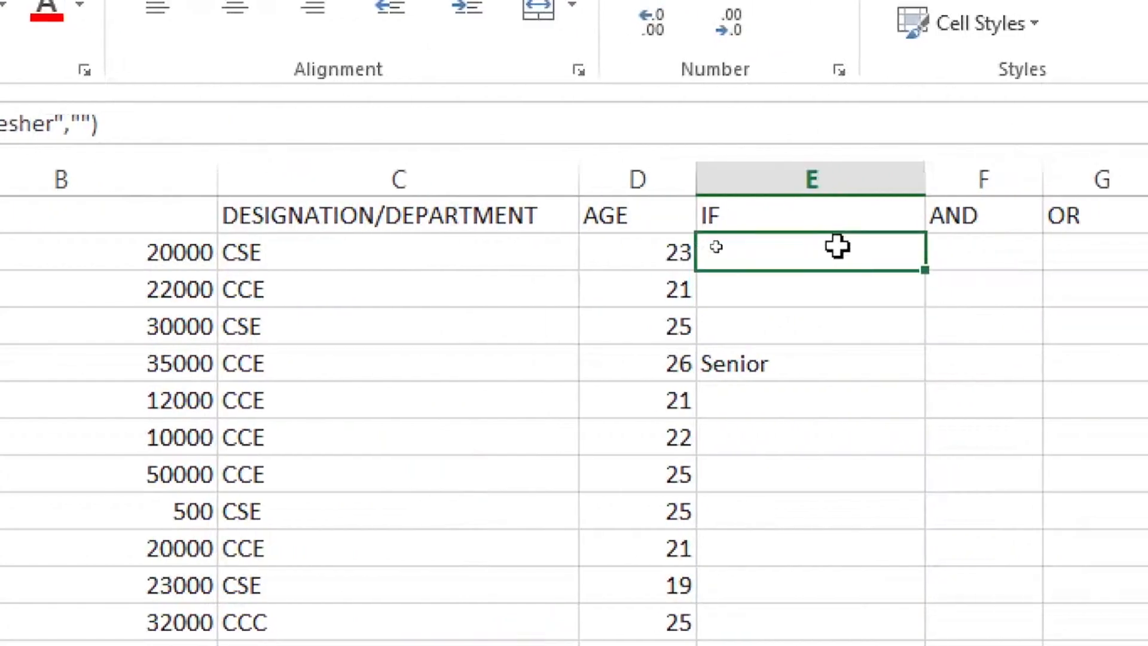
drag(923, 270, 895, 645)
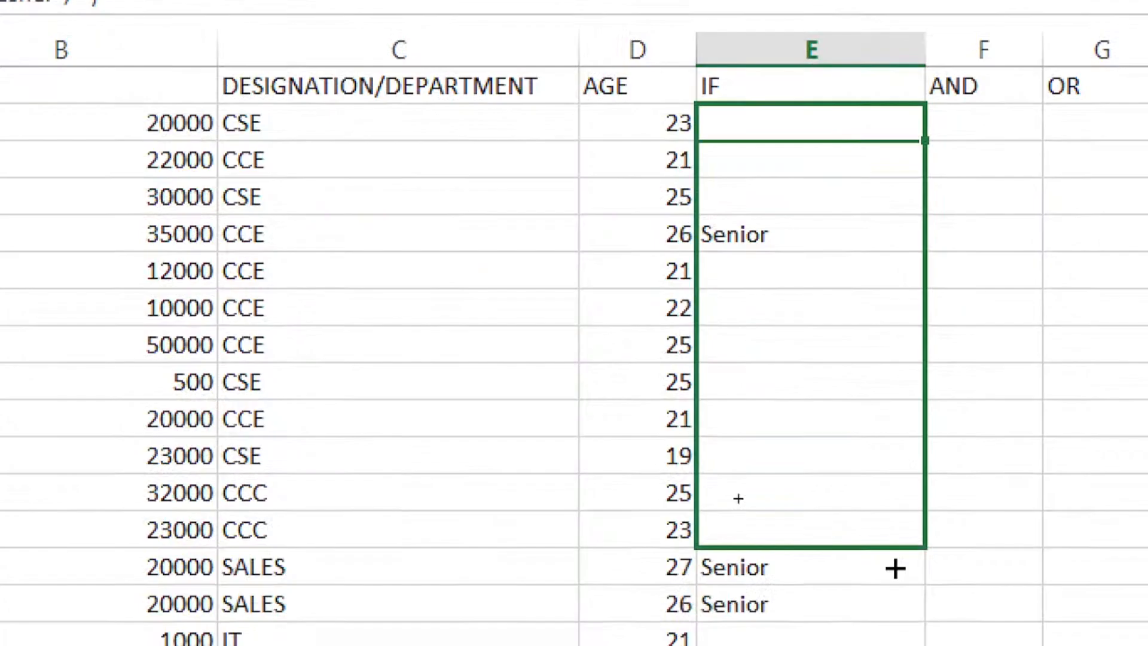
drag(895, 568, 895, 645)
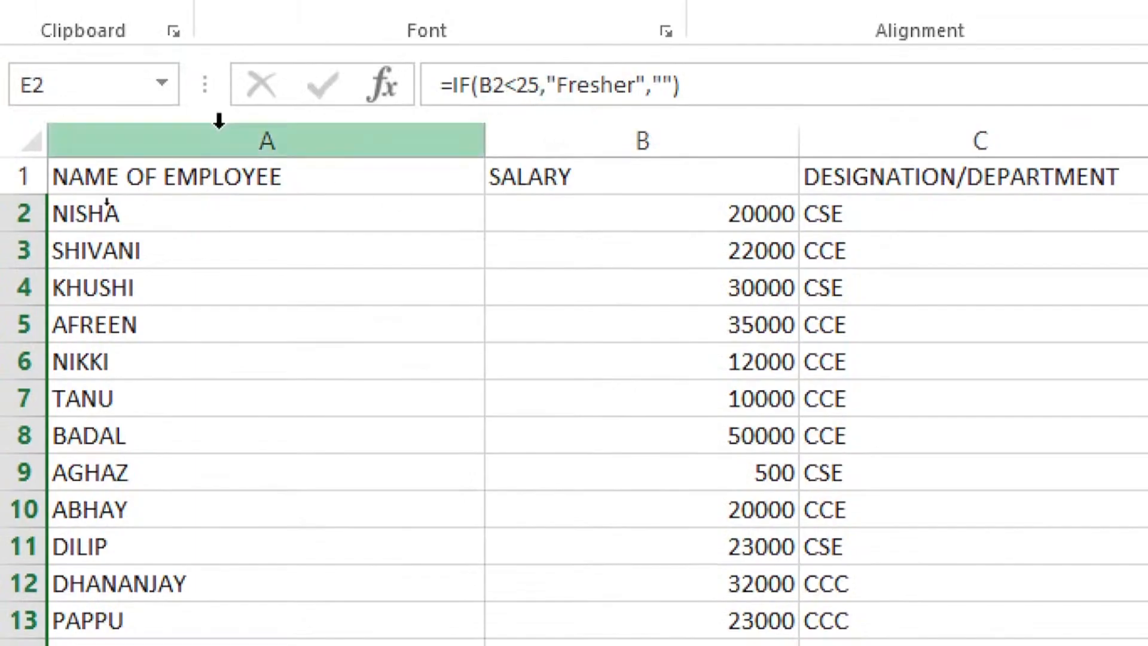
Set the salary threshold in E2's IF formula to 25000 and fill the formula down column E.
click(559, 217)
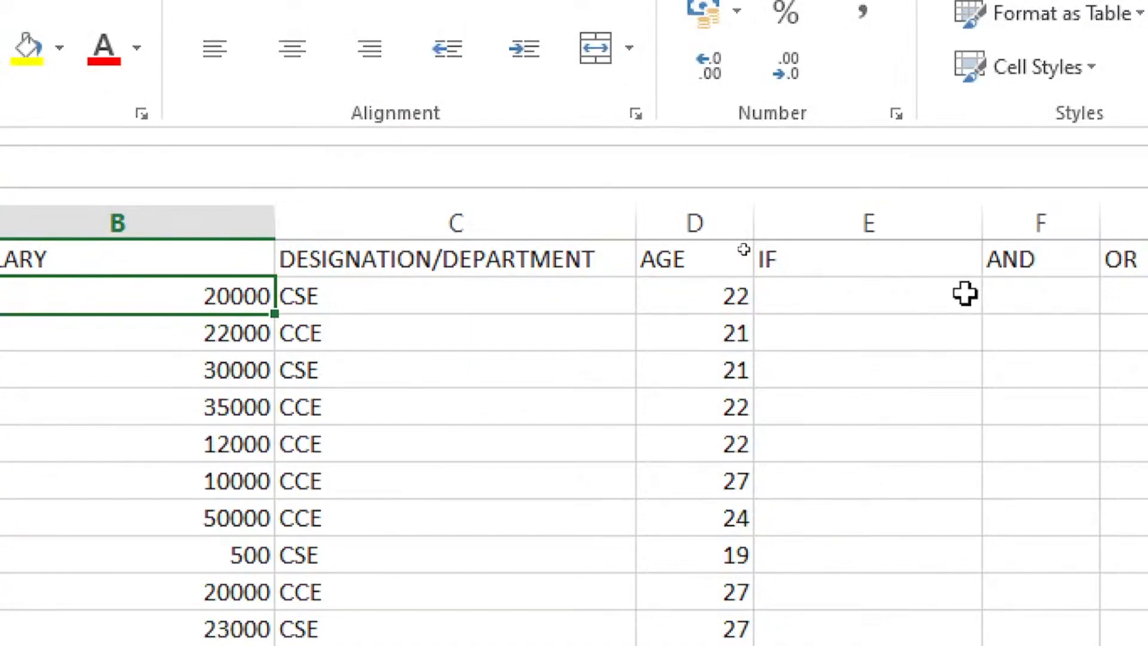
click(965, 293)
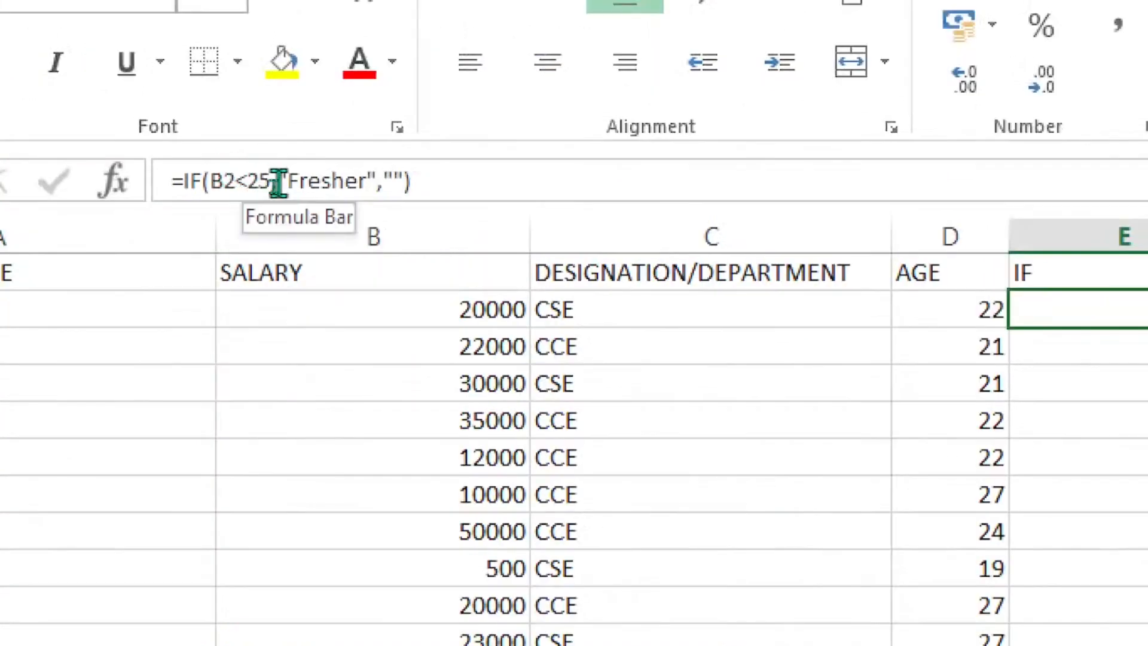
click(278, 182)
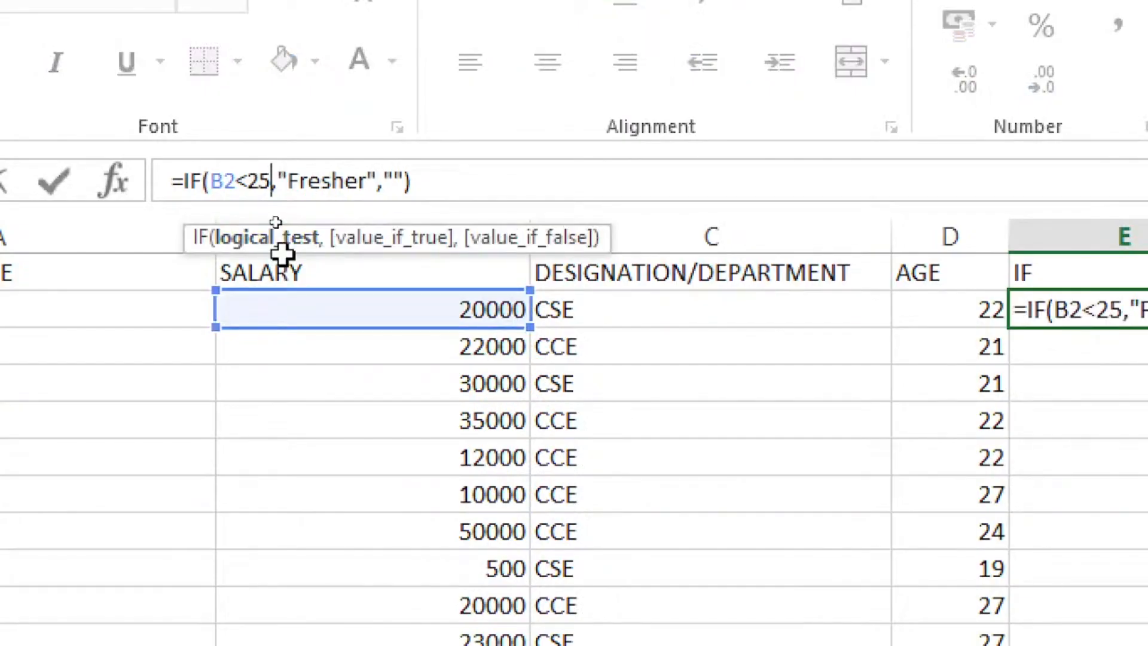
text(000)
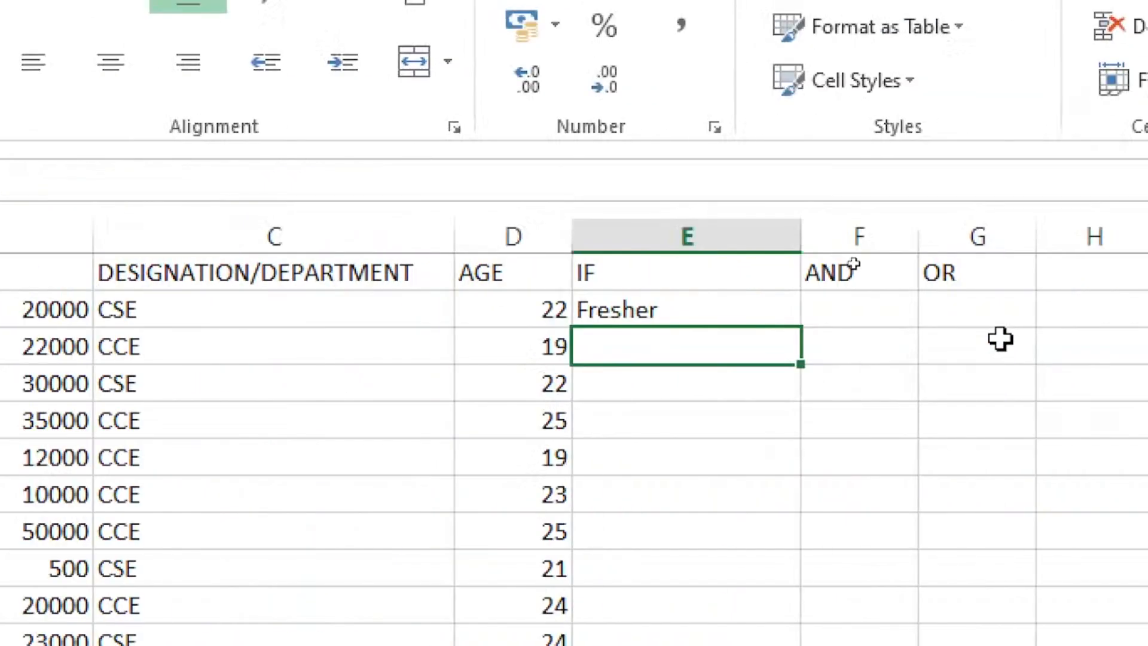
click(772, 315)
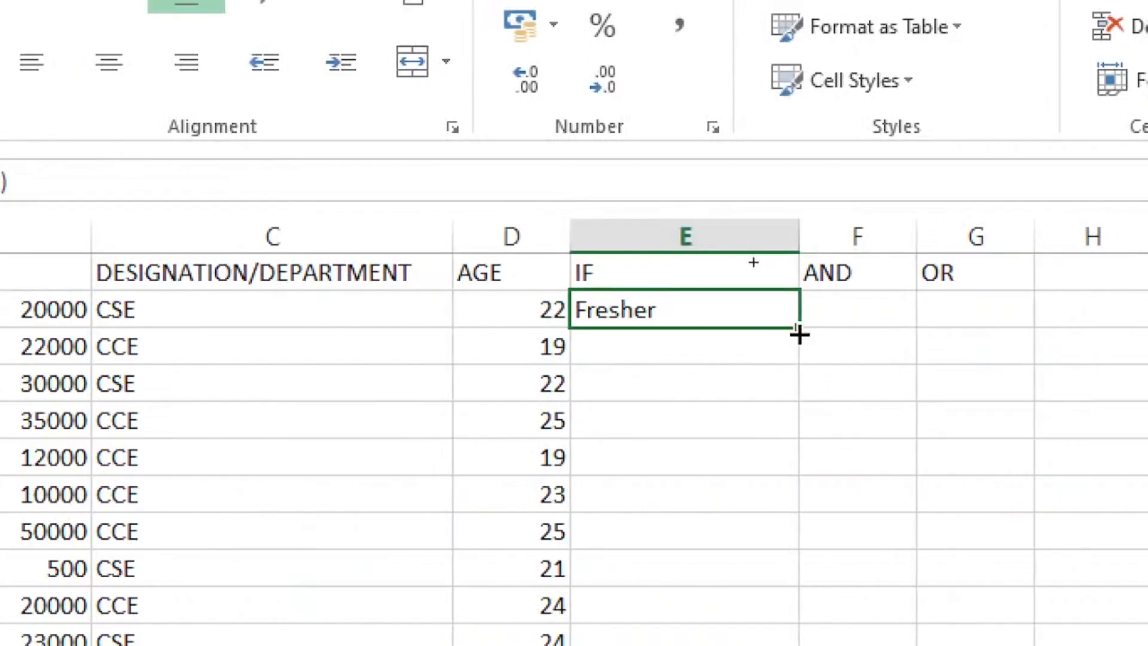
drag(799, 328, 778, 645)
drag(777, 568, 777, 565)
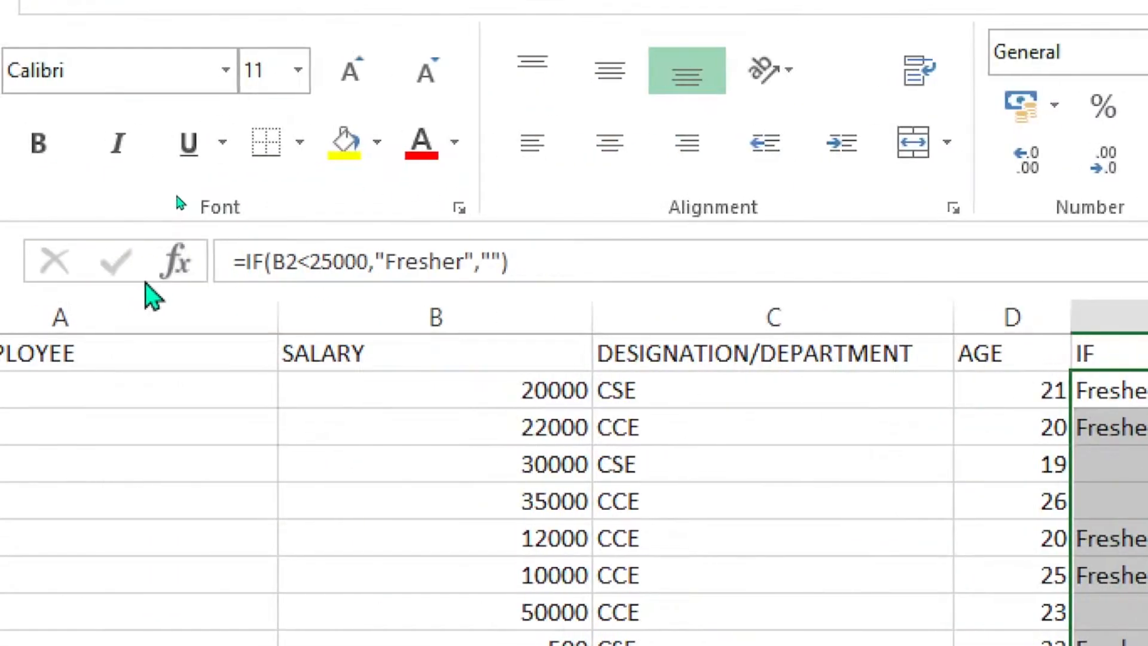
Replace the empty value if false in E2's formula with a nested IF testing whether salary B2 is greater than 25000.
click(507, 261)
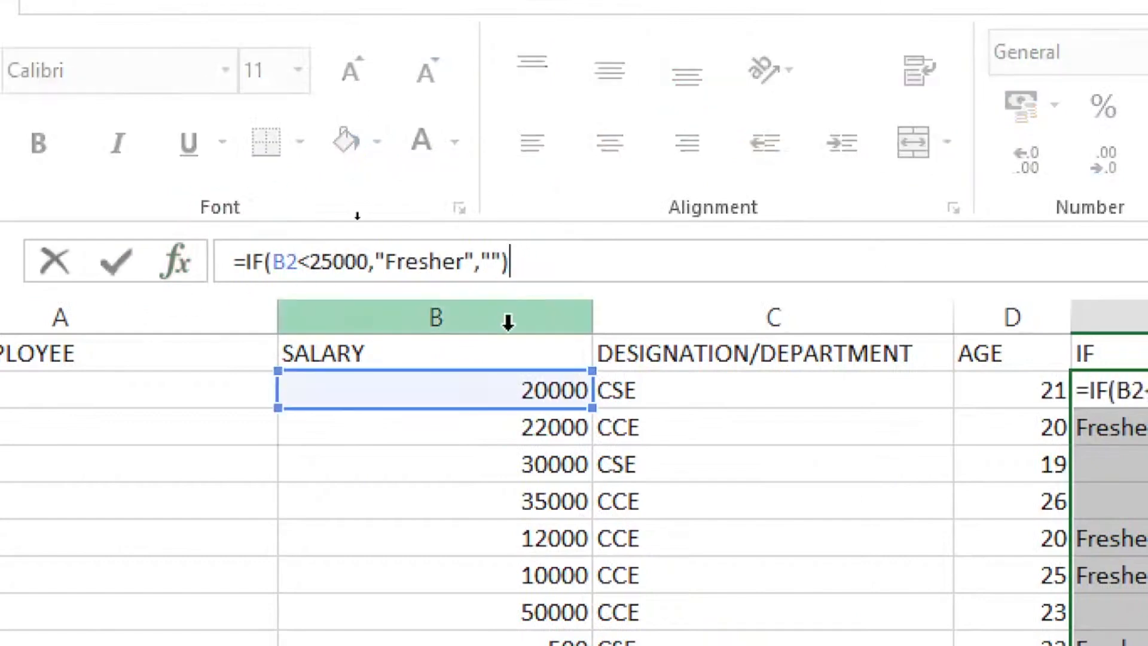
key(BackSpace)
key(BackSpace)
key(BackSpace)
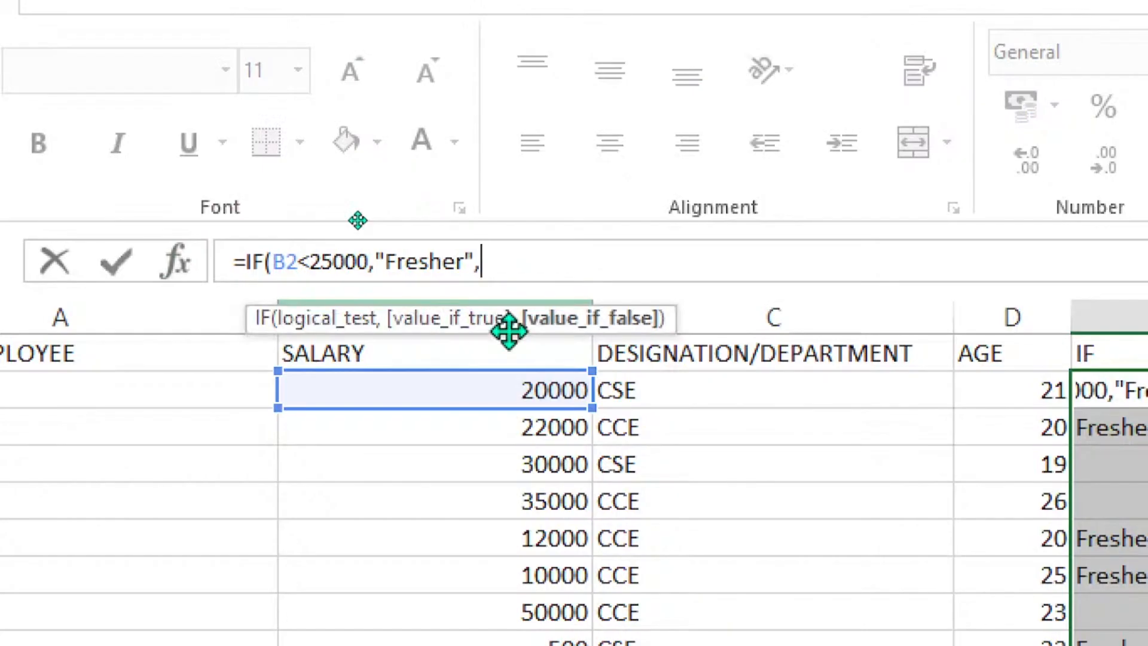
text(if)
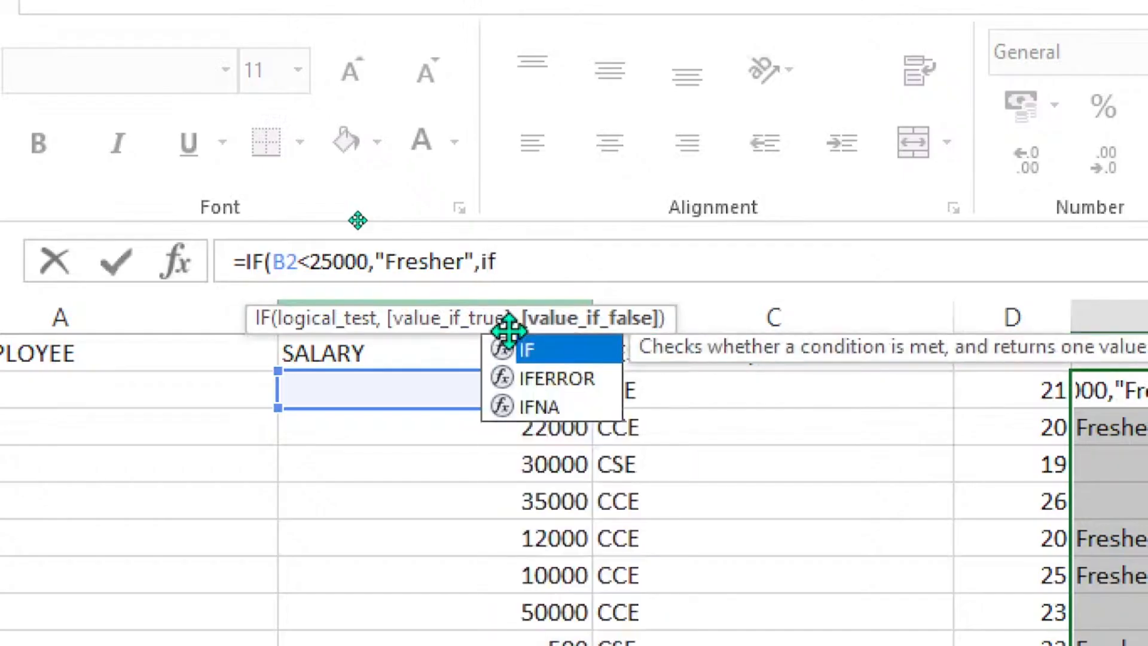
text(()
click(508, 390)
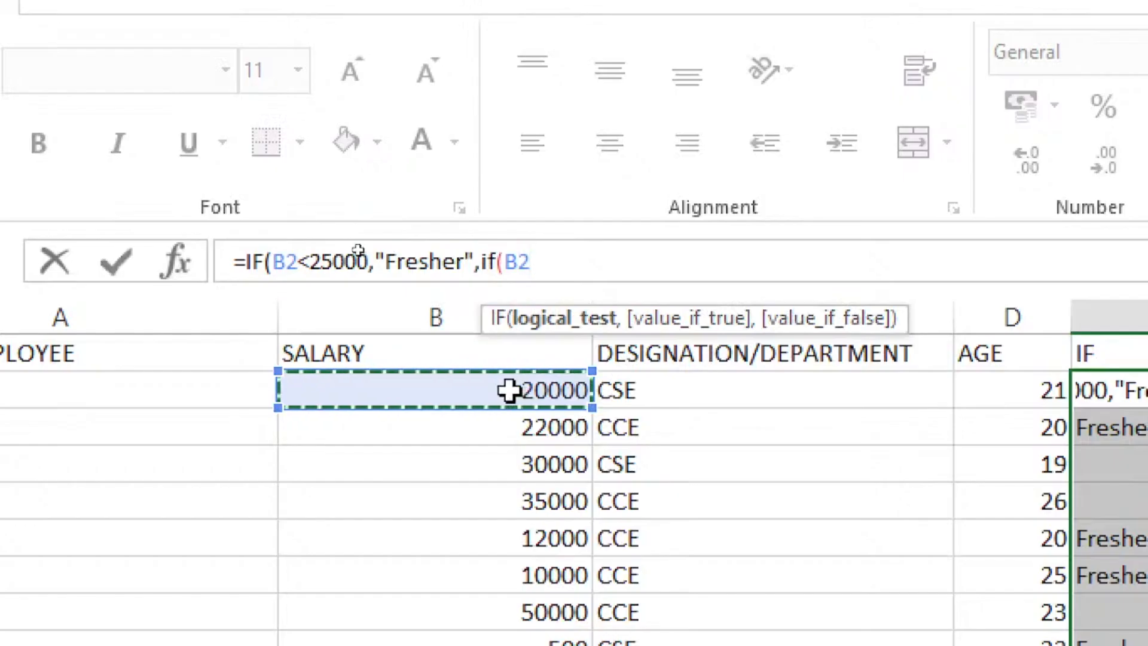
text(>)
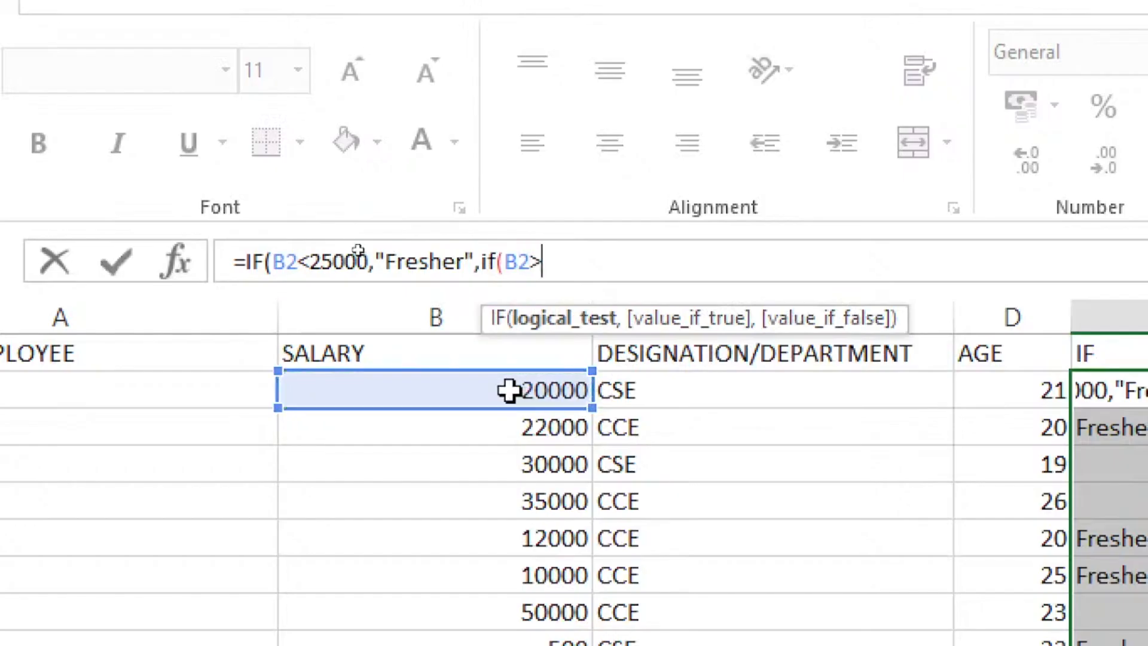
text(25000)
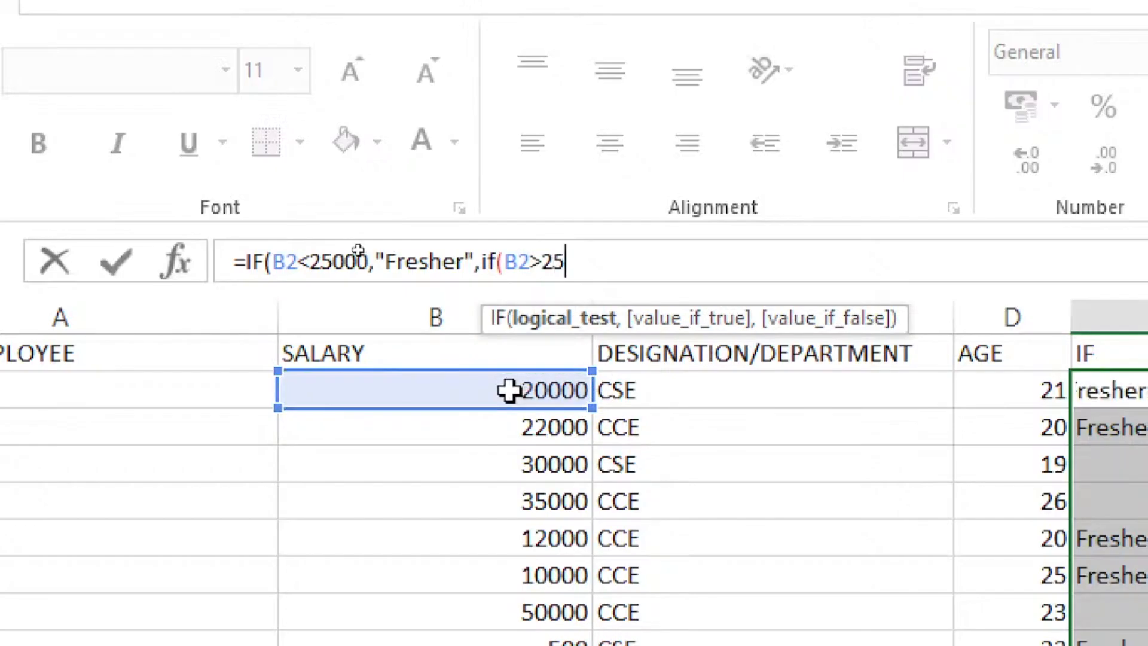
Add "Experience" as the nested IF's result text, complete the formula in E2 and fill it down column E.
text(,)
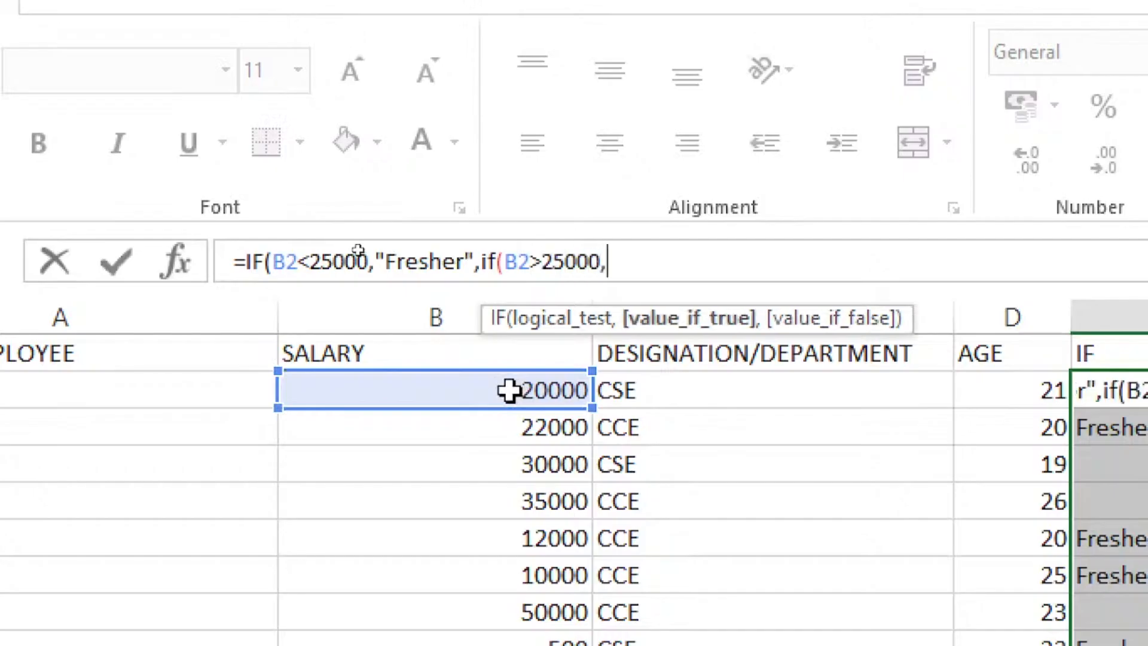
text("Experie)
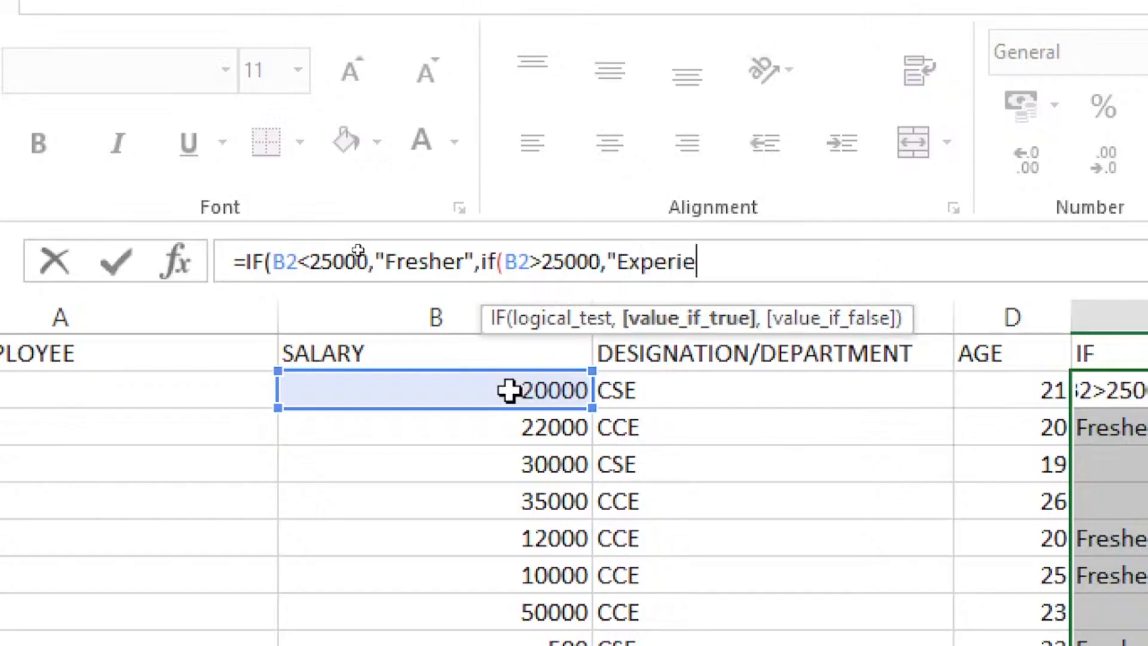
text(nce)
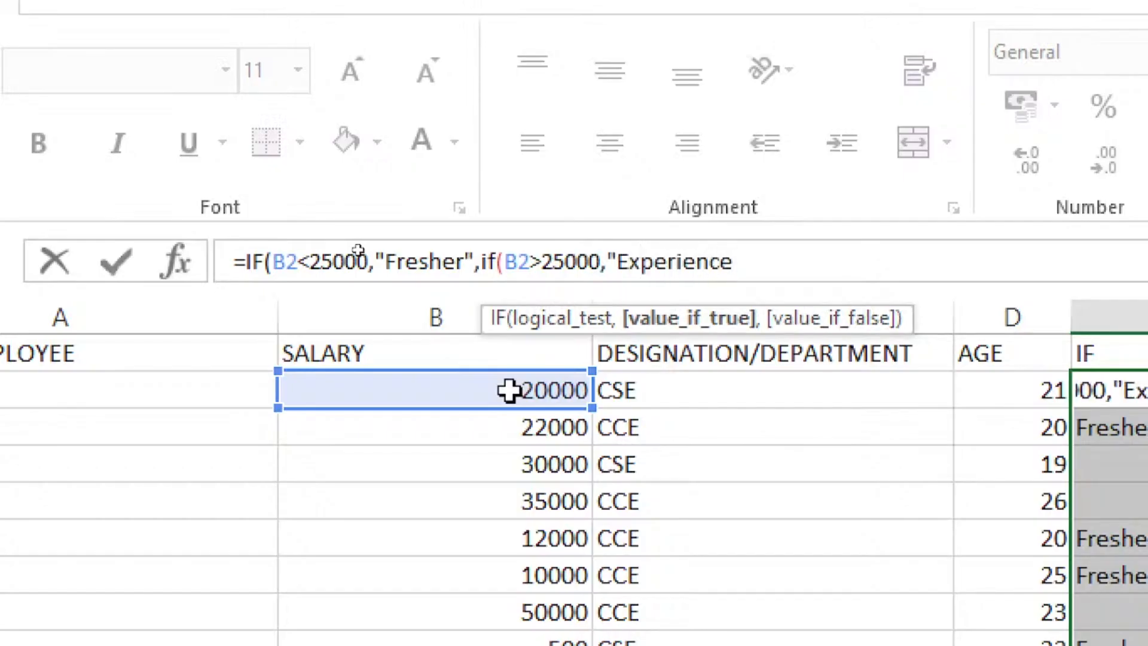
text(")))
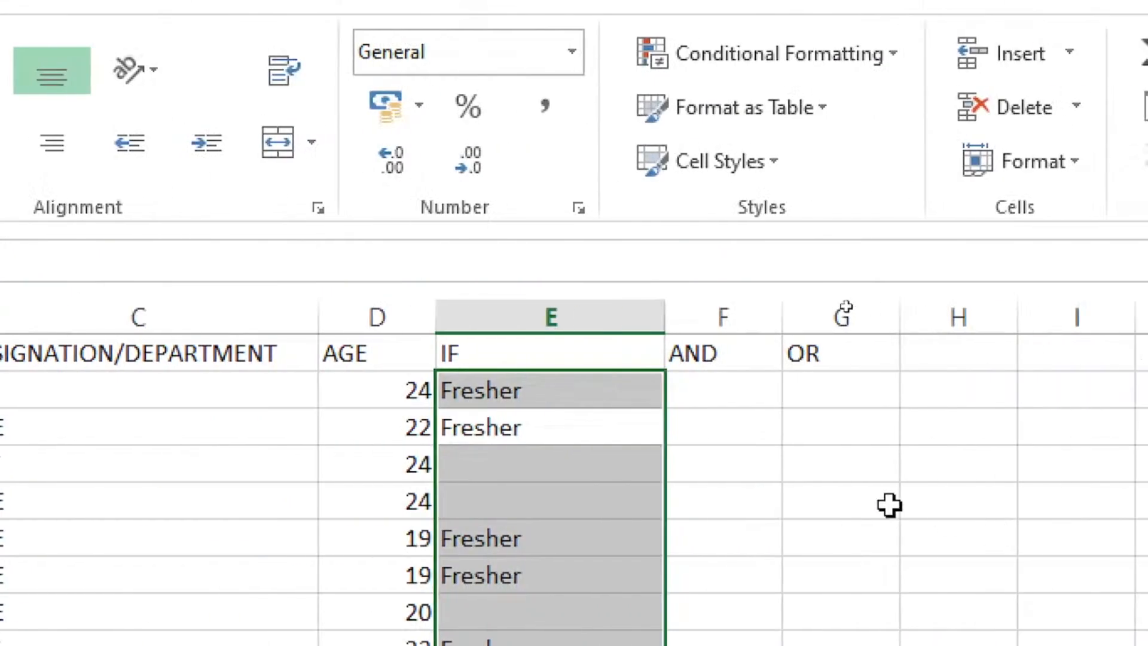
click(640, 396)
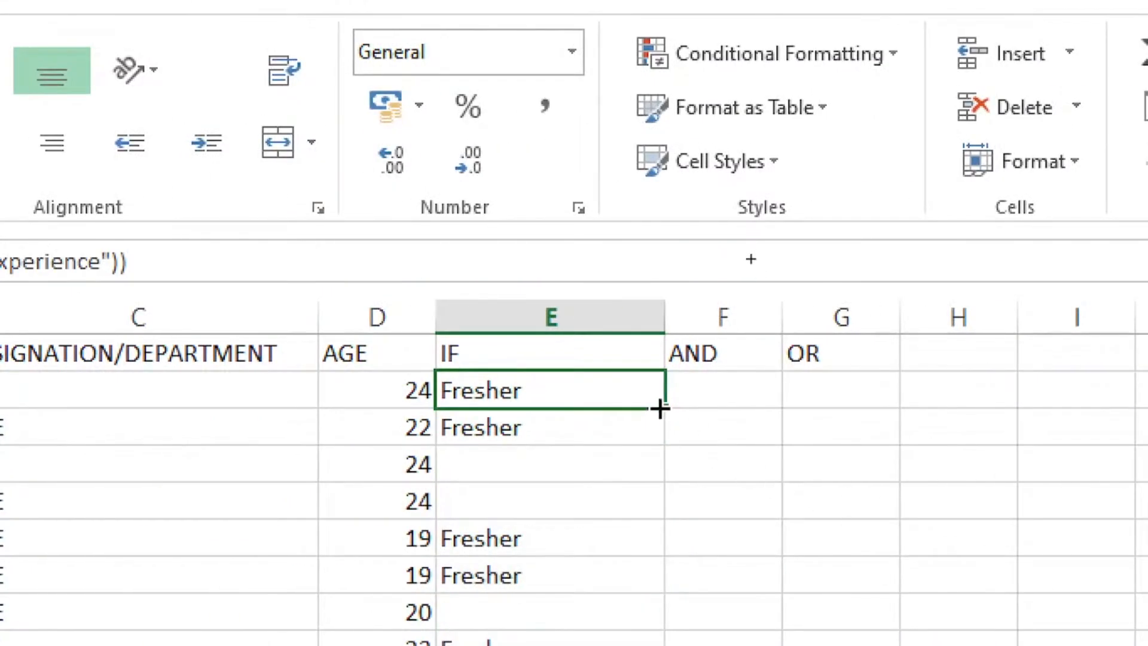
drag(662, 408, 663, 645)
drag(662, 576, 627, 645)
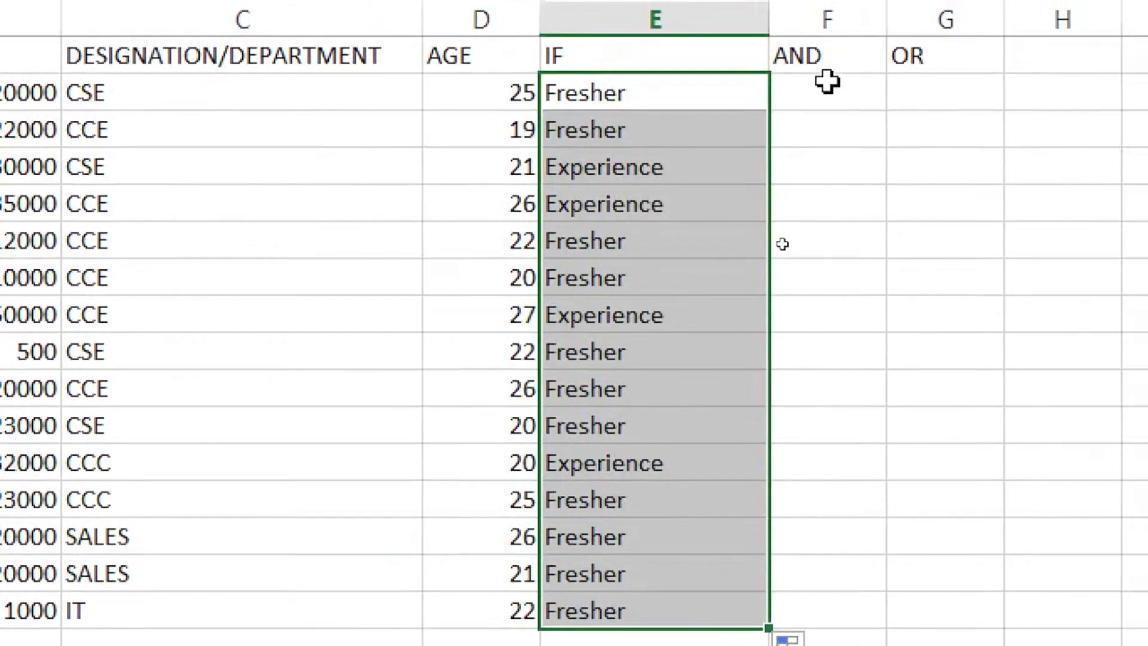
Enter an AND formula in F2 testing whether age D2 is greater than 20 and salary B2 is greater than 23000.
click(828, 84)
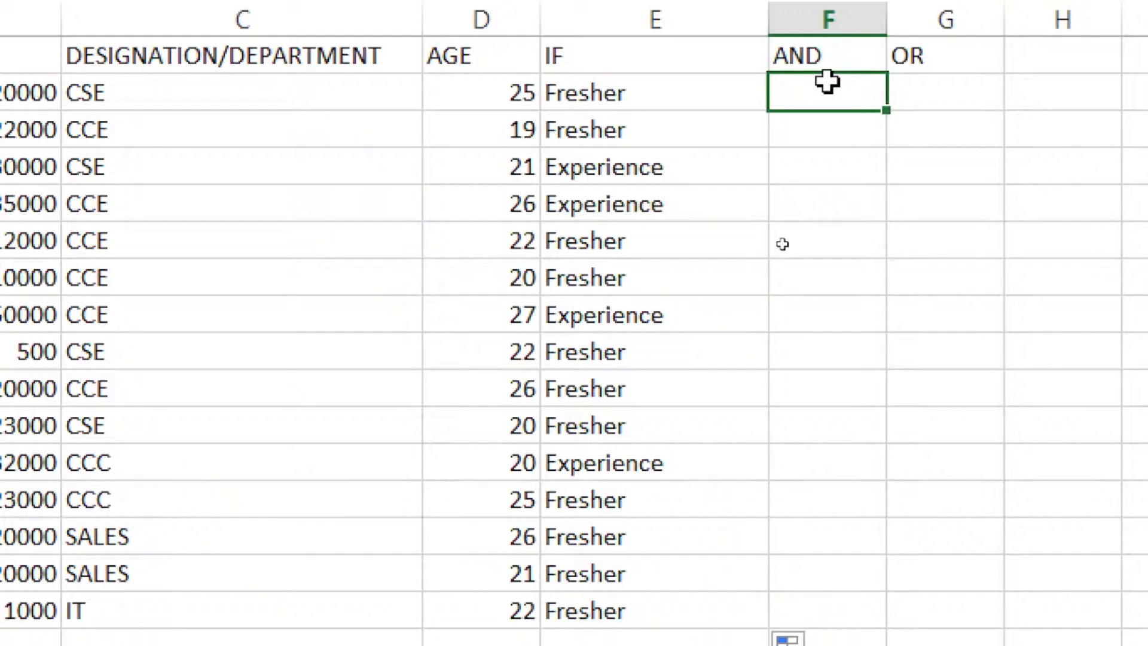
text(=and)
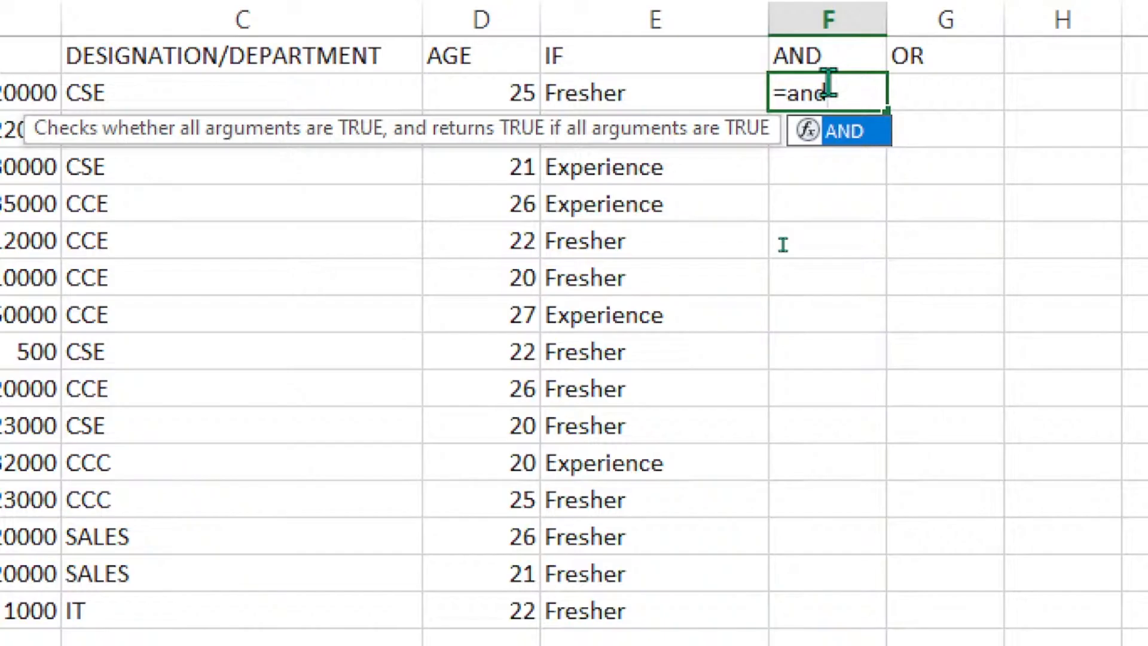
text(()
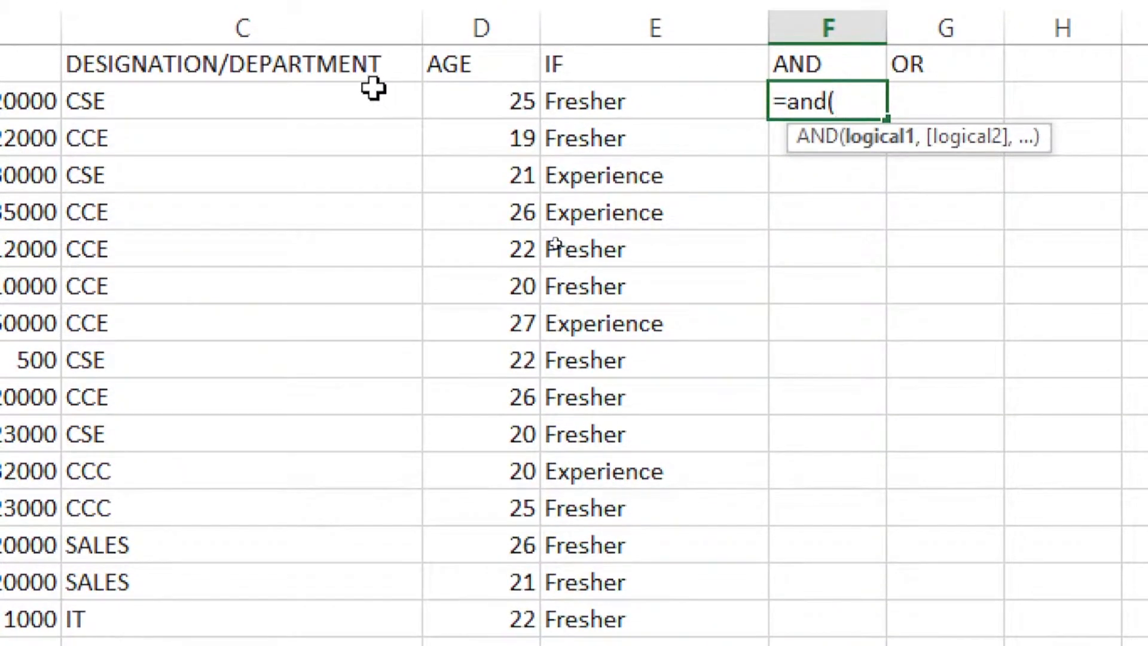
click(449, 101)
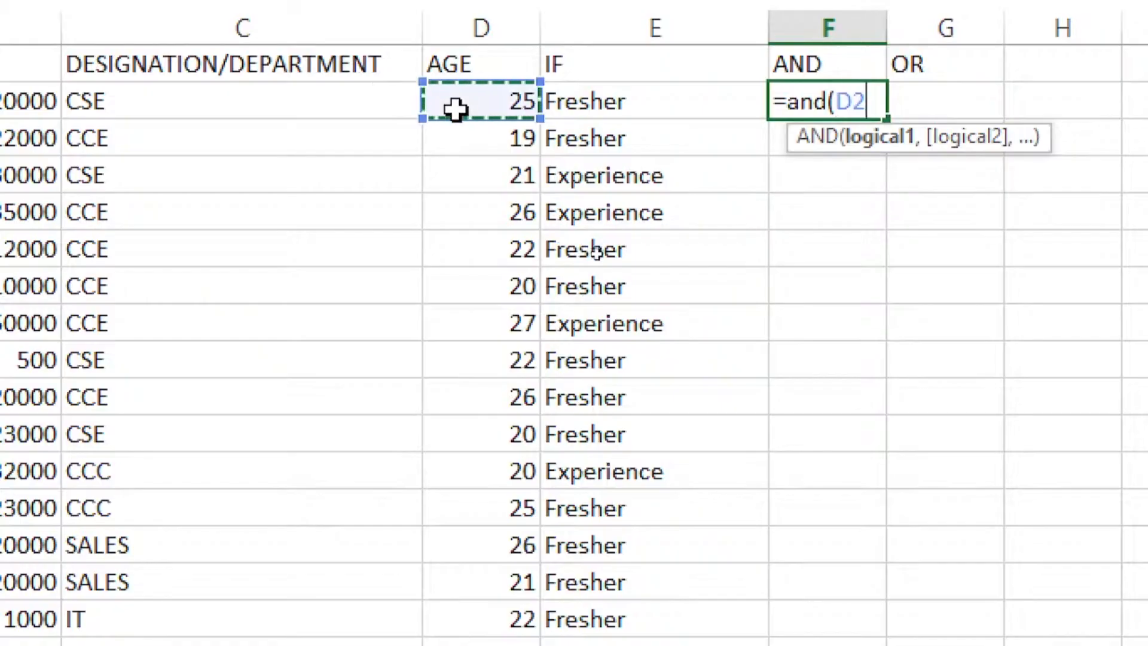
text(>2)
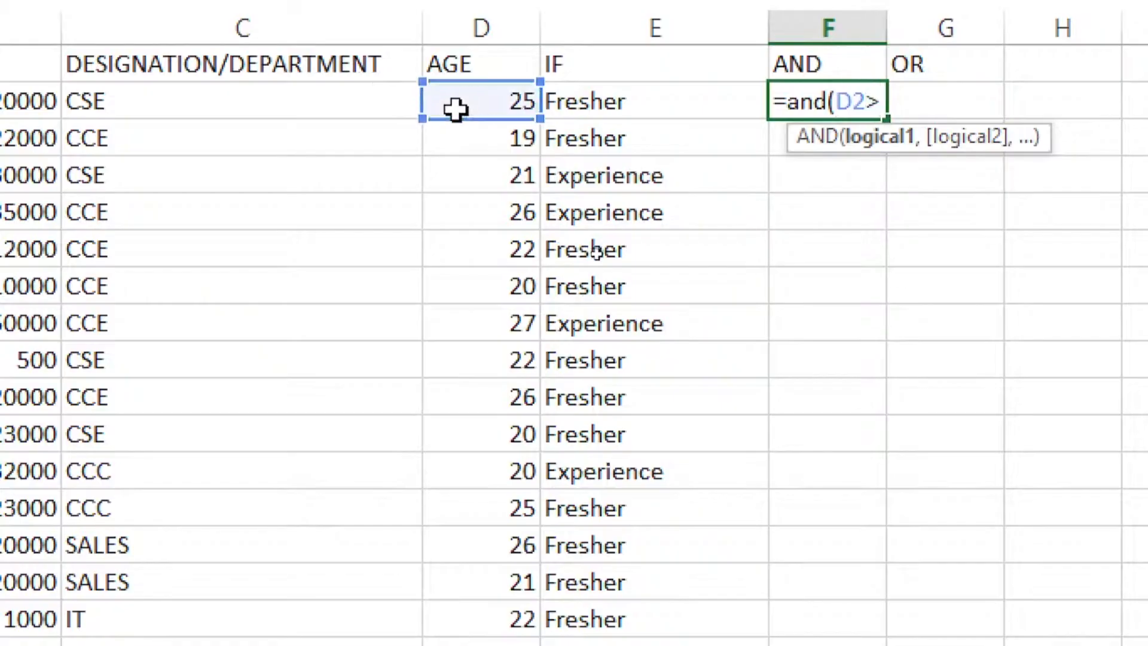
text(0)
text(,)
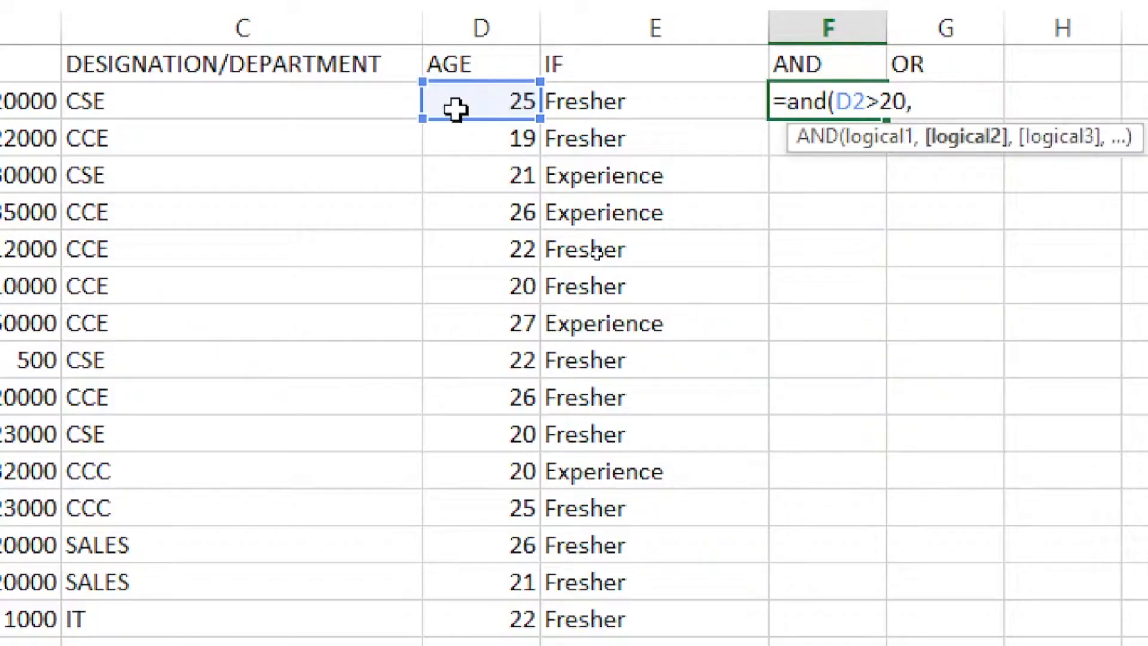
click(30, 100)
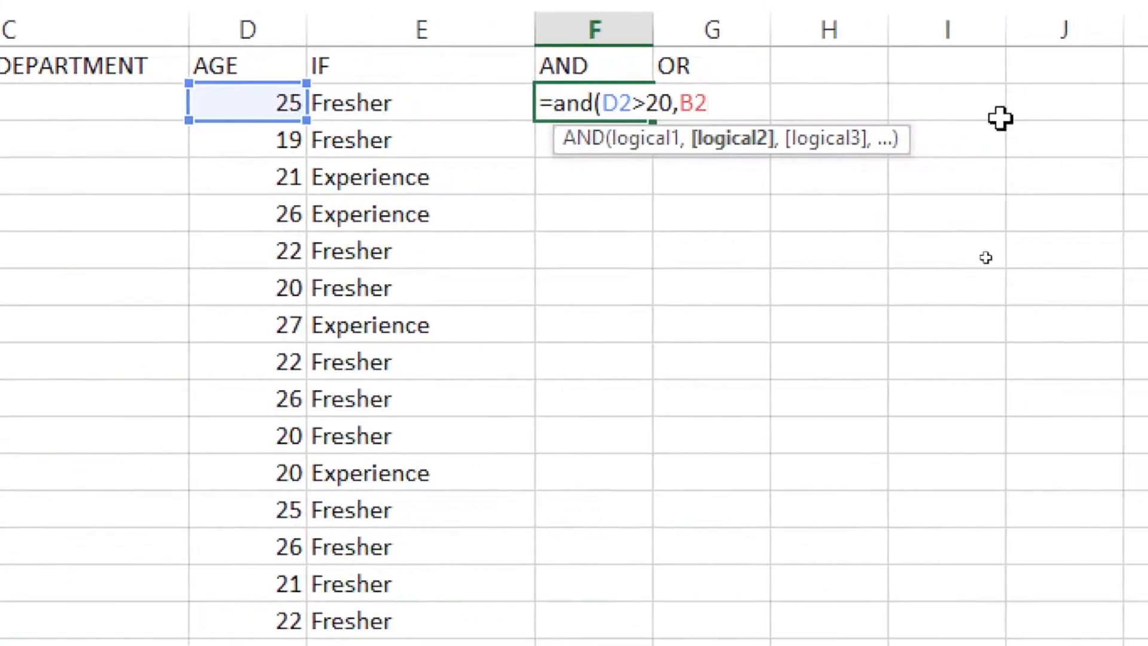
text(>23000)
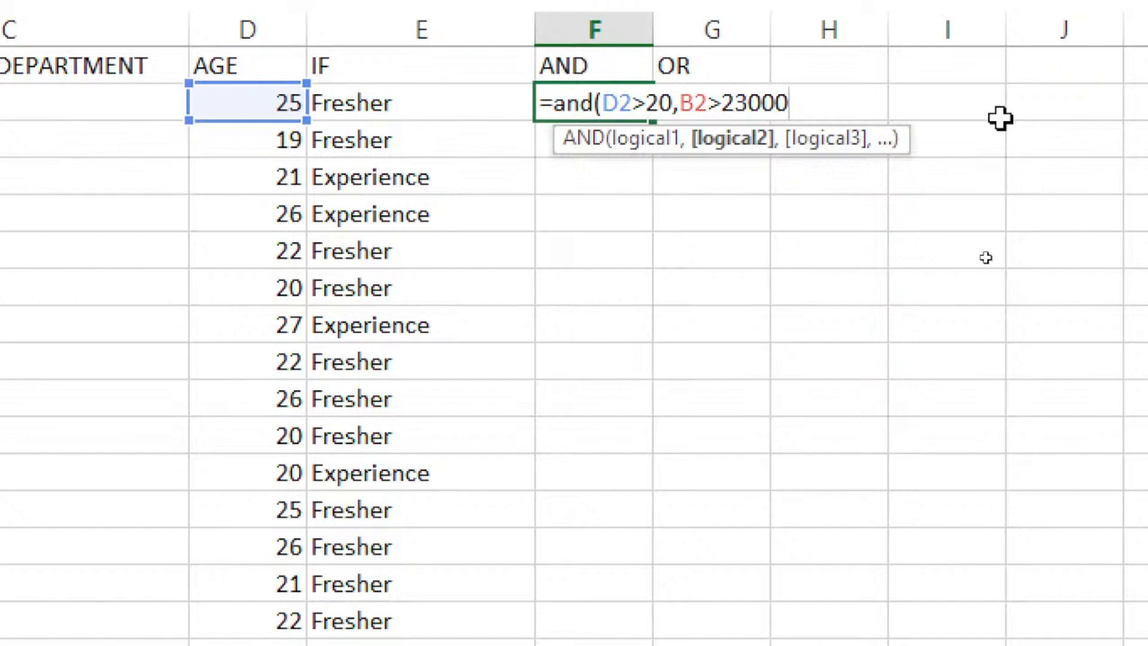
text())
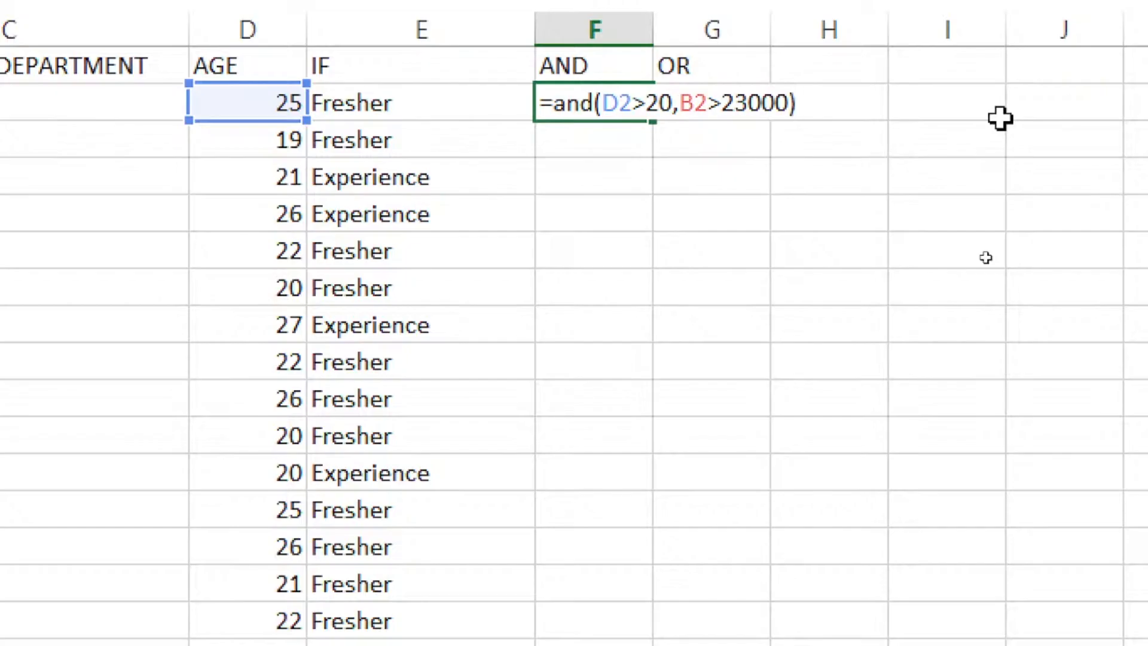
key(Return)
Fill F2's AND formula down column F for the remaining employees.
click(615, 116)
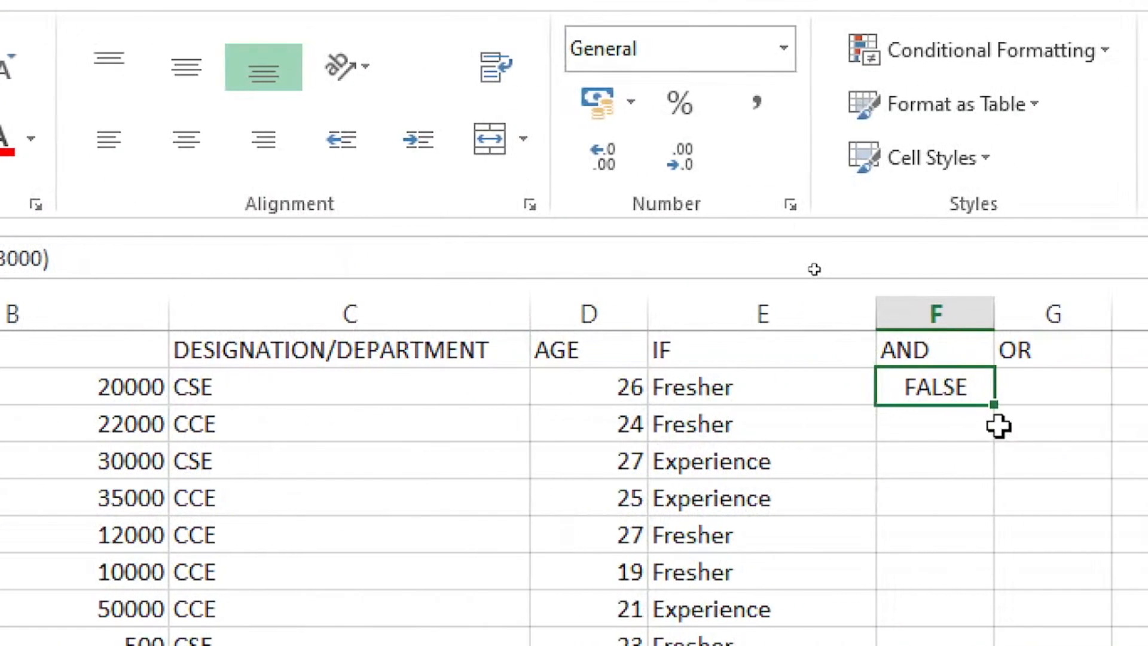
drag(997, 402, 955, 645)
drag(956, 568, 949, 645)
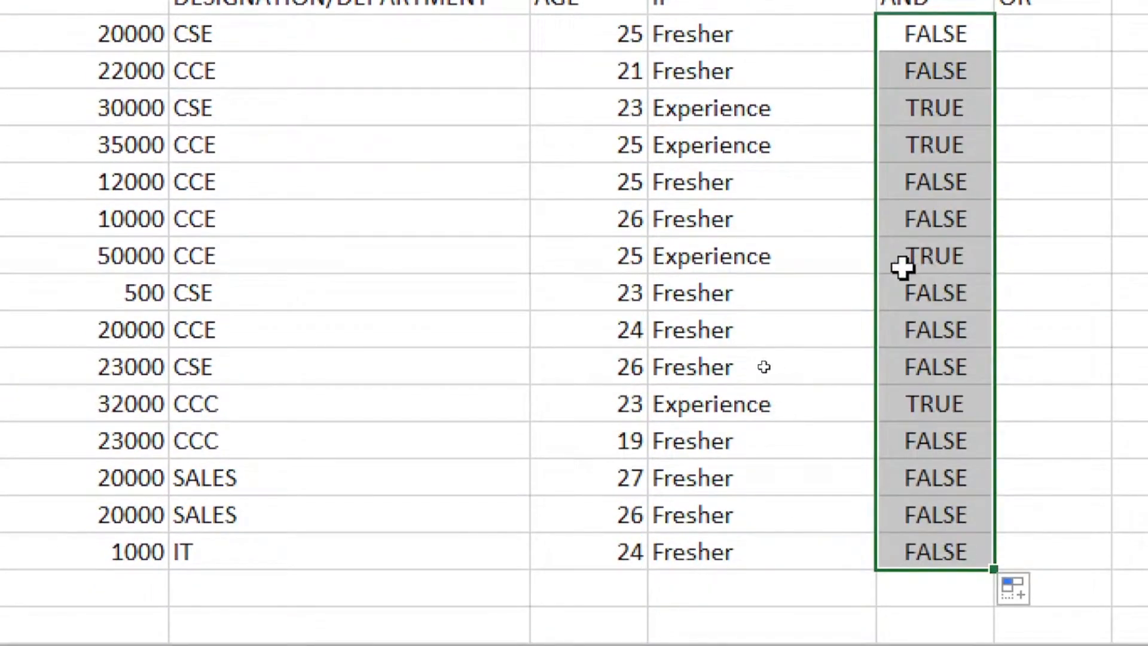
click(933, 269)
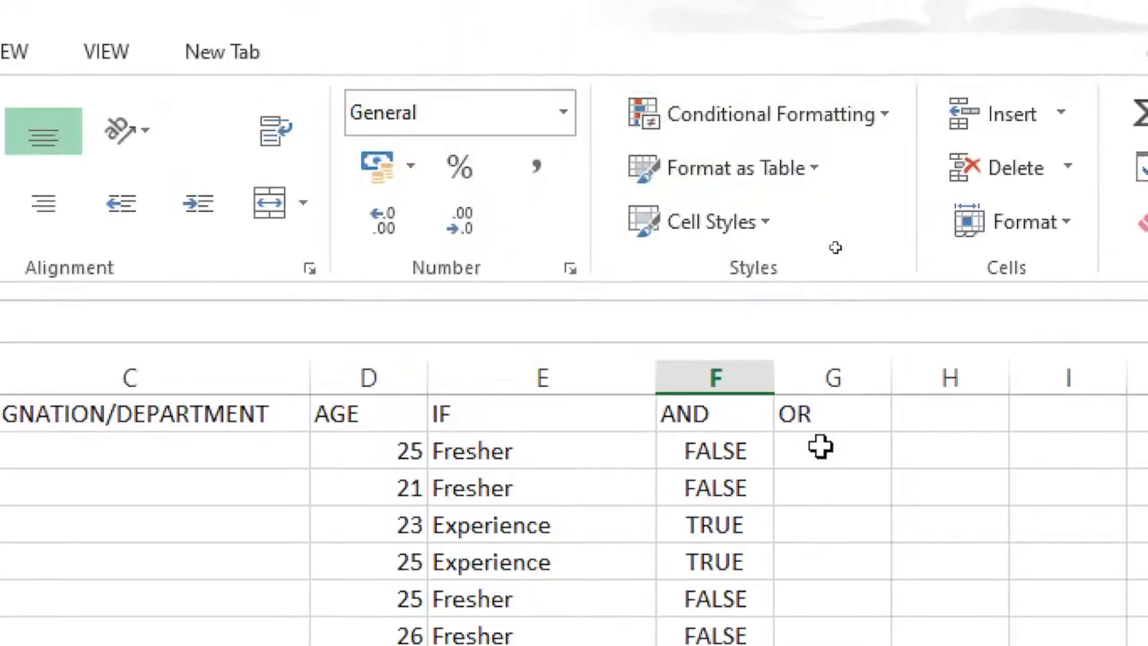
Start an OR formula in G2 testing whether department C2 equals "CSE", and begin a second condition on C2.
click(820, 446)
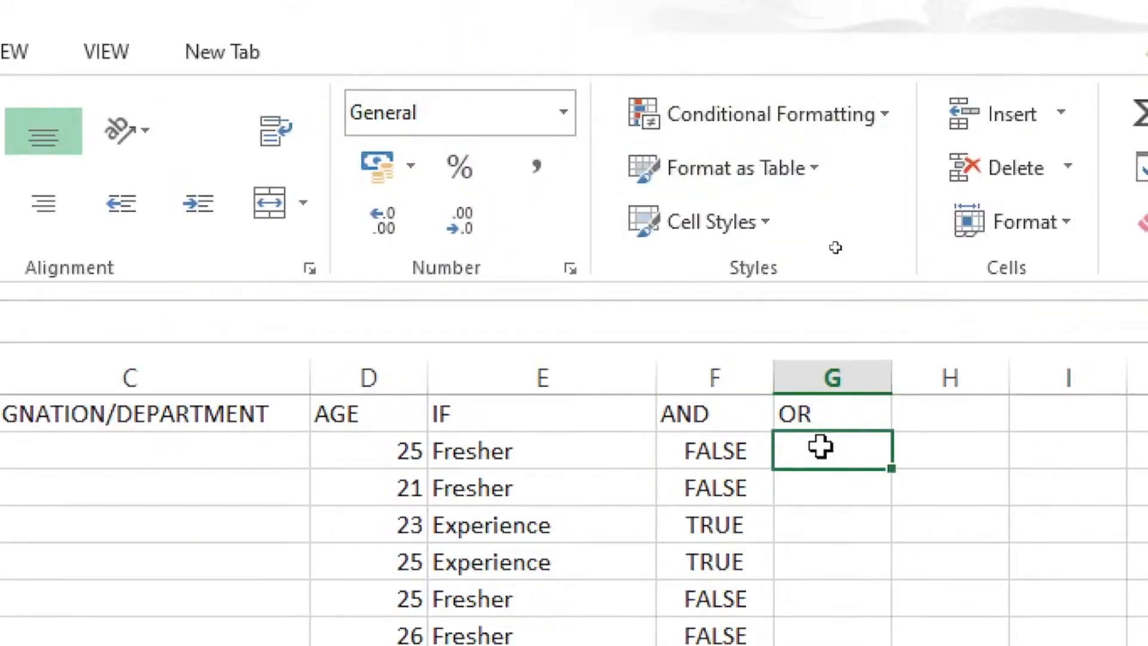
text(=or)
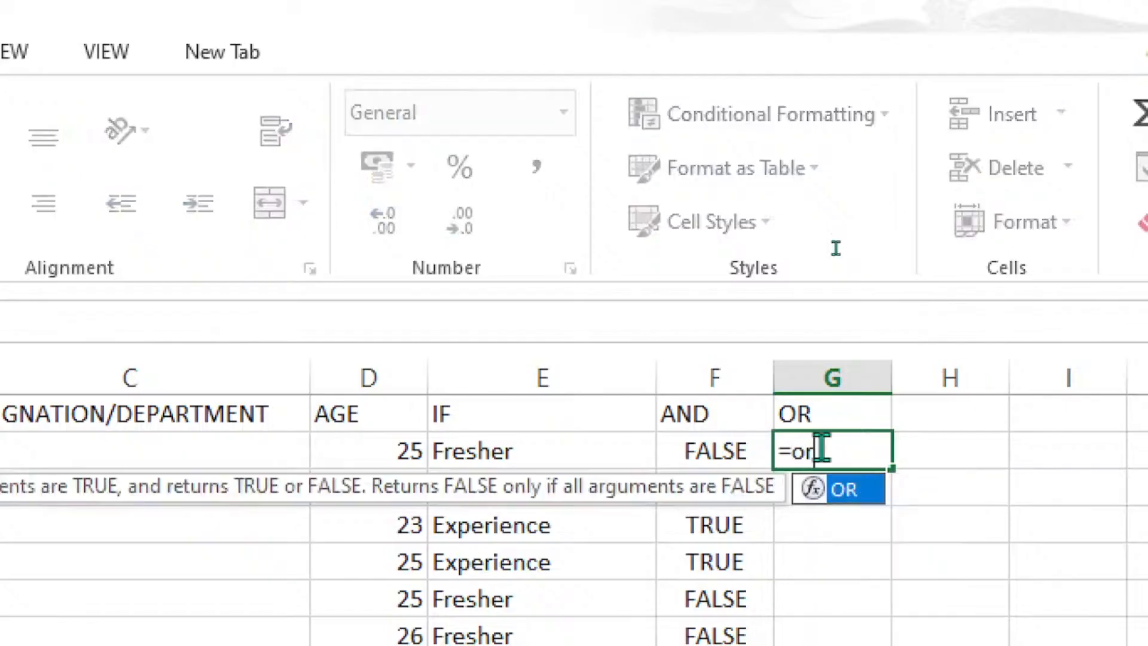
text(()
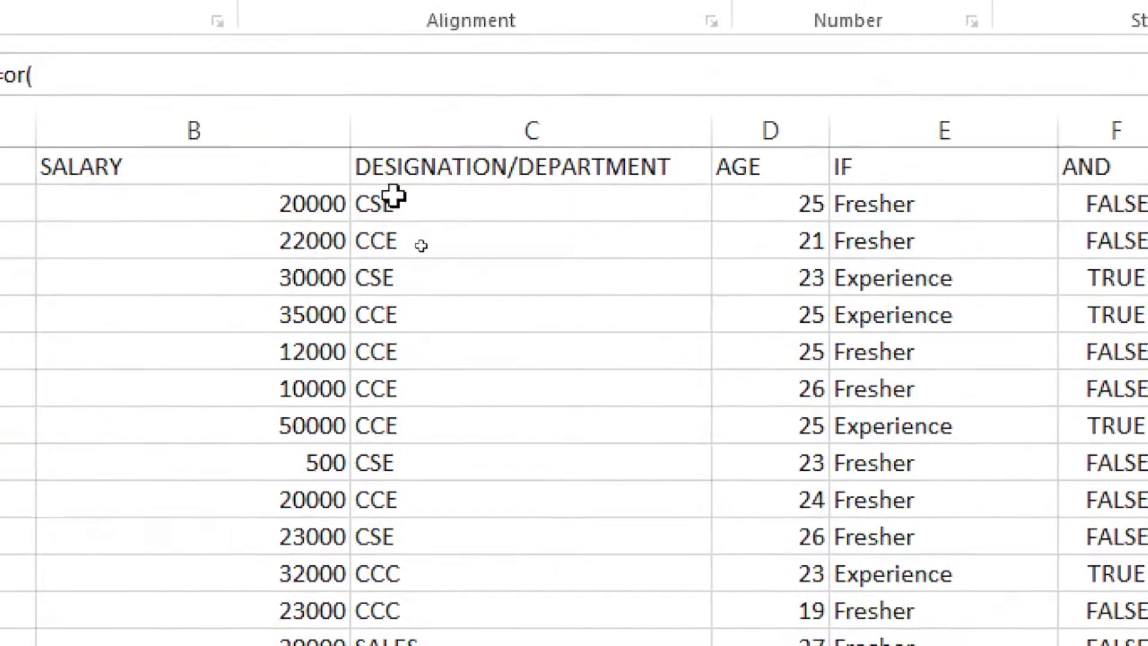
click(458, 202)
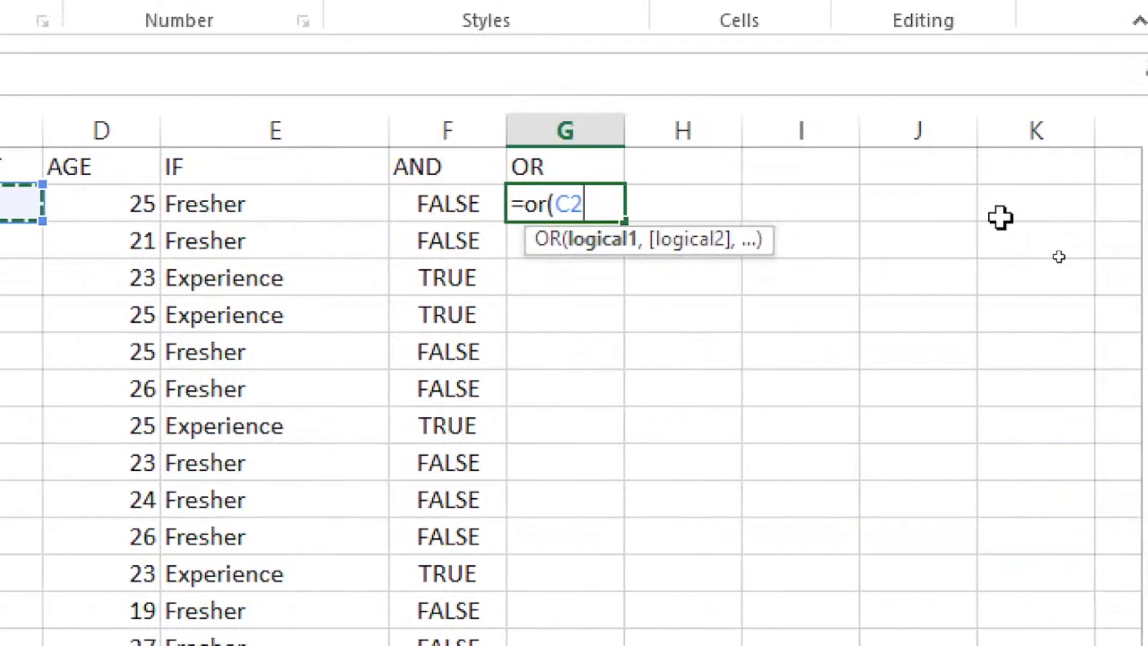
text(=")
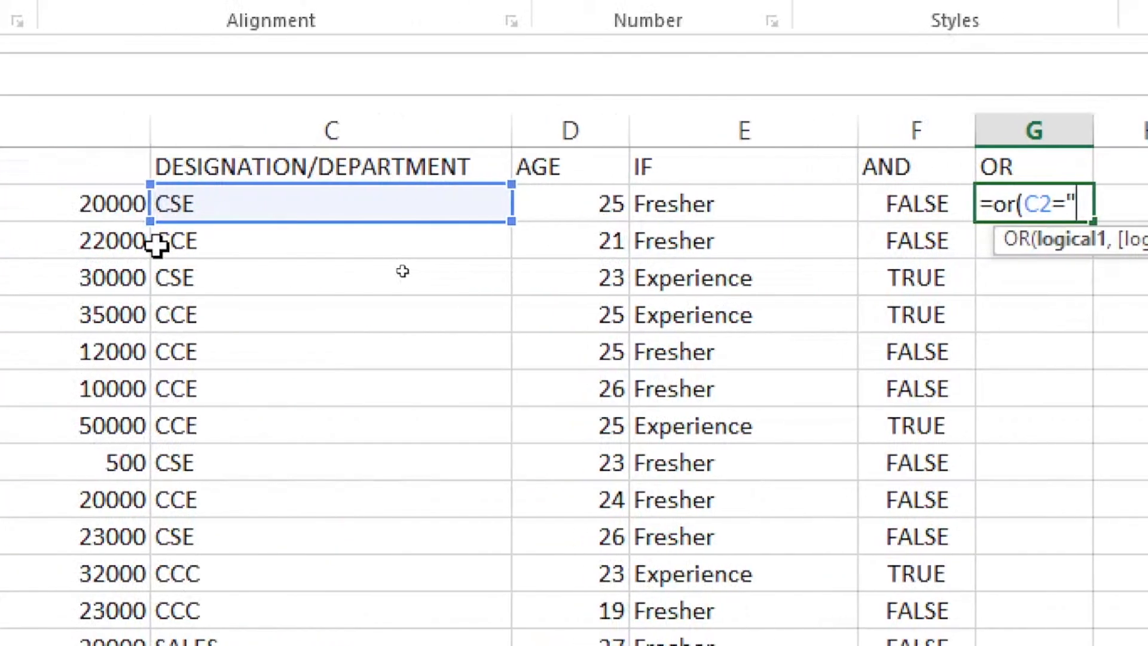
text(CSE")
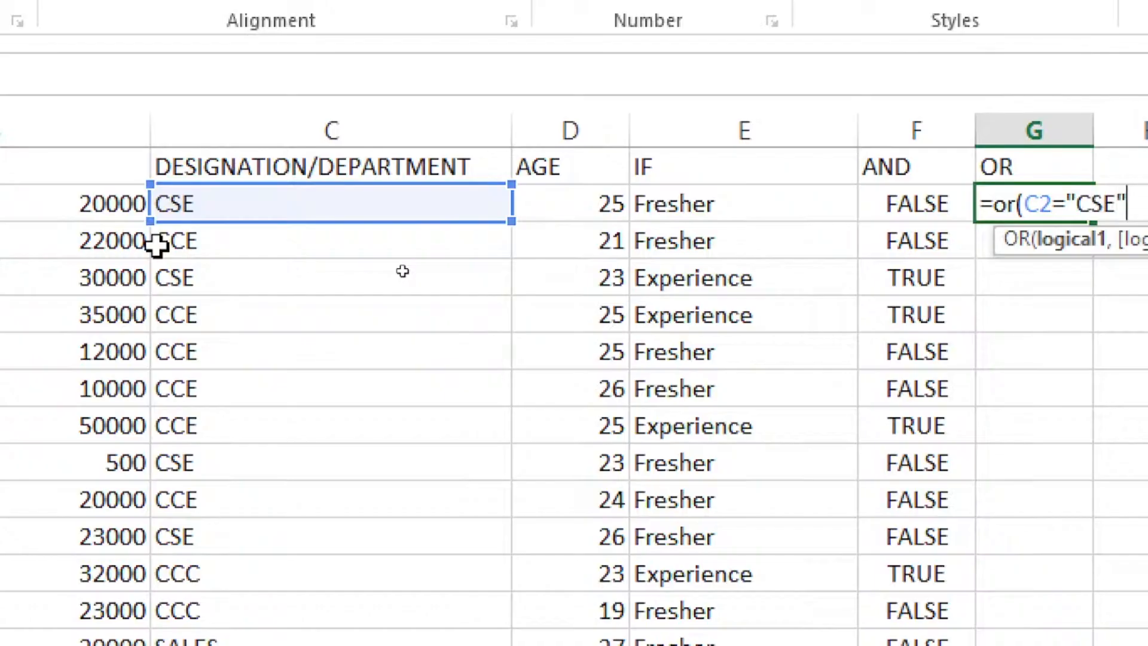
text(,)
click(179, 202)
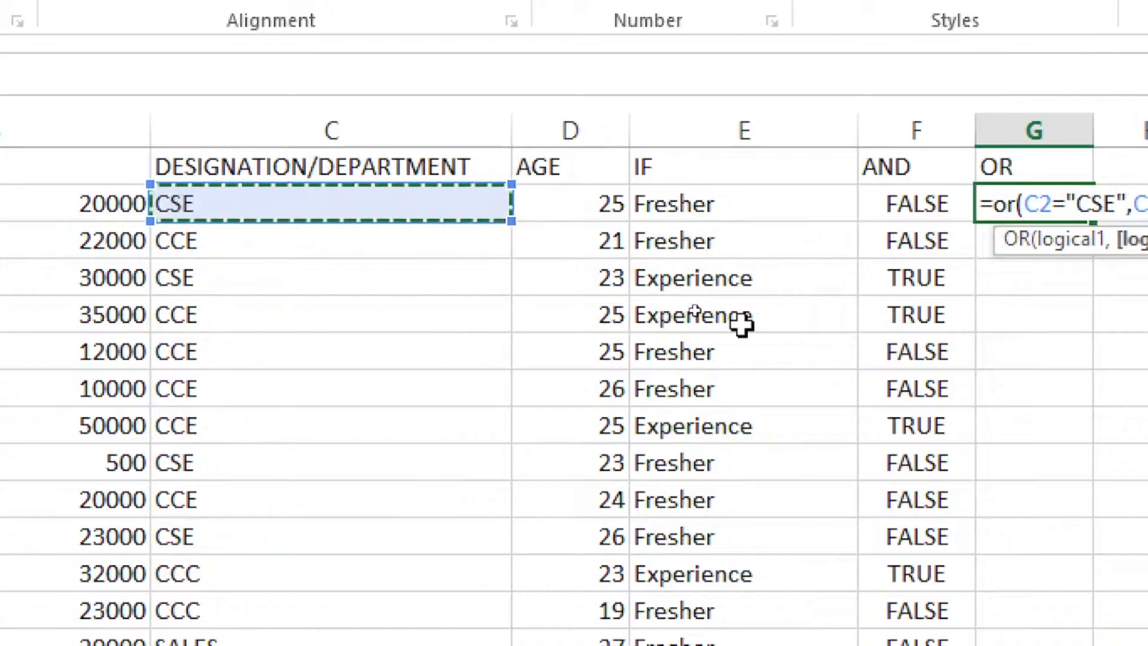
text(=")
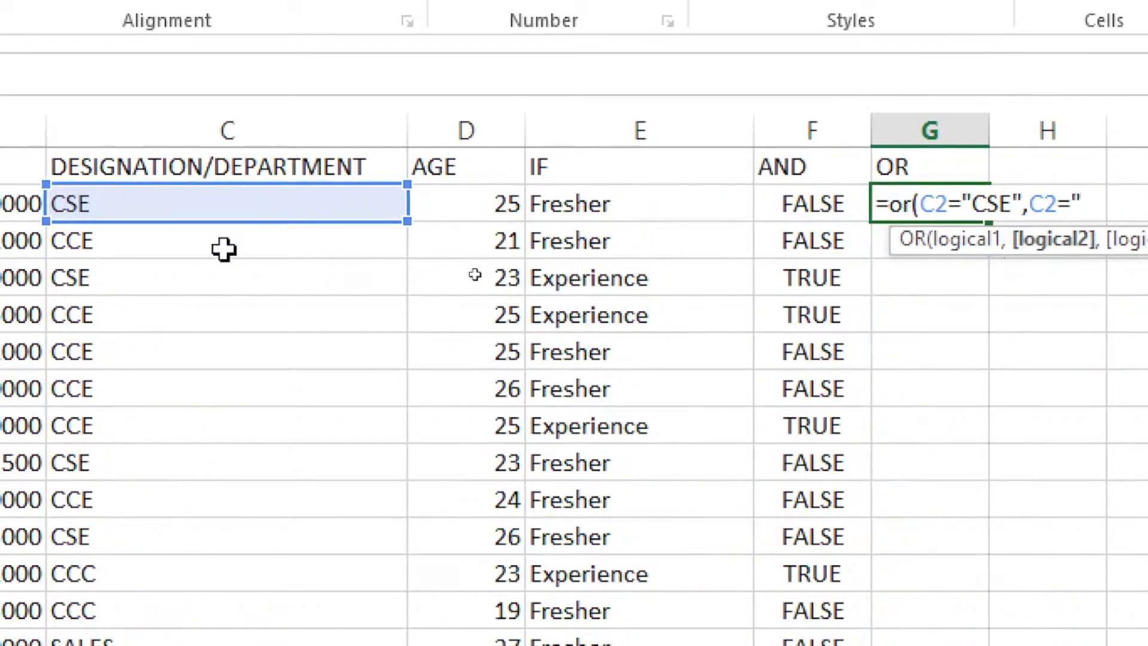
key(Return)
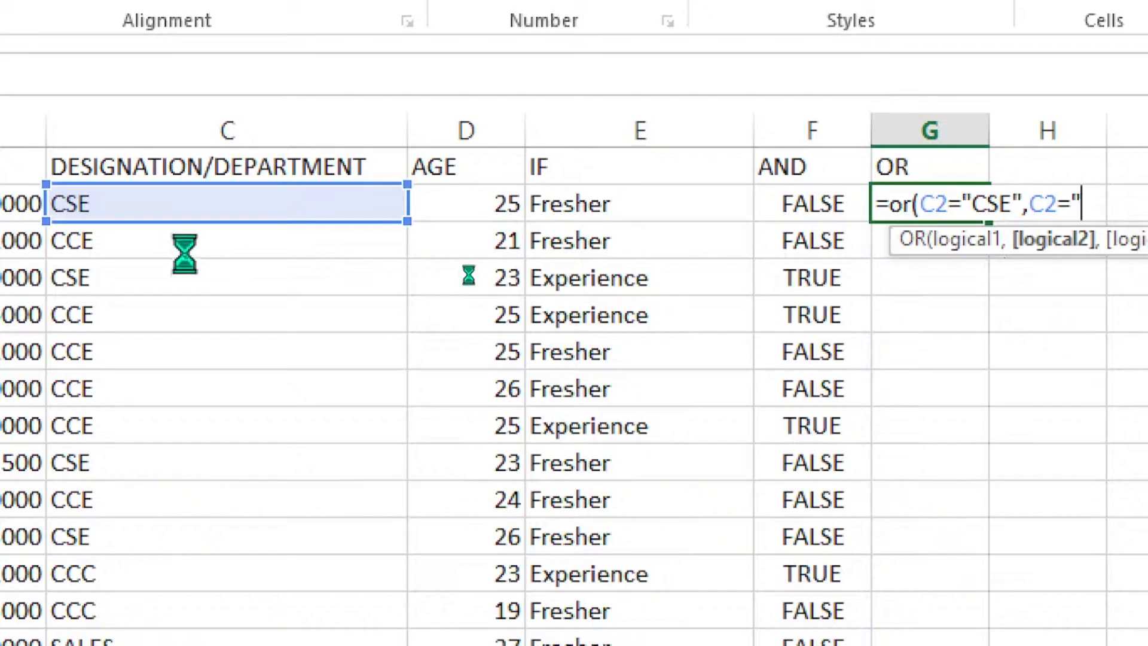
click(491, 445)
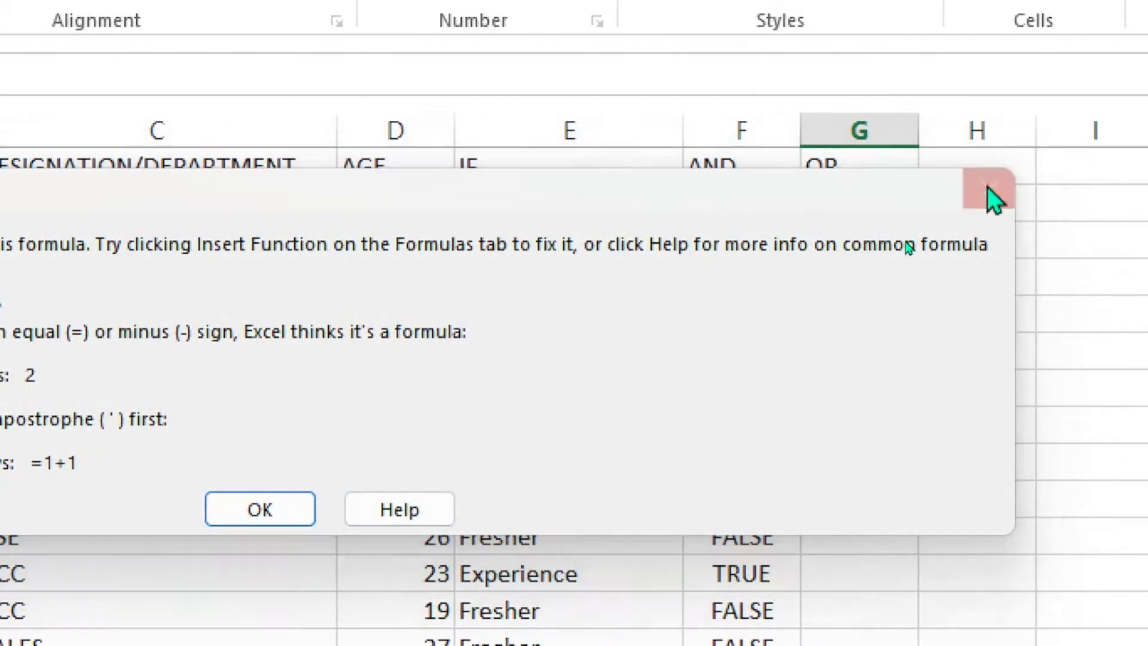
click(988, 188)
key(BackSpace)
click(299, 242)
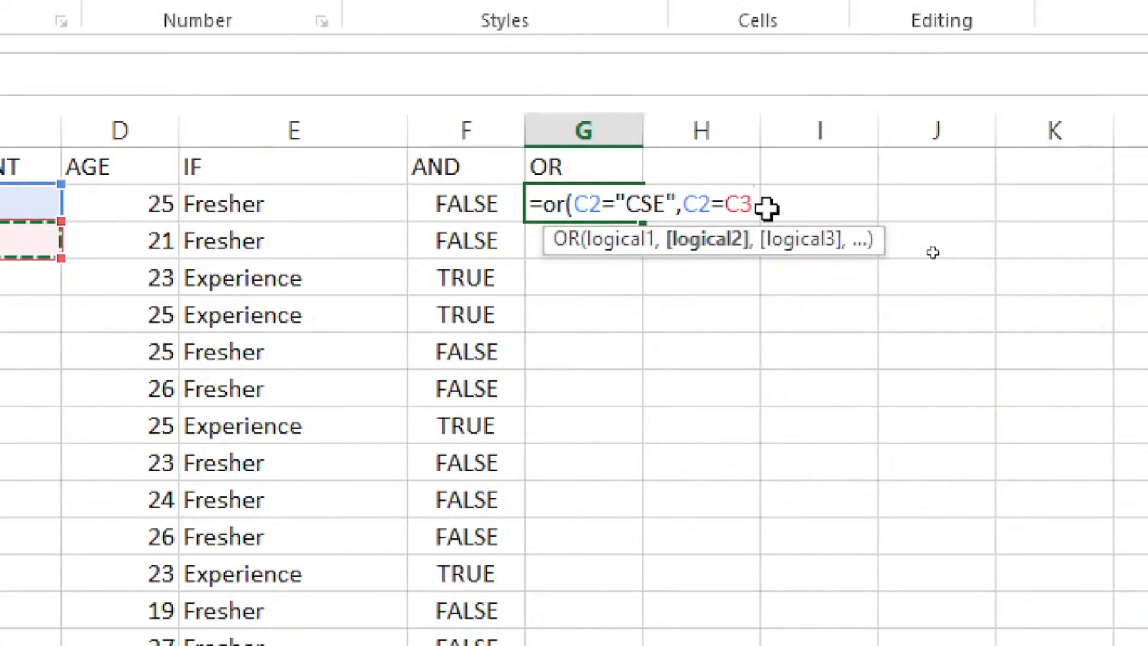
key(BackSpace)
key(BackSpace)
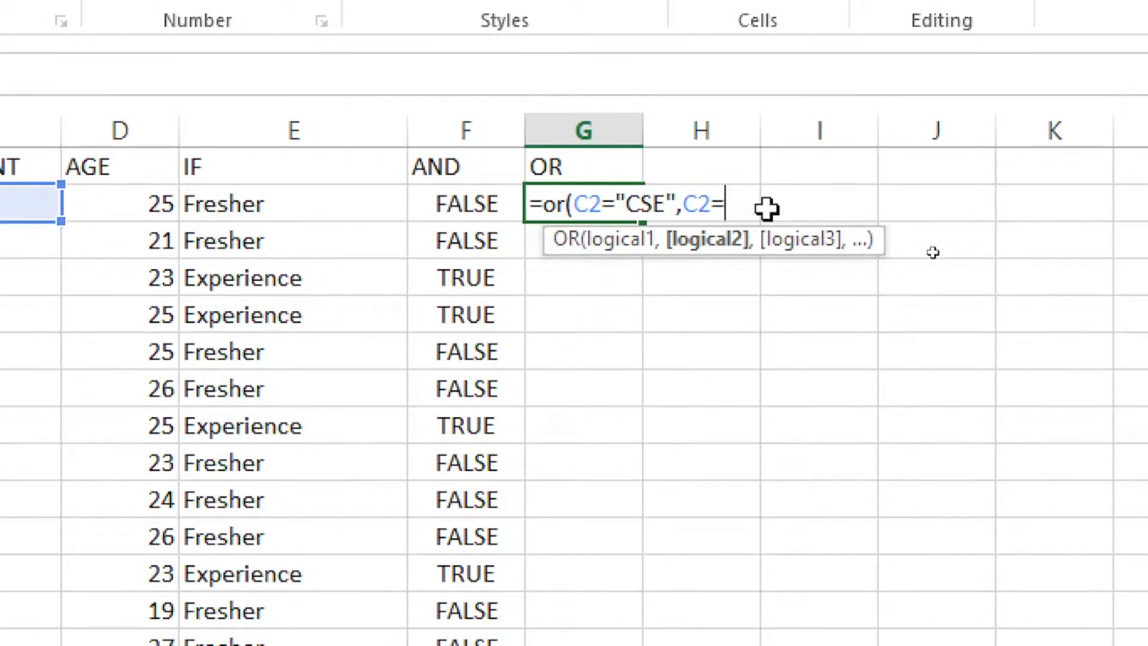
Complete the second OR condition in G2 so it tests whether C2 equals "CCE", with the text fully quoted, and enter the formula.
text(CCE")
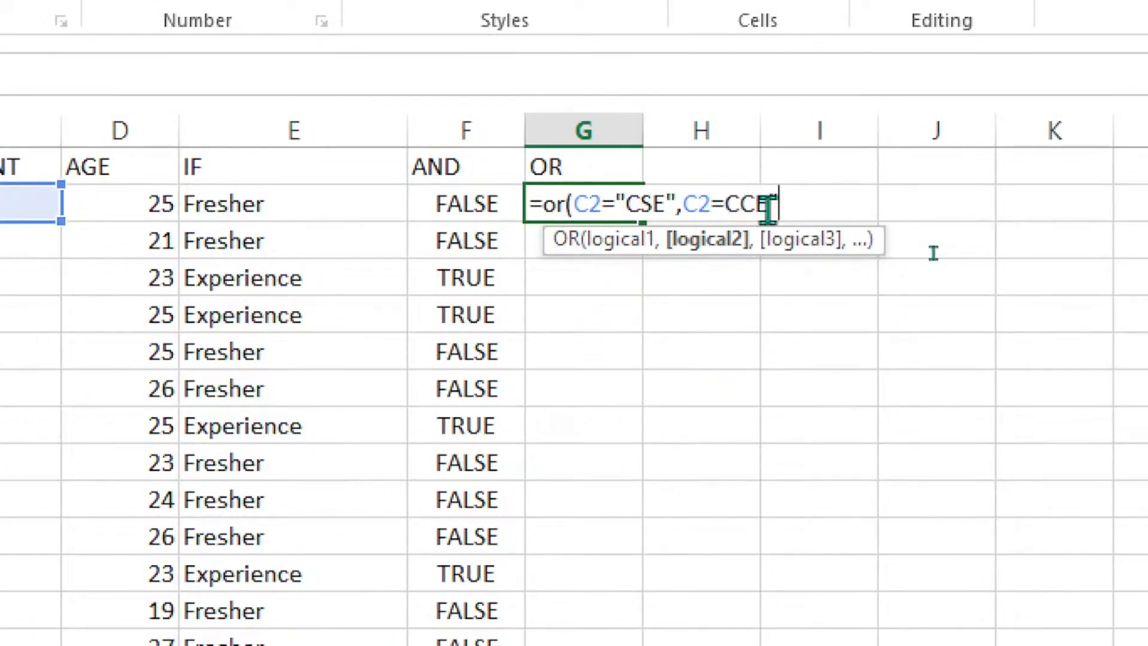
key(Return)
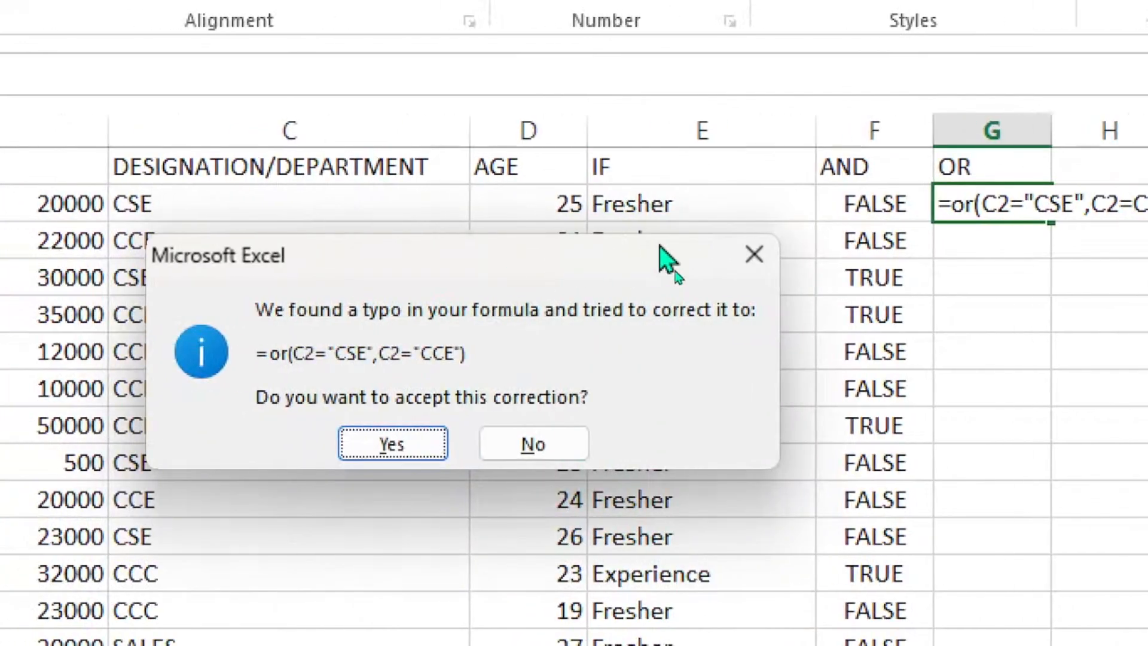
click(746, 262)
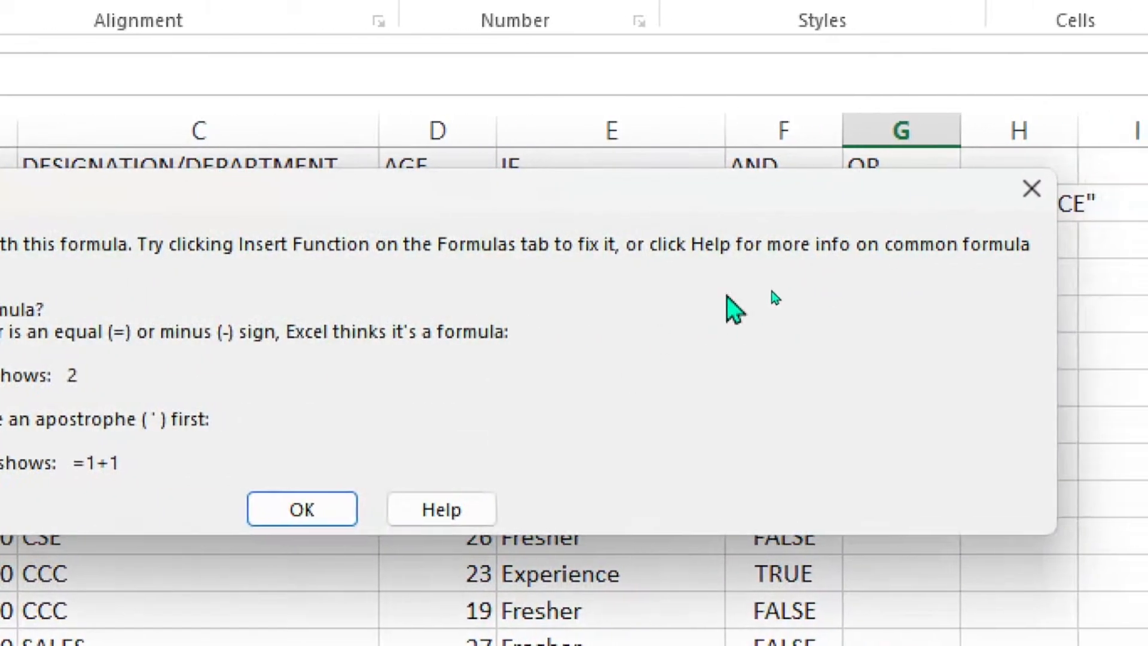
click(1007, 185)
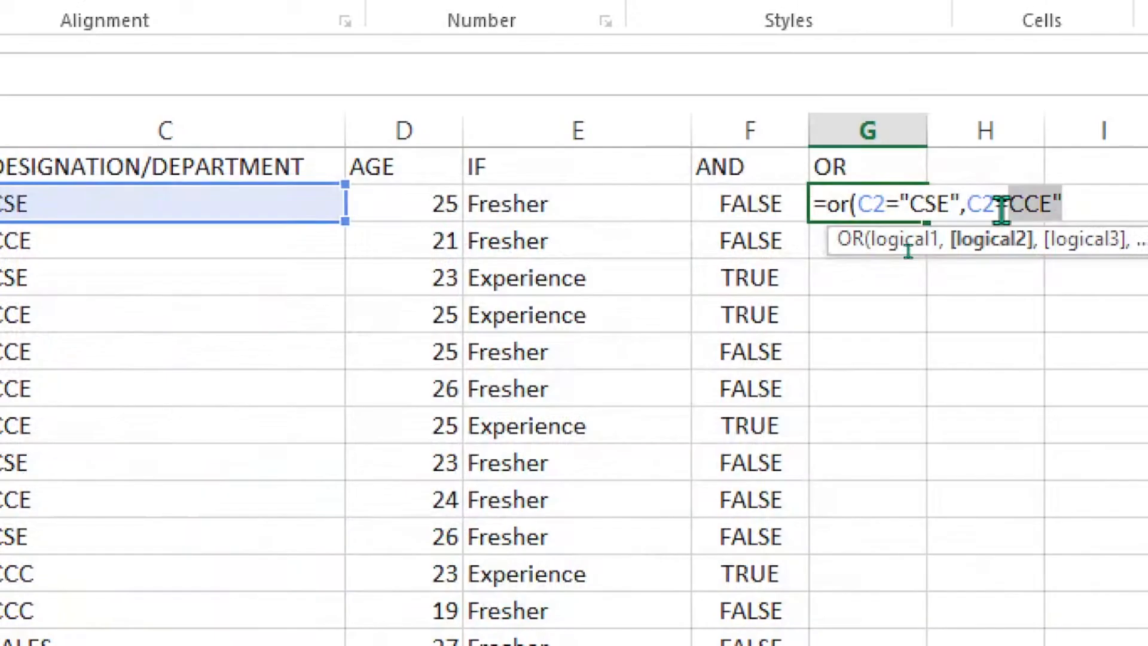
click(1002, 200)
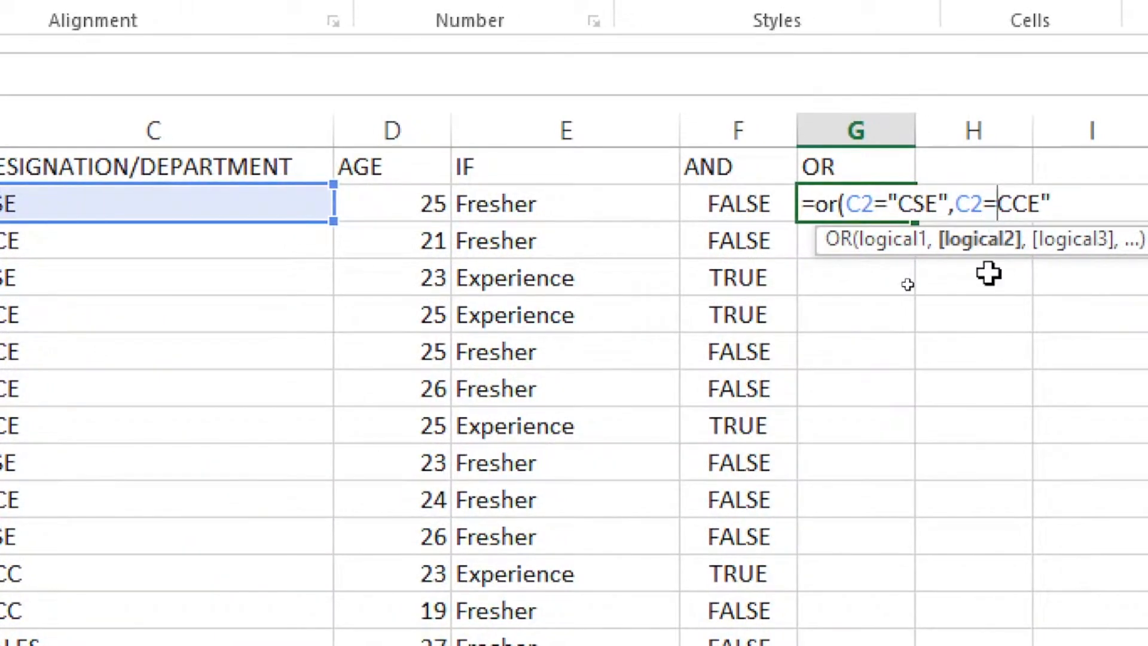
text(")
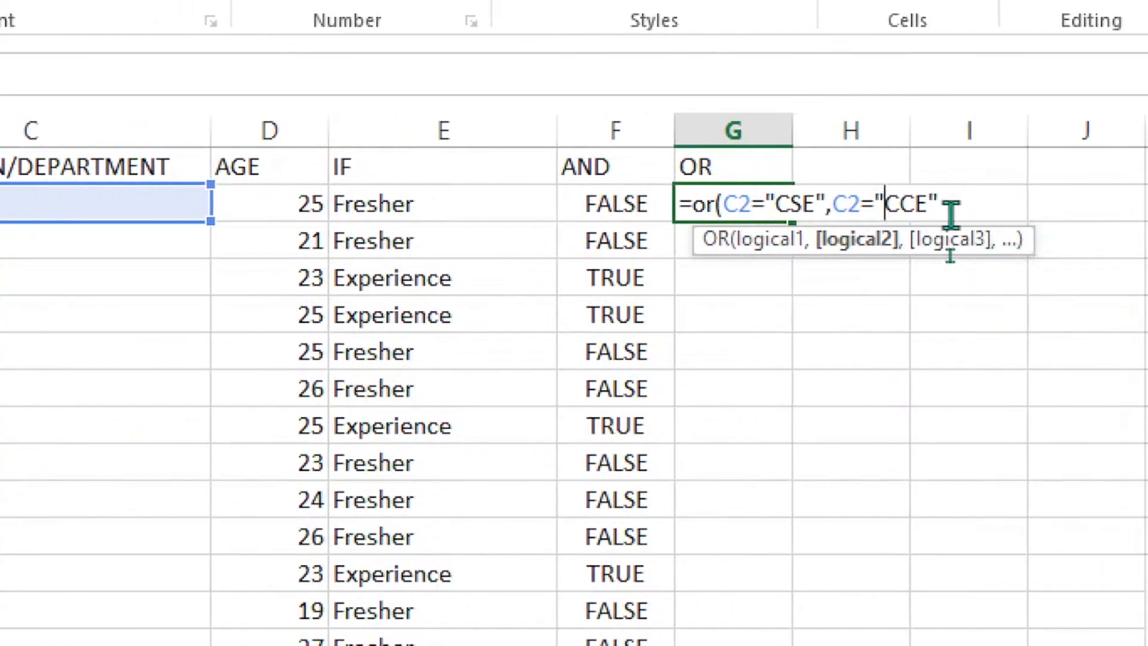
text())
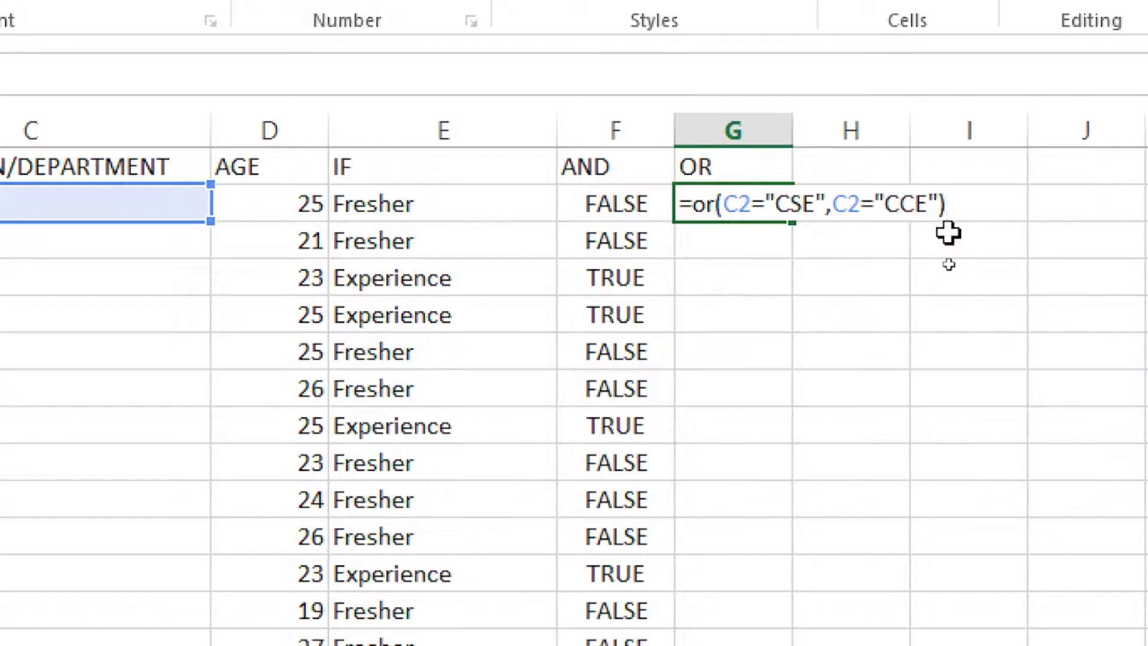
key(Return)
Fill G2's OR formula down column G for the remaining employees.
key(Up)
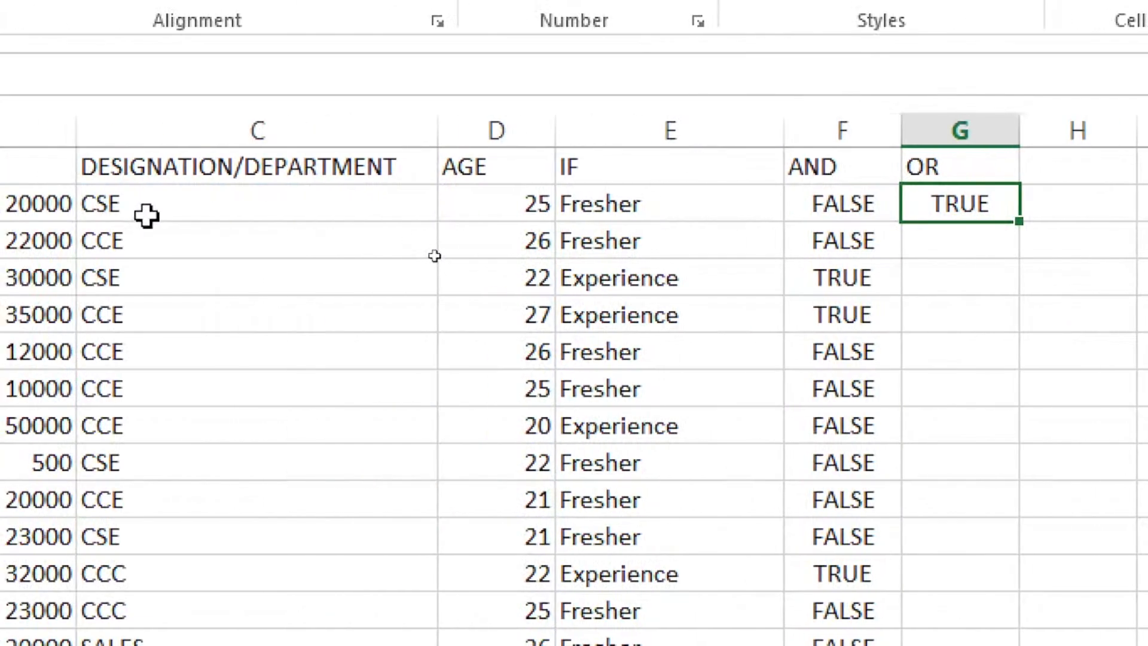
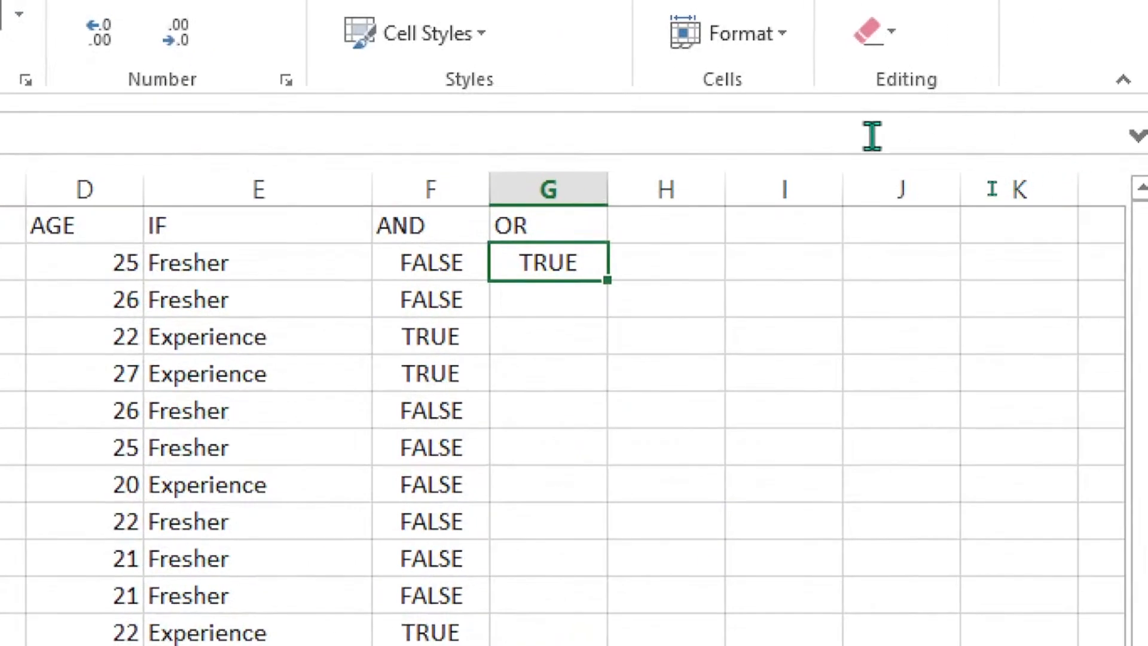
drag(610, 282, 553, 645)
drag(553, 600, 558, 645)
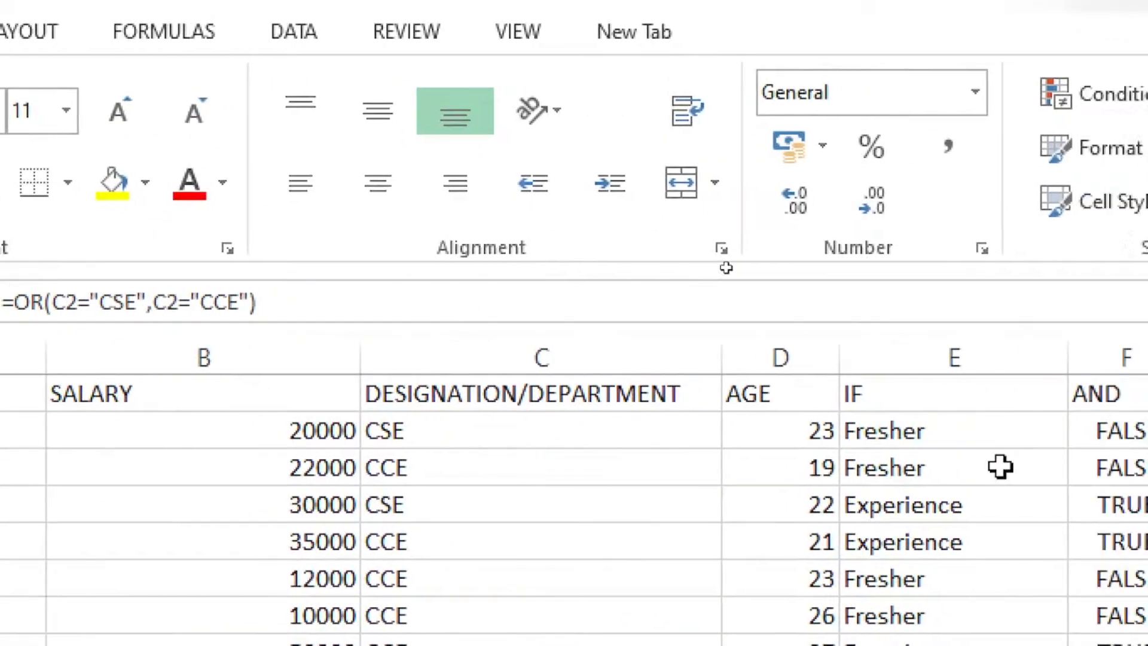
Review the logical formulas in E2, F2 and G2.
click(1006, 440)
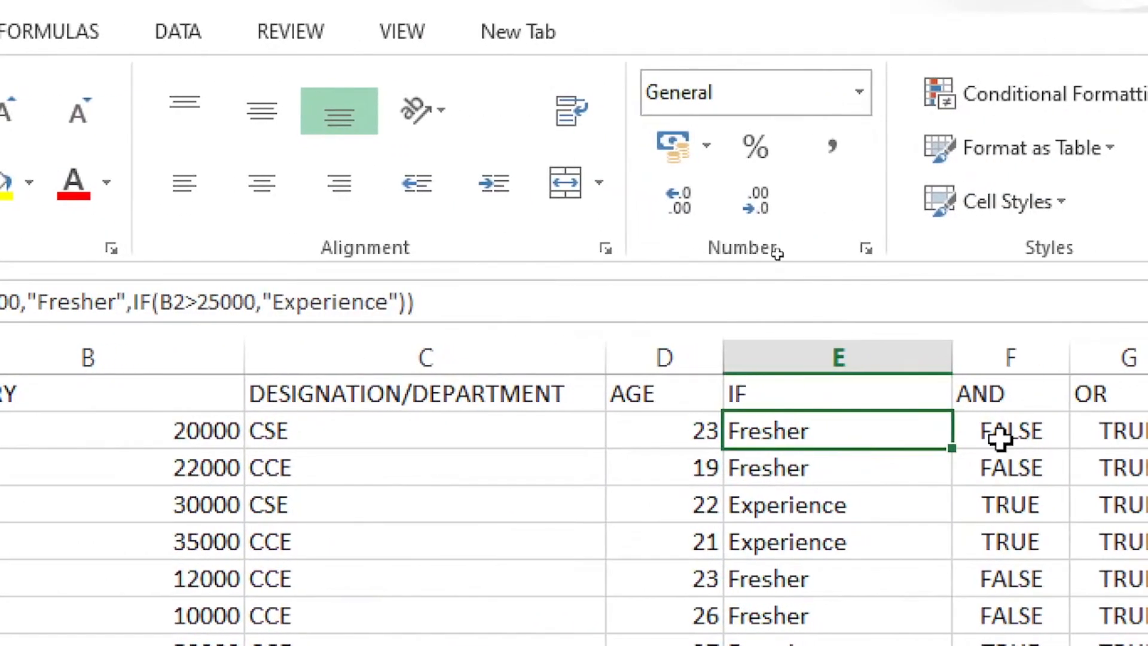
click(1000, 437)
click(1092, 431)
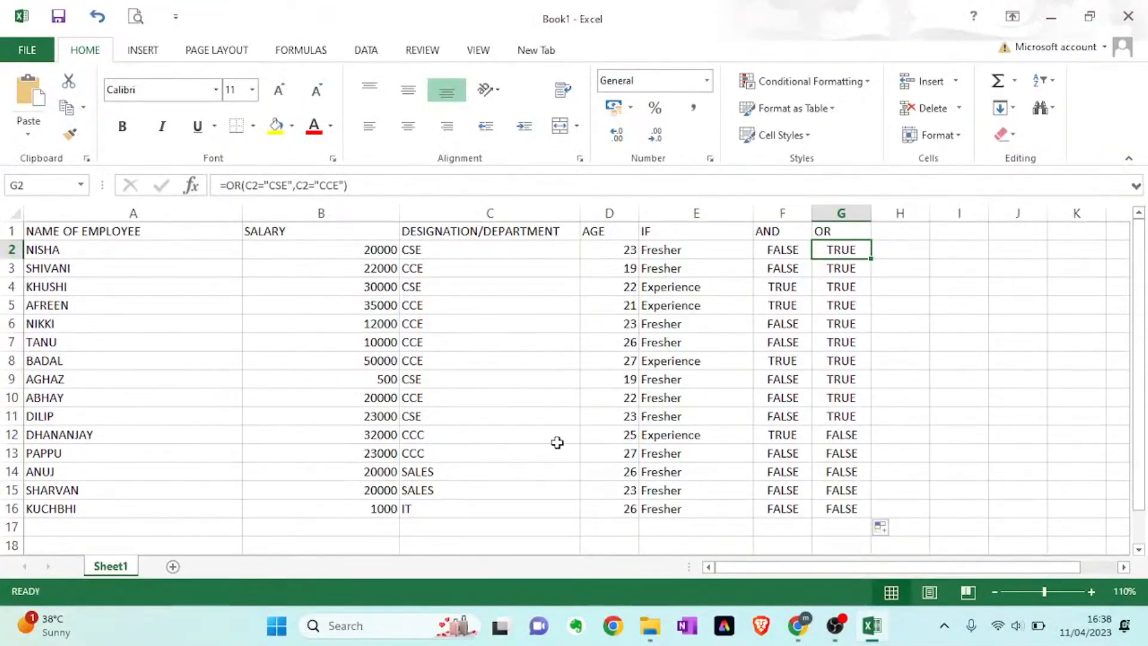
Create a new blank workbook and copy the employee name column A1:A16 from Book1.
key(ctrl+n)
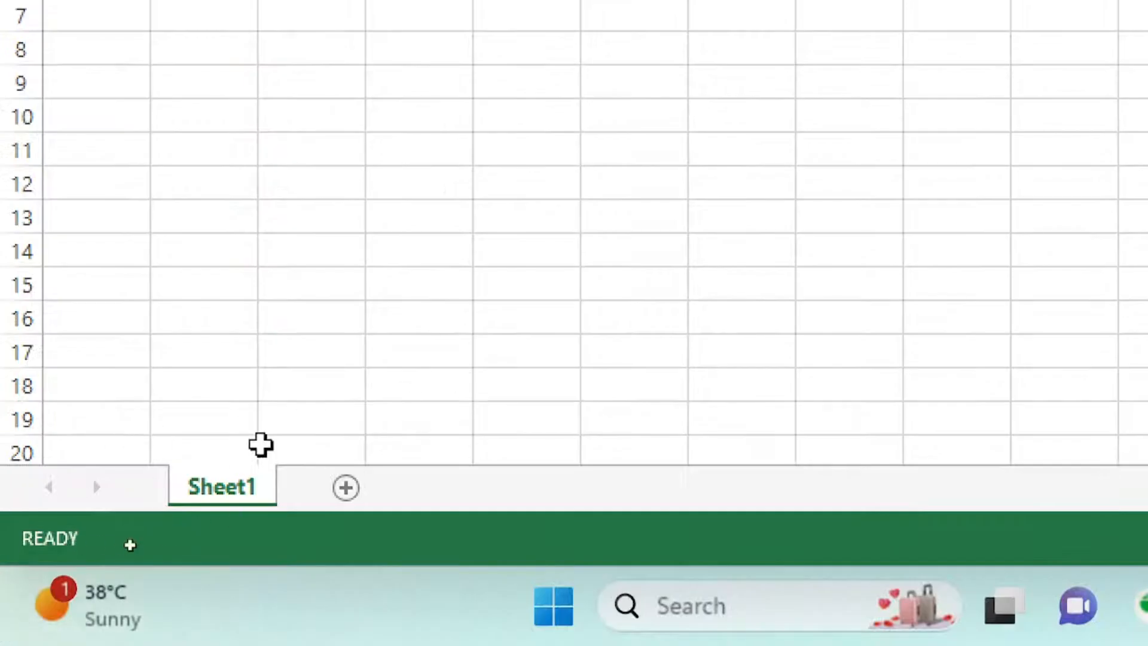
key(alt+Tab)
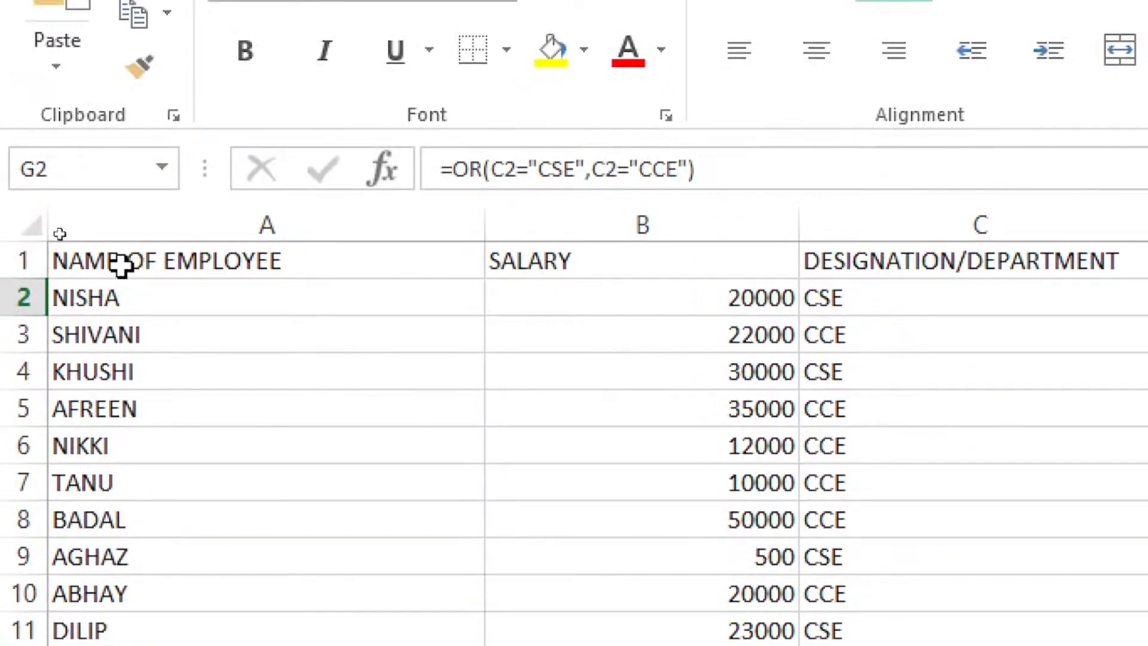
drag(119, 267, 129, 645)
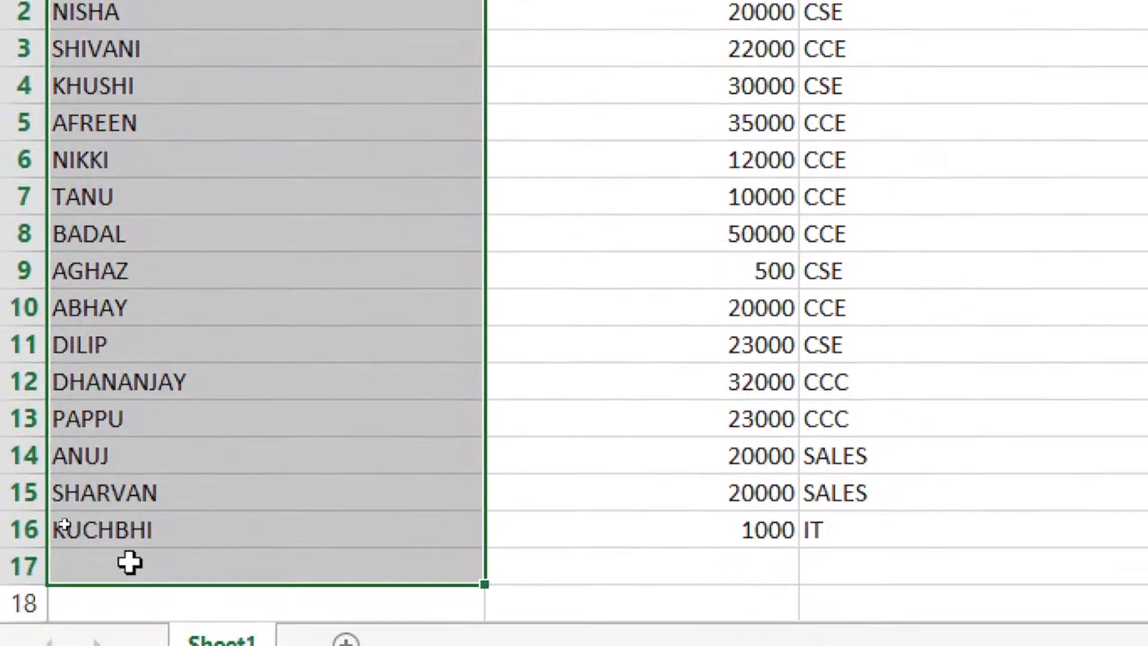
drag(130, 562, 128, 538)
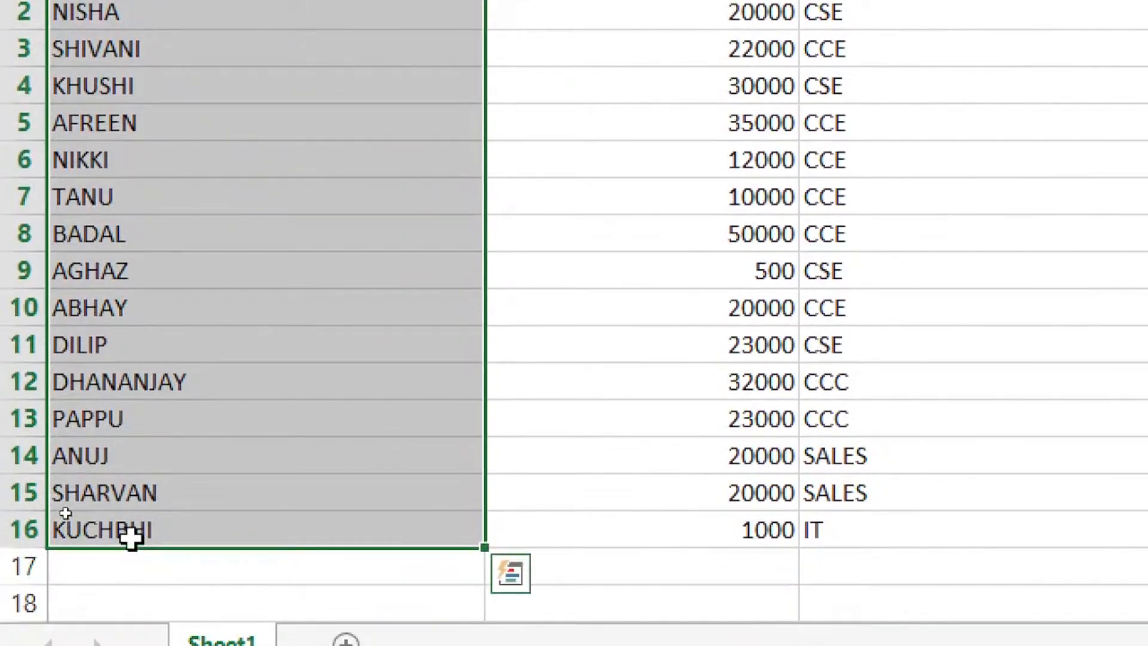
key(ctrl+c)
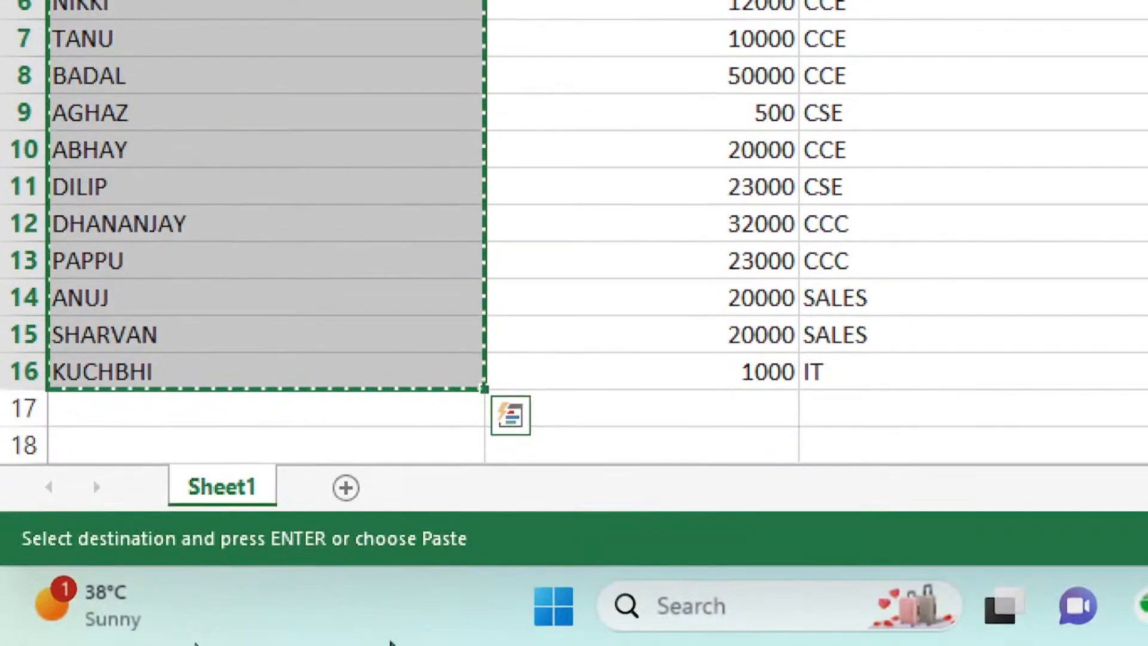
Switch to Book2, paste the copied name list starting at A1, and widen column A to fit the names.
key(alt+Tab)
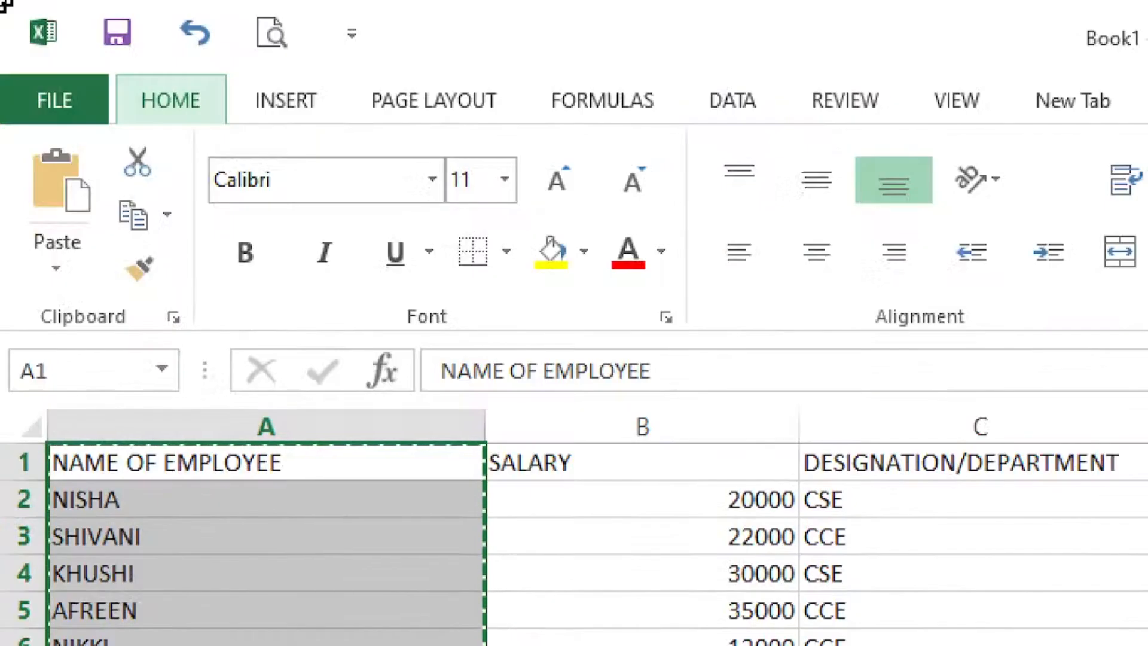
key(alt+Tab)
key(alt+Tab)
key(alt+Tab)
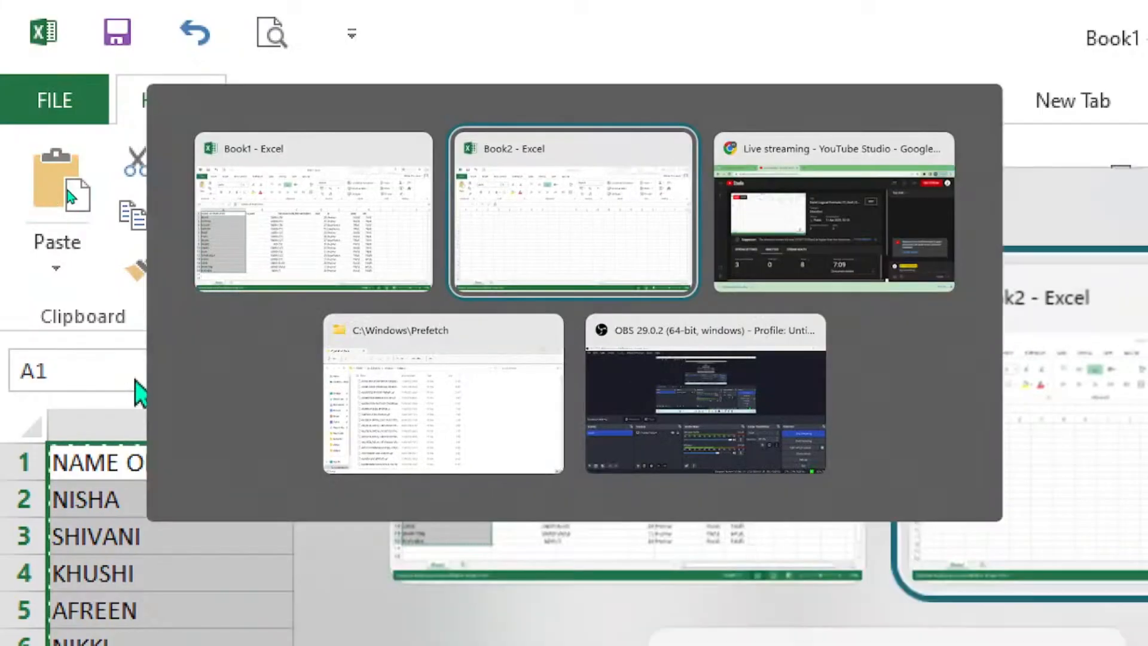
key(ctrl+v)
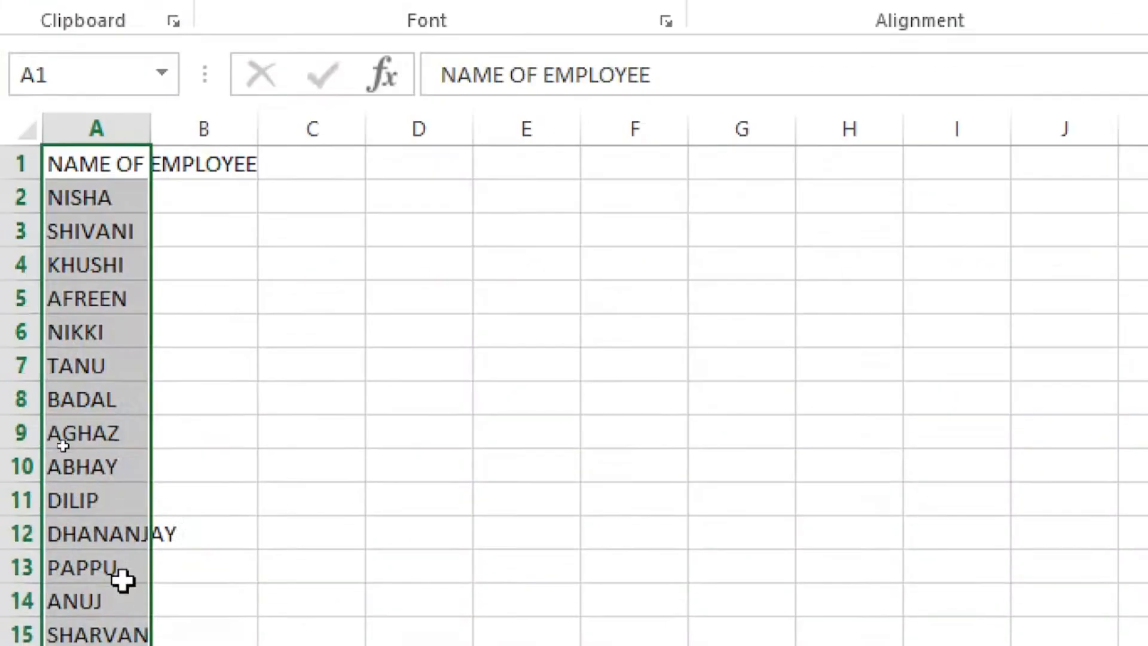
drag(153, 82, 324, 93)
Change the header in A1 to "NAME OF STUDENT".
double_click(277, 119)
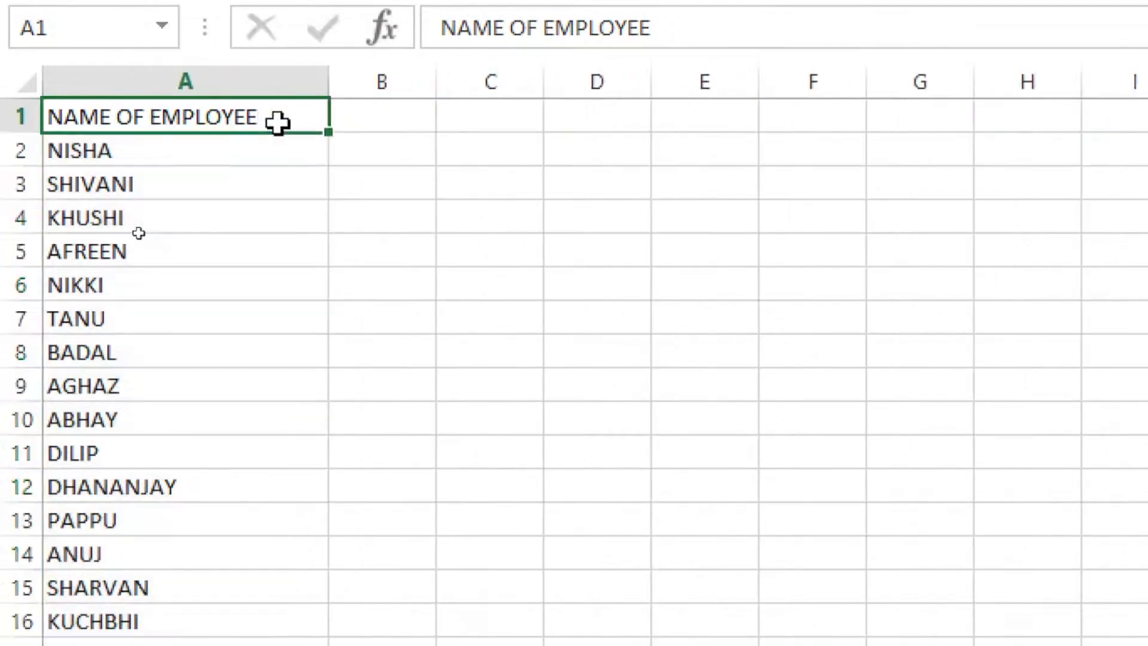
key(BackSpace)
key(BackSpace)
key(BackSpace)
key(BackSpace)
key(BackSpace)
key(BackSpace)
key(BackSpace)
key(BackSpace)
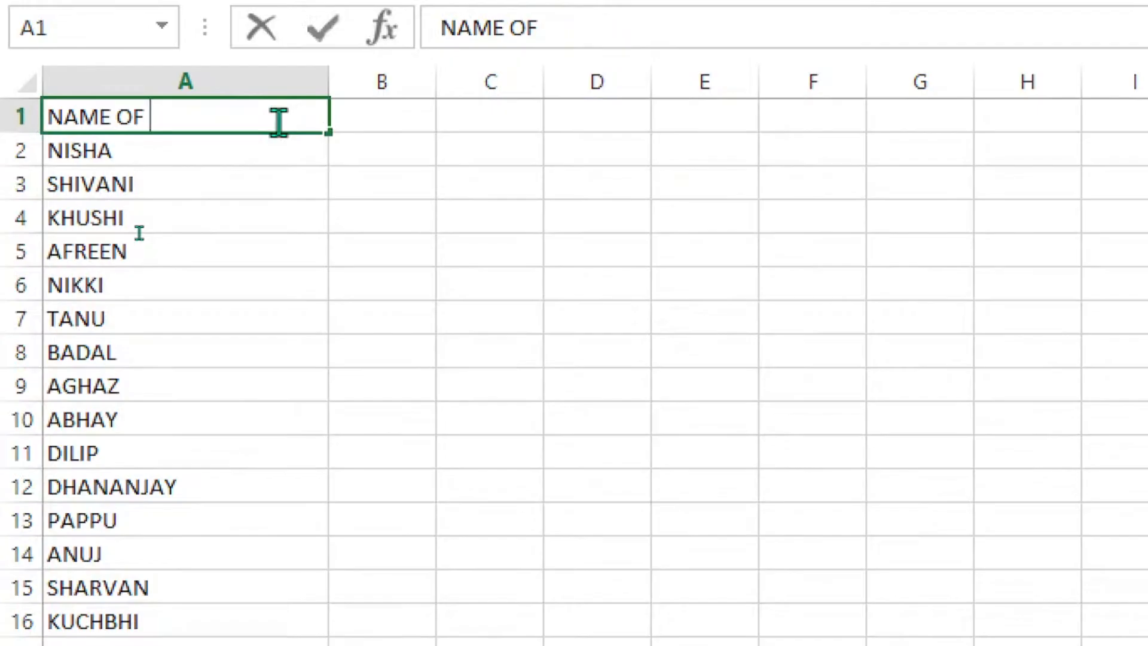
text(STUDENT)
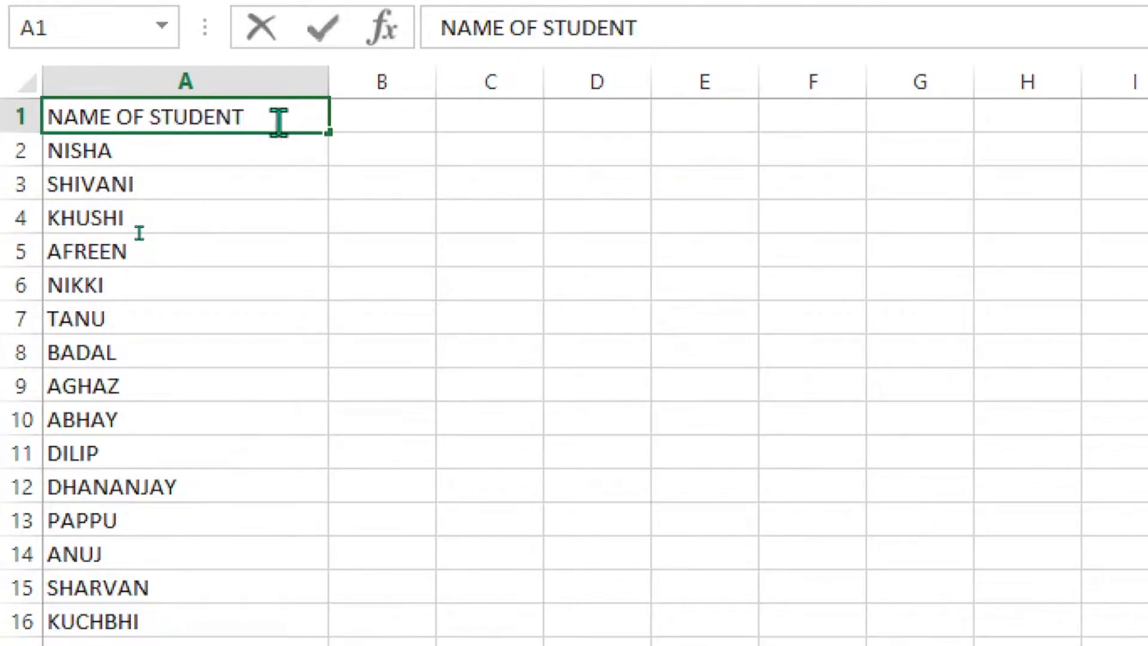
click(323, 28)
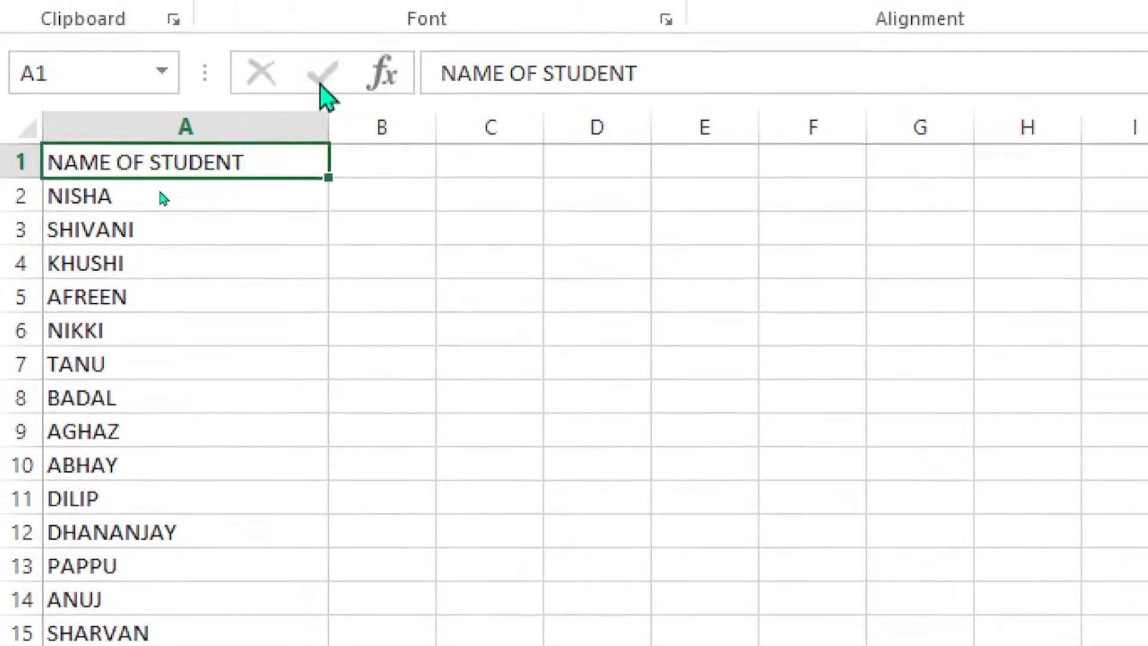
Enter the subject headers MTH, SC and SSC in cells B1 to D1.
click(378, 160)
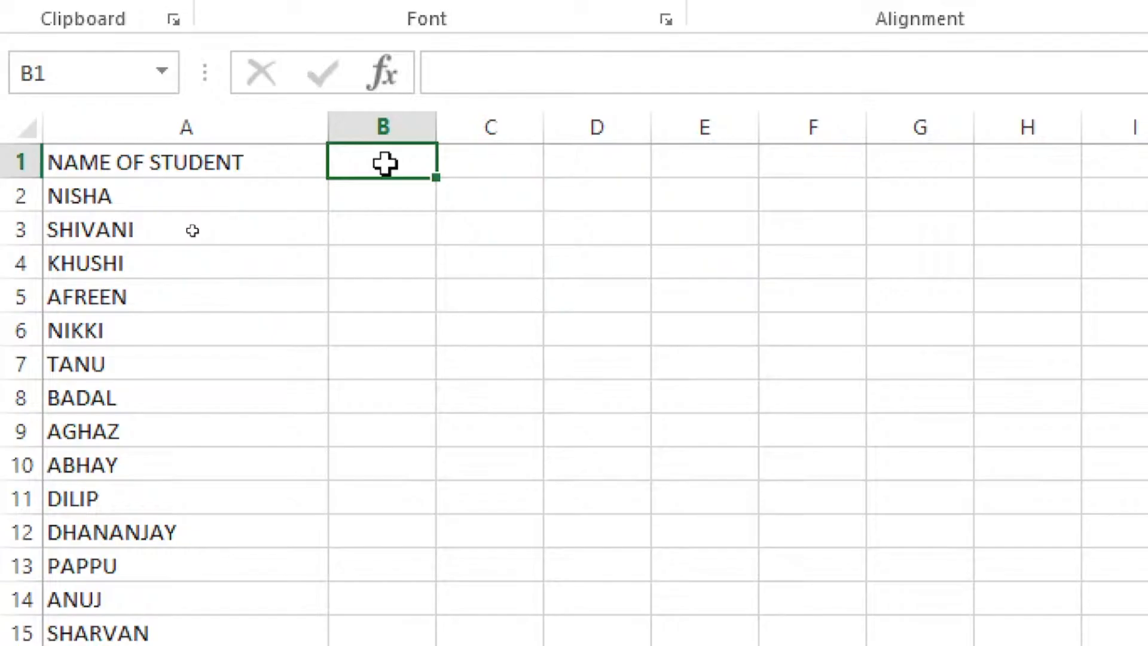
text(MTH)
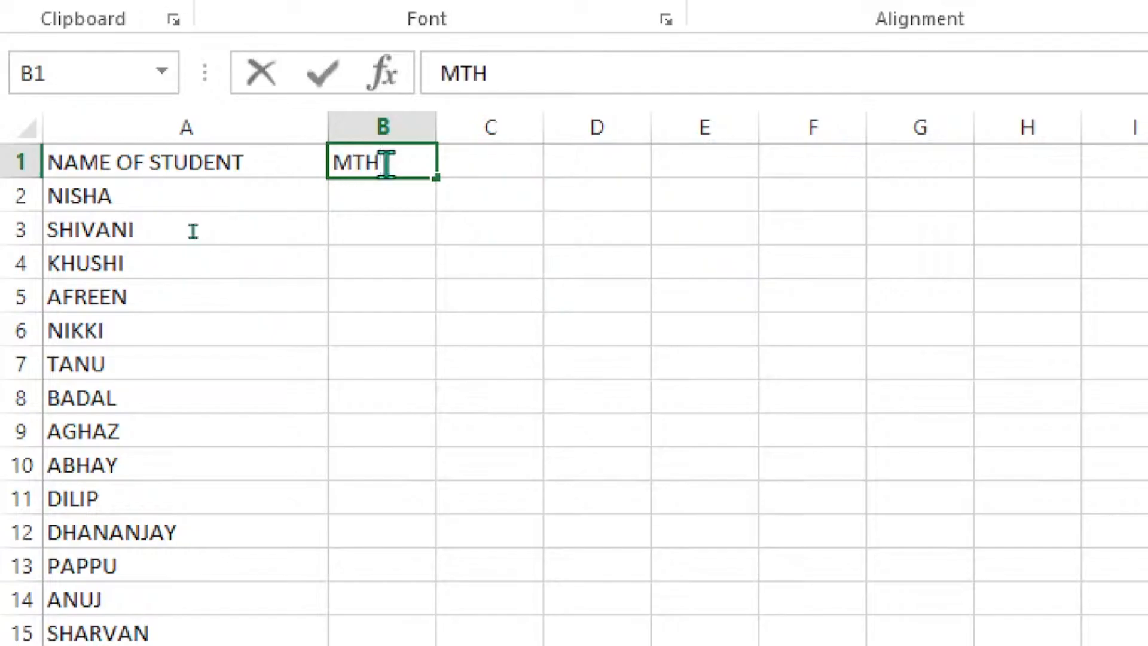
key(Tab)
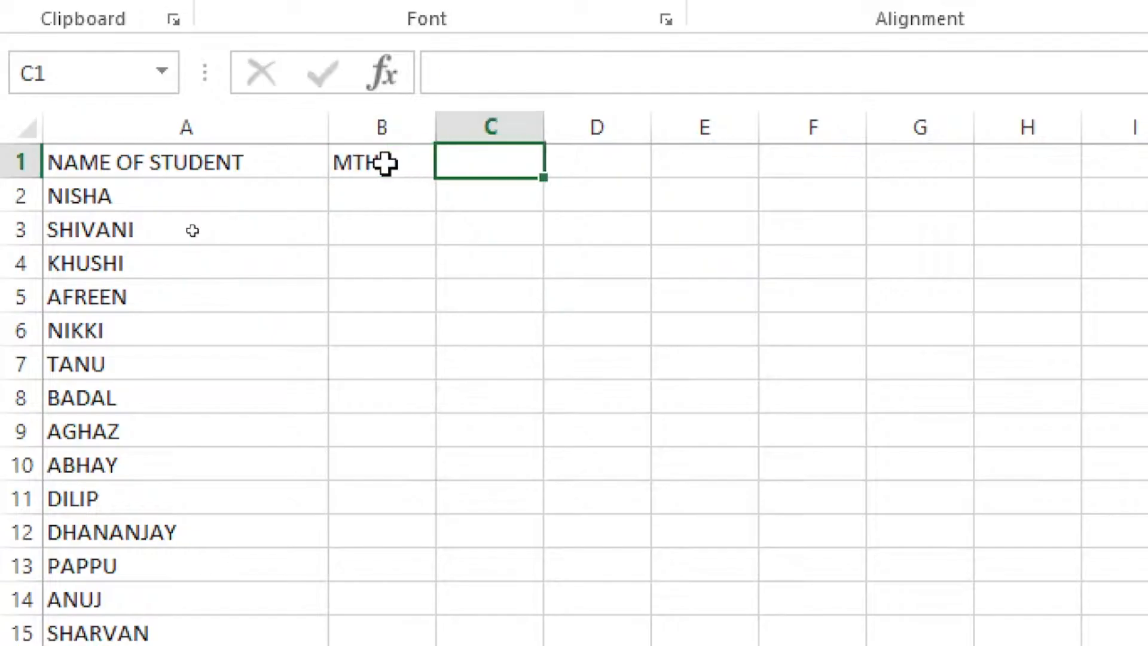
text(SC)
key(Page_Down)
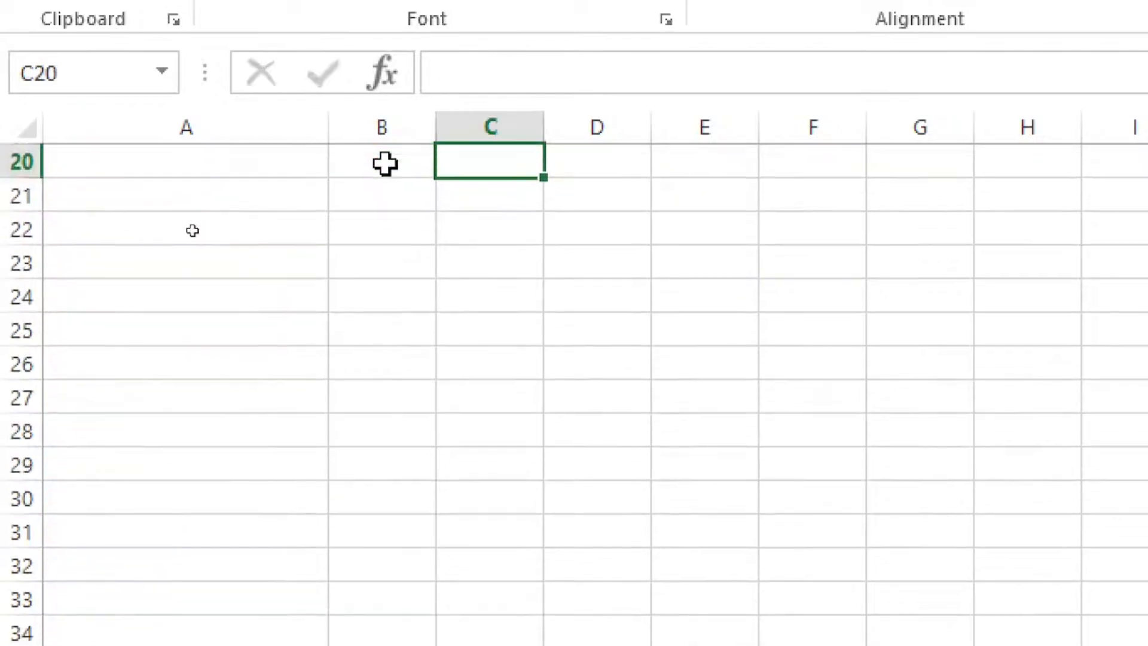
key(Page_Up)
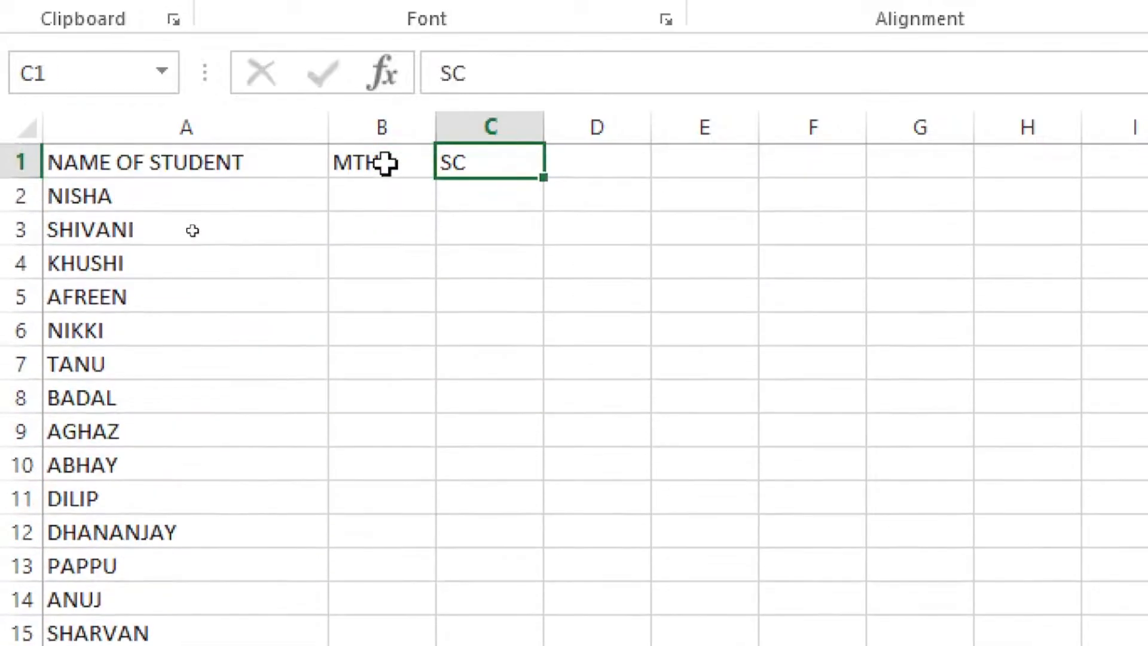
key(Right)
text(SSC)
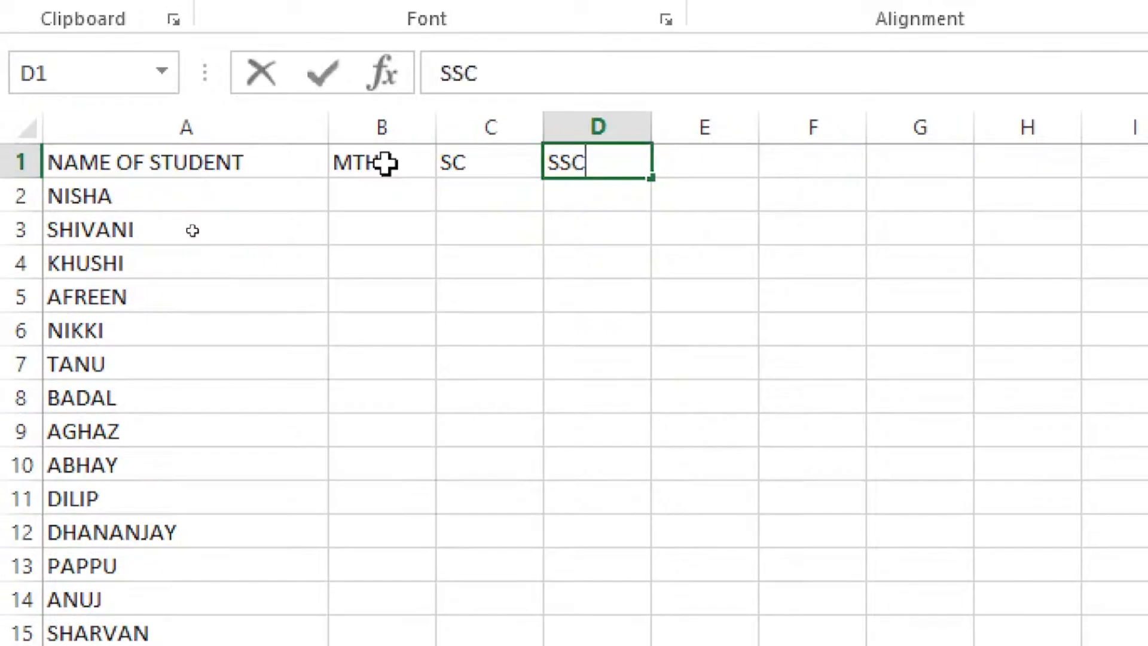
key(Right)
Enter the subject headers SNK, HND and ENG in cells E1 to G1.
key(Right)
key(Left)
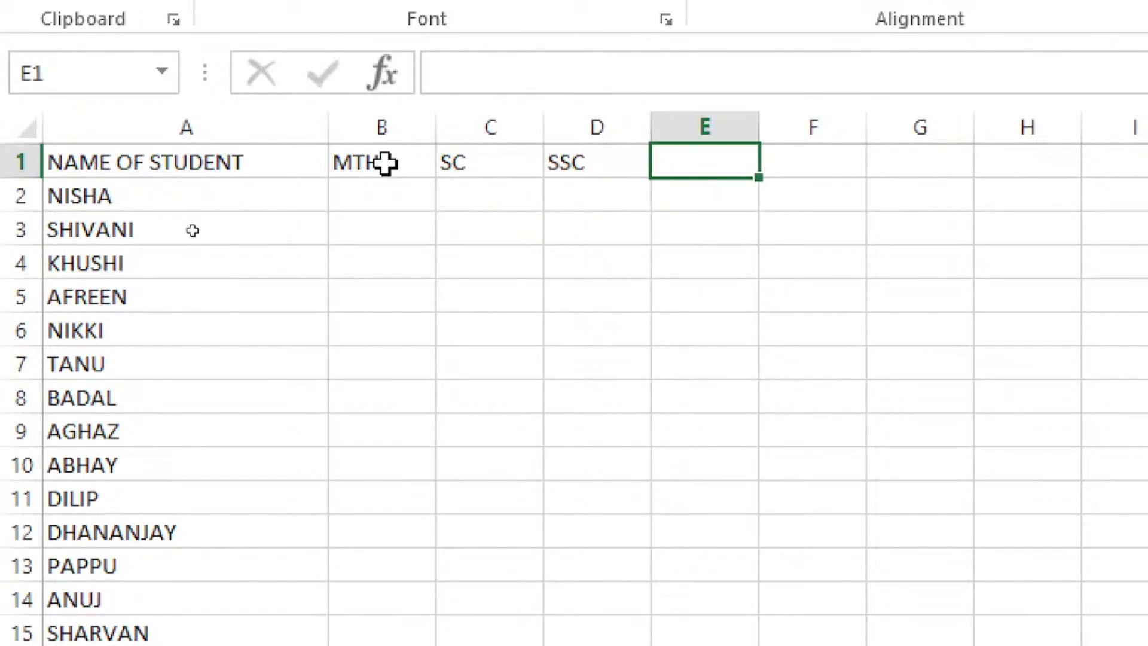
text(SNK)
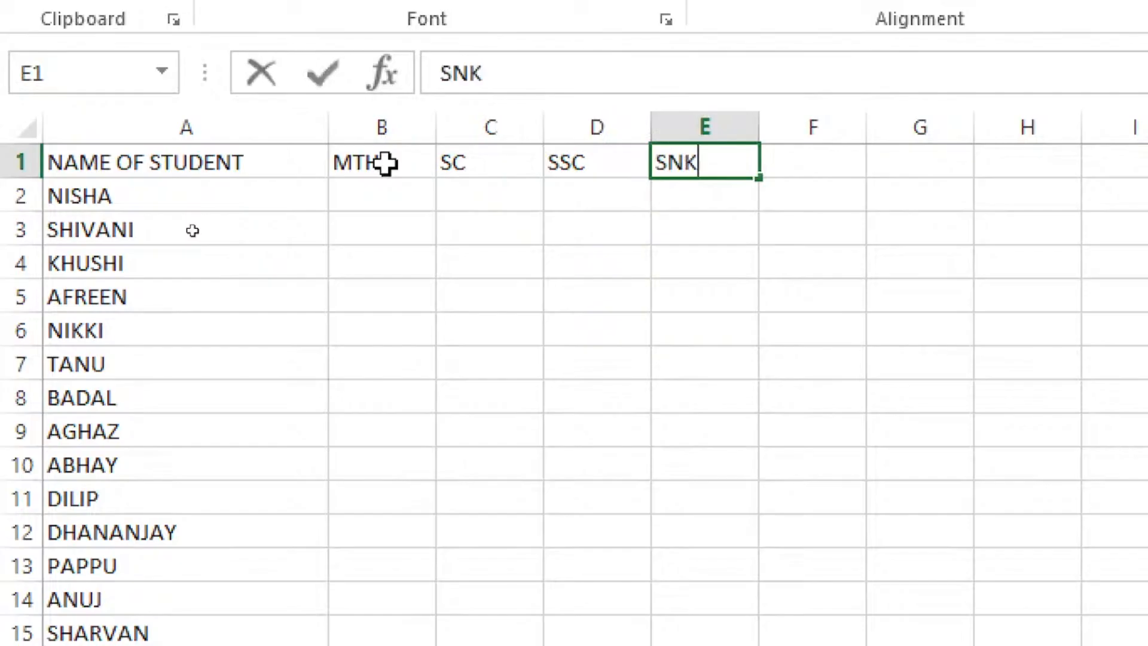
key(Right)
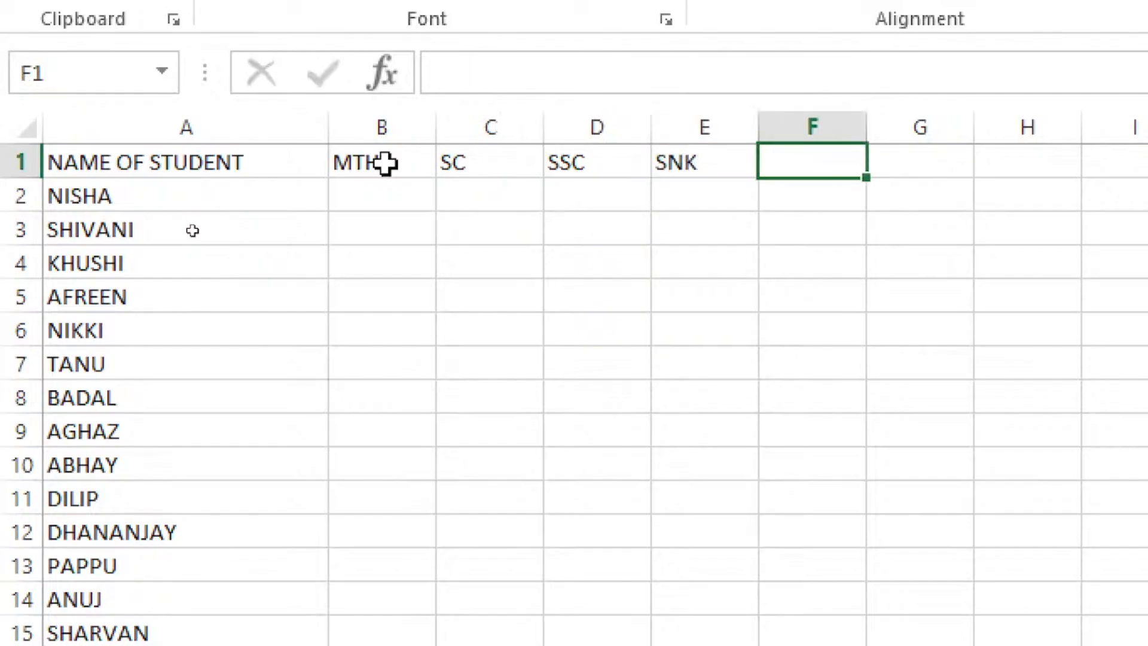
text(HND)
key(Right)
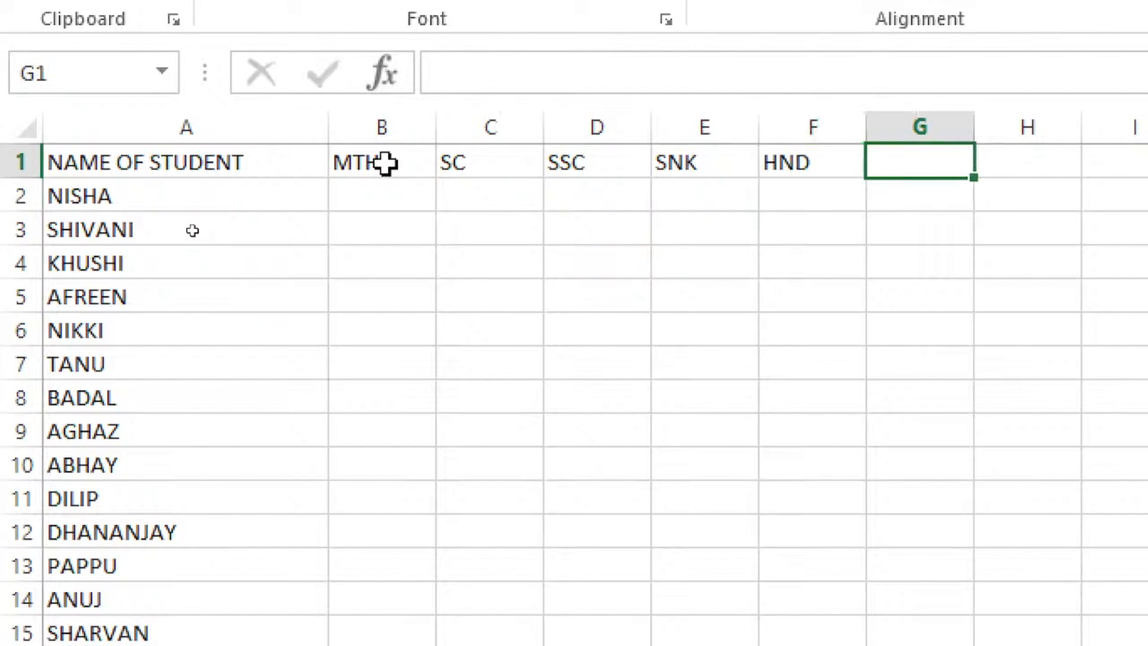
text(ENG)
key(Right)
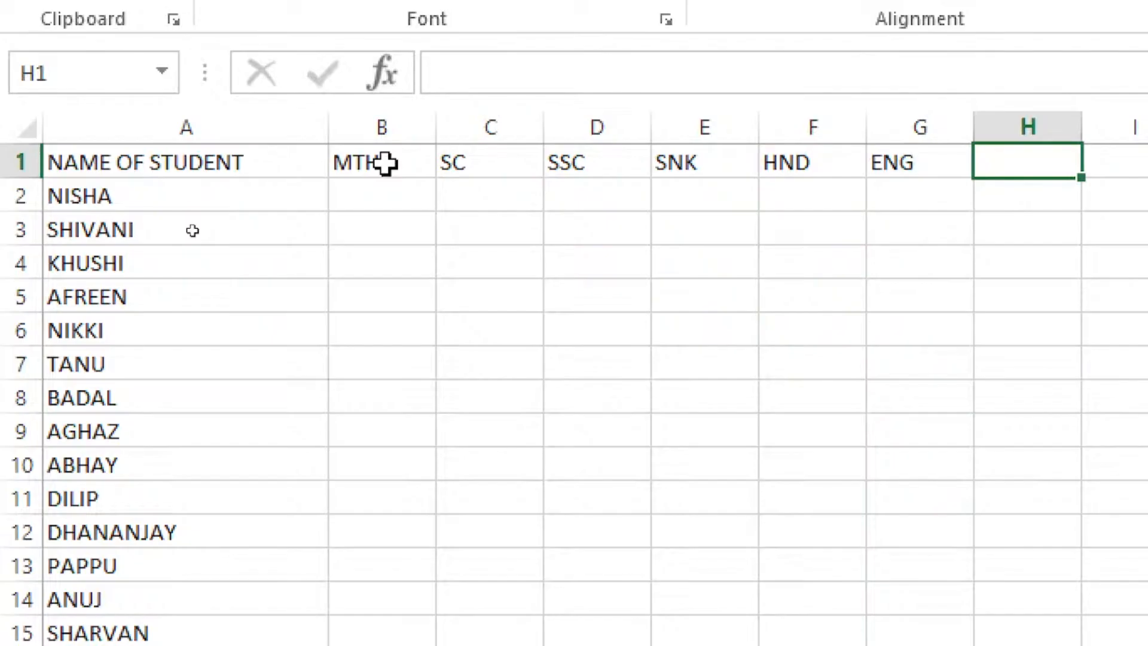
Add the headers TOTAL in H1 and % in I1.
text(TOT)
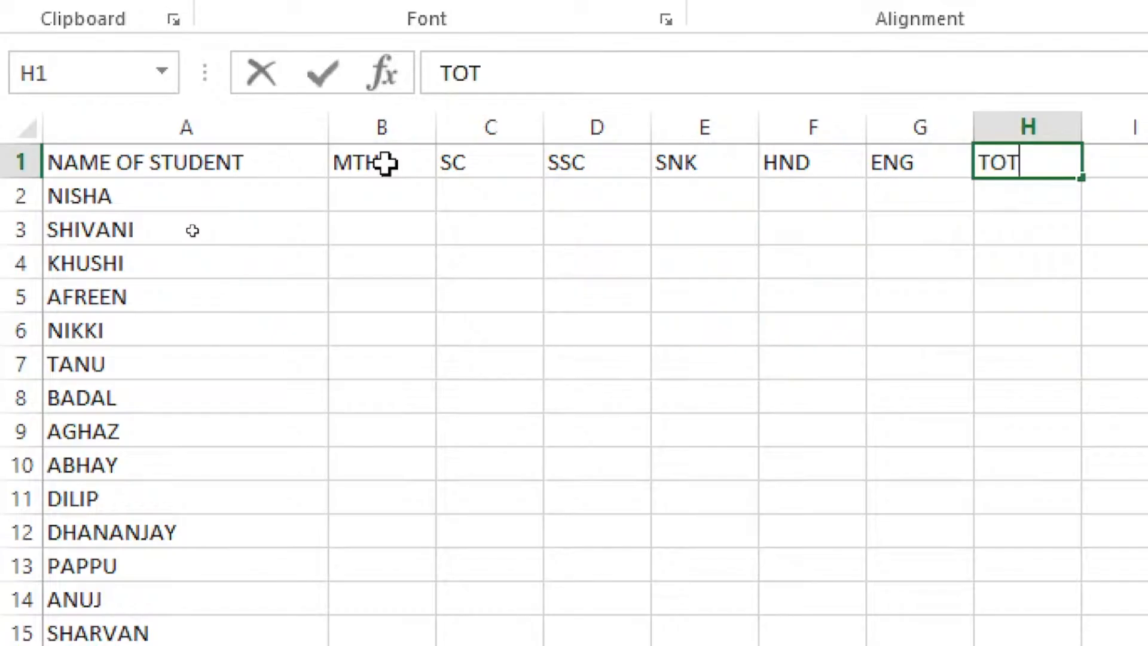
text(AL)
key(Tab)
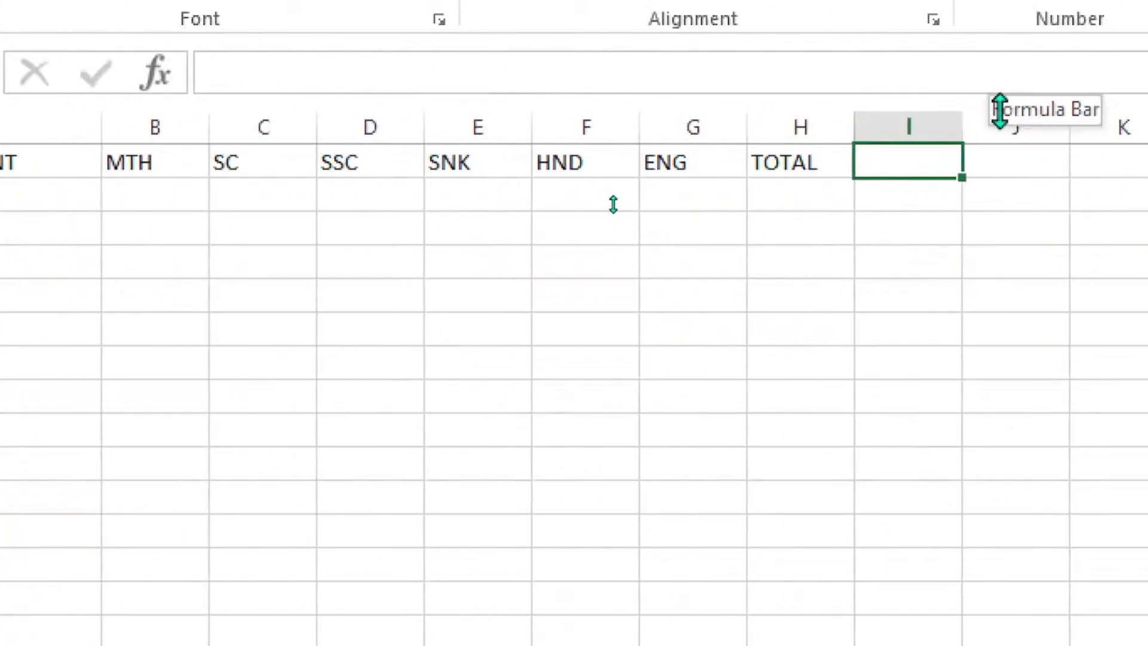
key(F2)
text(%)
key(Tab)
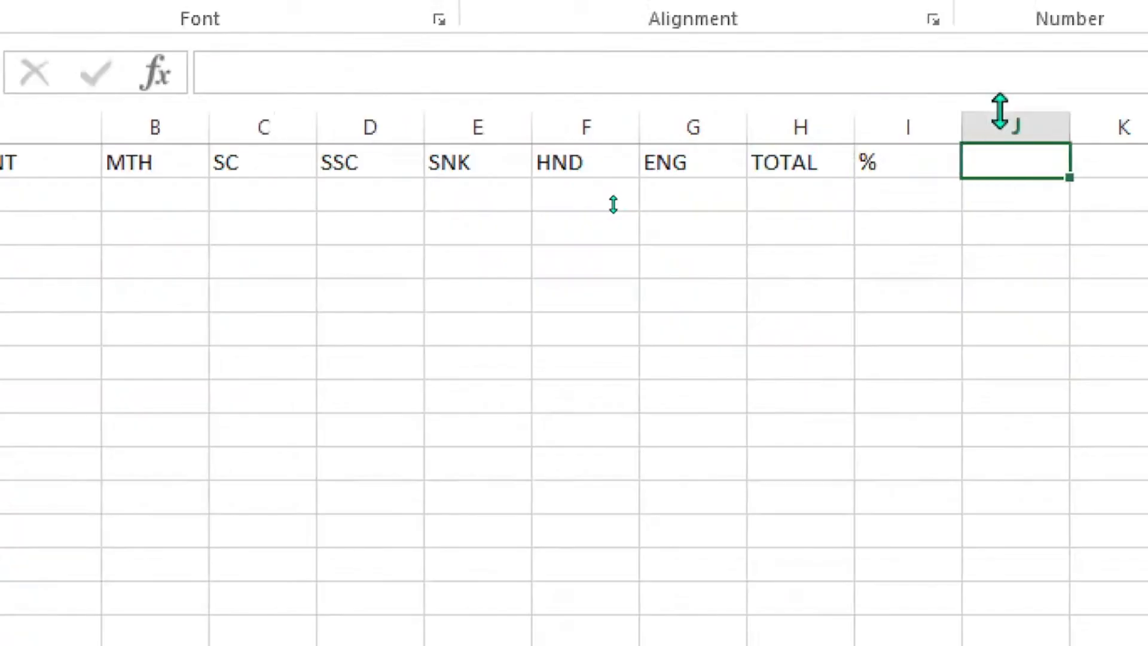
Enter the header GRADE/DIVISION in J1 and widen column J to fit it.
text(gRA)
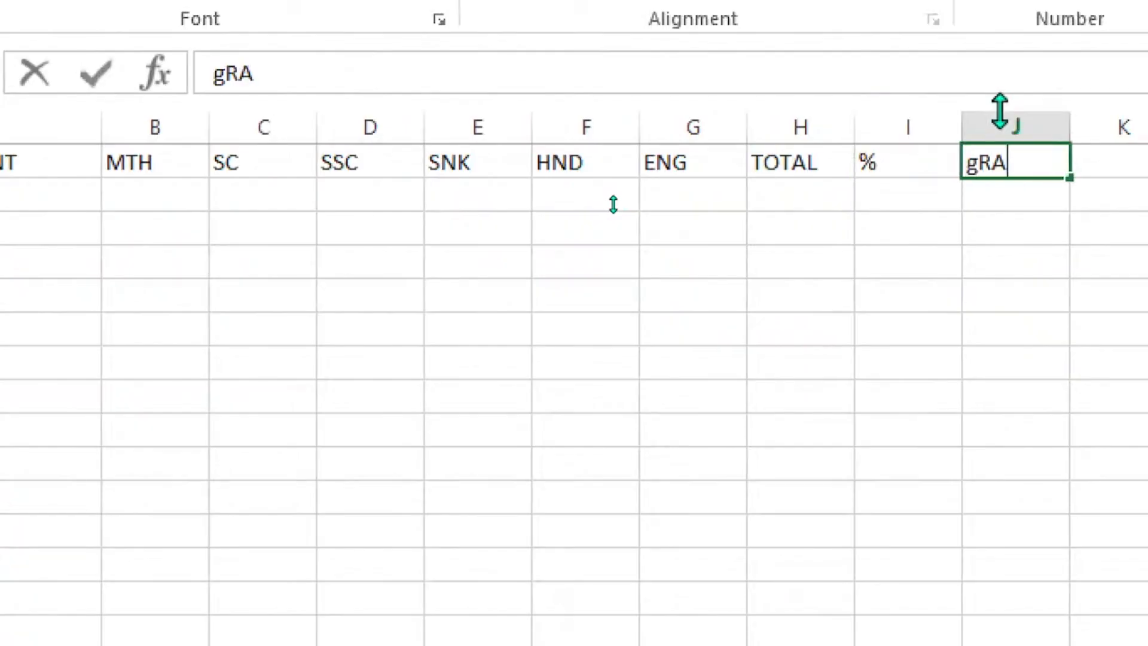
key(BackSpace)
key(BackSpace)
key(BackSpace)
text(G)
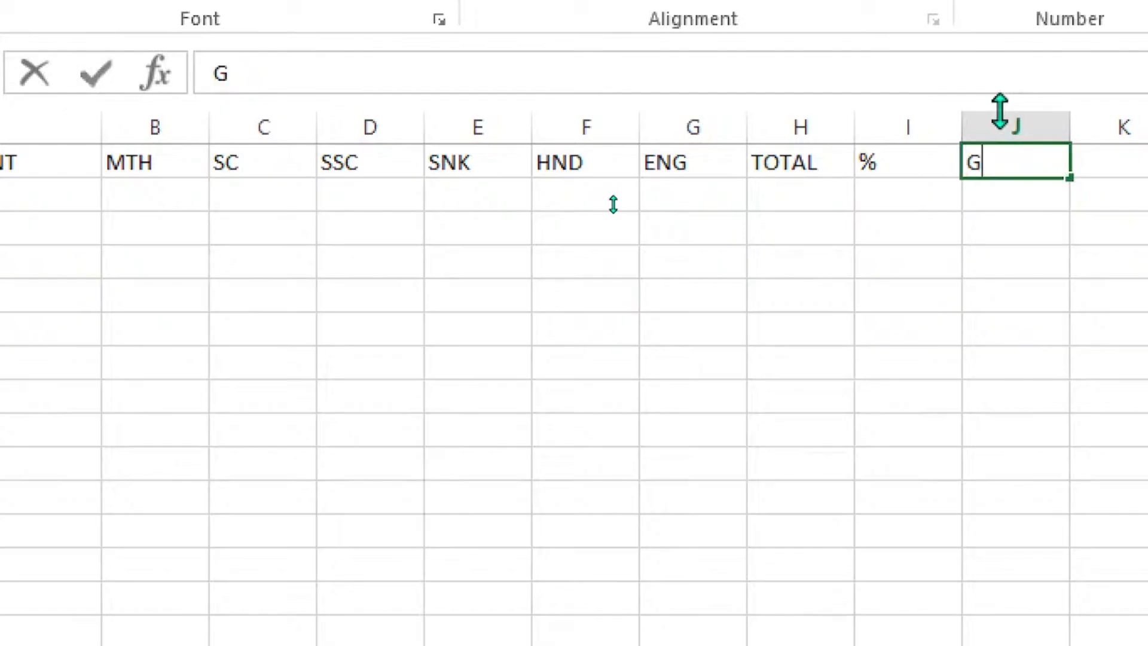
text(RADE/)
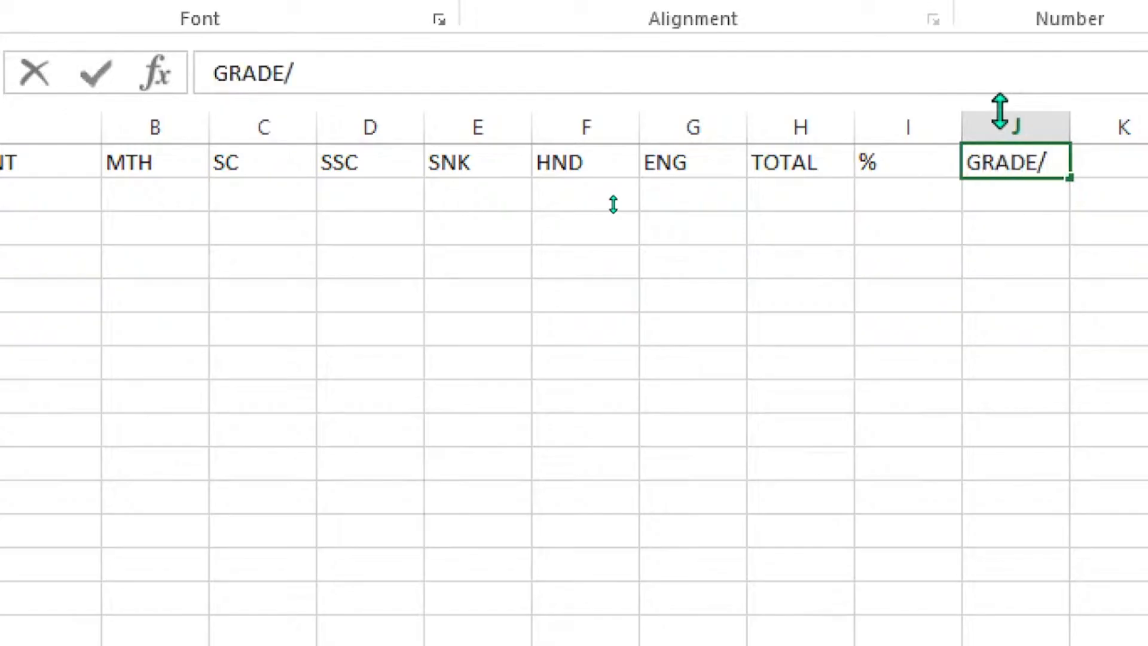
text(DIVISION)
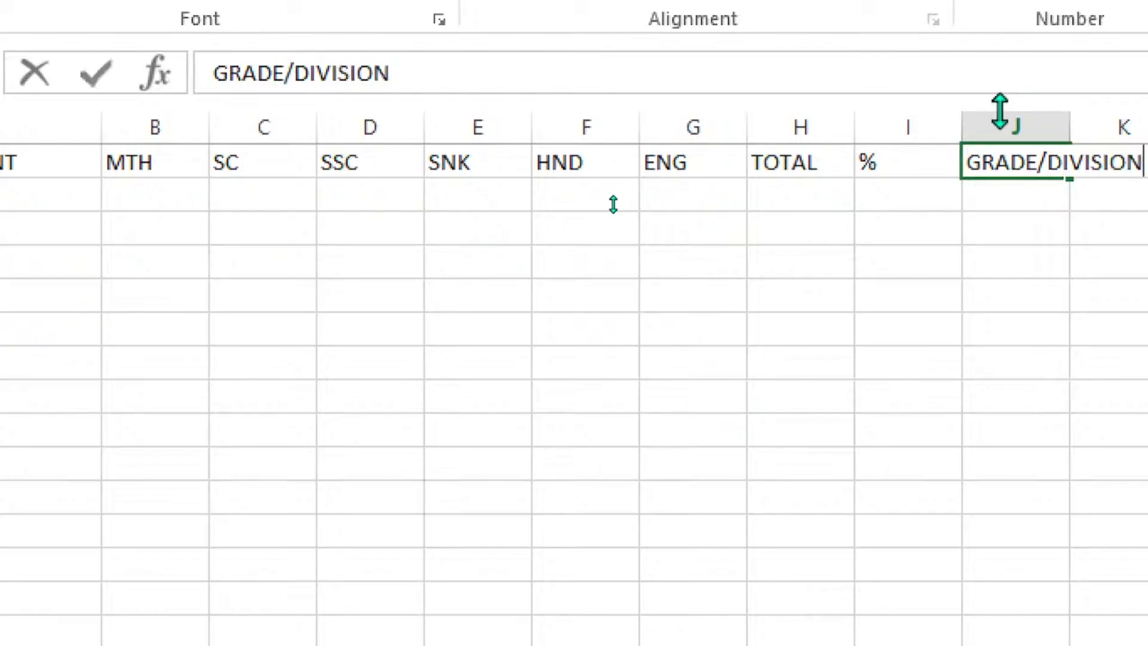
key(Return)
drag(1001, 123, 1099, 120)
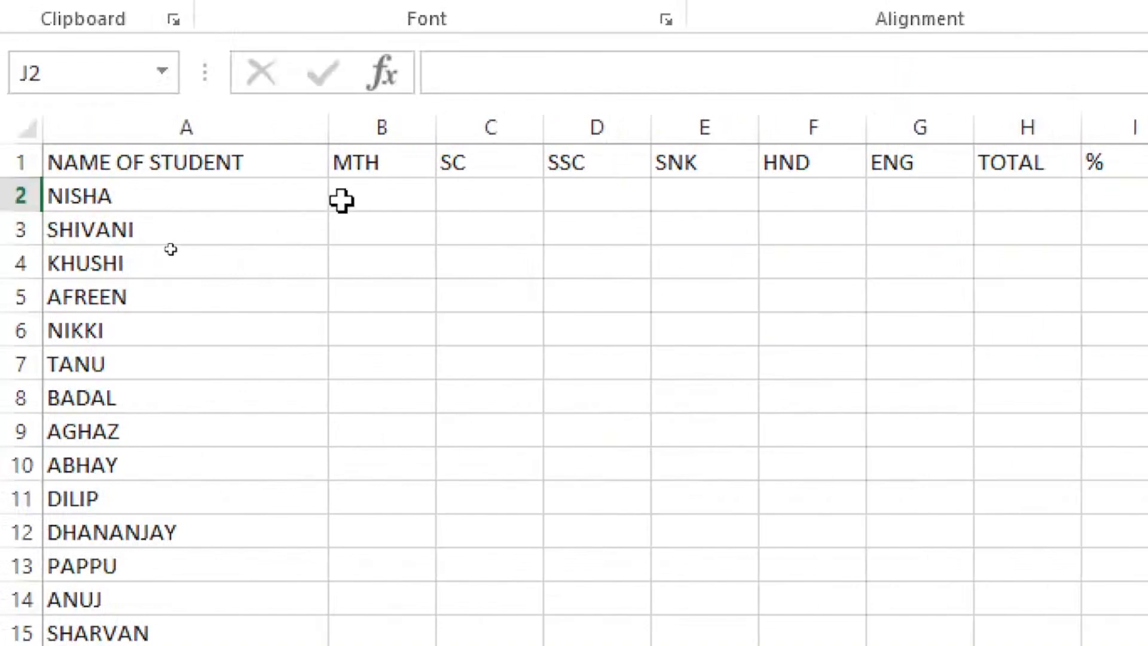
Enter =RANDBETWEEN(35,90) in B2 to generate the first student's MTH mark.
click(243, 201)
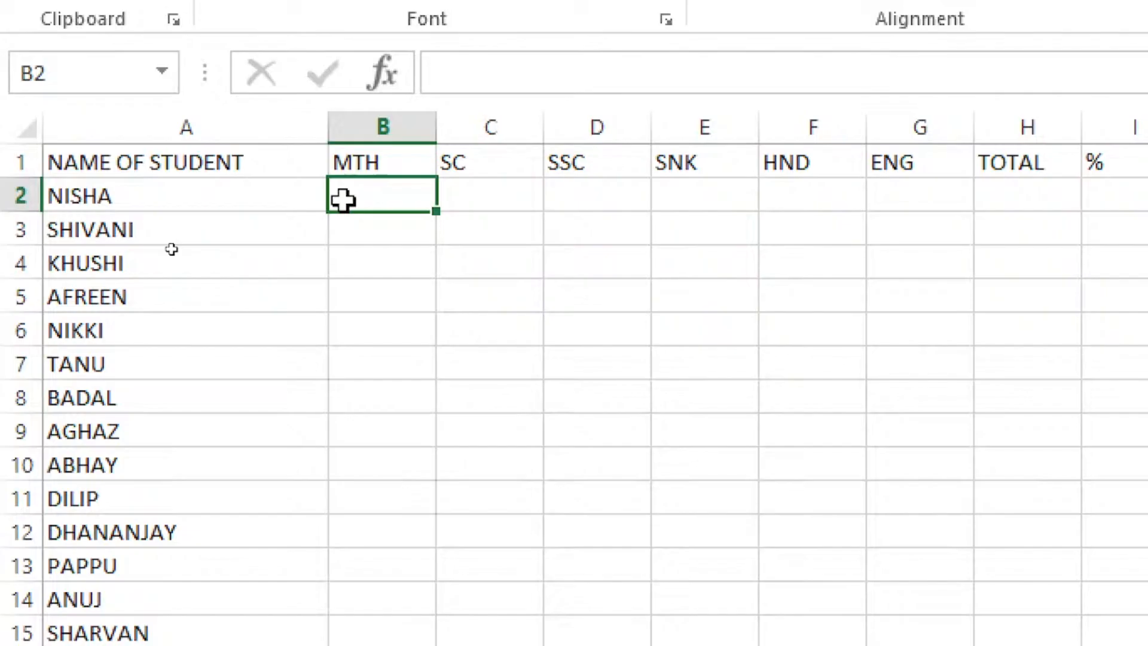
text(=)
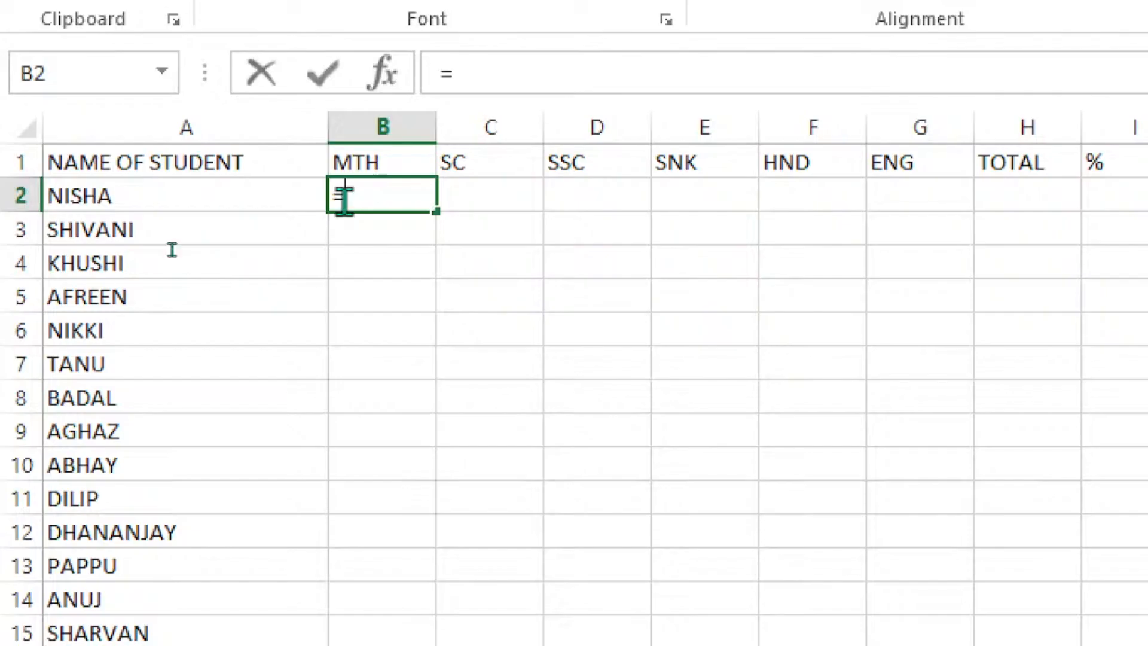
text(RAN)
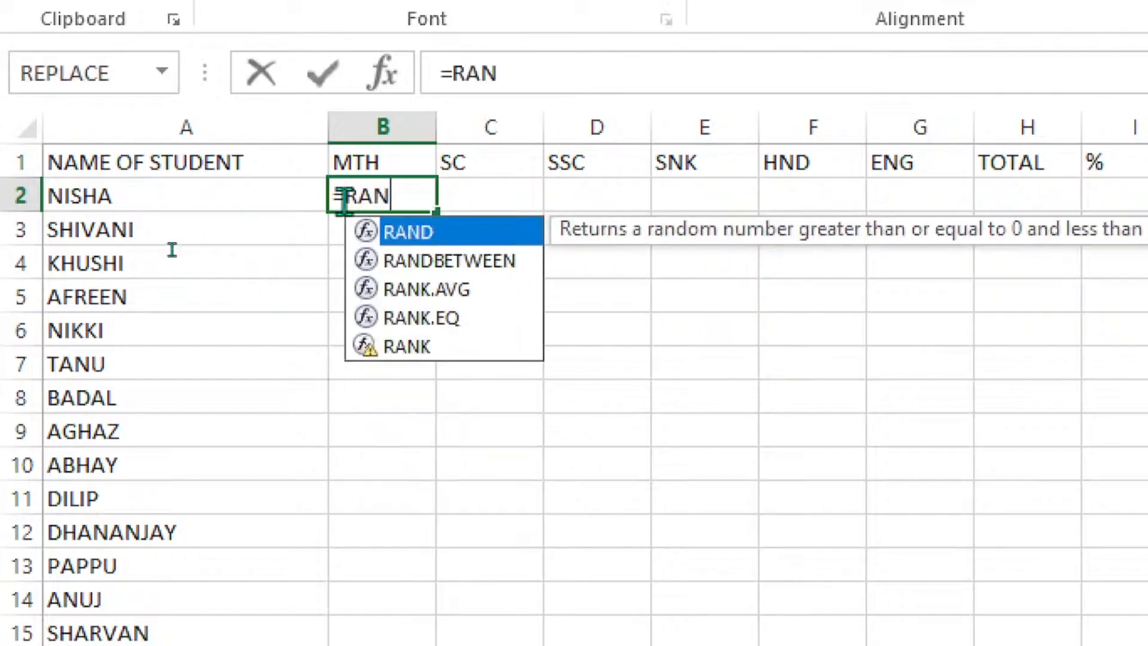
text(DBETWW)
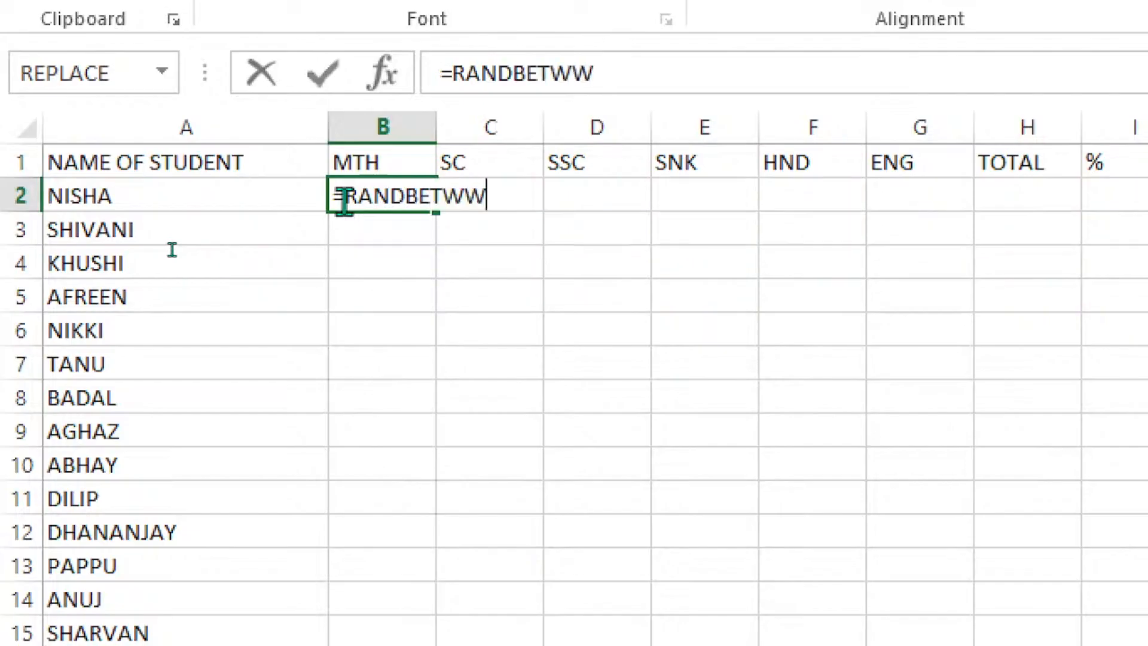
key(BackSpace)
text(EE)
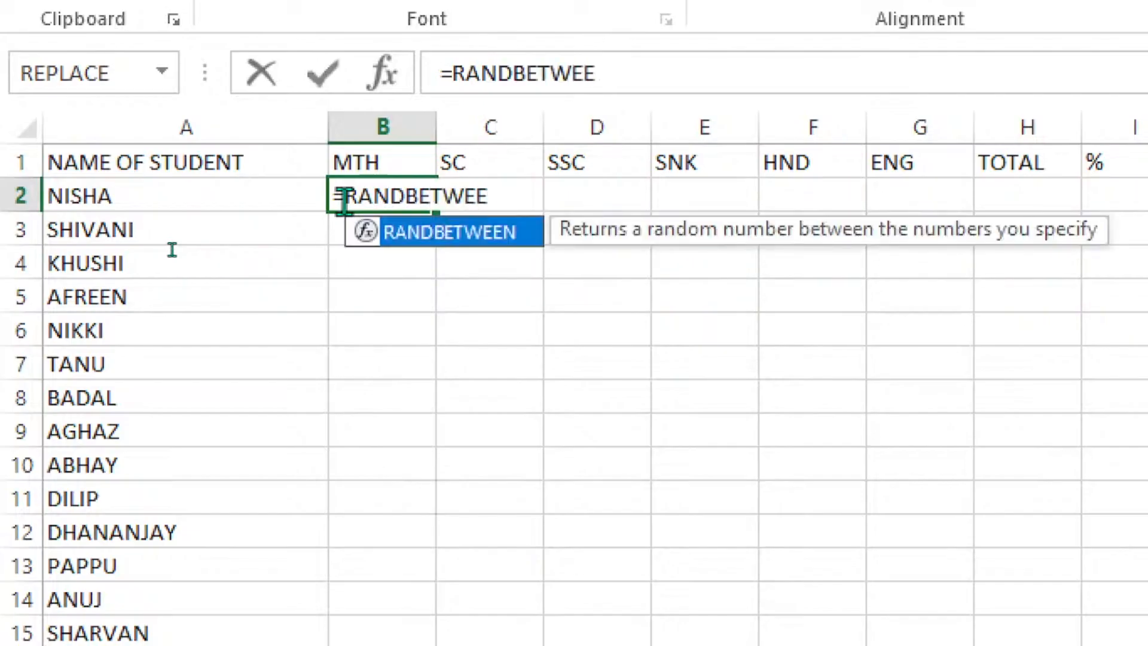
text(N()
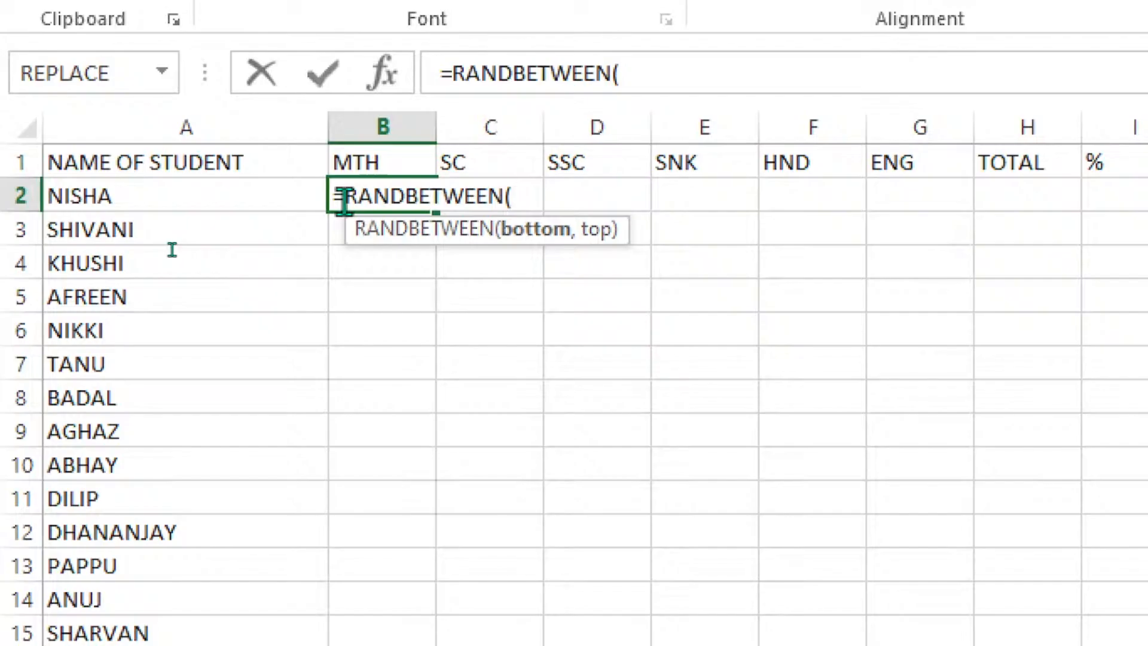
text(35,)
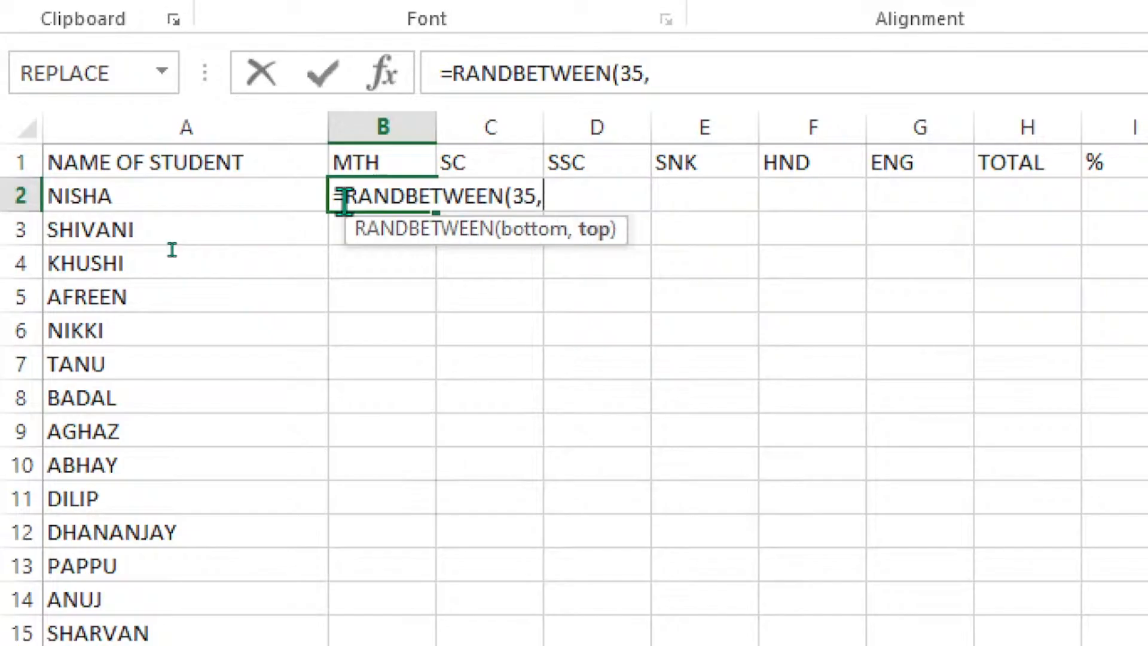
text(90)
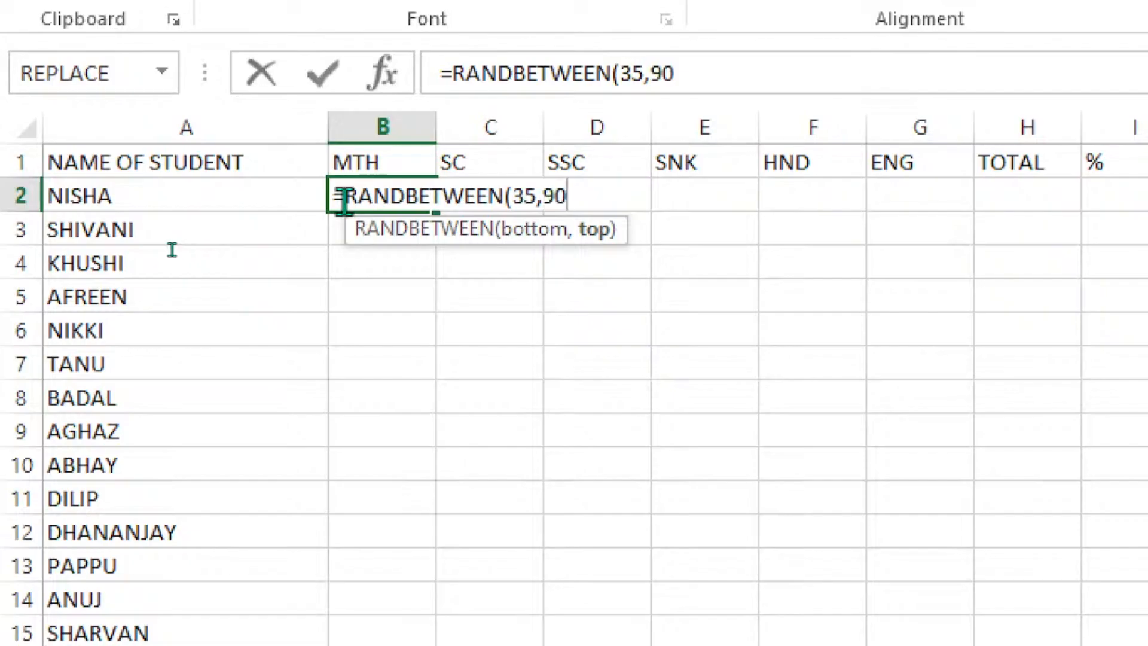
text())
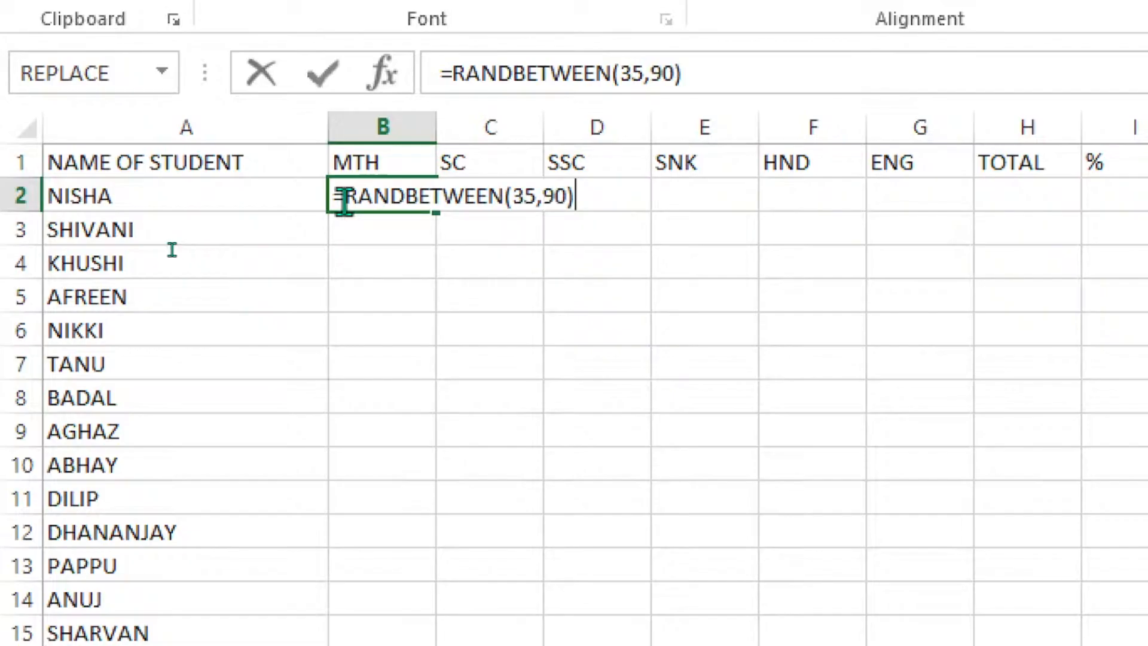
key(Return)
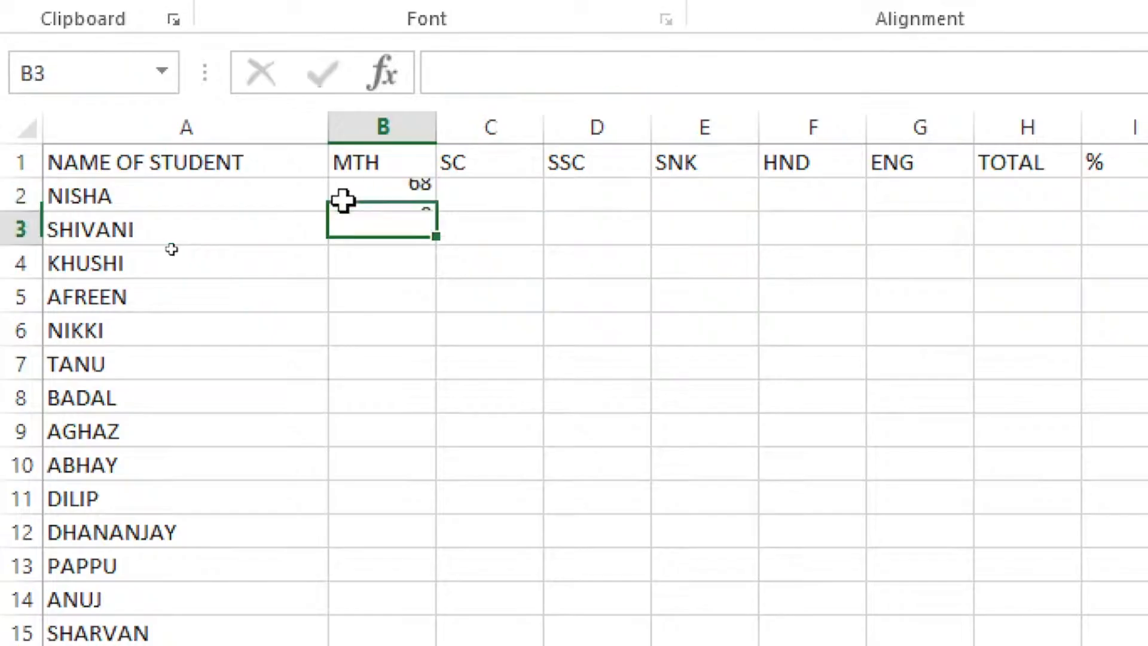
Fill the random mark formula from B2 across to G2 and down through row 16 for all students.
click(343, 200)
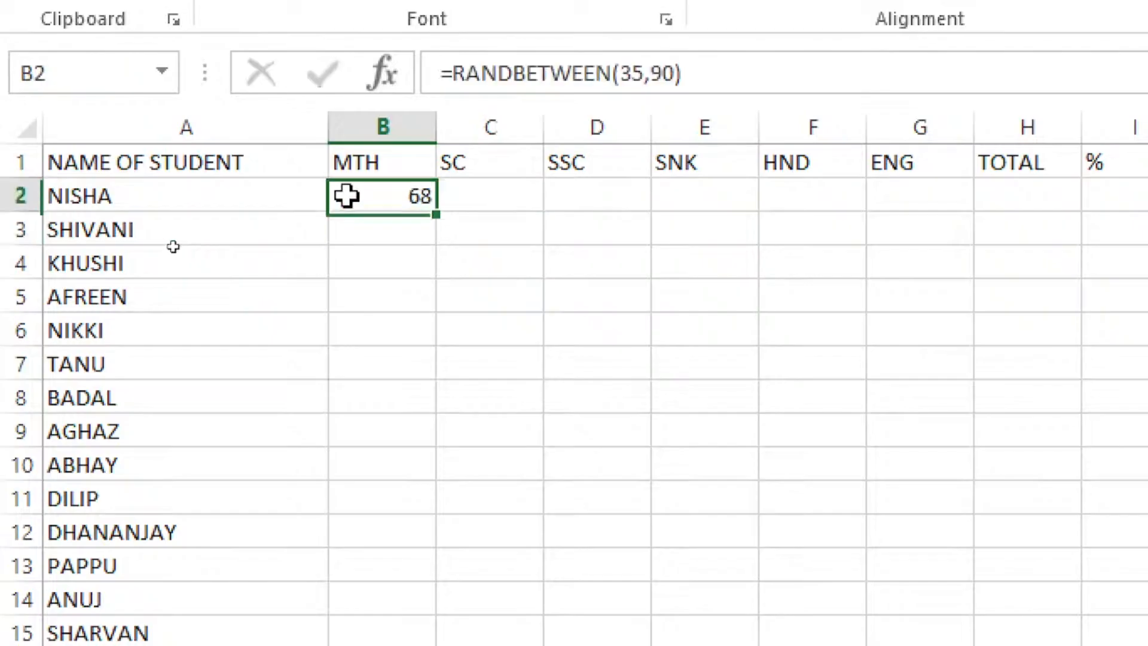
drag(438, 211, 970, 200)
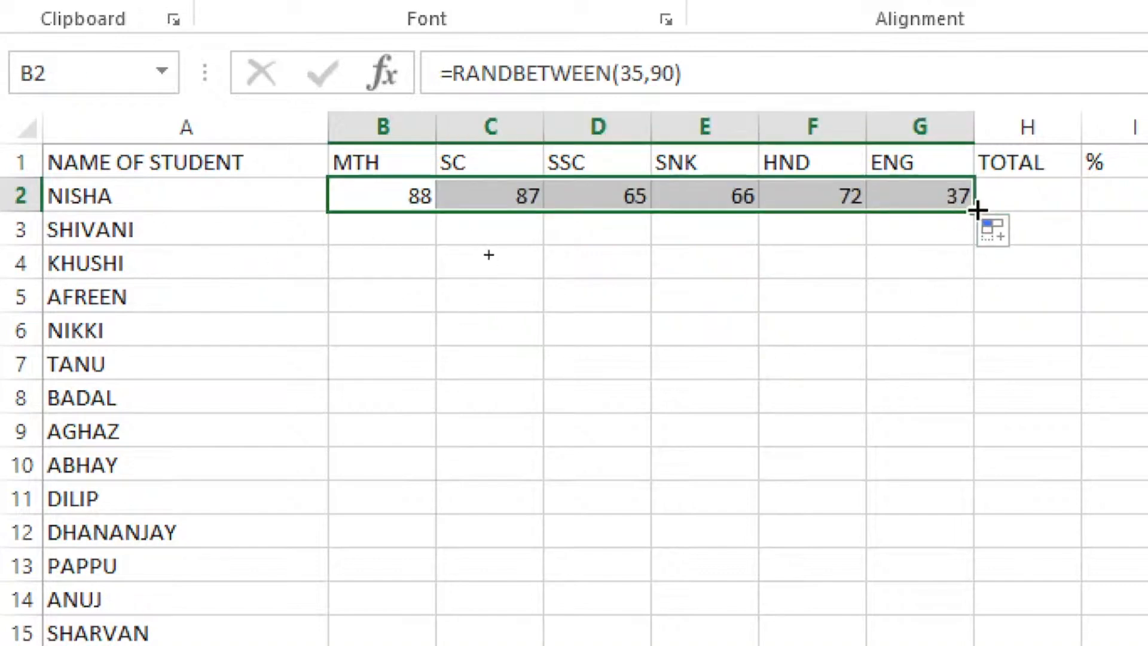
drag(974, 235, 961, 645)
drag(961, 563, 961, 530)
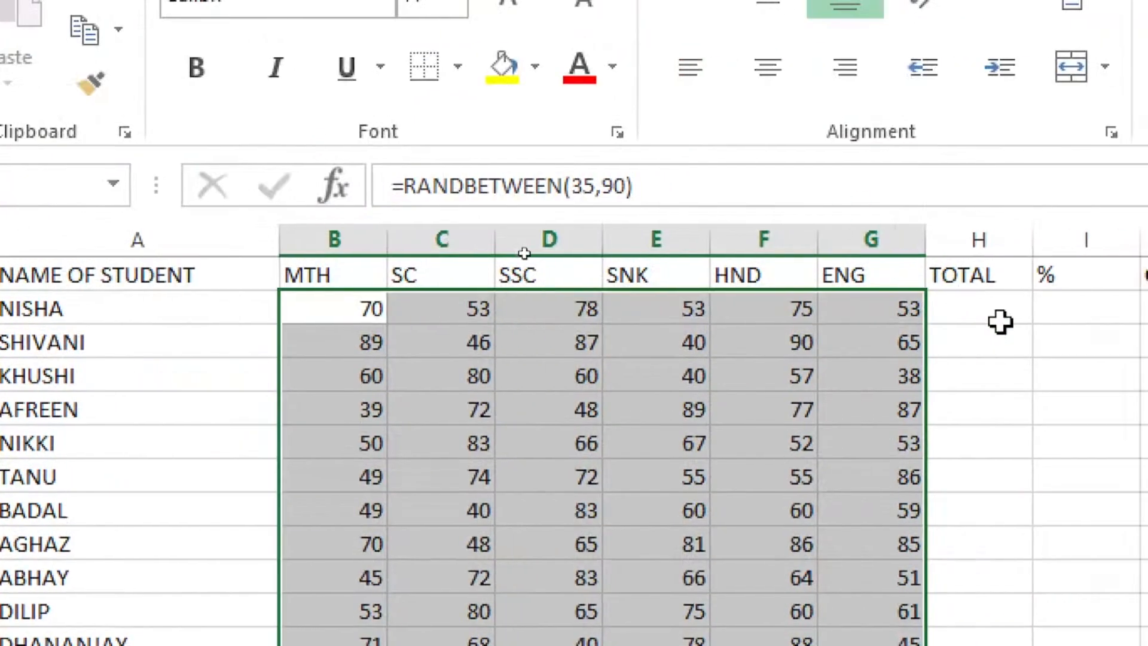
Total the first student's marks in H2 with =SUM(B2:G2) and fill the formula down to H16.
click(1000, 321)
text(=)
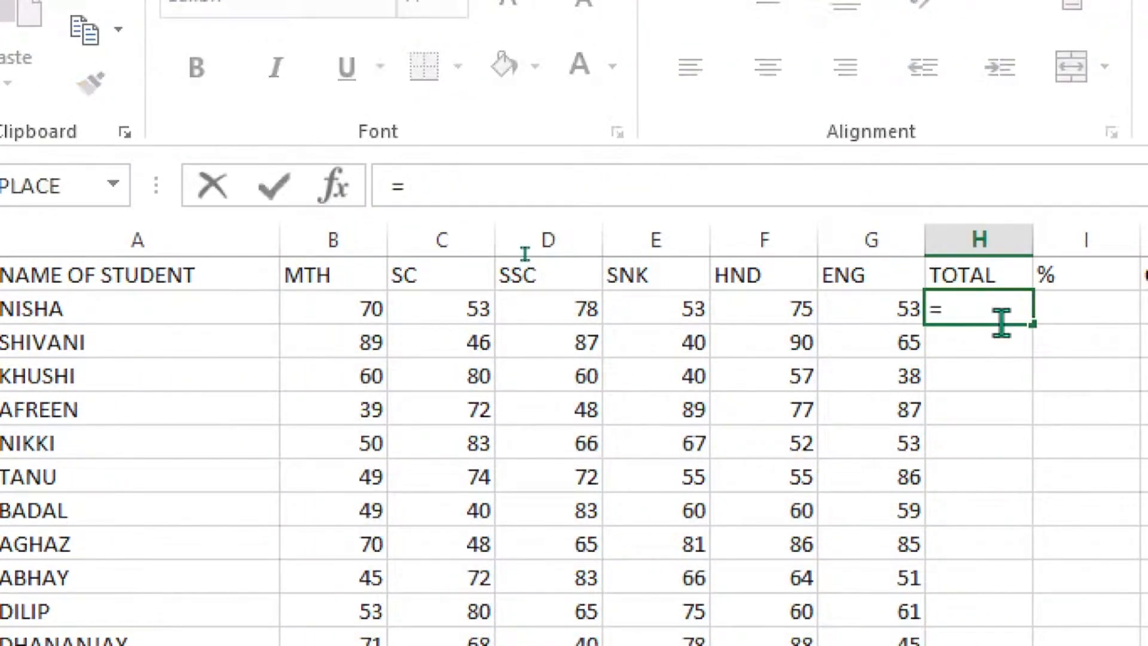
text(SUM()
drag(315, 302, 864, 308)
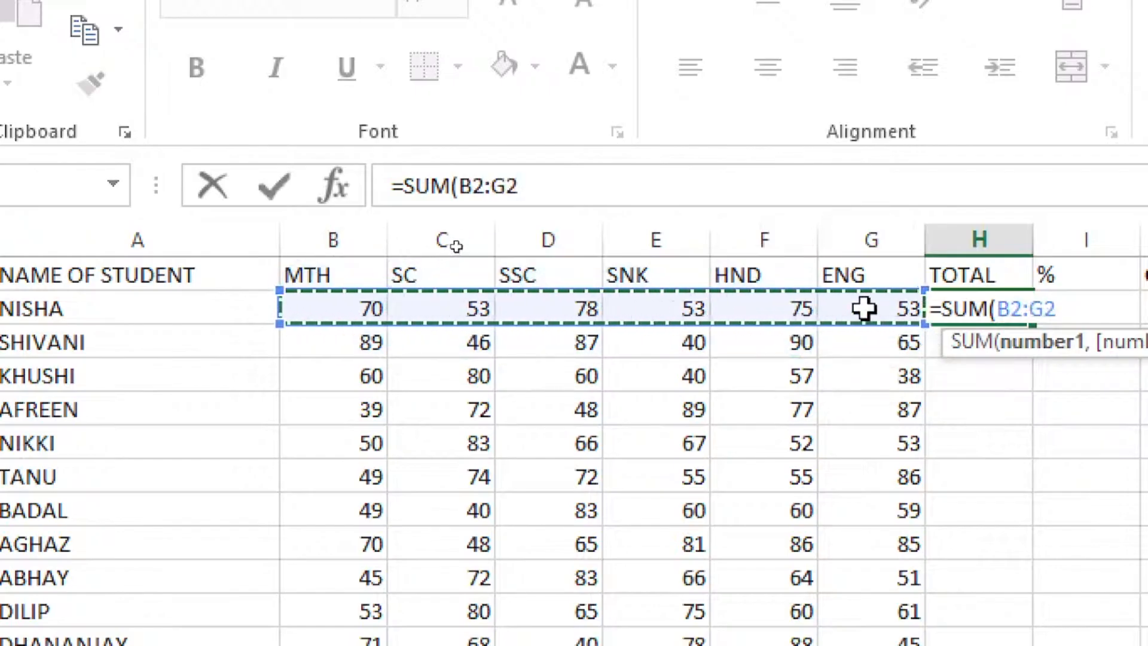
text())
key(Return)
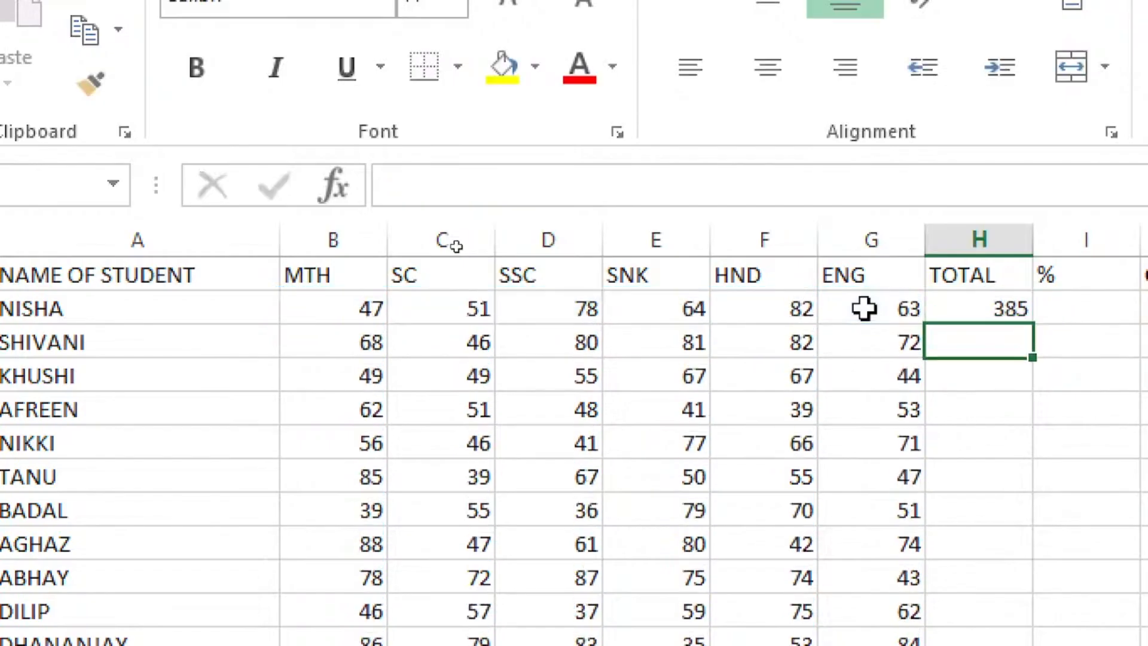
click(967, 312)
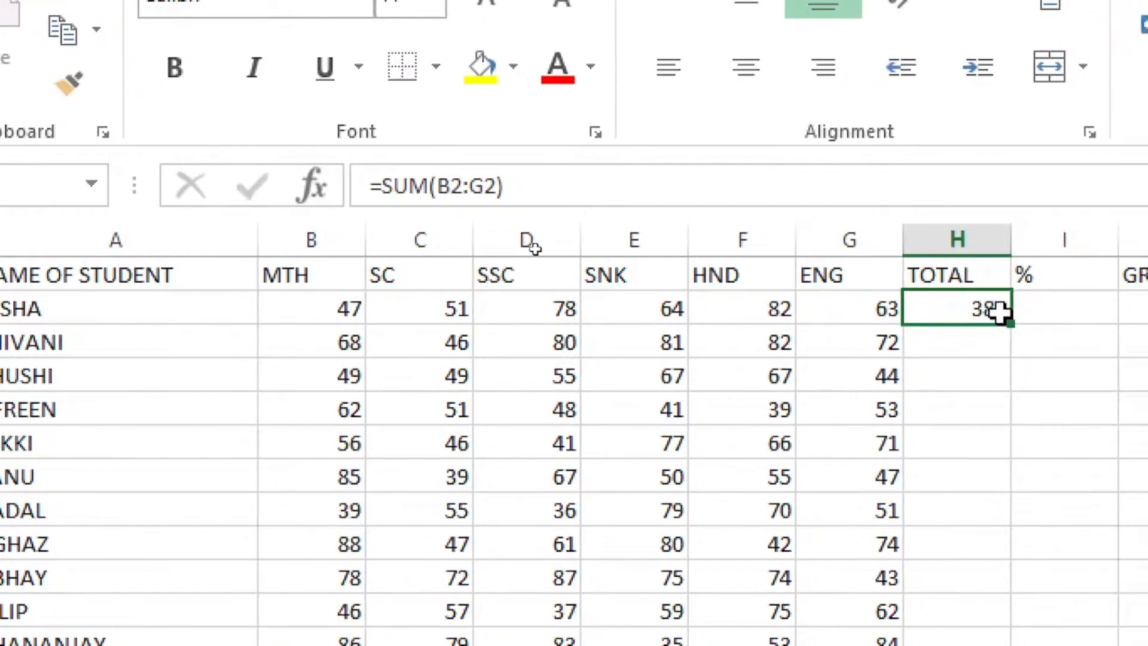
drag(1003, 328, 1005, 645)
drag(974, 569, 979, 582)
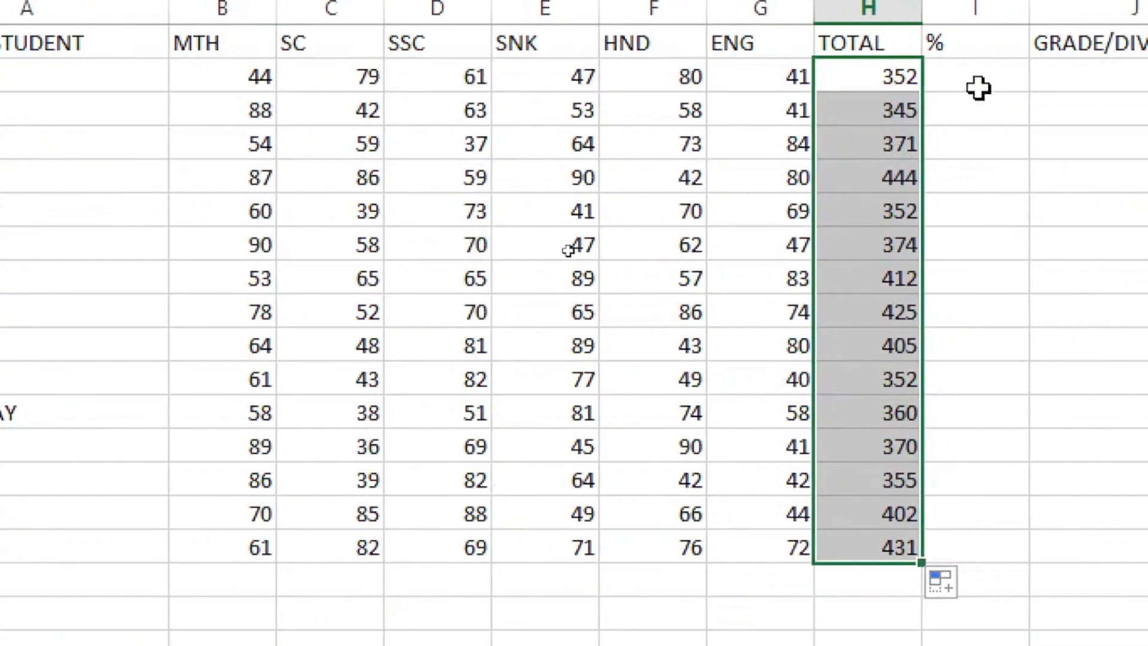
Calculate the first student's percentage in I2 with =H2/6 and fill the formula down to I16.
click(1021, 77)
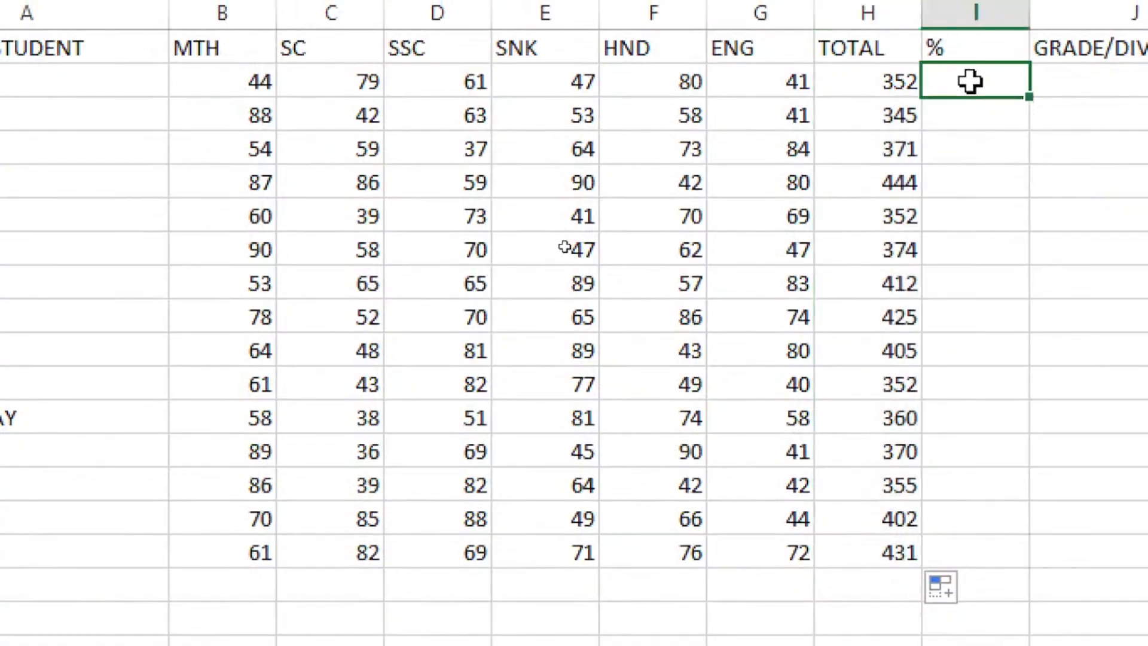
double_click(970, 81)
text(=)
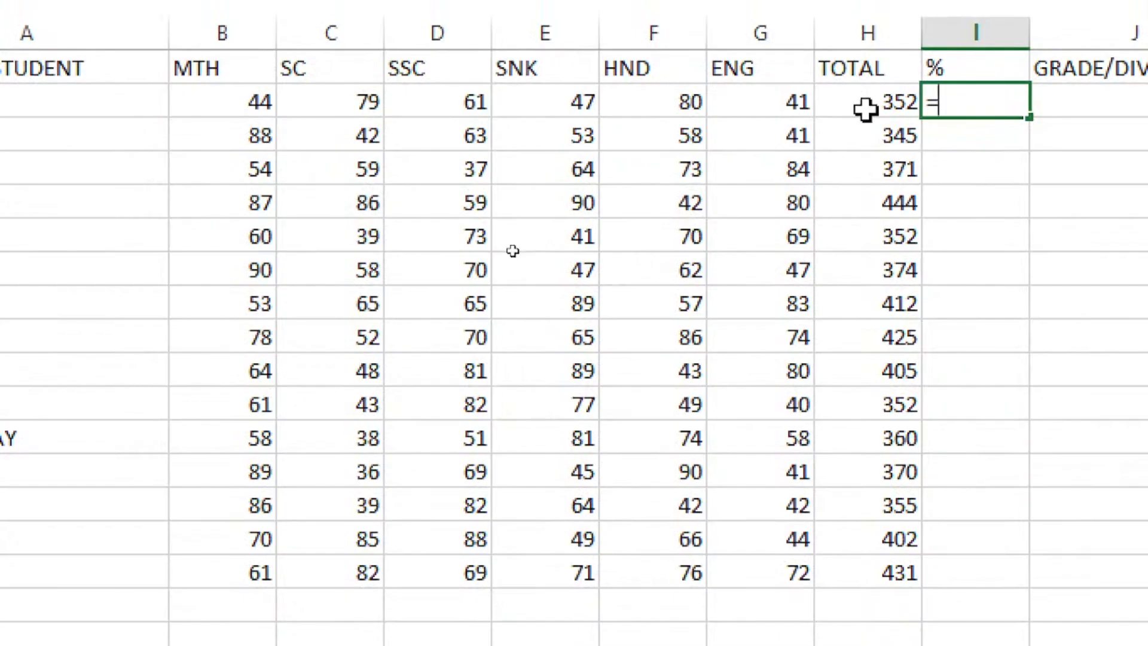
click(866, 109)
text(/)
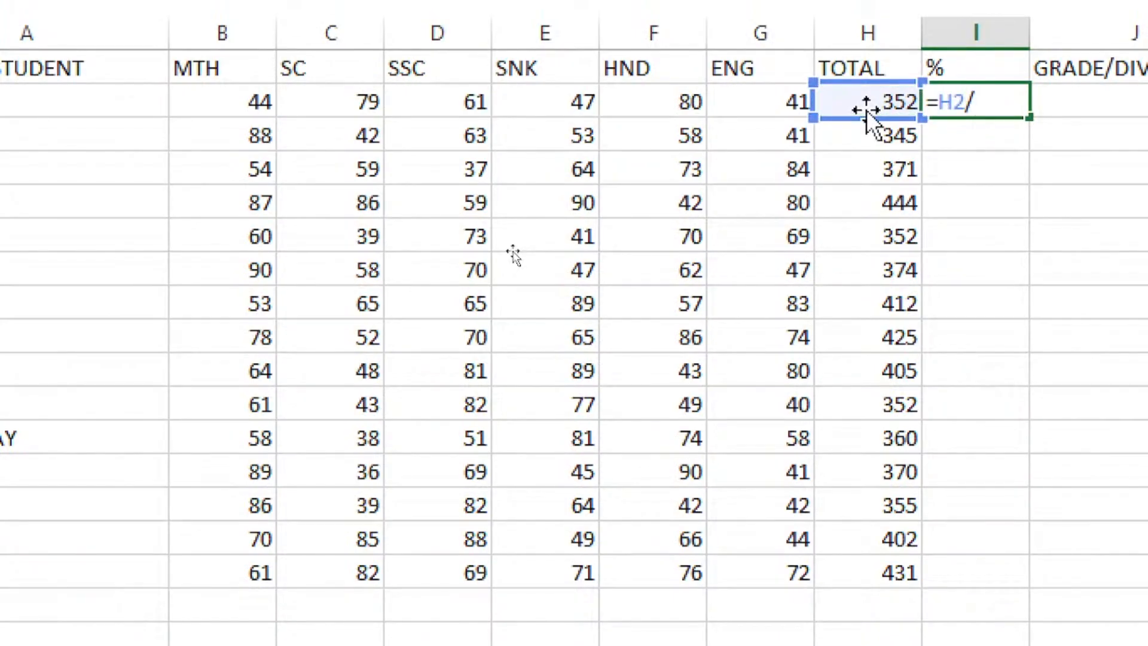
text(6)
key(Return)
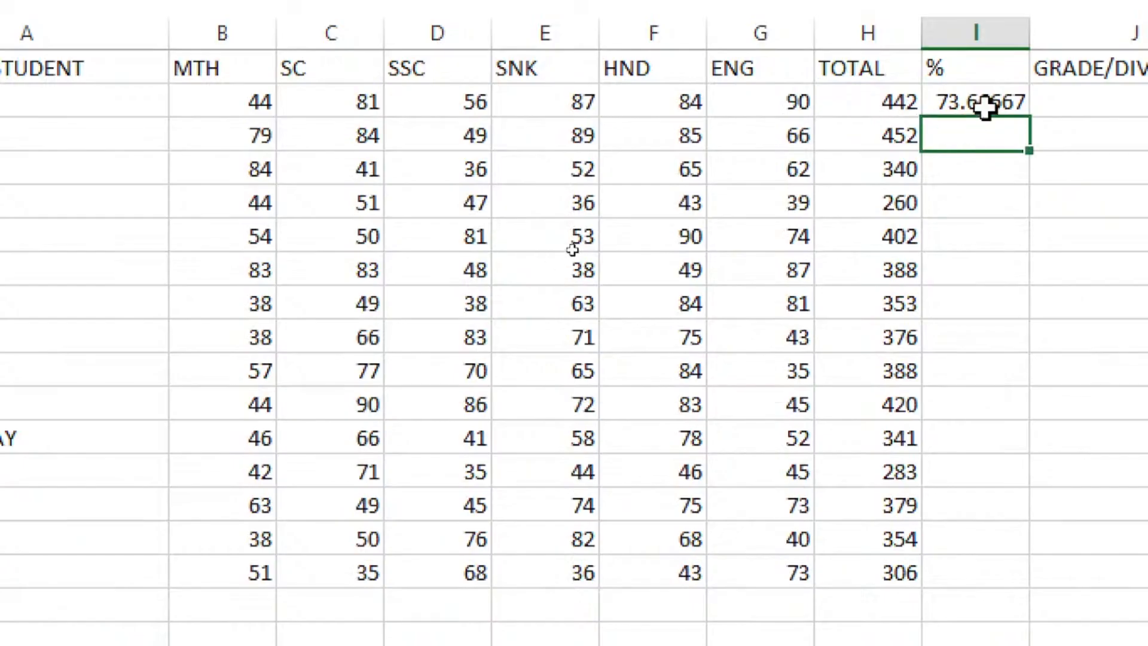
click(985, 106)
drag(1029, 118, 981, 568)
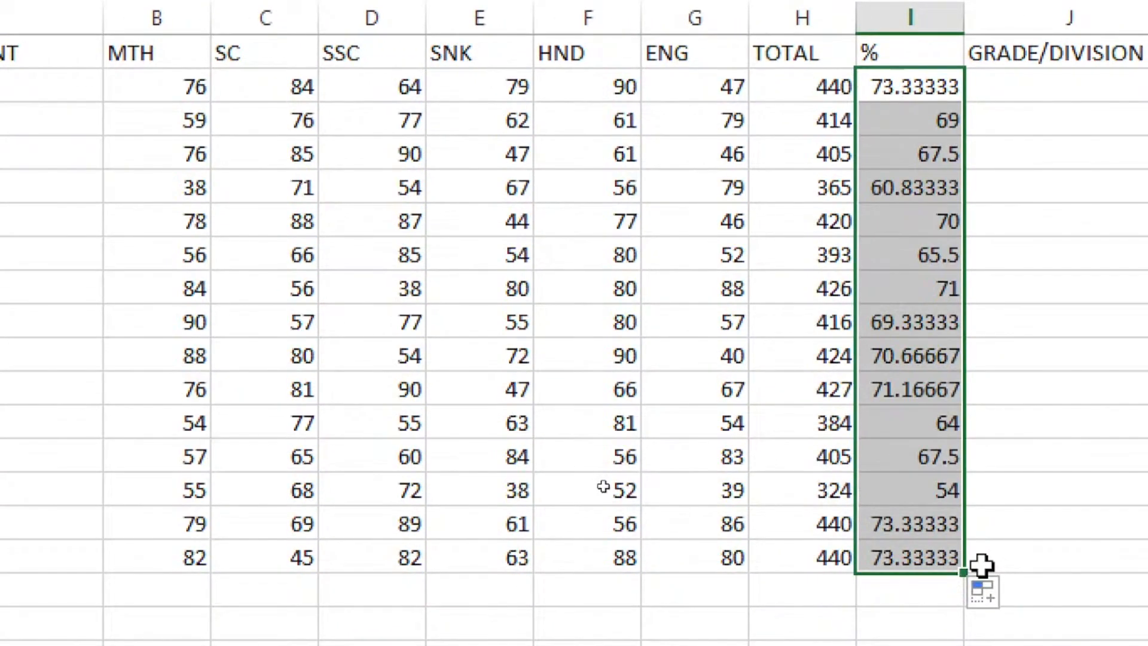
Begin the grade formula in J2 with =IF(I2>=60,"JILA TOPPER", for percentages of 60 or more.
drag(1123, 86, 1122, 187)
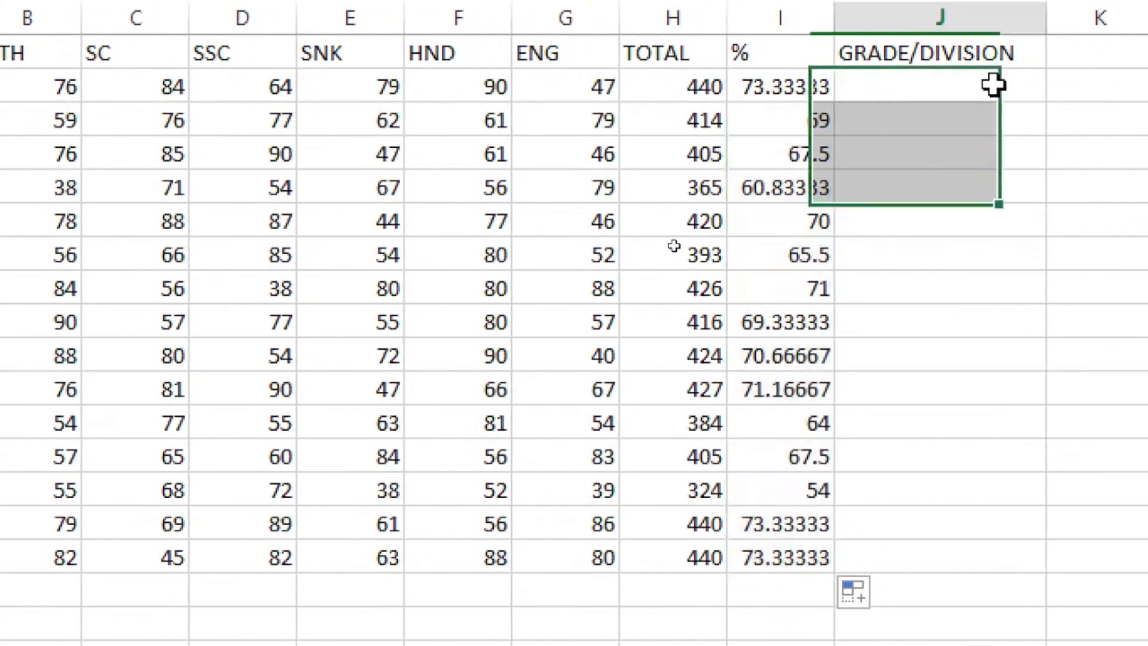
click(993, 85)
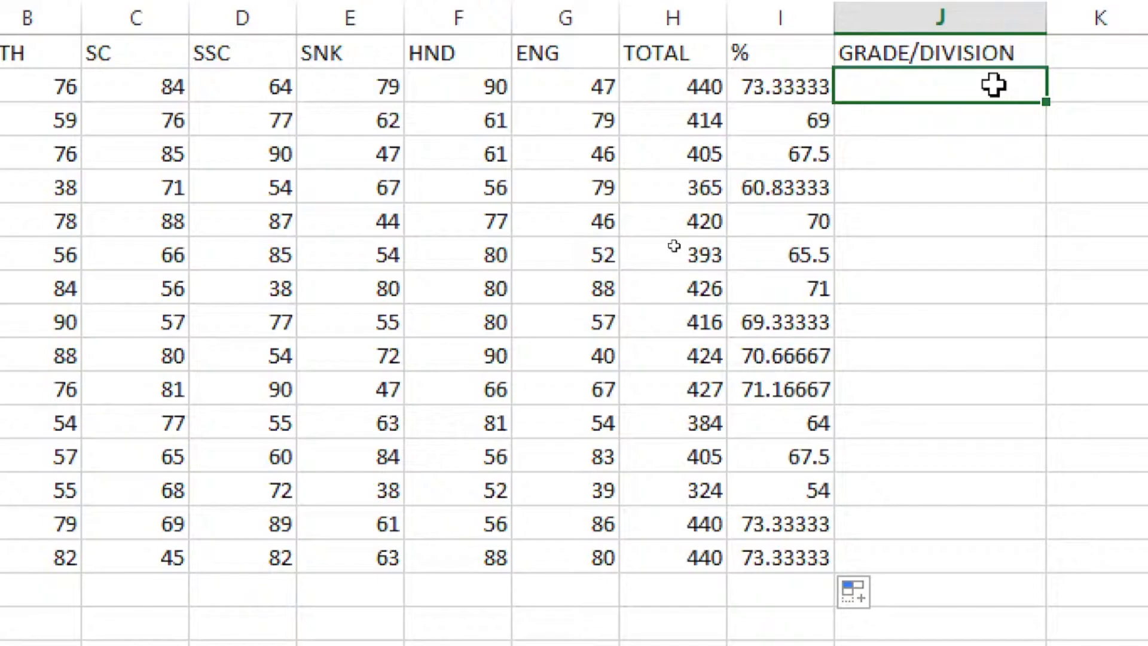
text(=)
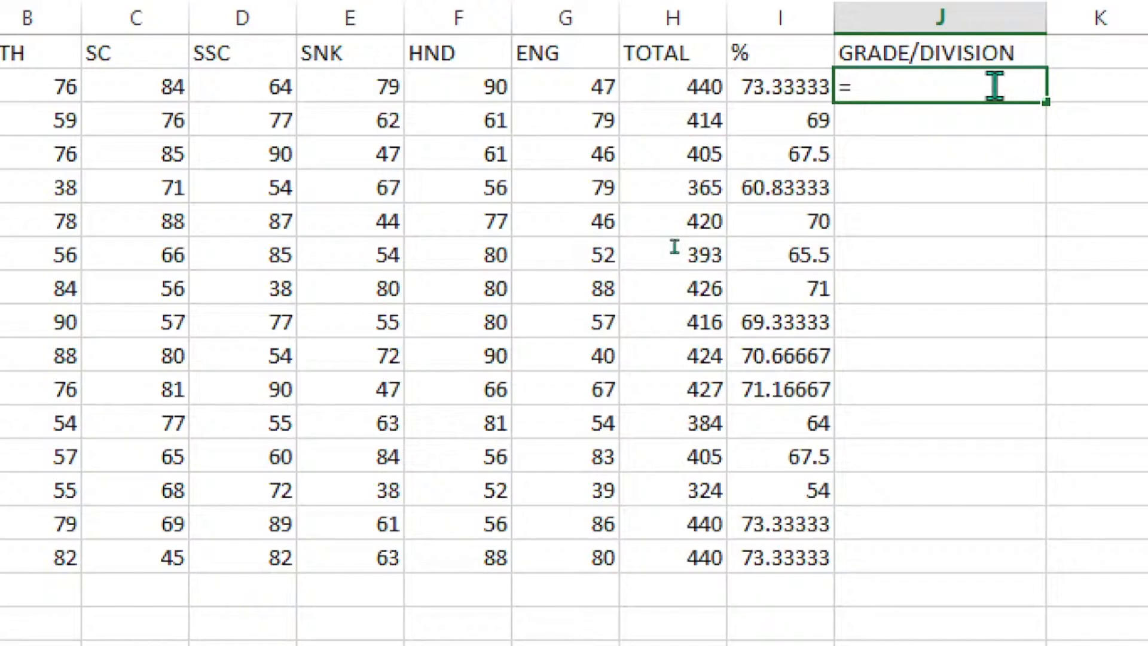
text(IF)
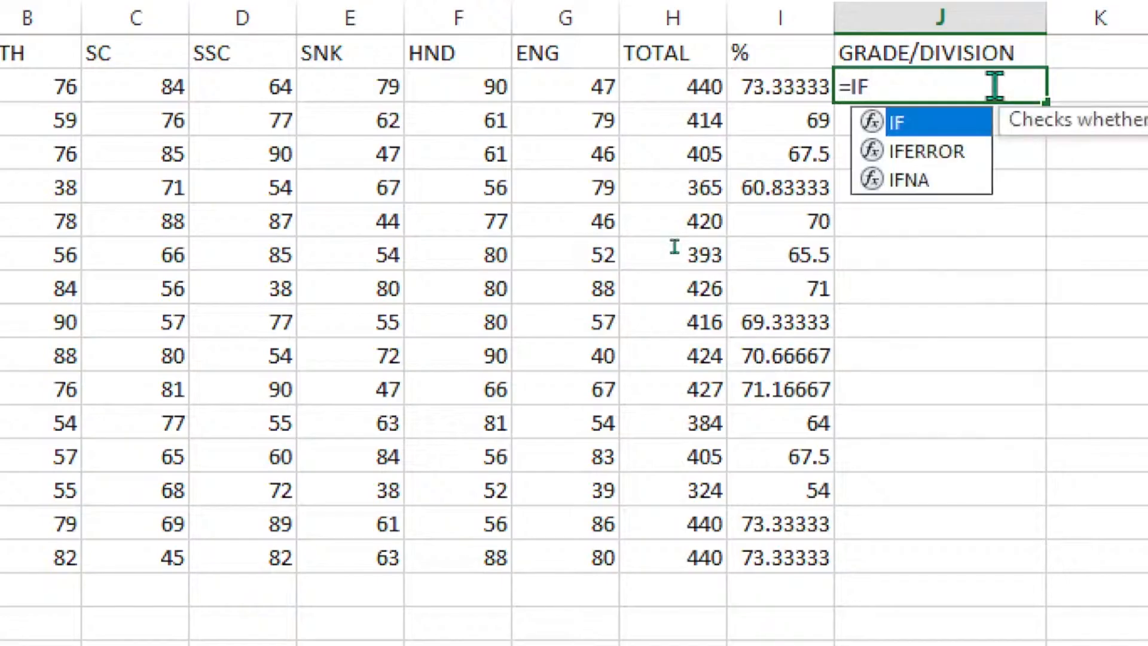
text(()
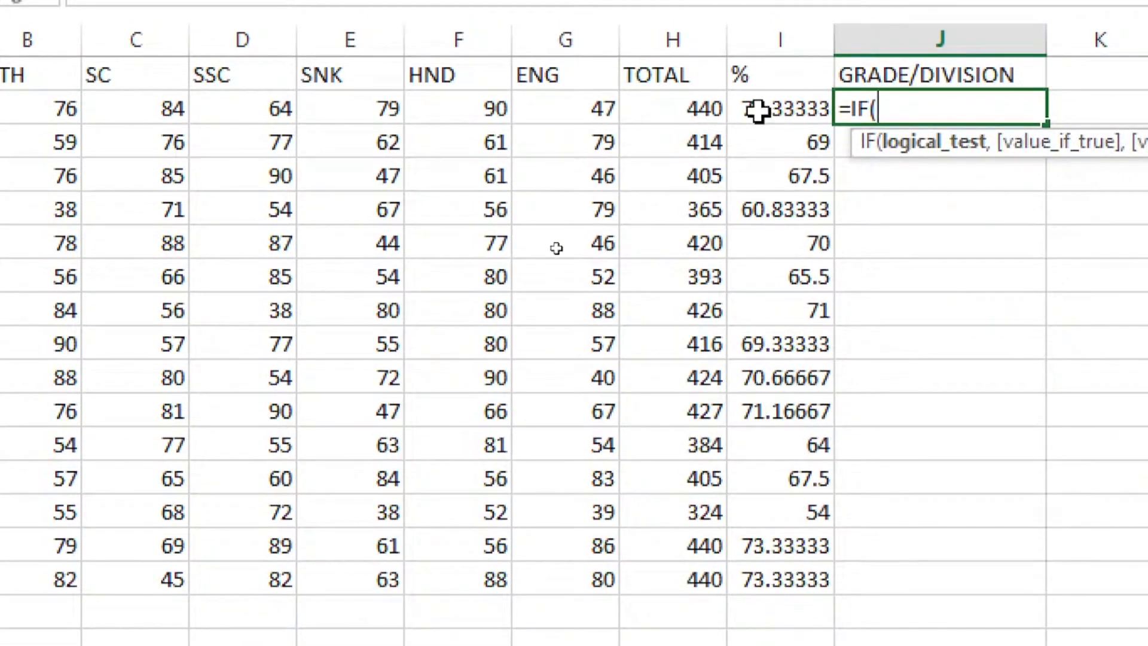
click(758, 87)
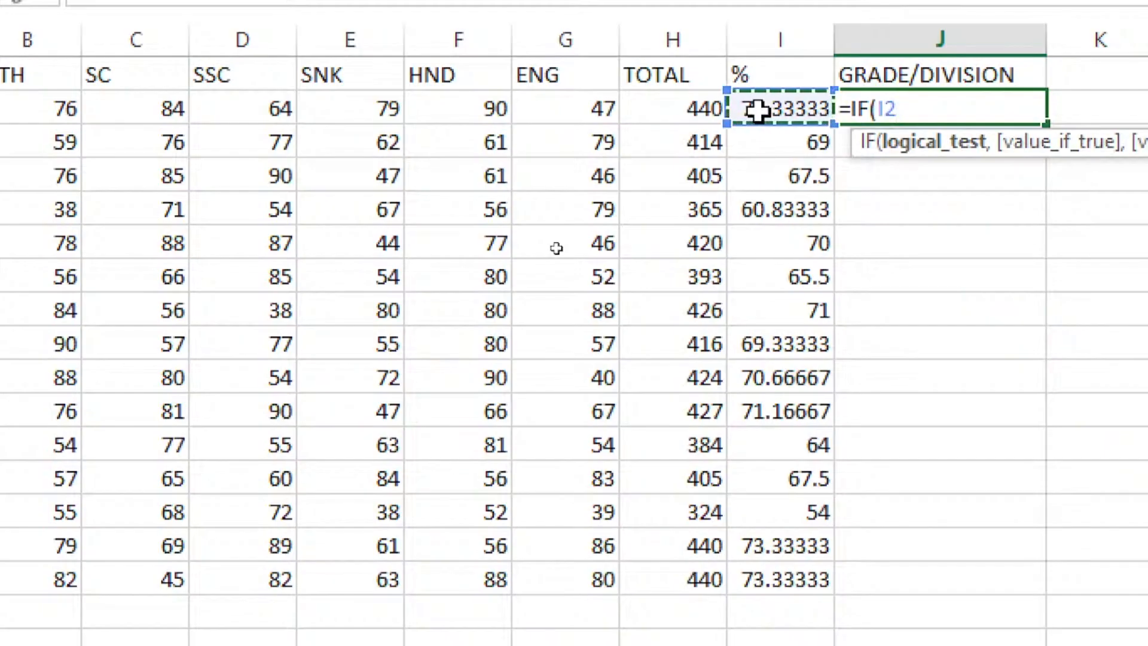
text(>)
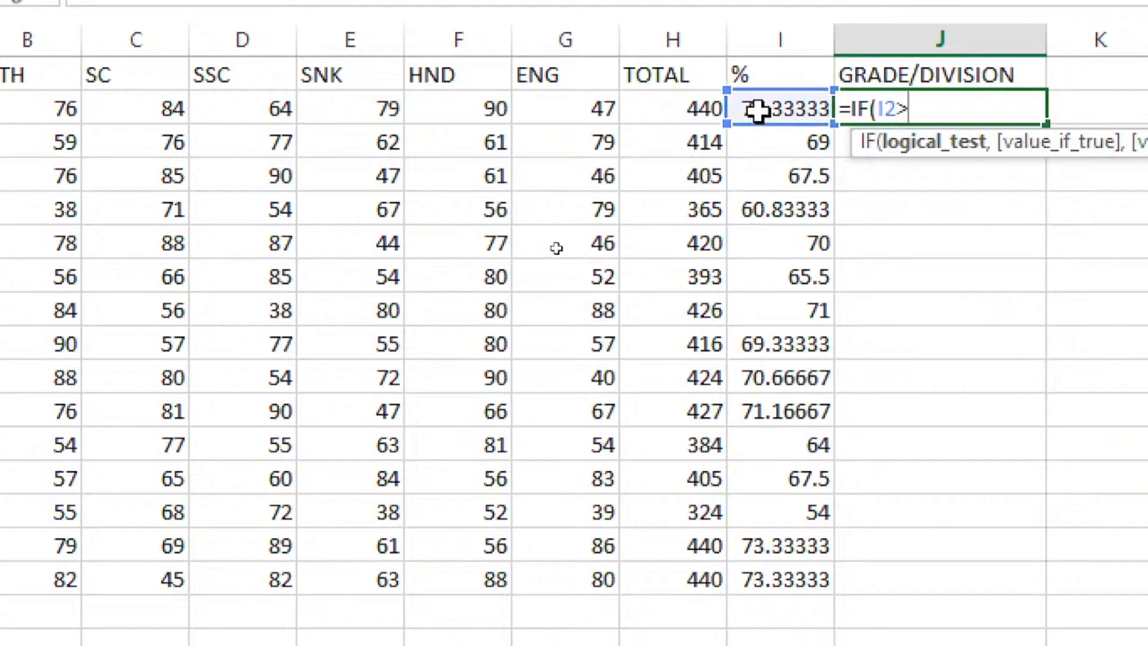
text(=60,")
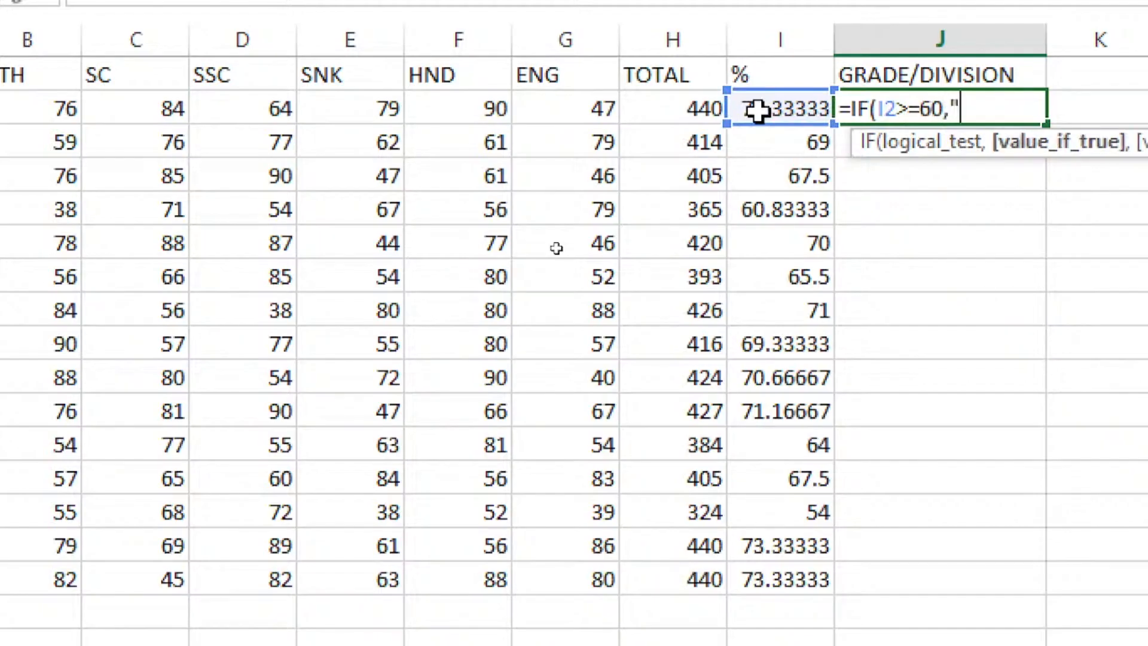
text(JILA T)
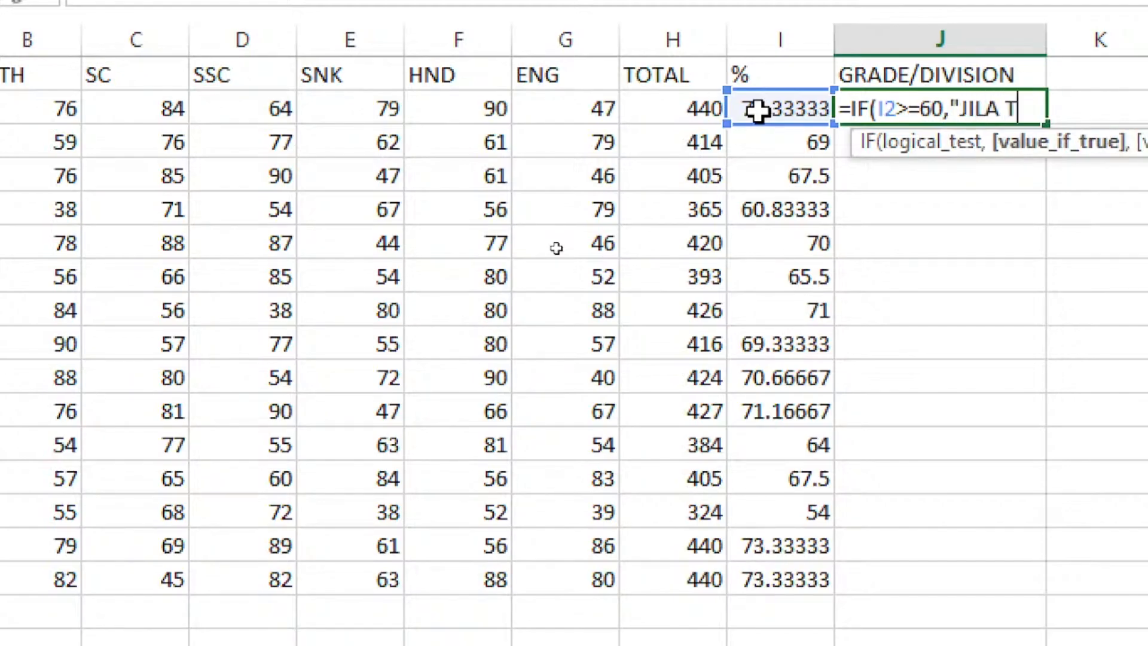
text(OPPER)
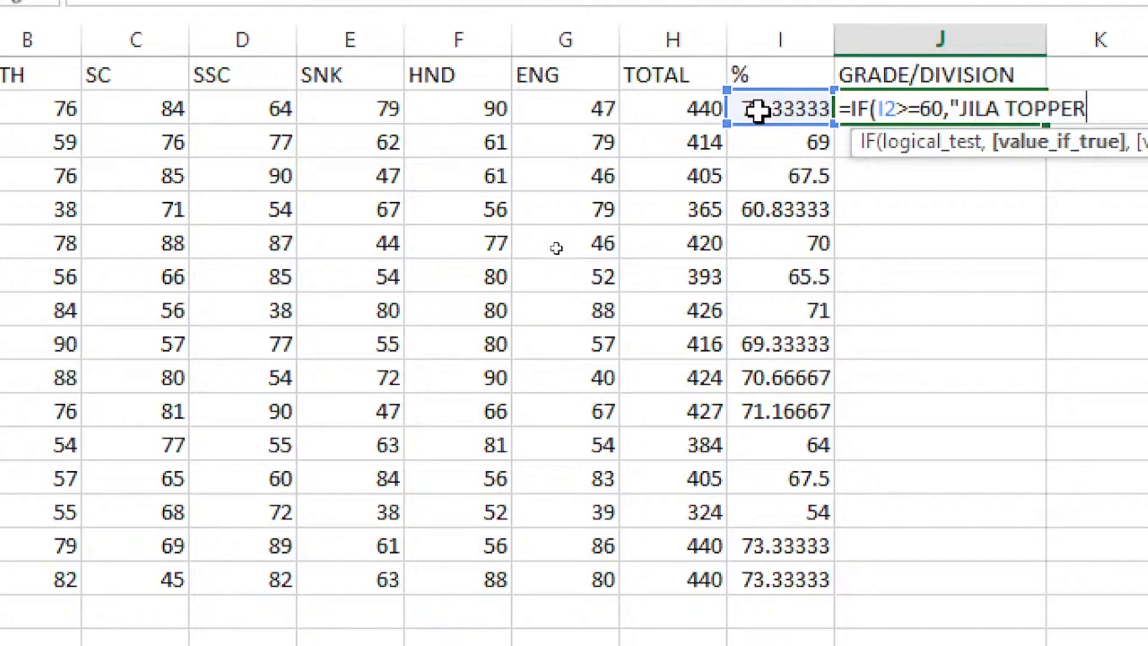
text(",)
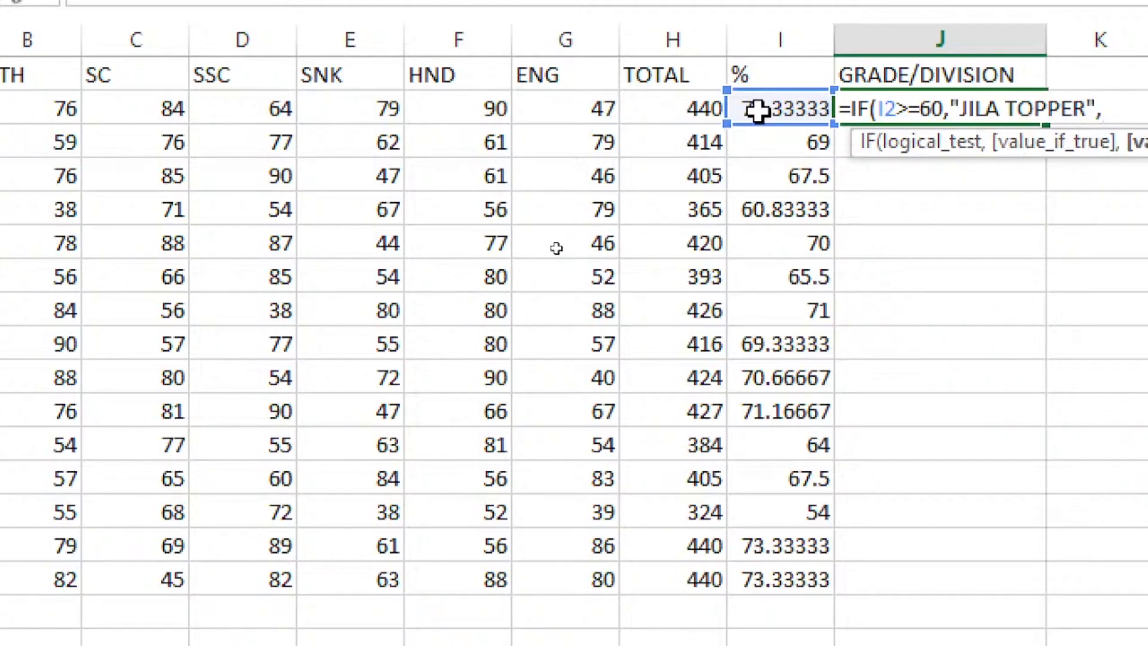
Nest IF(I2>=45,"KOI BAAT NAHI DOBARA KAREGE", as the false result of the first condition in the J2 formula.
text(I2)
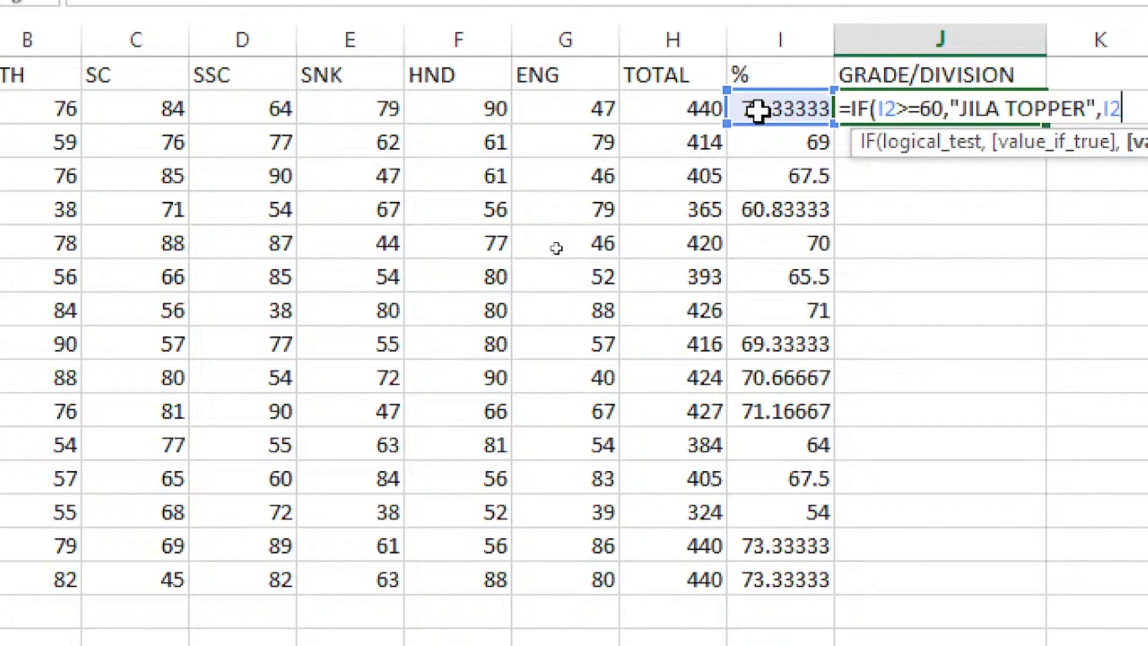
key(BackSpace)
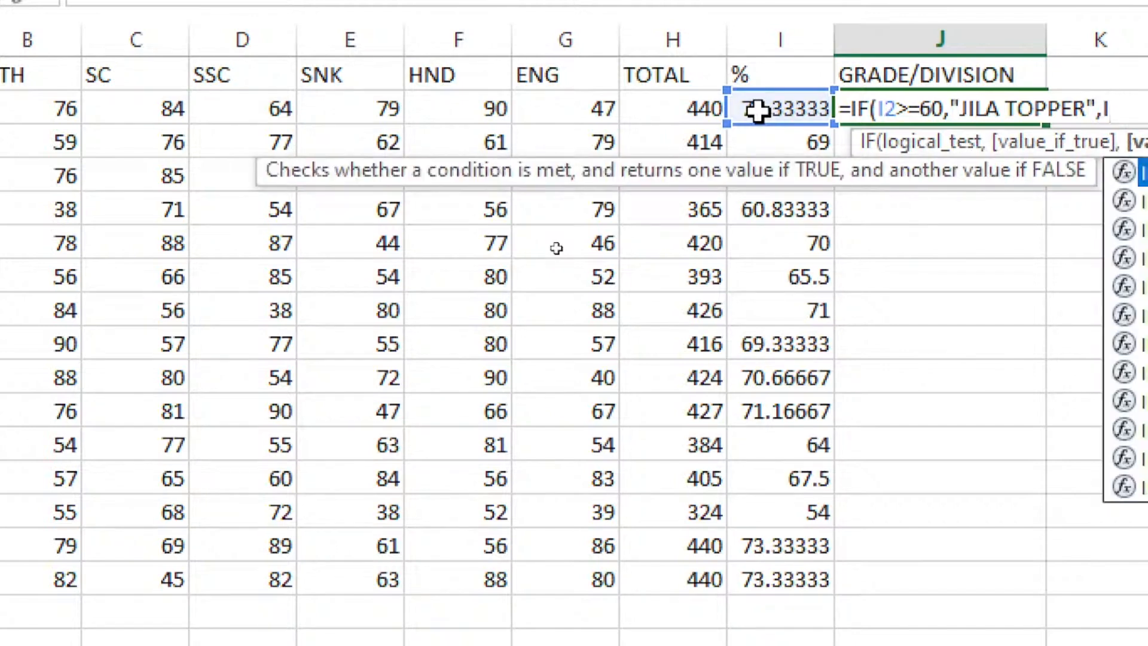
text(FF)
key(BackSpace)
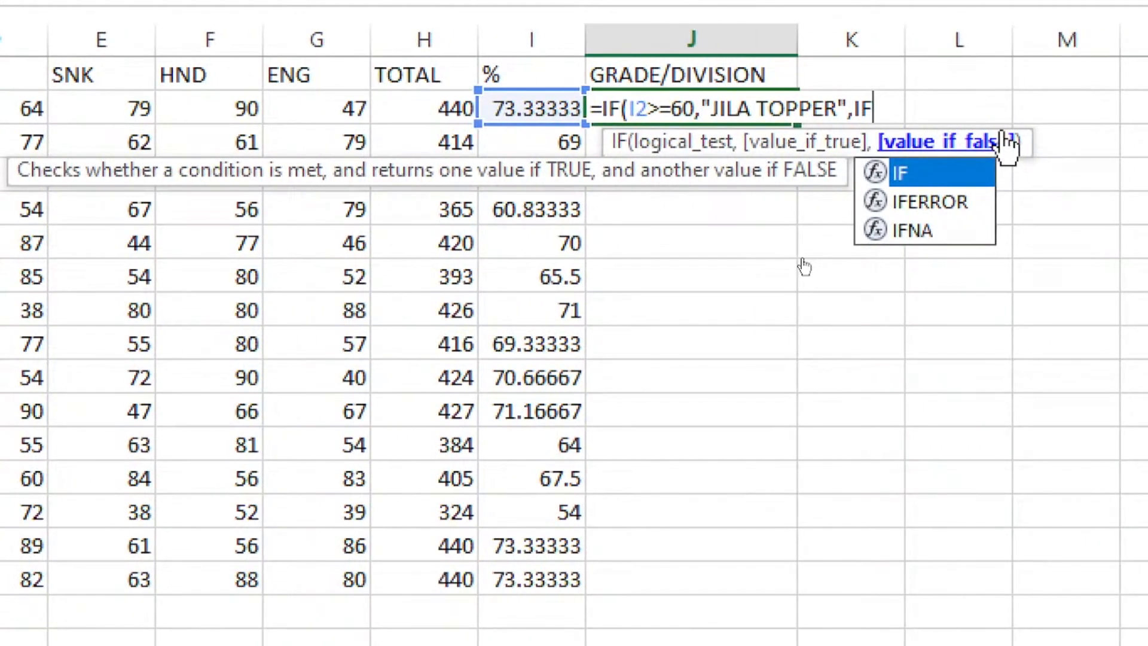
text((I2)
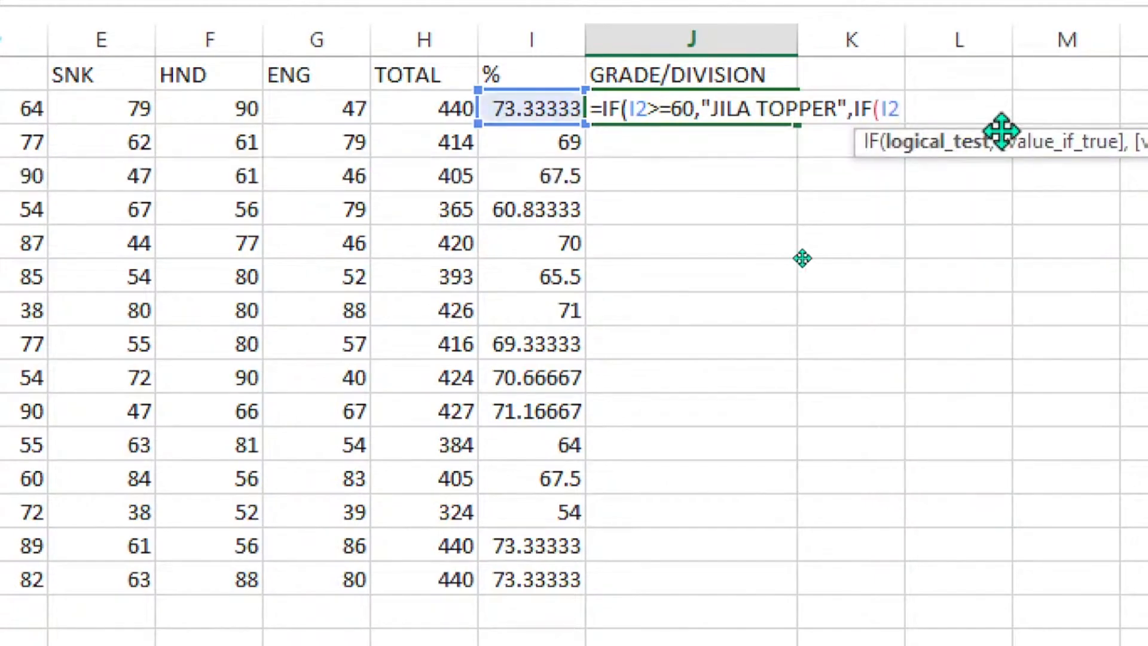
text(>=45,")
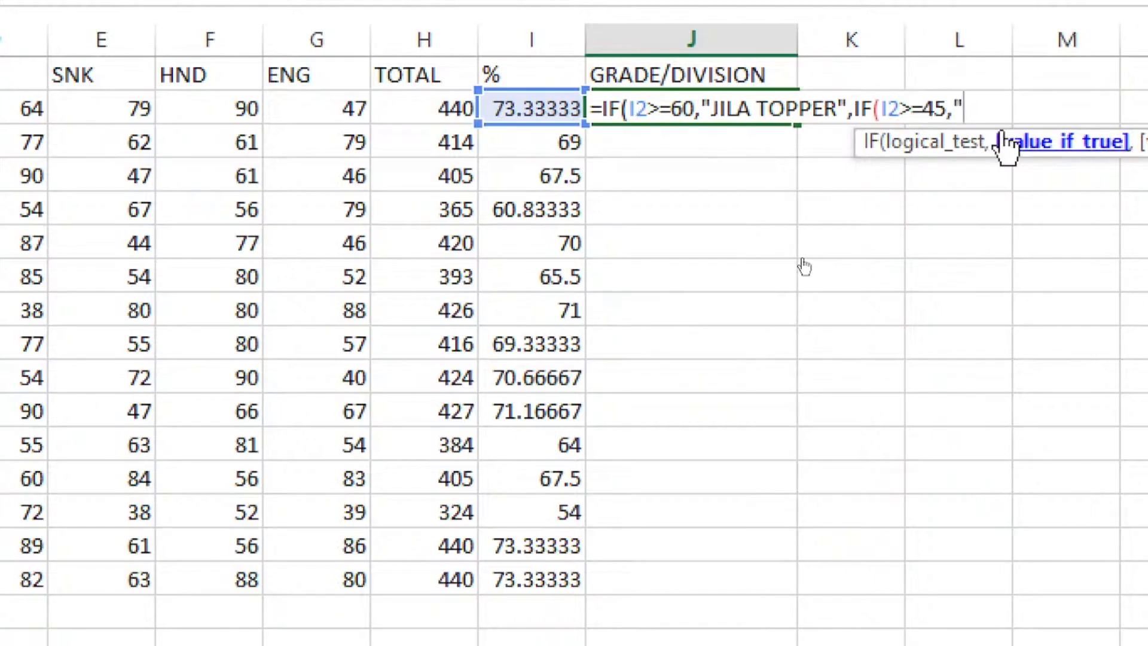
text(KOI BAAT )
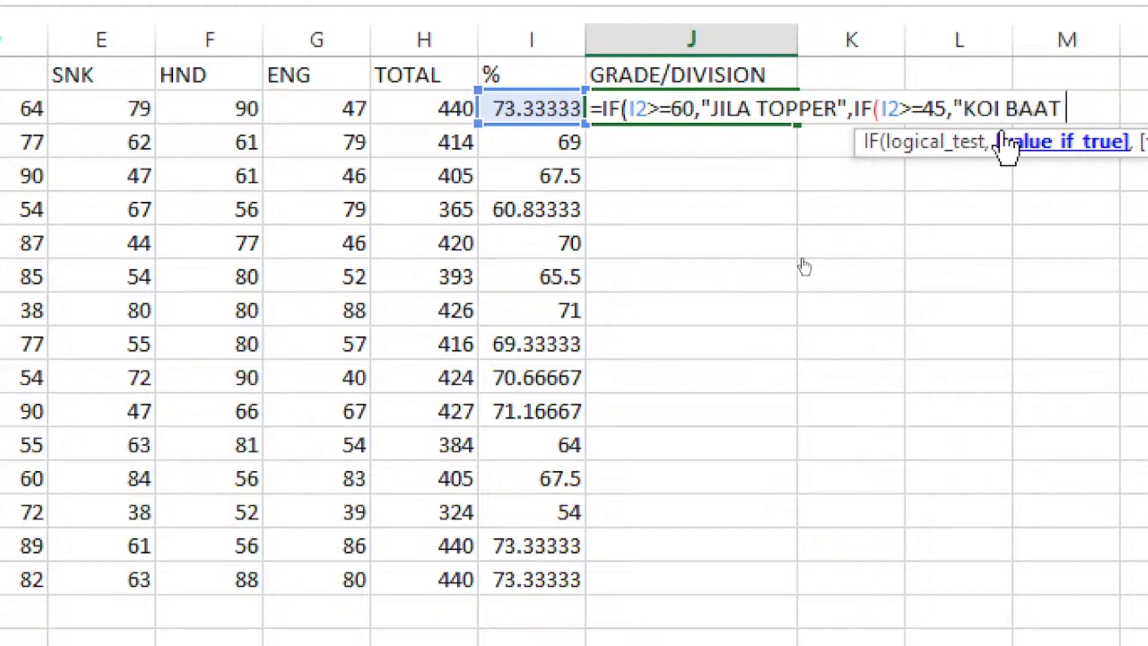
text(NAHI DOBARA)
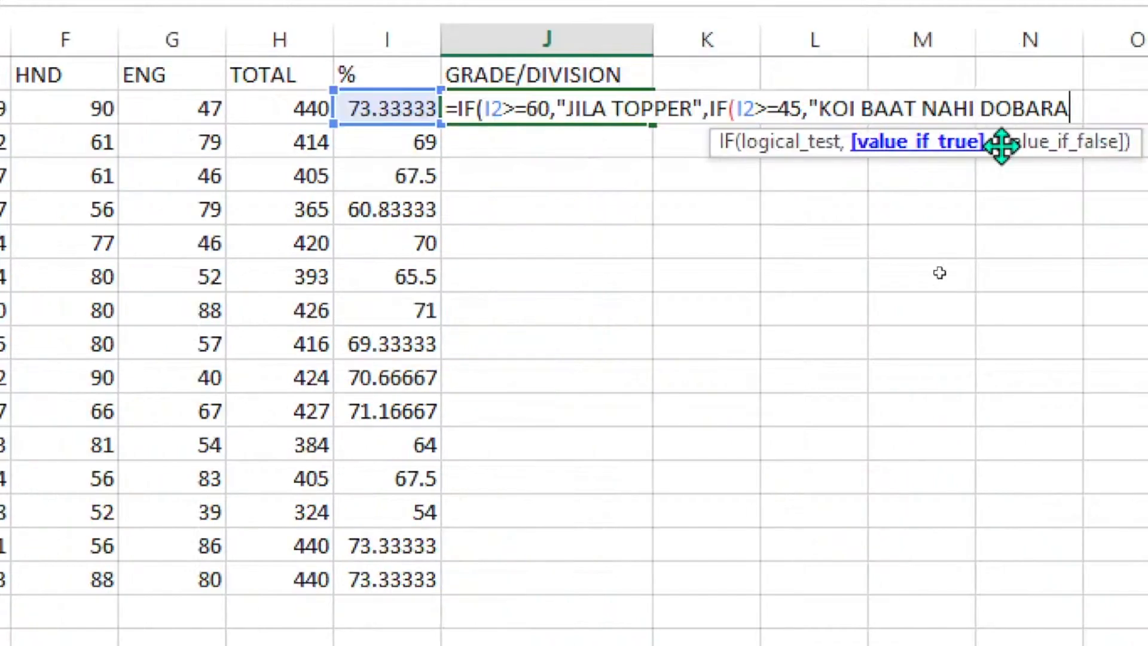
text( KAREGE)
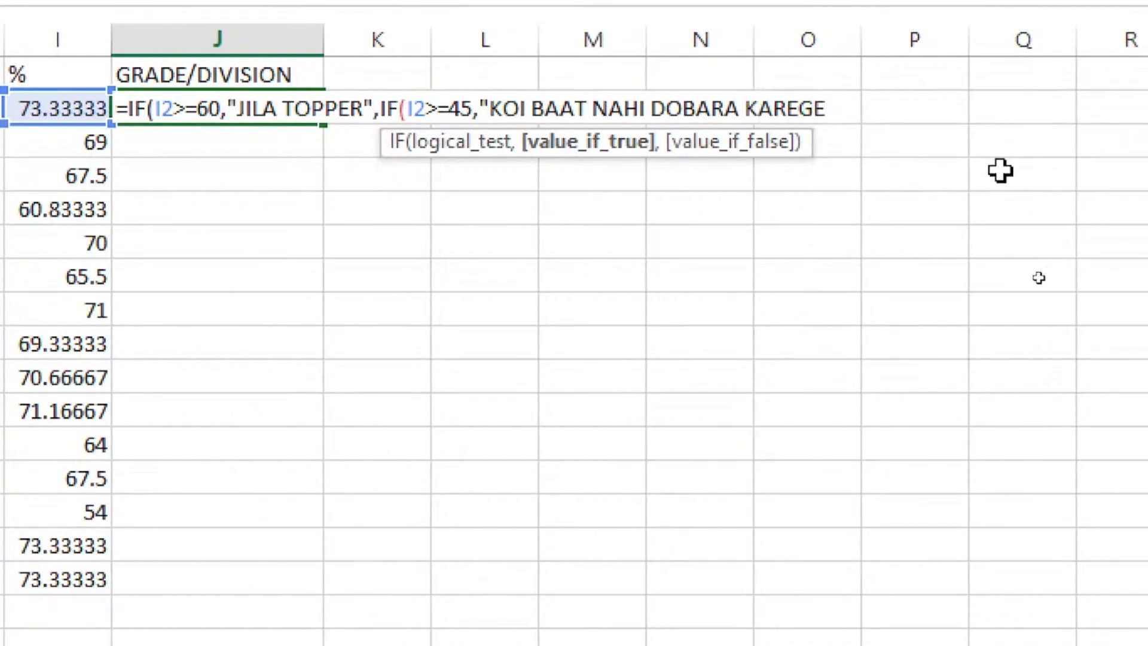
text(")
text(IF)
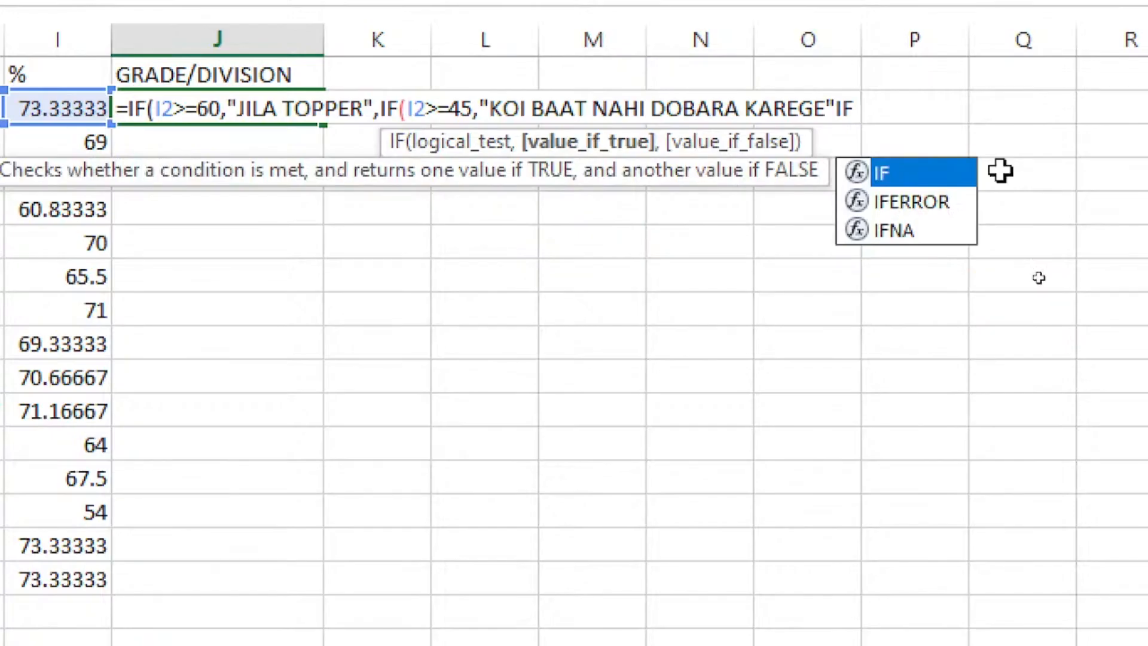
key(BackSpace)
key(BackSpace)
text(,)
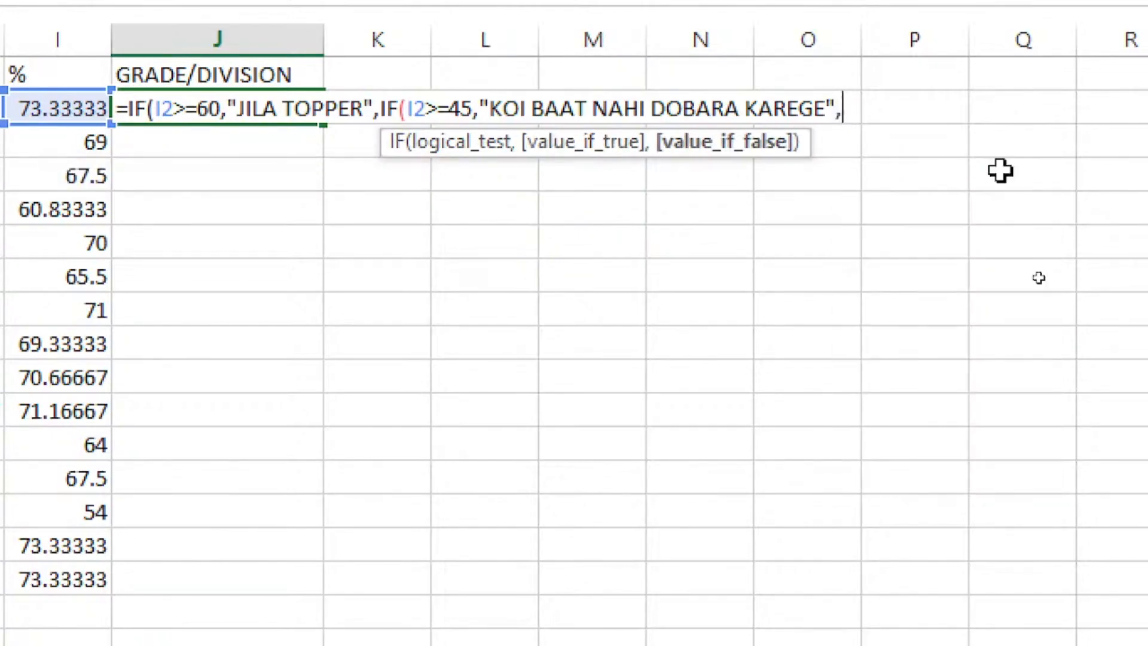
Add the third nested condition IF(I2>=30,"NAAM RAUSHAN KAAREGA"))) to the J2 formula and enter it.
text(IF)
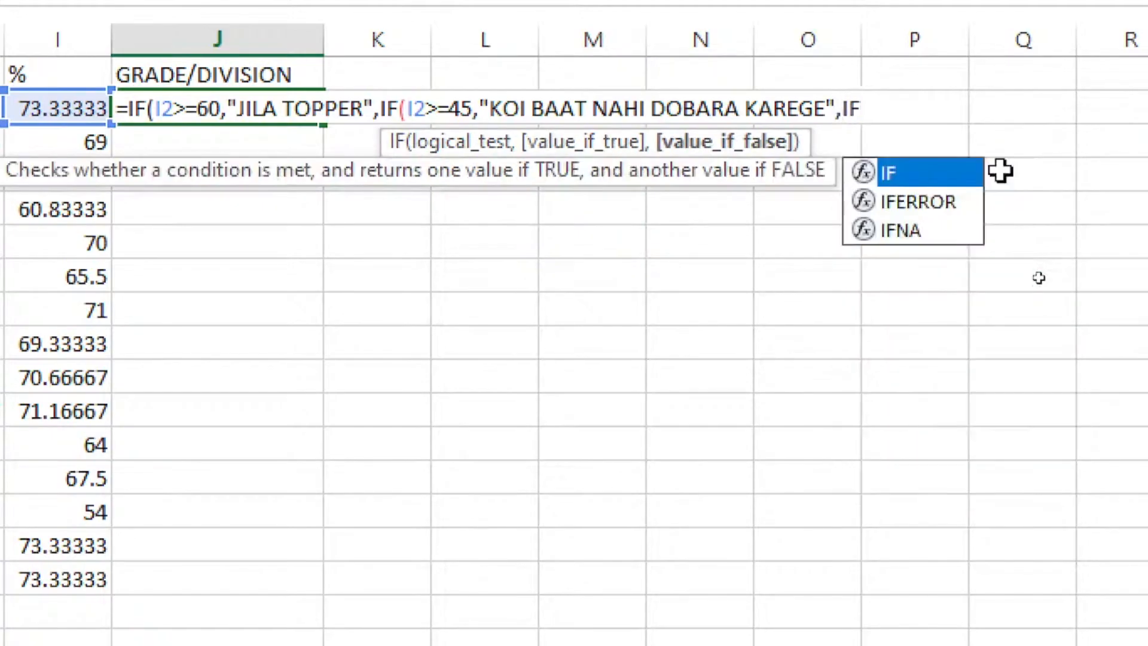
text((I2<)
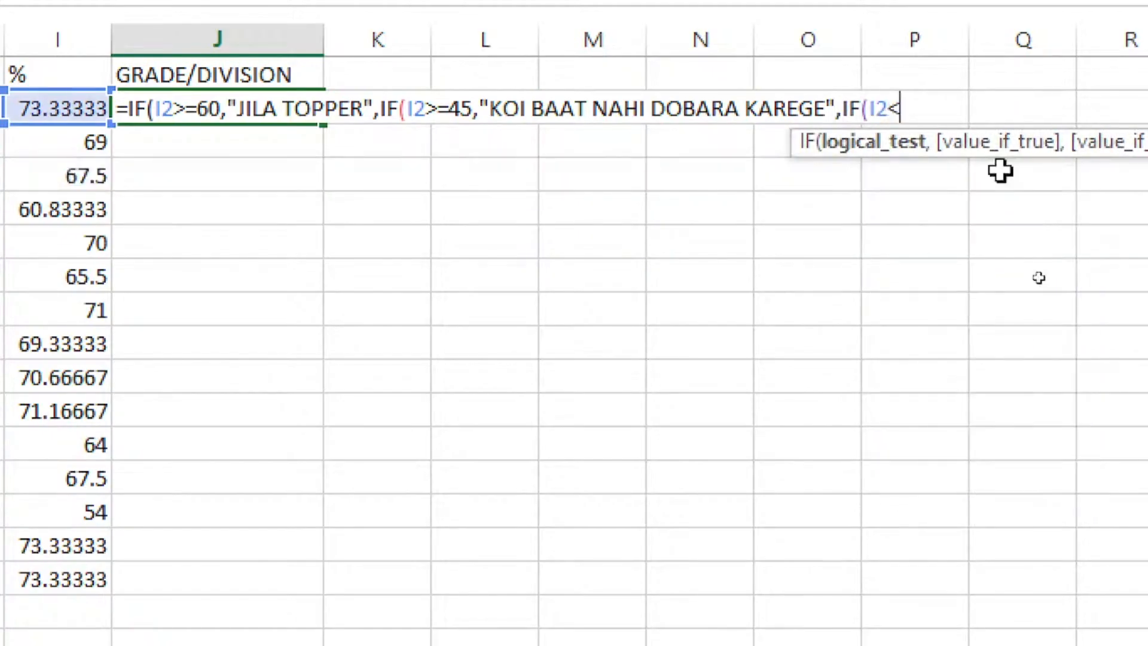
text(=30,)
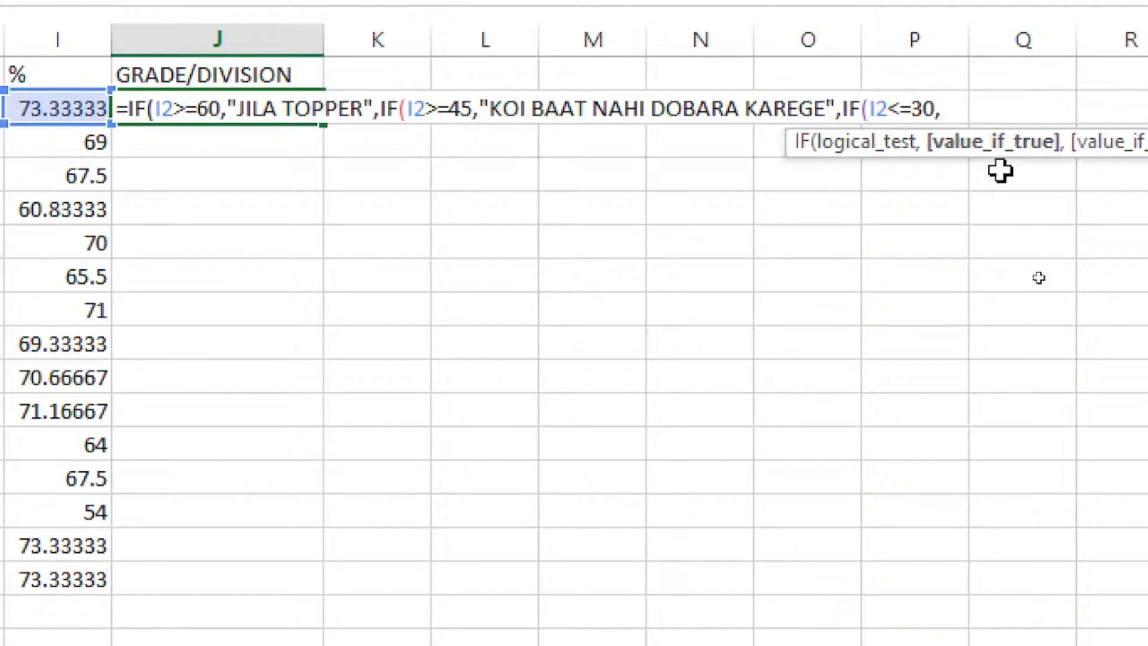
key(BackSpace)
key(BackSpace)
key(BackSpace)
key(BackSpace)
key(BackSpace)
text(>=30)
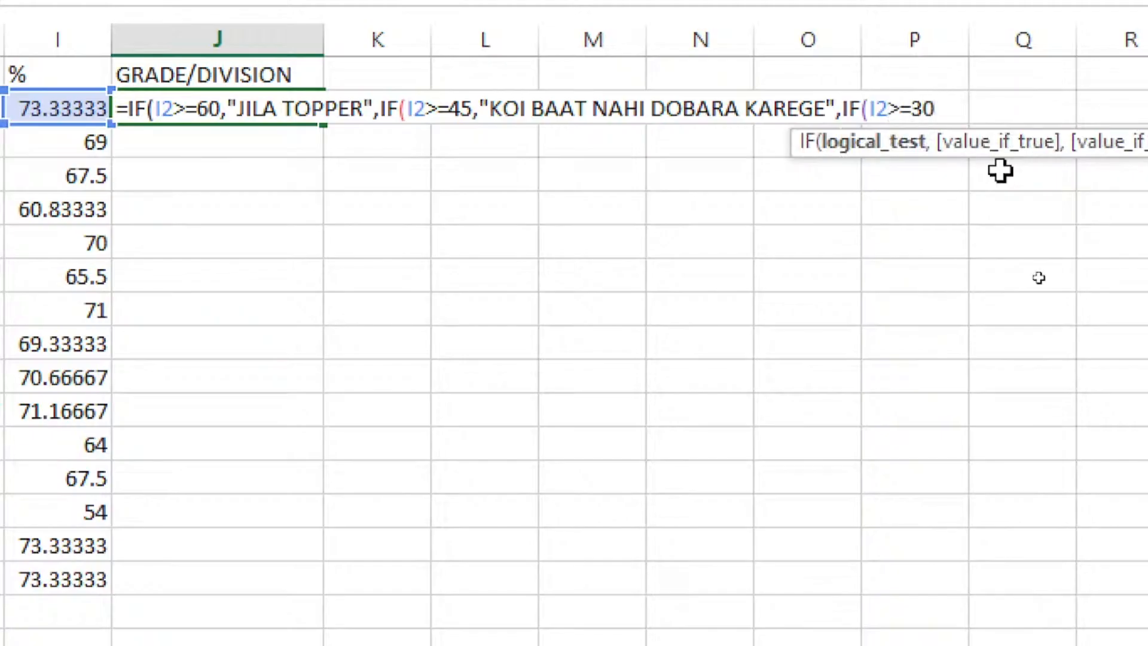
text(,")
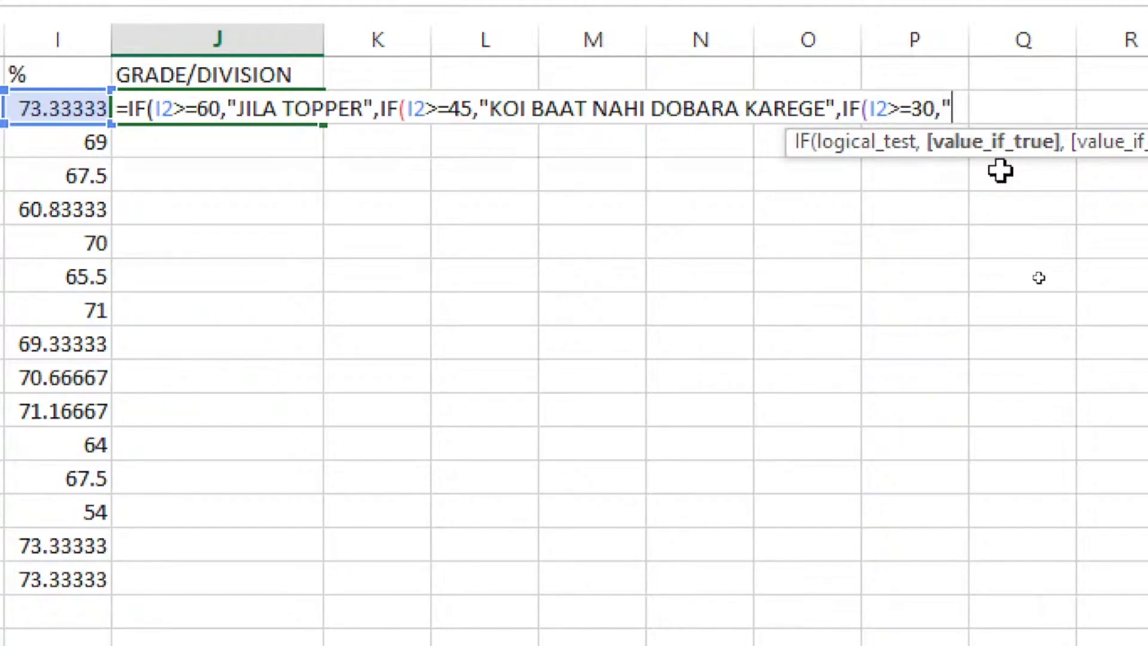
text(NAAM)
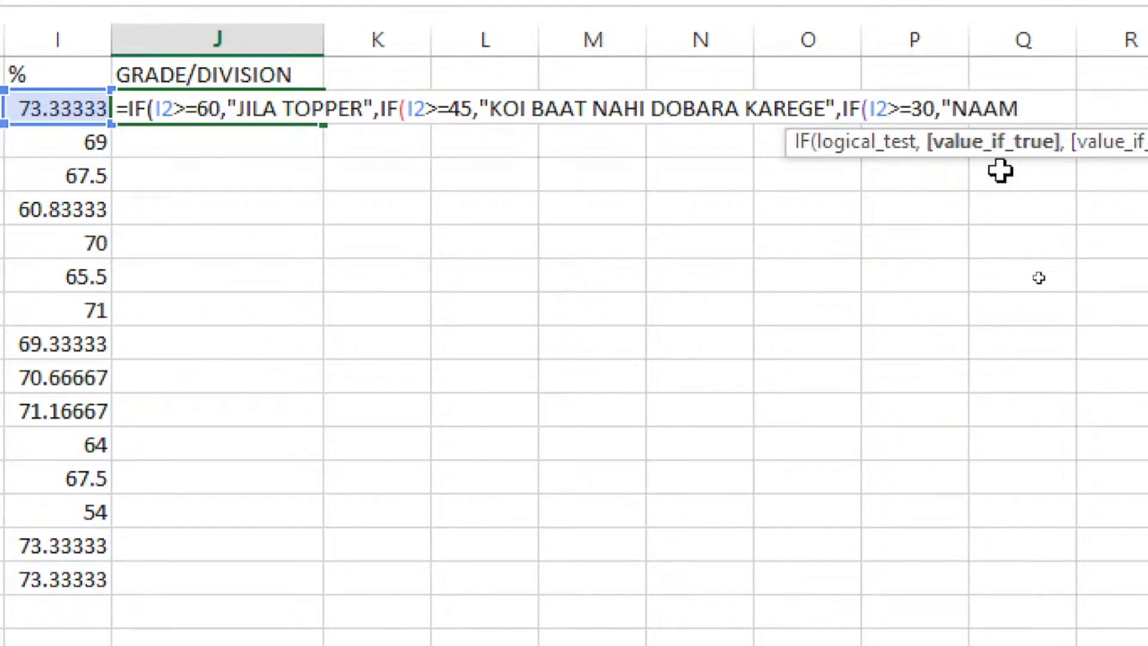
text( RAUSHAN )
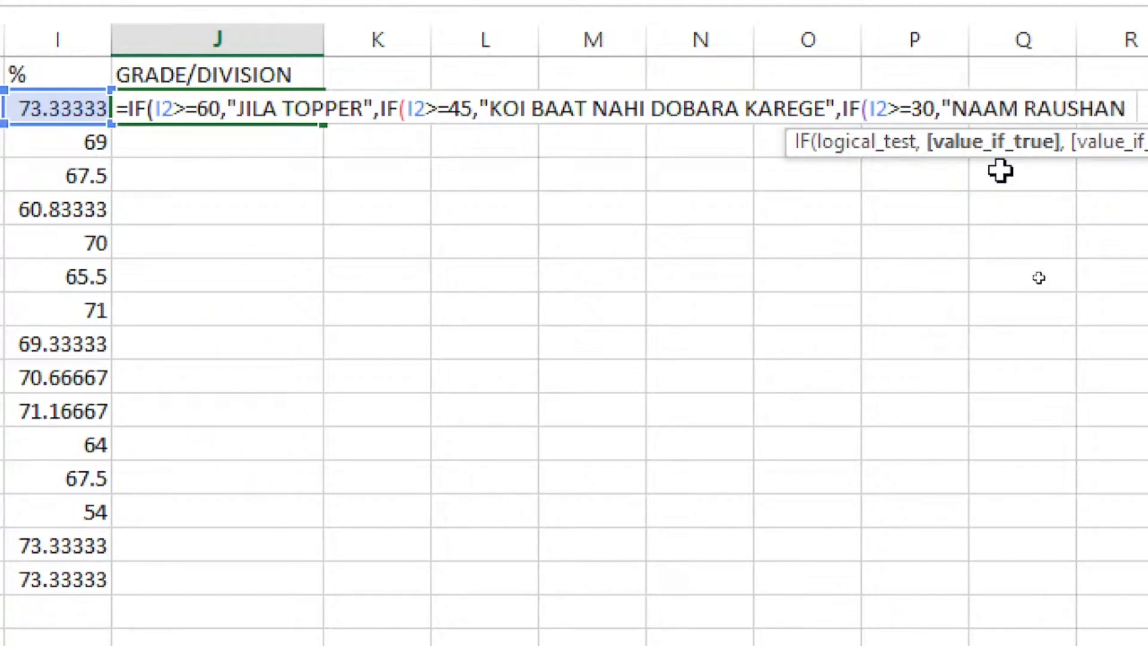
text(KAAREGA)
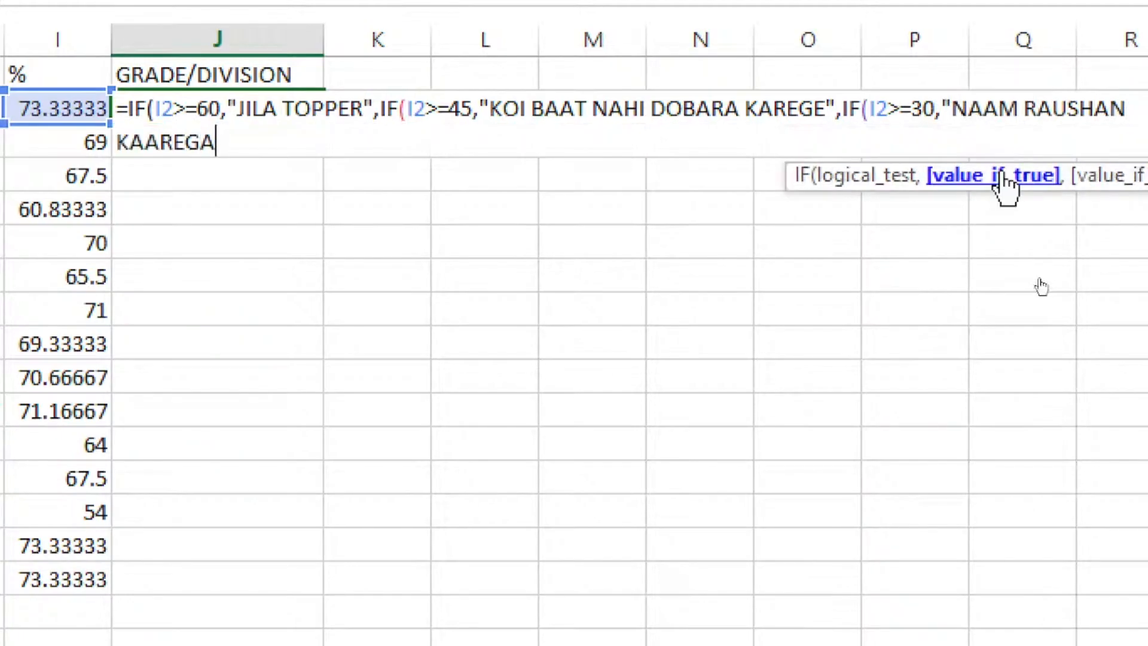
text(")
text())))
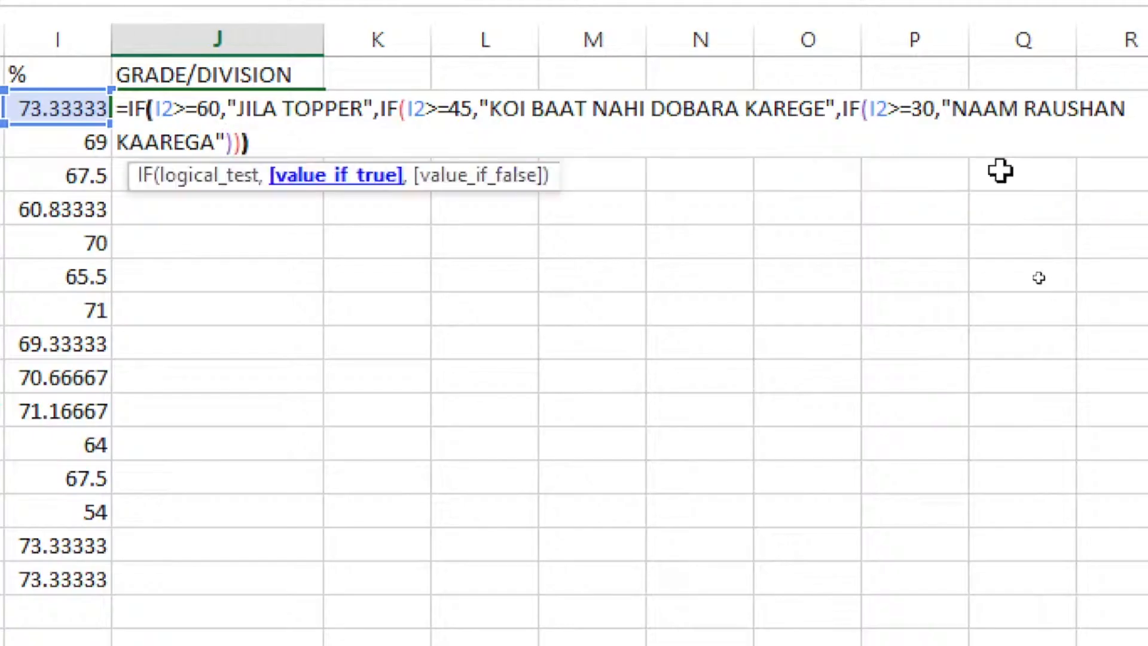
key(Return)
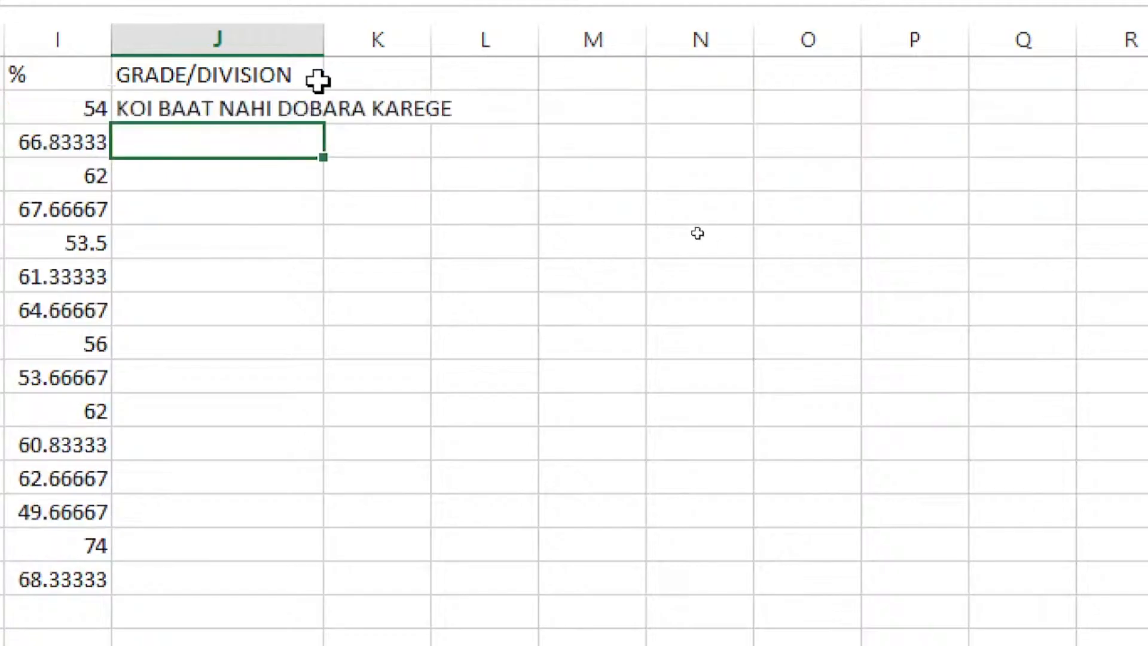
Widen the GRADE/DIVISION column to fit its text and fill the grade formula from J2 down to J16.
drag(317, 82, 487, 82)
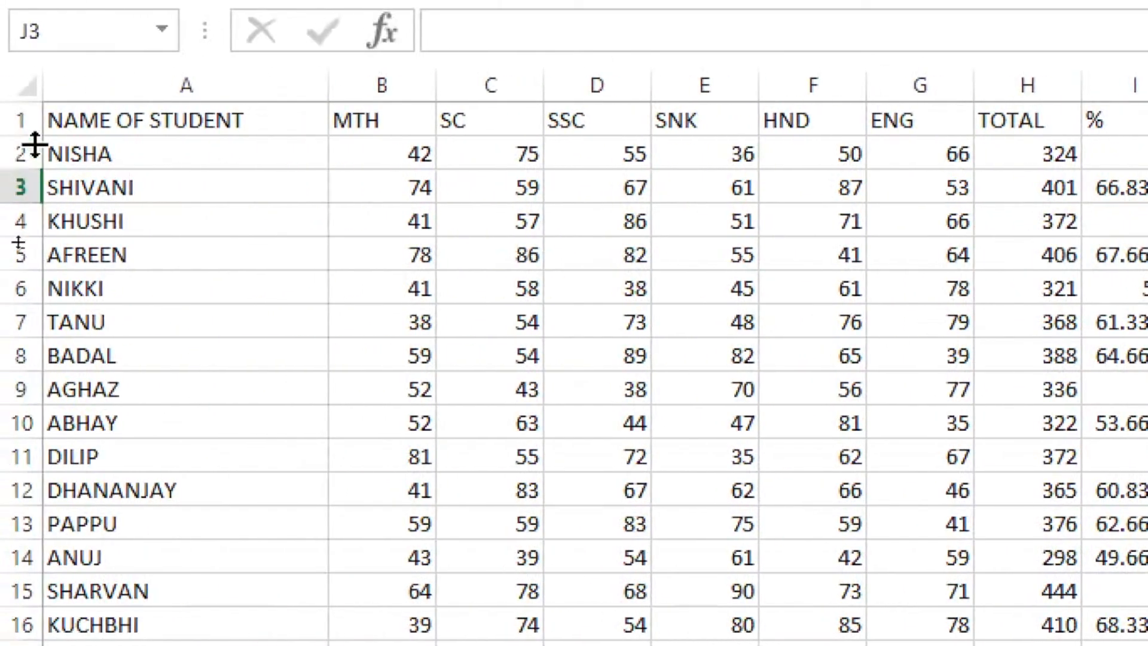
click(904, 136)
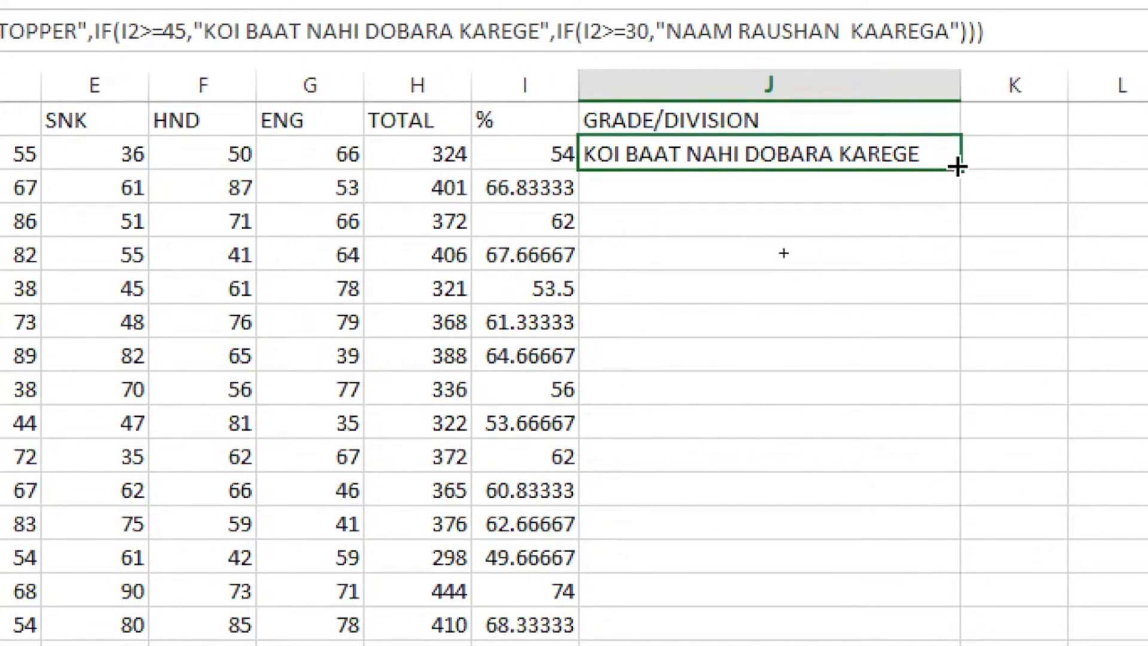
drag(957, 168, 880, 267)
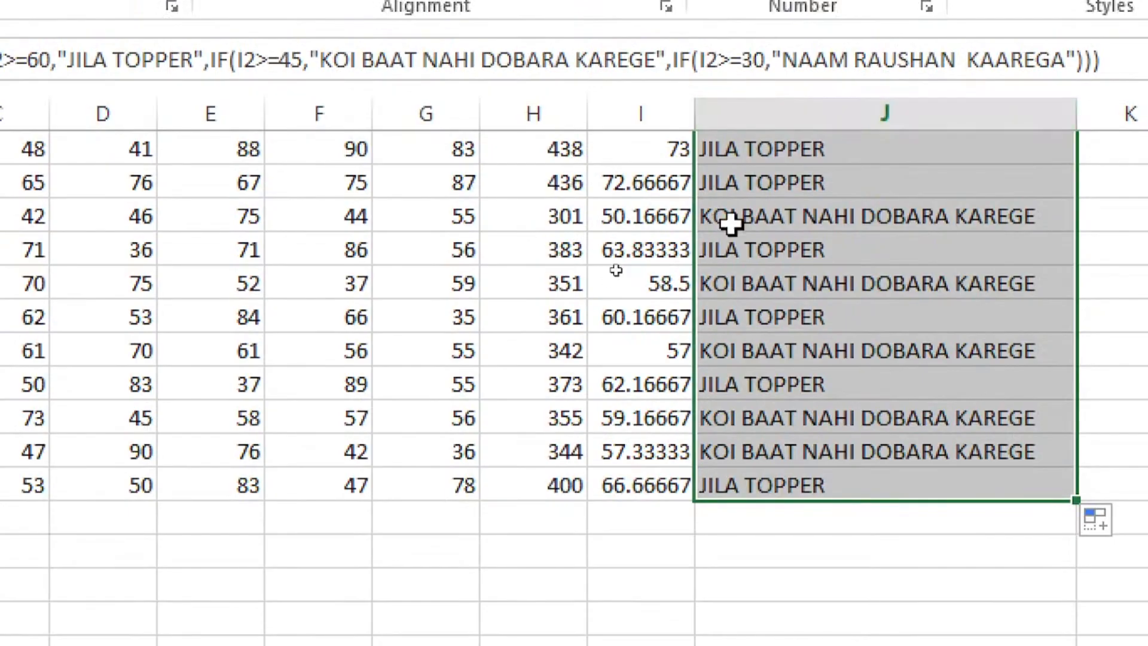
click(828, 148)
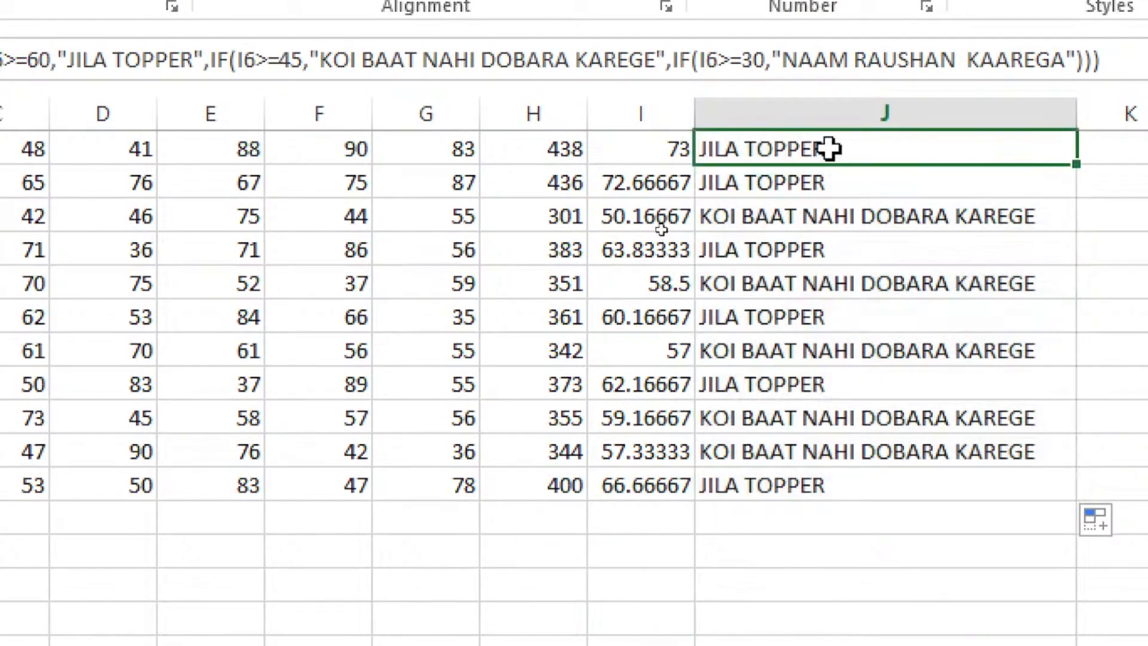
Review the GRADE/DIVISION results and formulas from J6 up to the header and the formula in J2.
key(Up)
key(Up)
key(Up)
key(Up)
key(Up)
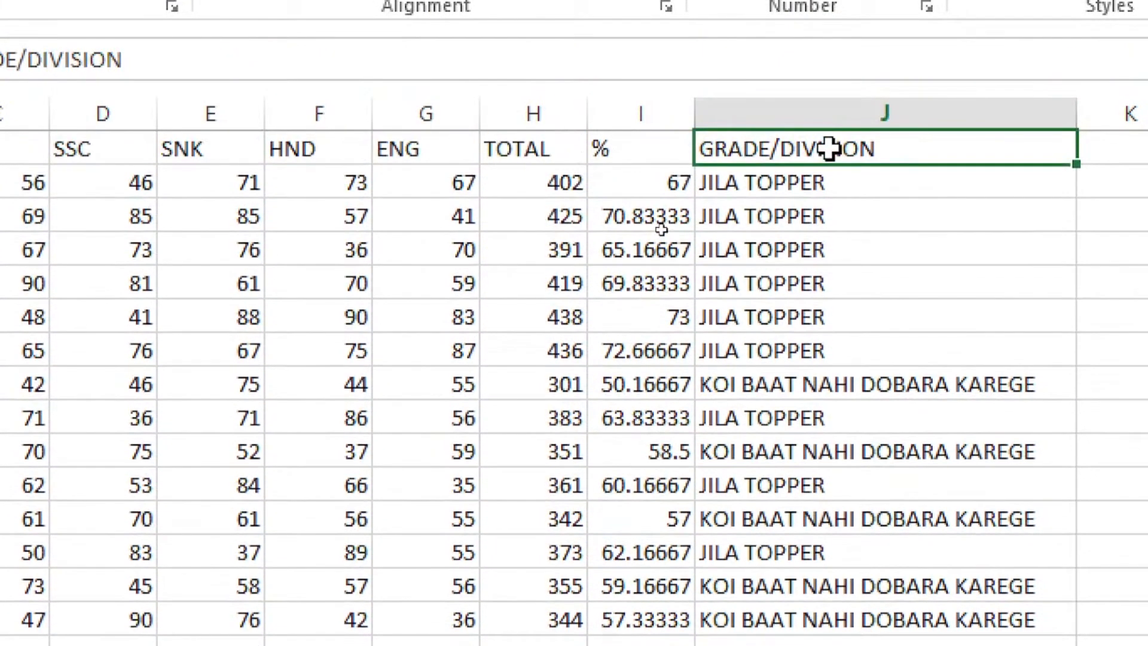
key(Down)
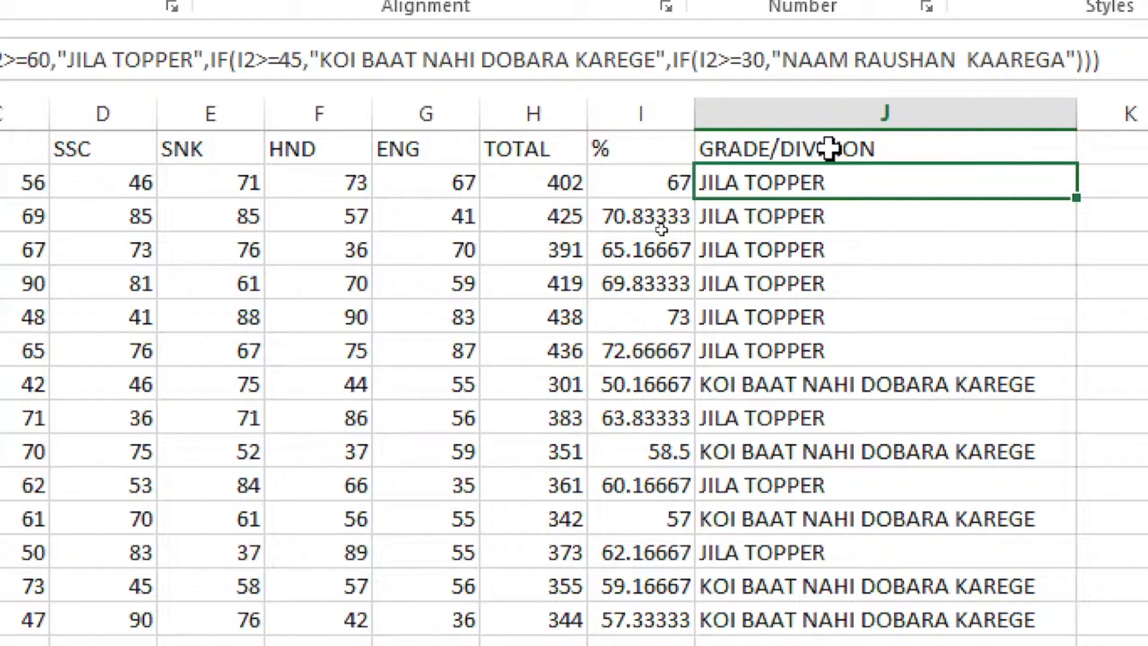
Recalculate the random marks several times by re-entering empty cells beside the table, and check how the grades respond.
click(1125, 182)
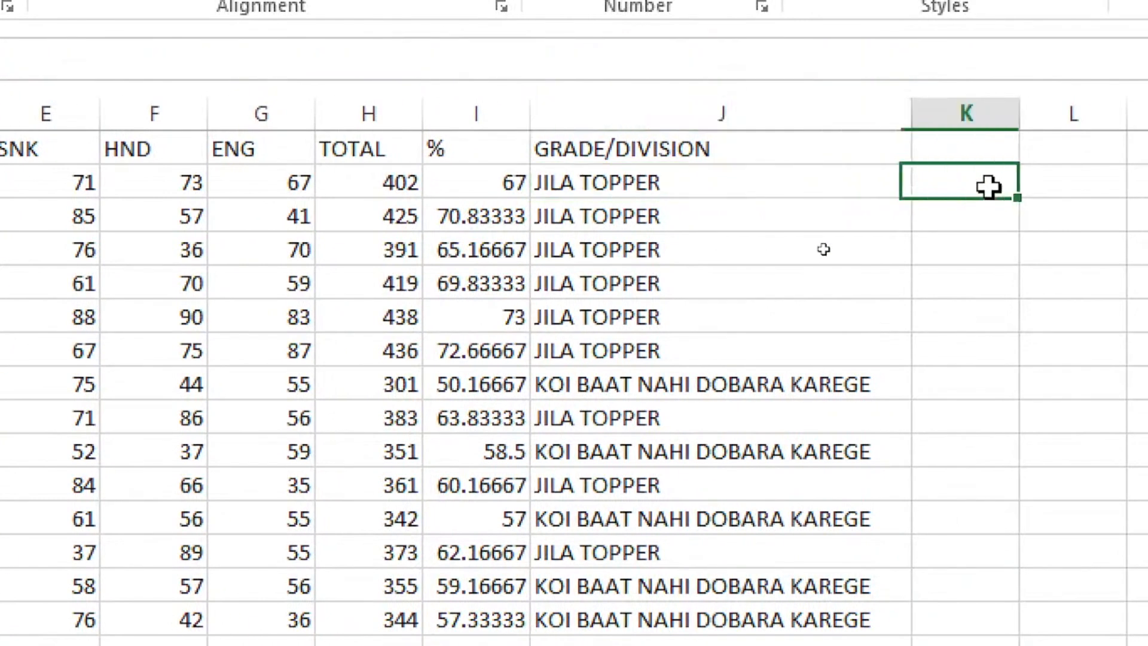
key(Return)
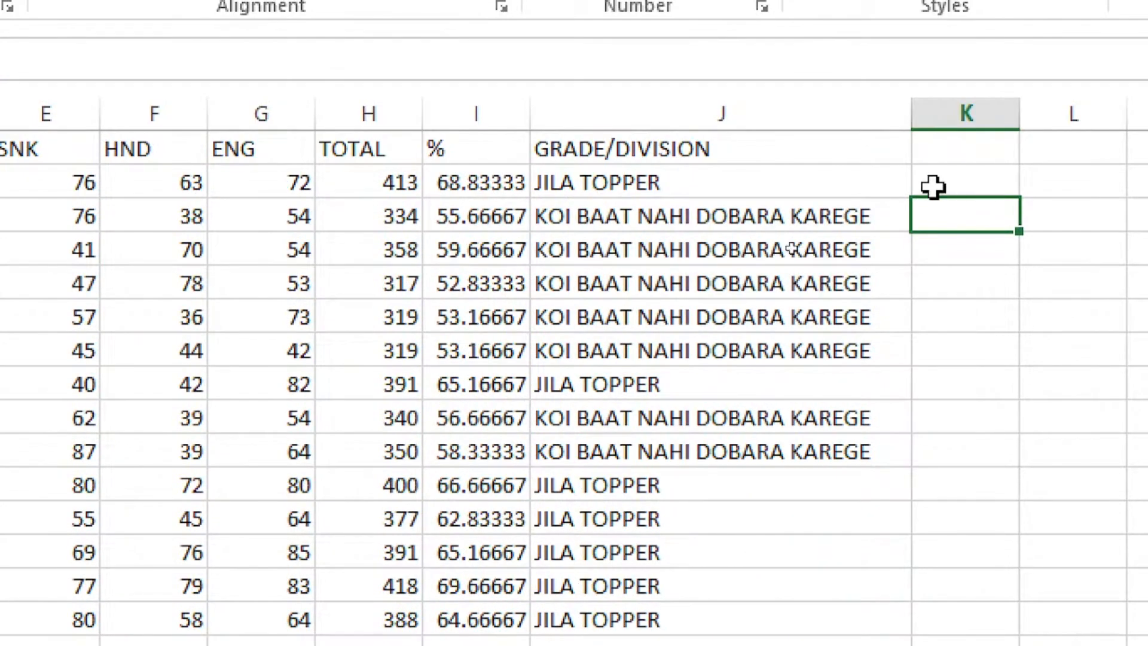
click(793, 183)
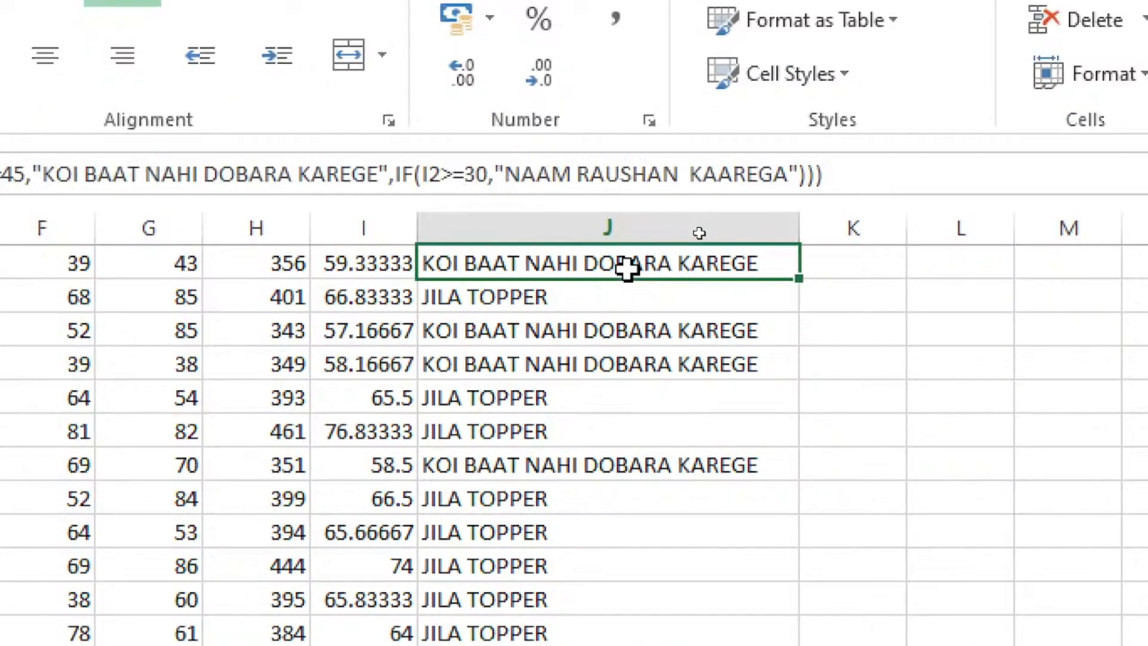
key(Up)
key(Down)
key(Down)
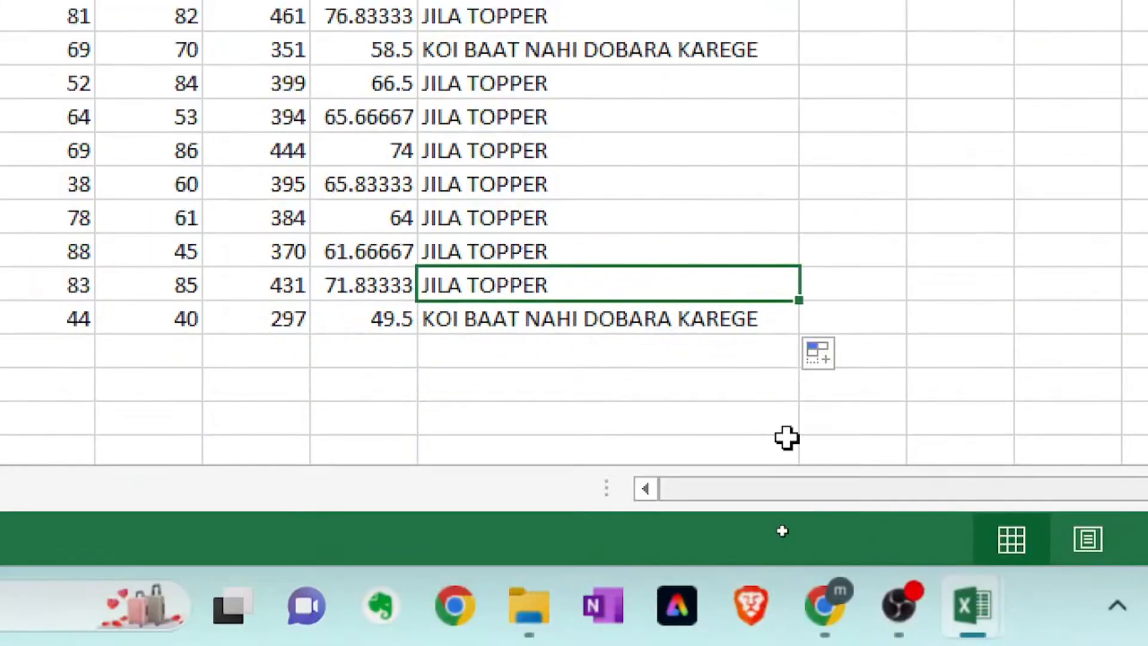
click(943, 231)
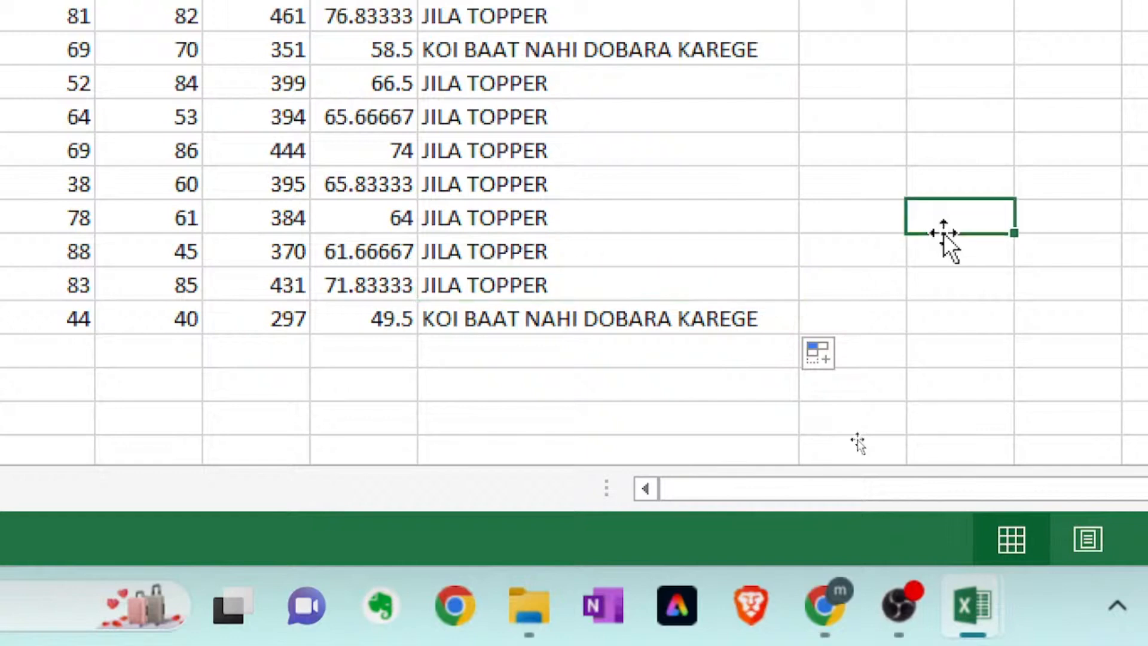
double_click(878, 219)
key(Return)
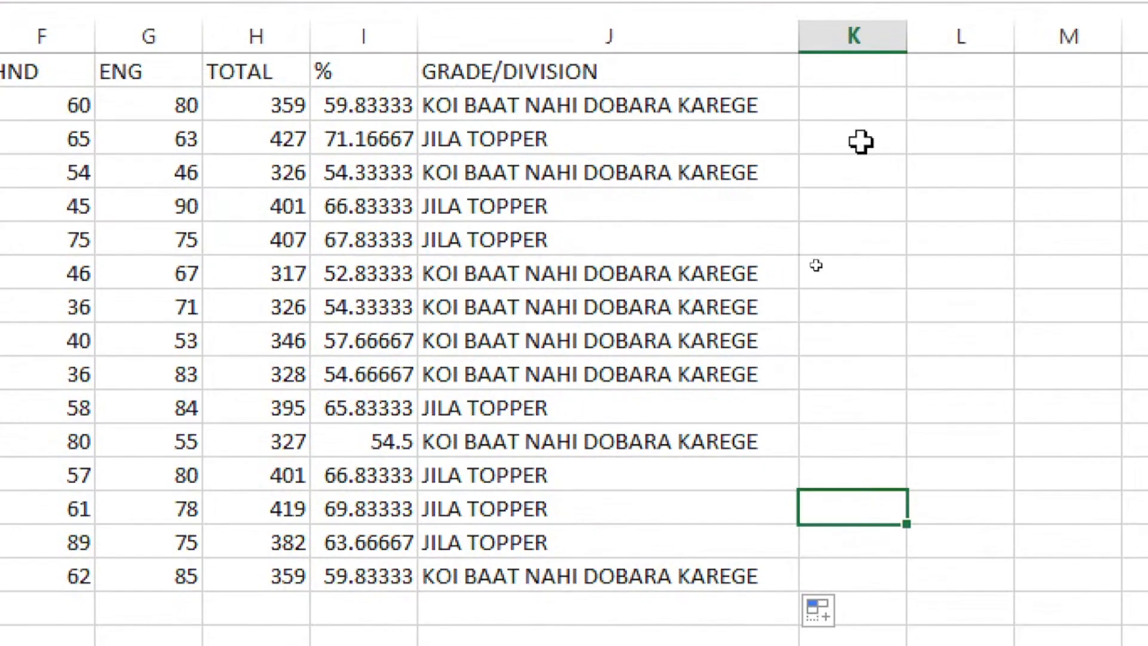
double_click(997, 170)
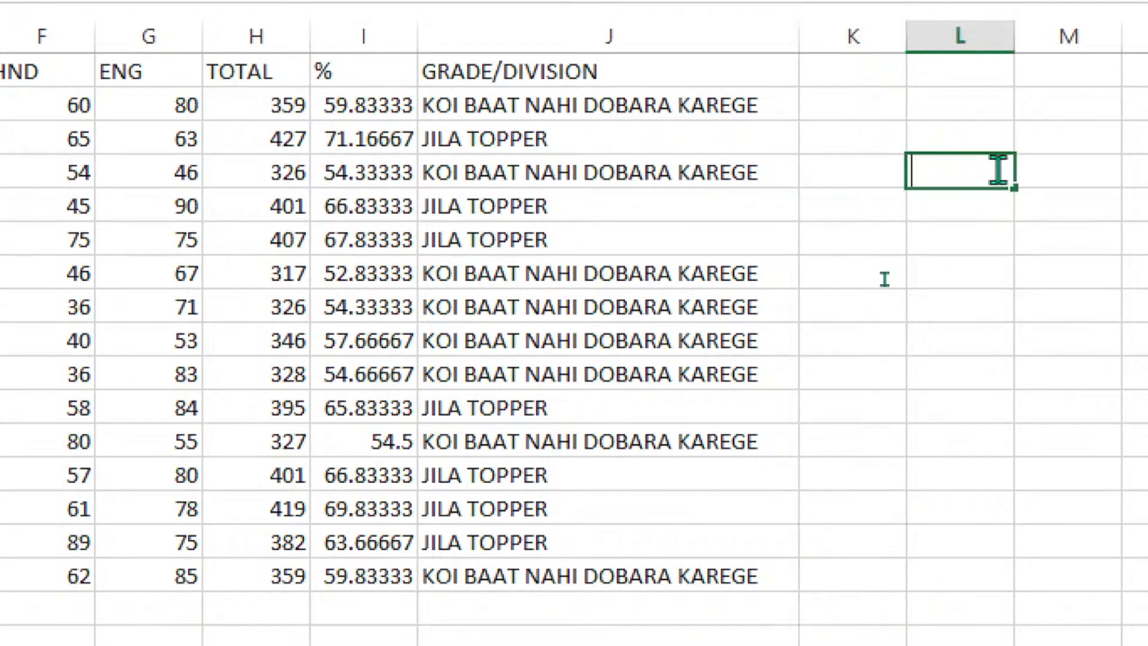
key(Return)
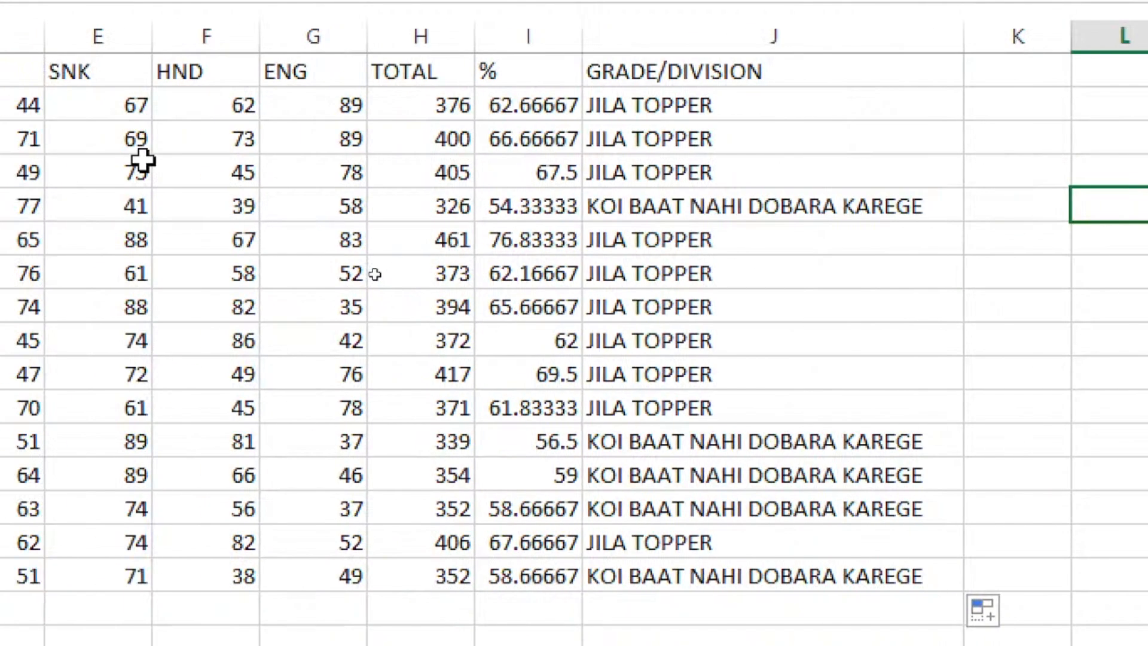
Replace the random formula for the first student's HND mark in F2 with the fixed value 30.
double_click(20, 96)
click(184, 96)
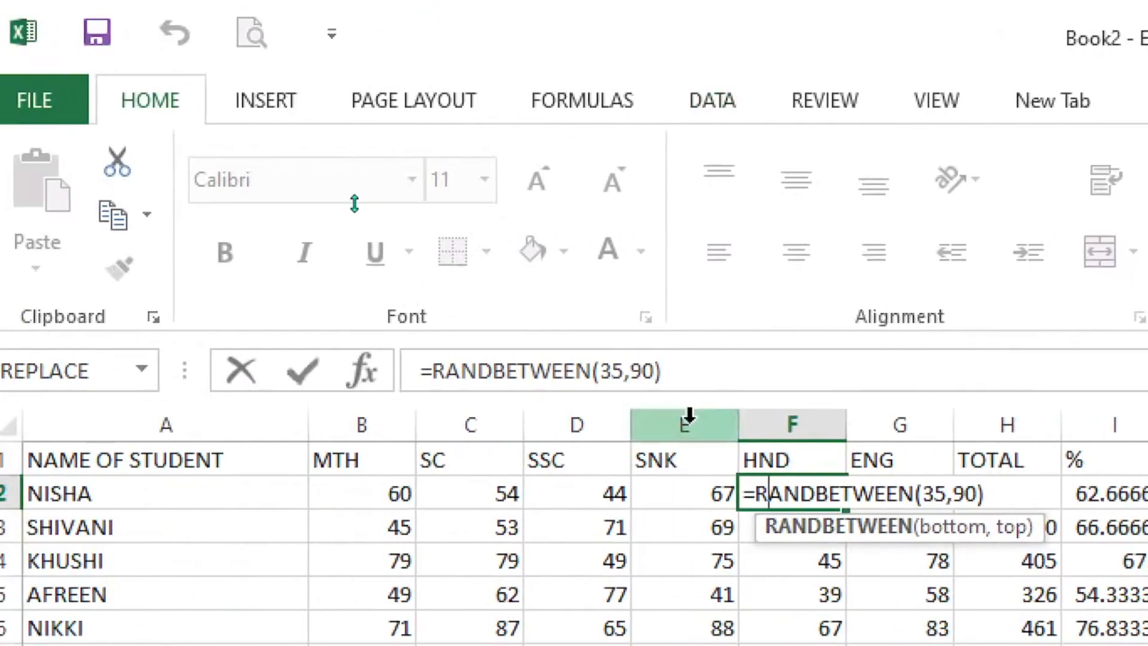
drag(688, 370, 319, 386)
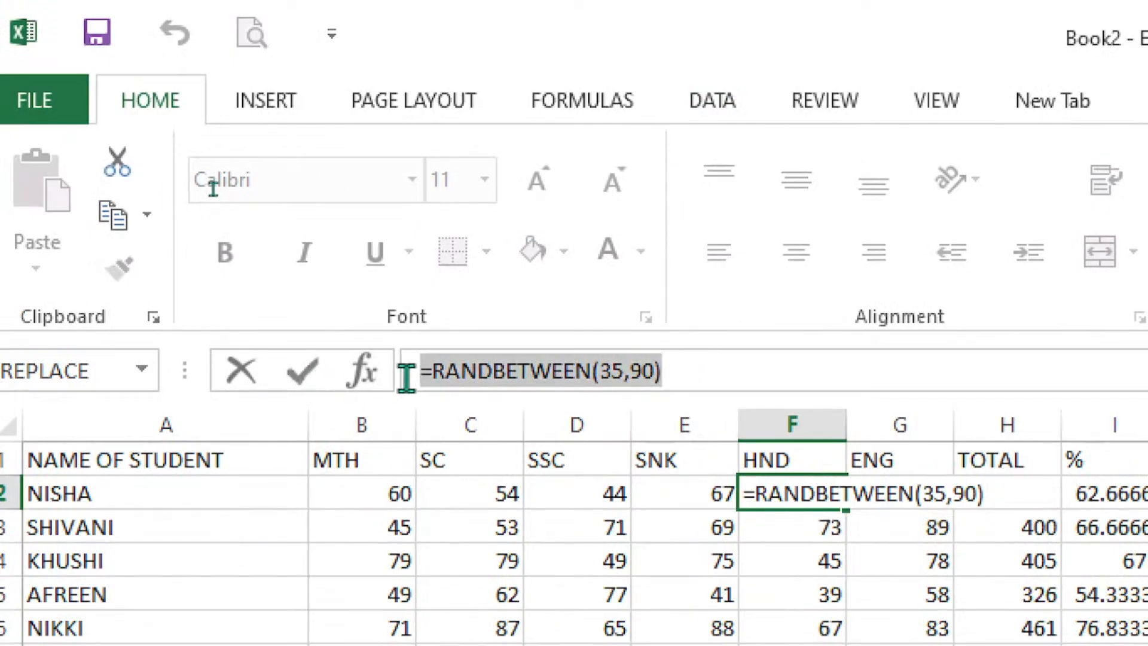
text(30)
key(Return)
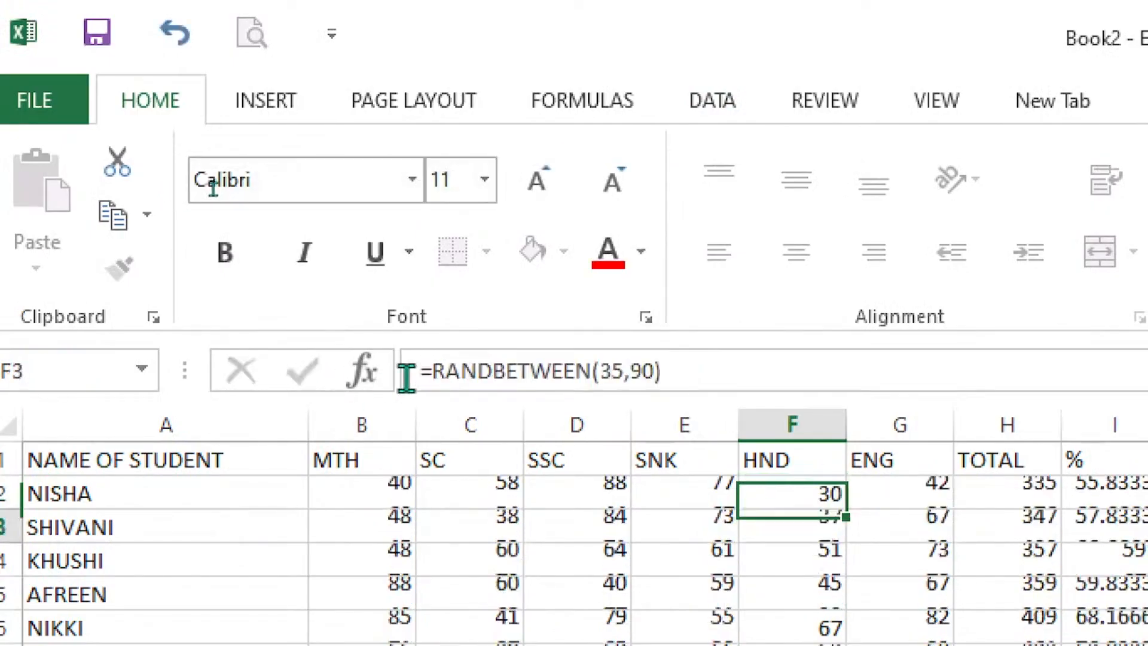
Replace the random formula for the first student's SC mark in C2 with the fixed value 30.
double_click(493, 493)
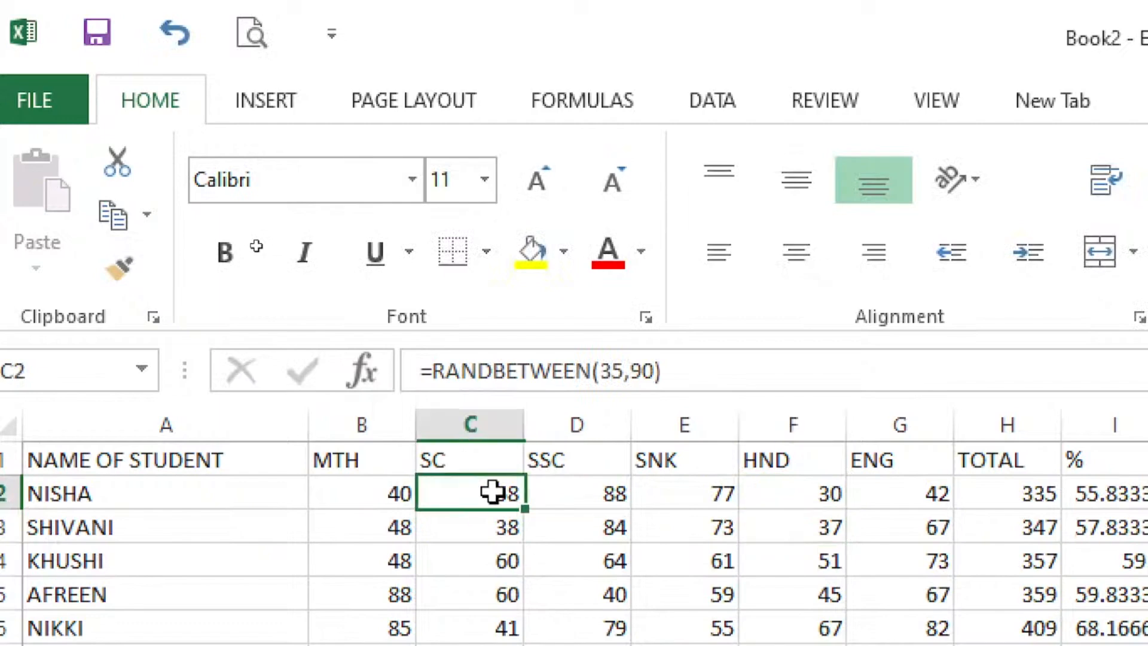
drag(695, 380, 364, 377)
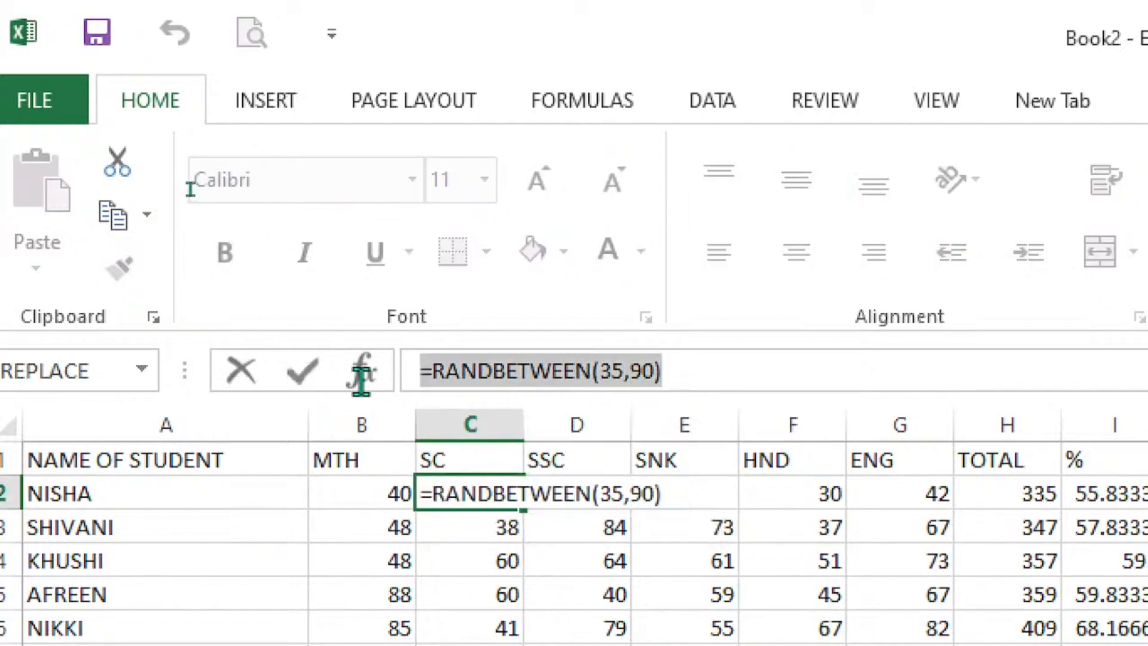
text(30)
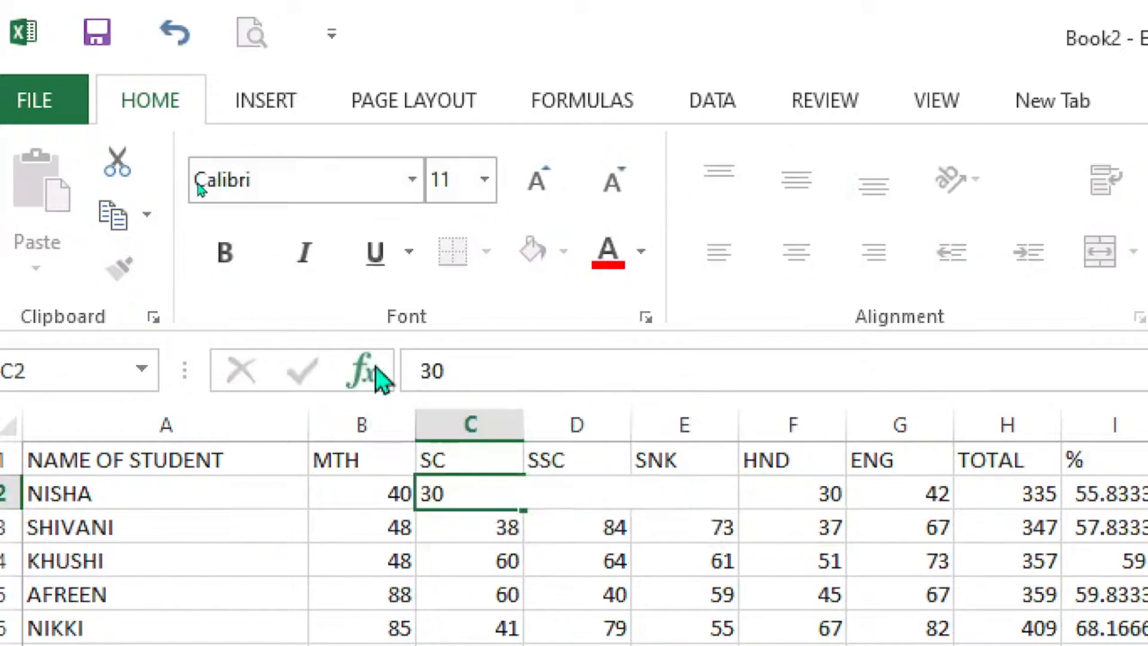
key(Return)
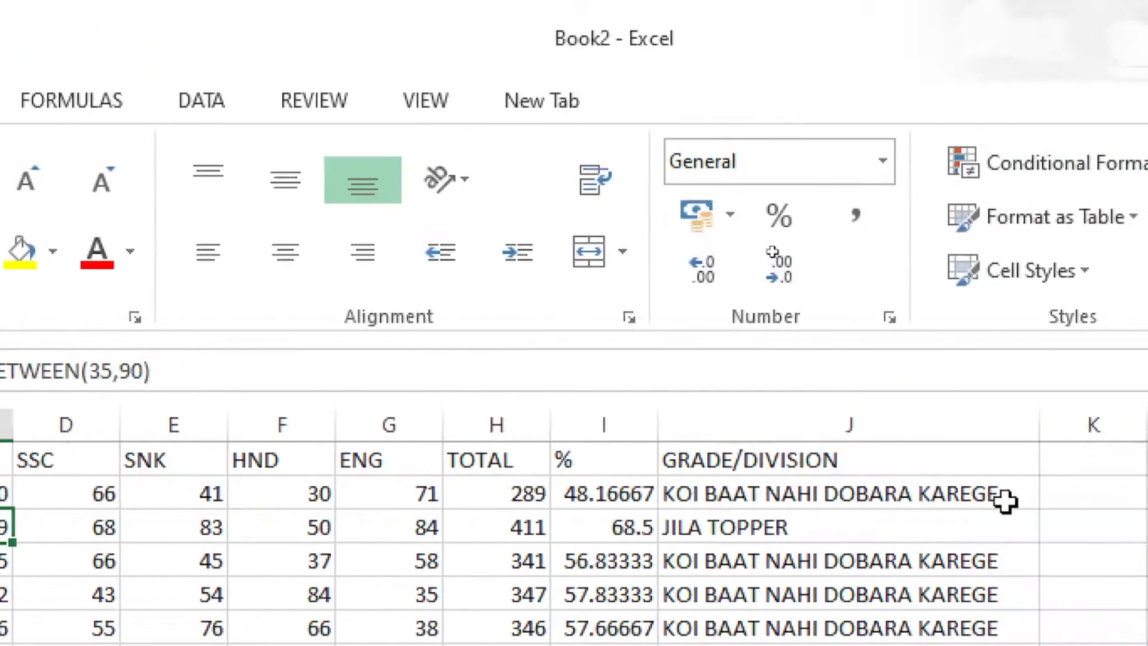
Replace the first student's ENG formula in G2 with the fixed value 30 and inspect the grade formula in J2.
double_click(546, 490)
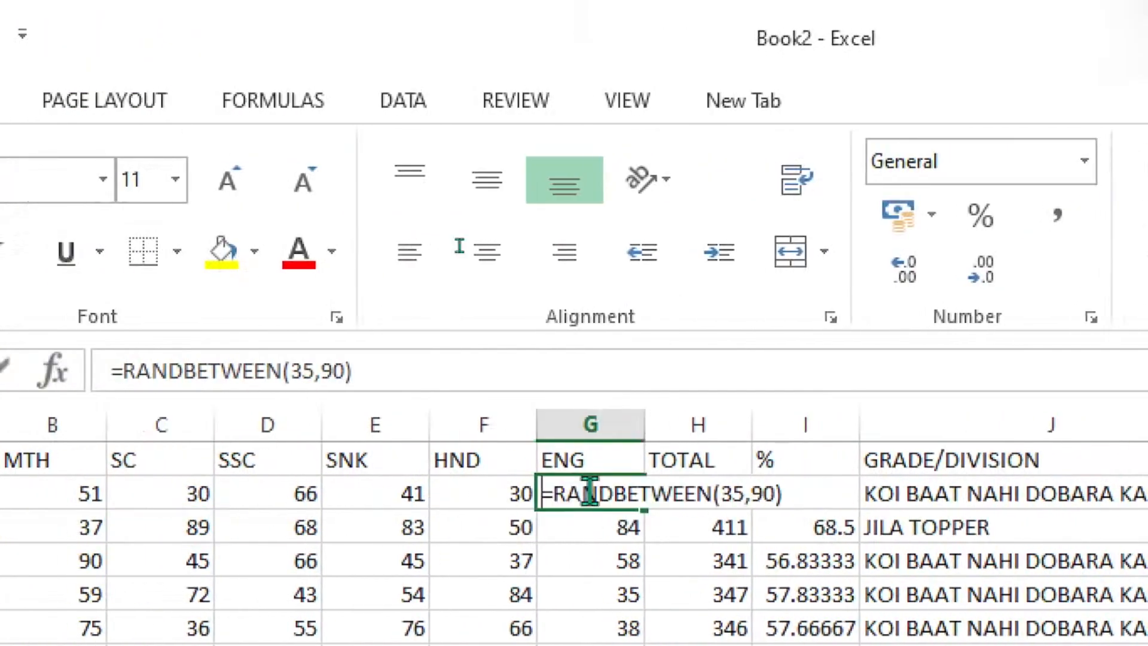
drag(352, 373, 111, 374)
text(30)
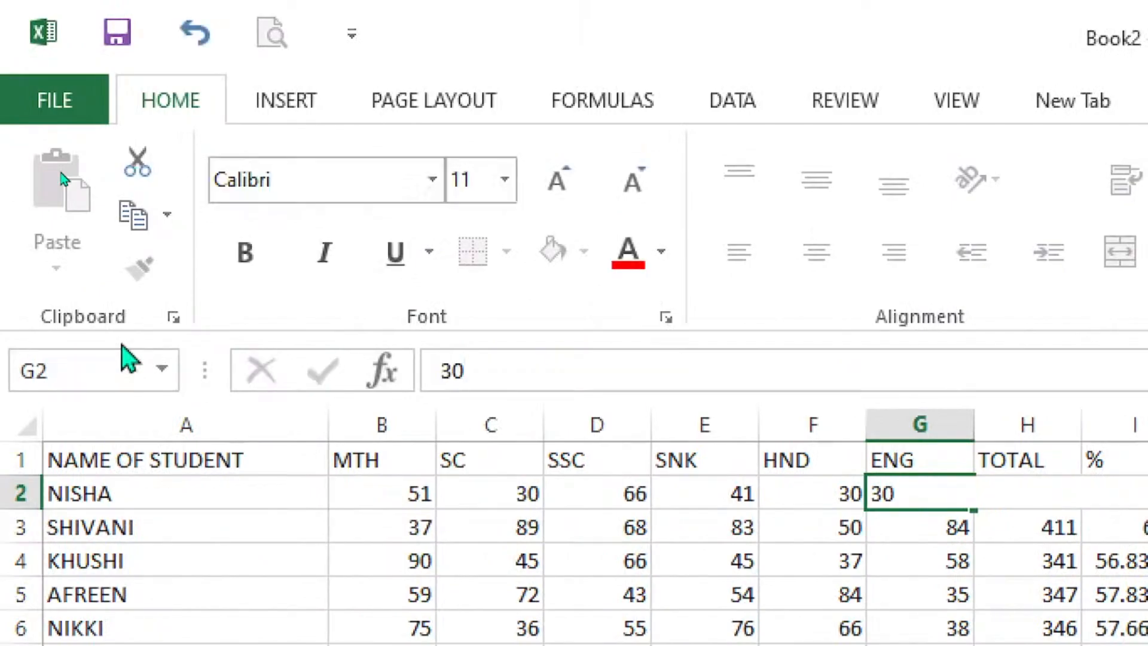
key(Return)
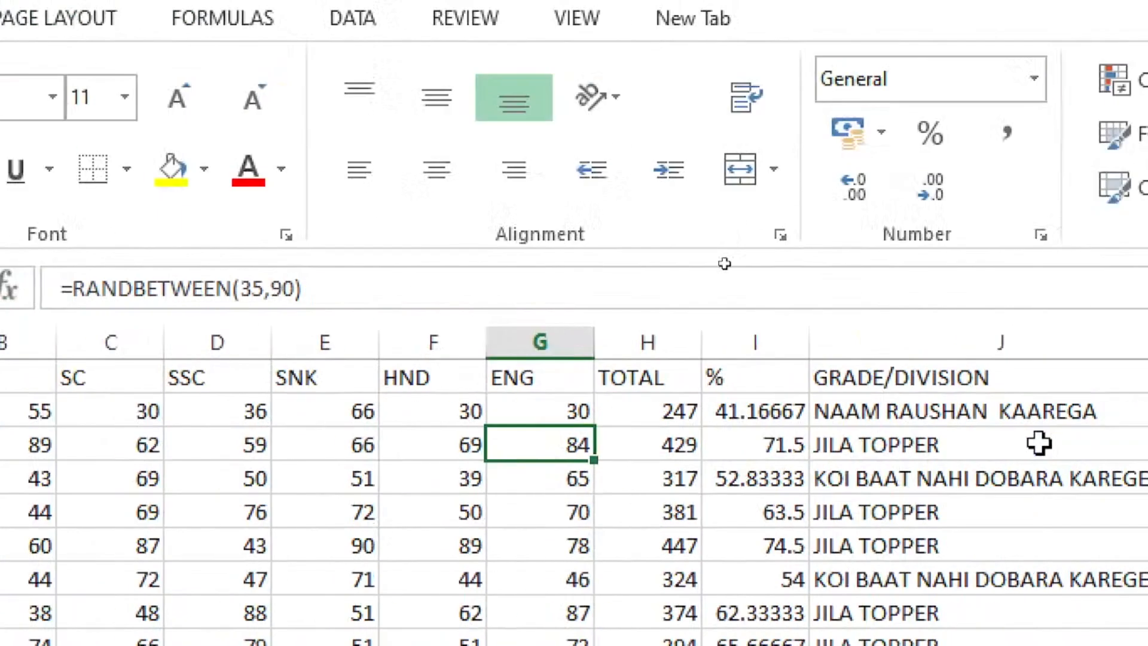
click(1055, 413)
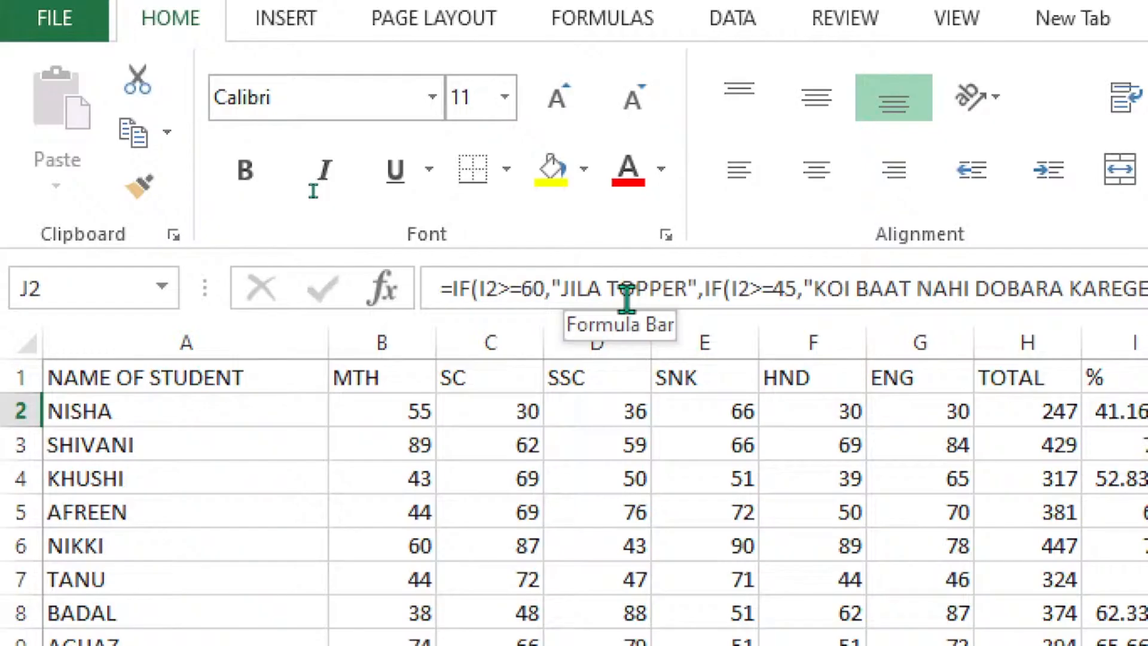
Copy the student name list with its header from A1:A16 into column A of a new workbook and widen the column.
drag(161, 377, 163, 498)
key(ctrl+c)
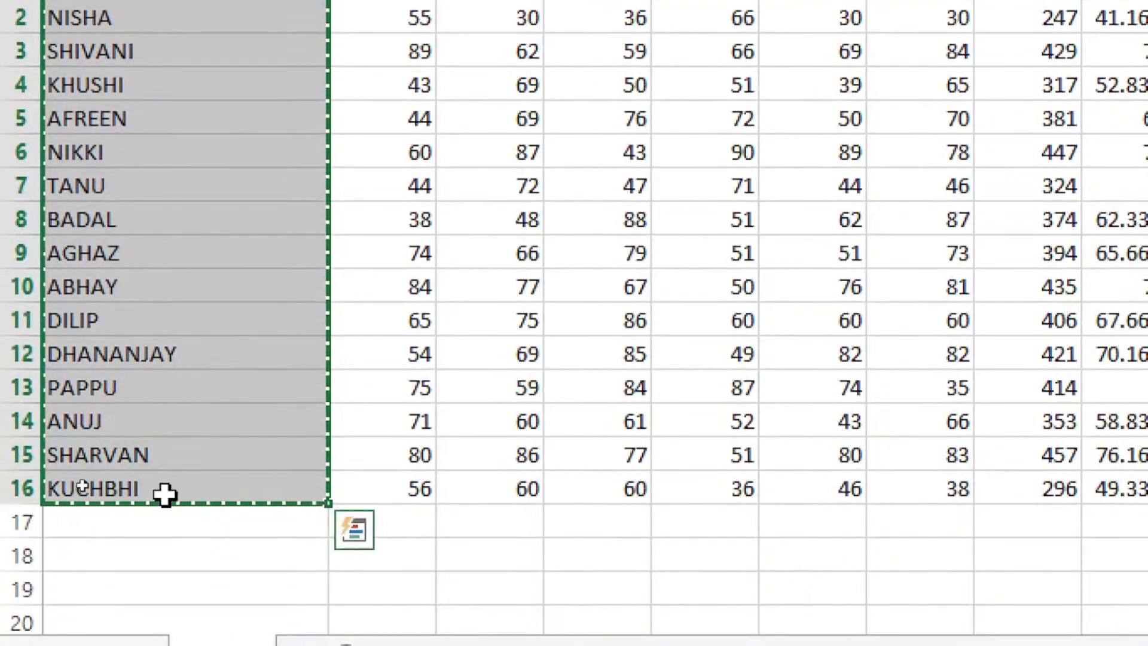
key(ctrl+n)
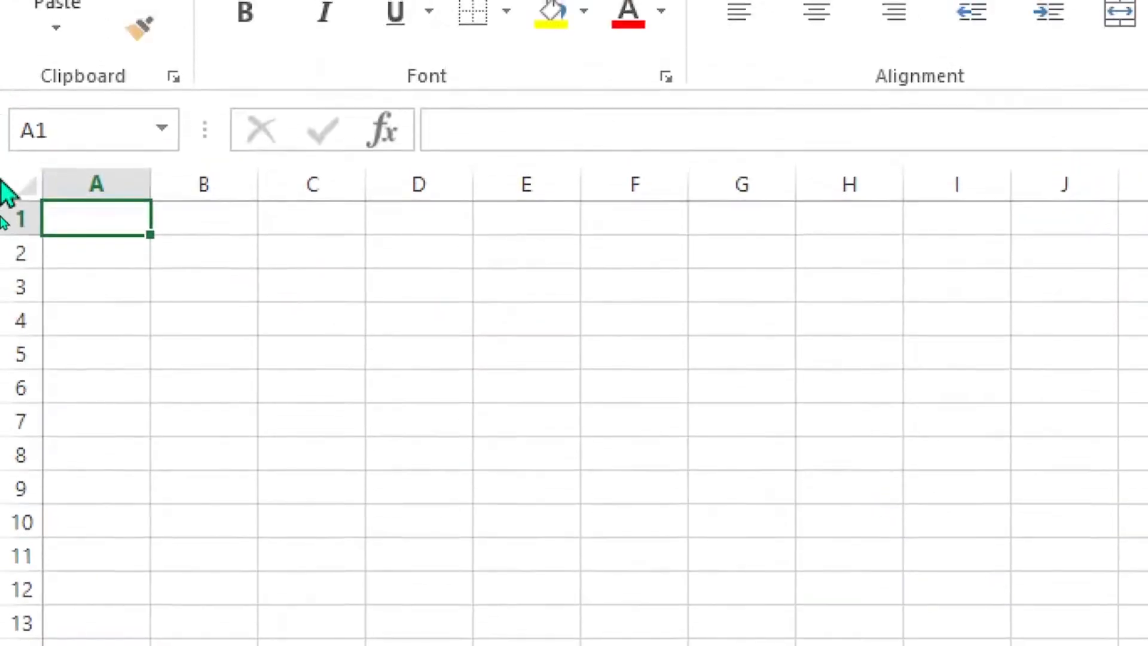
key(ctrl+v)
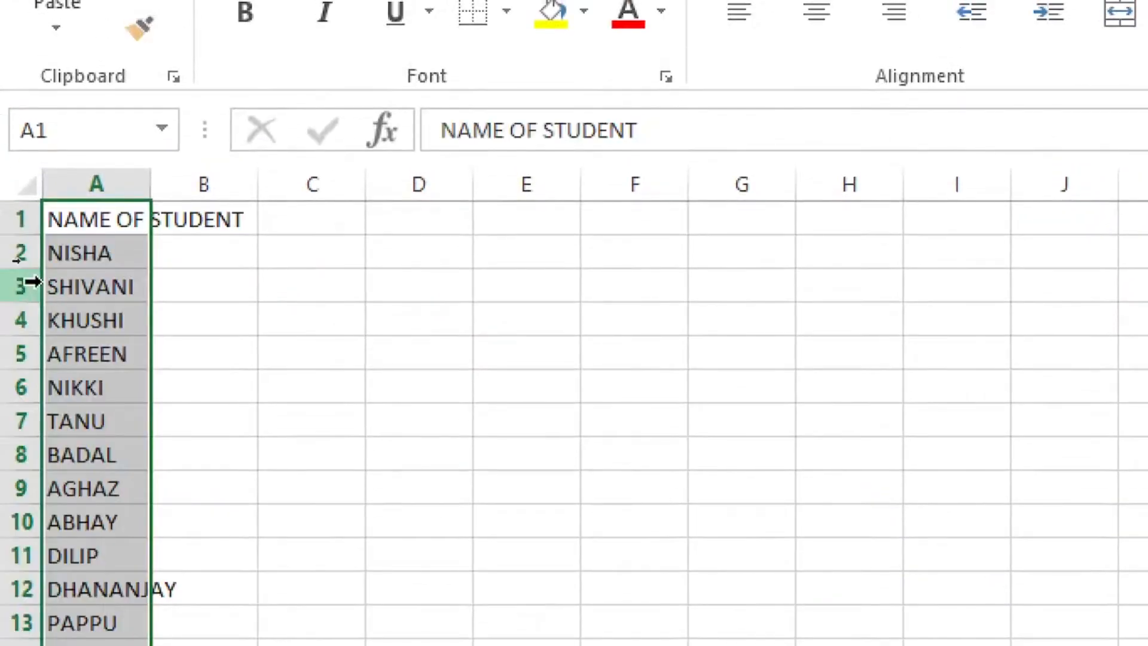
drag(154, 187, 423, 190)
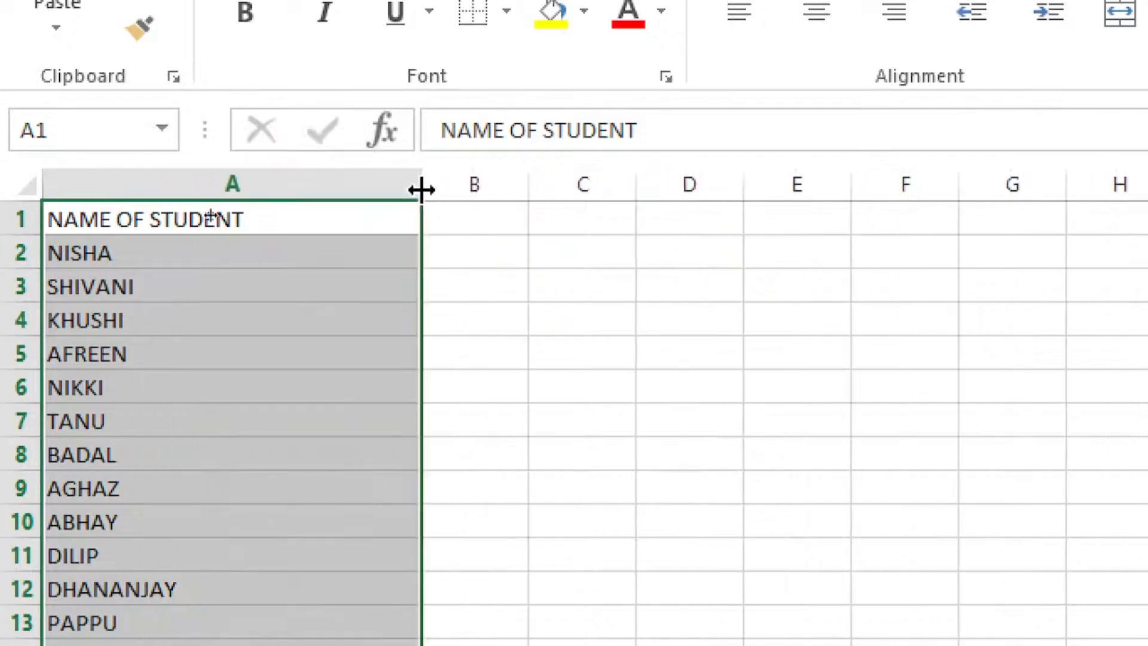
click(485, 224)
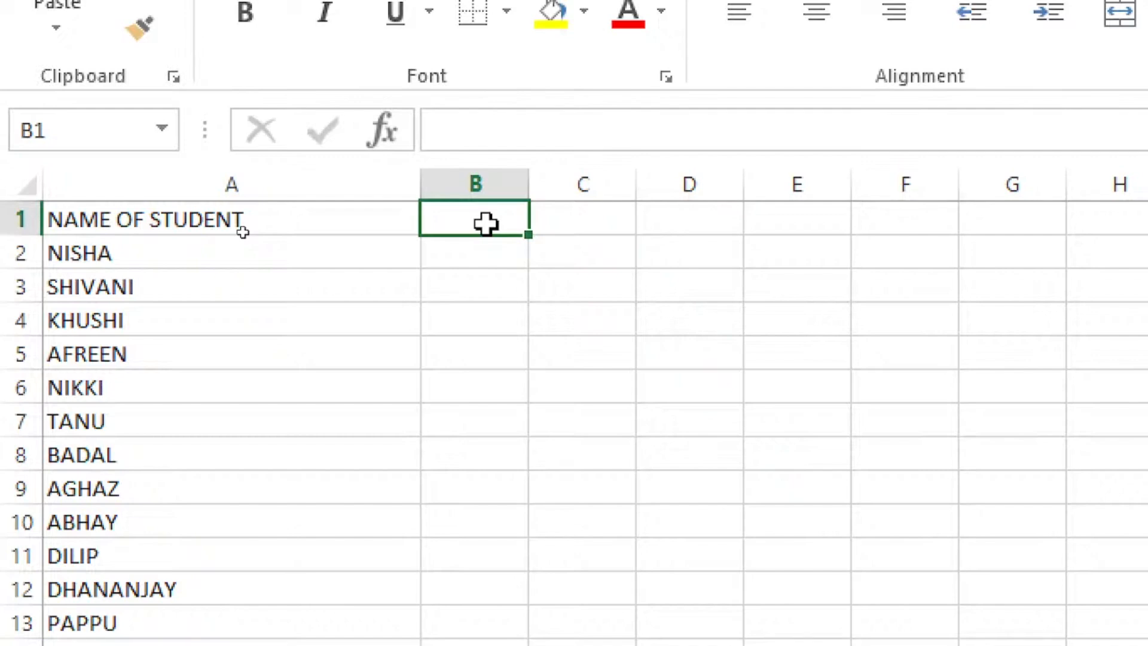
Shorten the A1 header in the new workbook to NAME and select B1 for the next header.
double_click(320, 220)
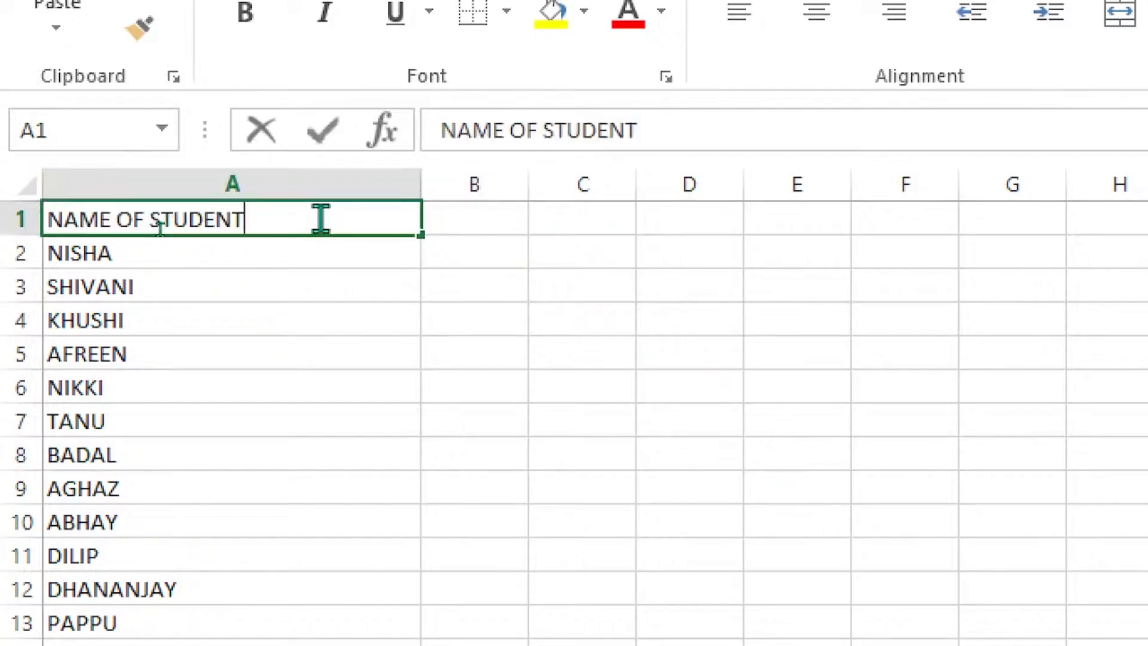
key(BackSpace)
key(BackSpace)
key(BackSpace)
key(BackSpace)
key(BackSpace)
key(BackSpace)
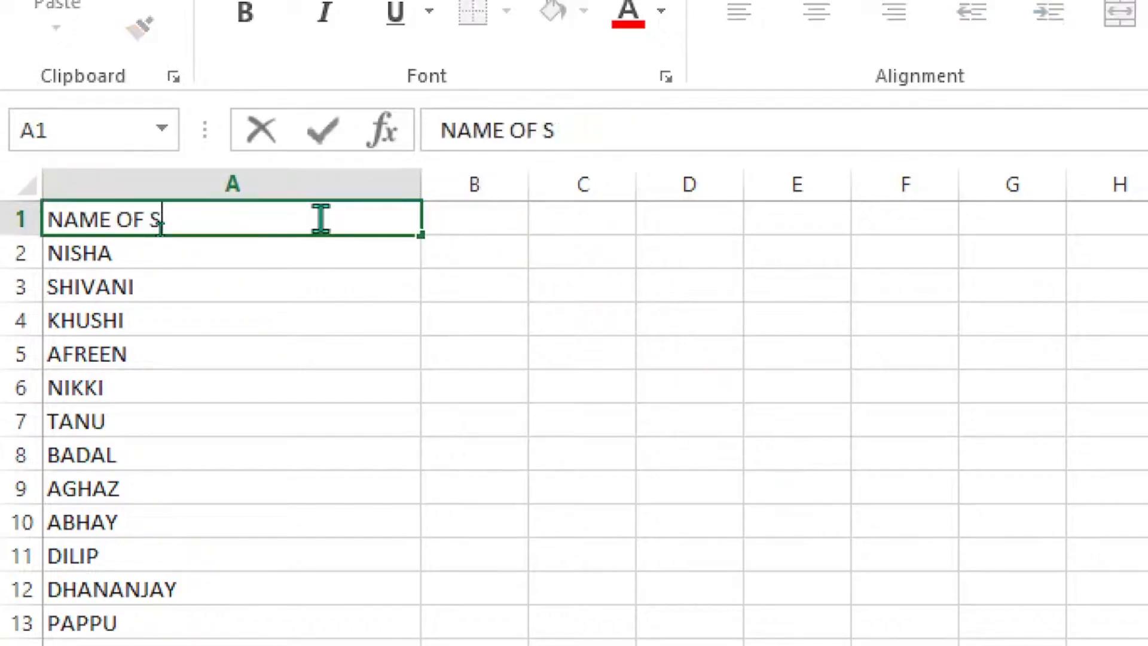
key(BackSpace)
key(BackSpace)
key(BackSpace)
key(BackSpace)
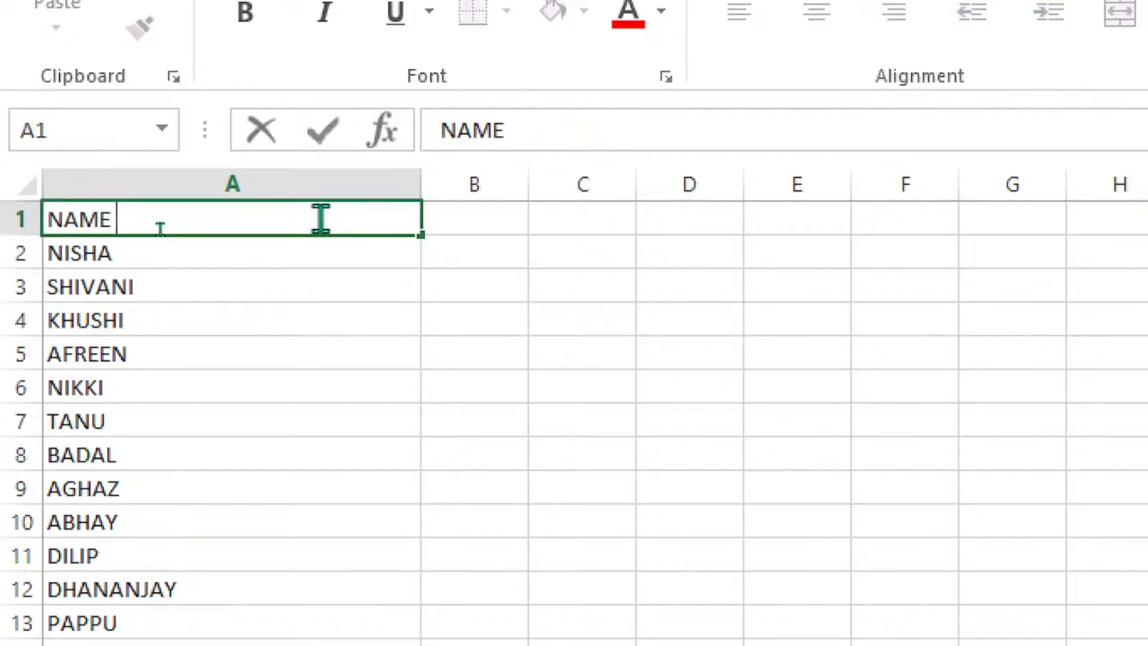
click(476, 220)
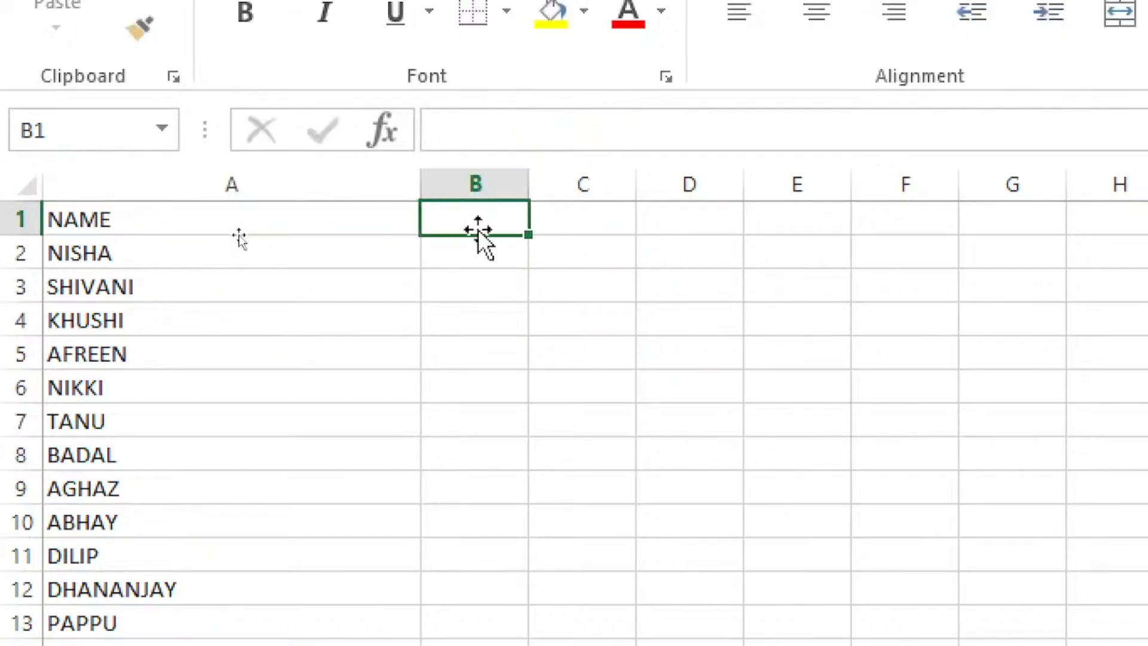